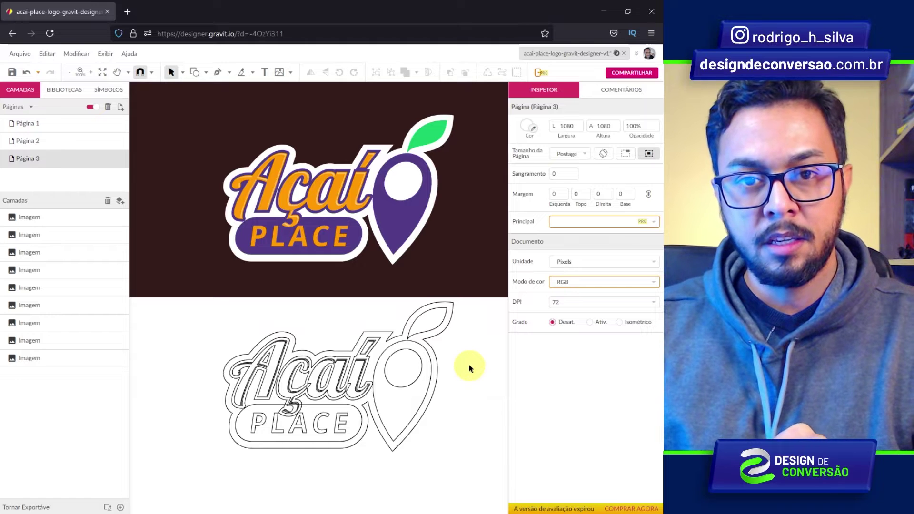
Create a new 1080 × 1080 px design document with Novo Design
click(28, 59)
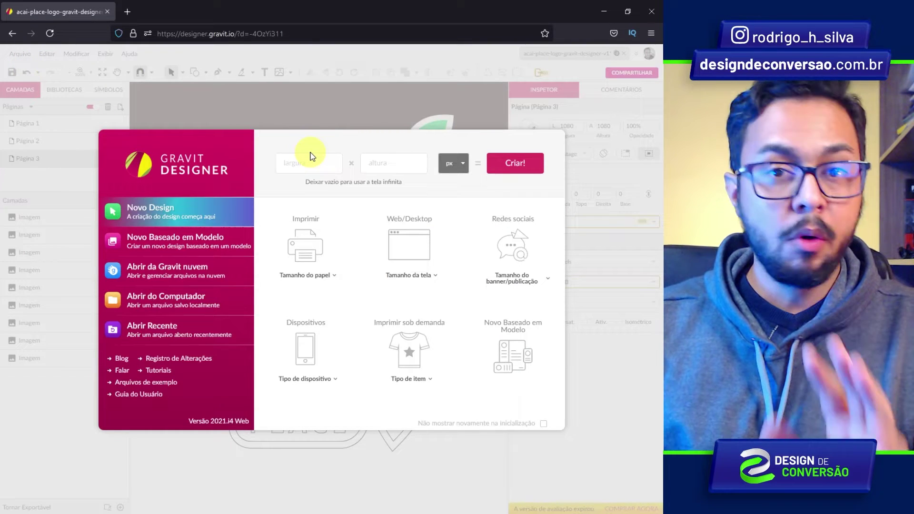
click(316, 160)
text(1)
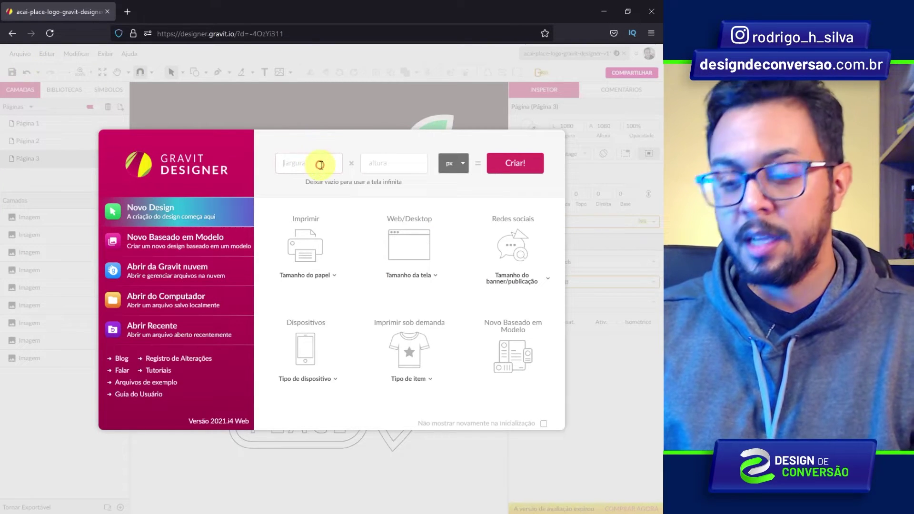
text(080)
click(387, 163)
text(1080)
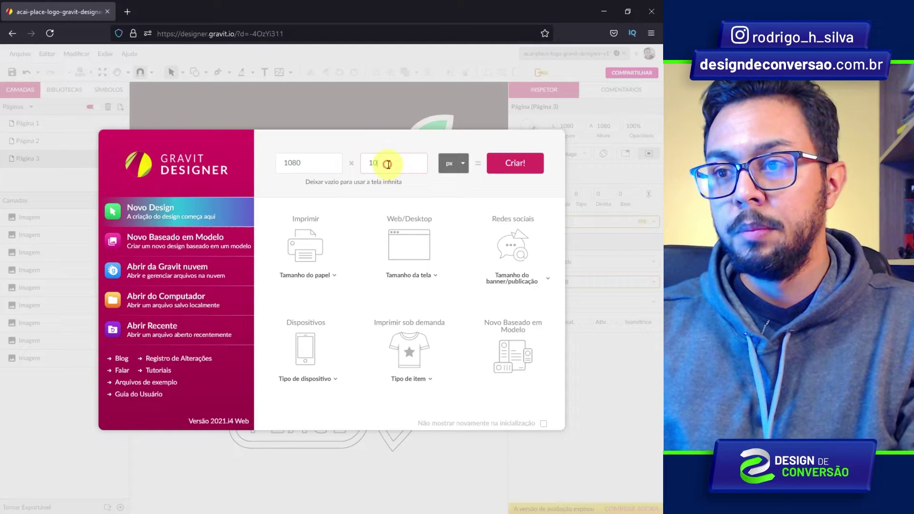
click(514, 163)
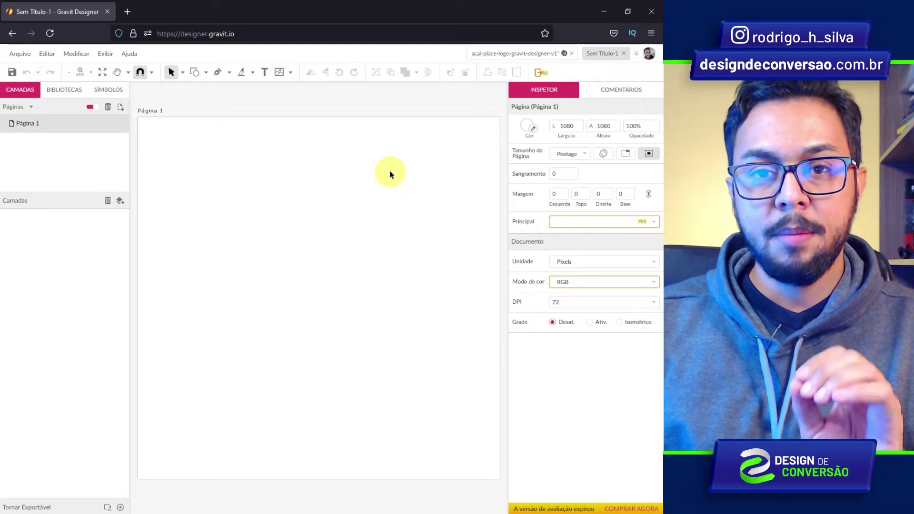
Import acai-place-logo.png into the new document with Posicionar Imagem
click(22, 55)
mouse_move(35, 244)
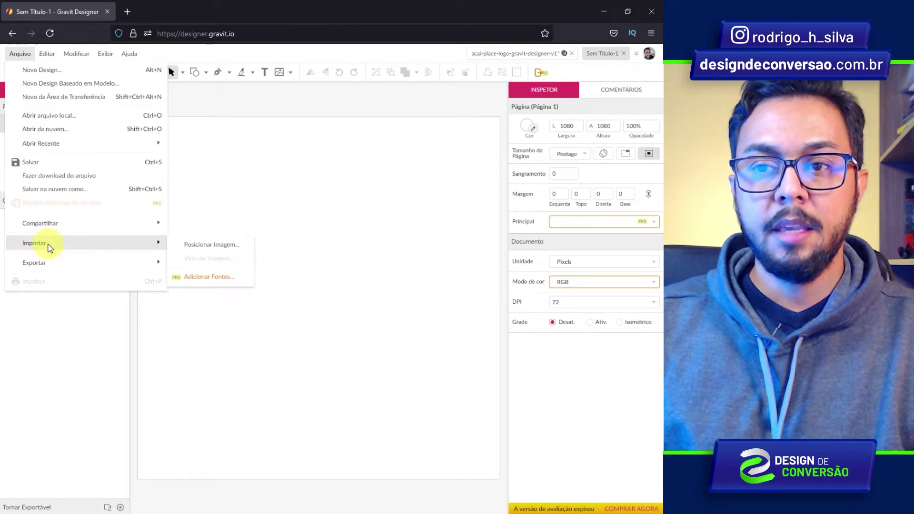
click(207, 245)
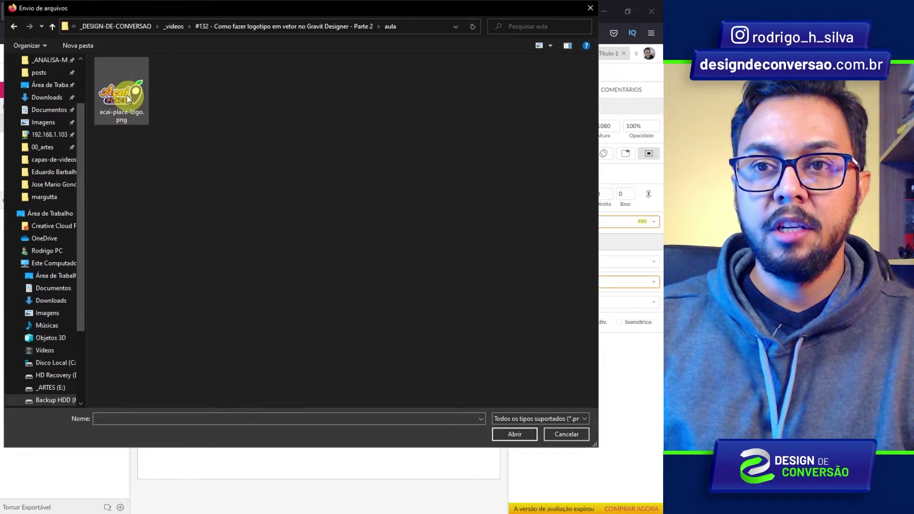
click(122, 93)
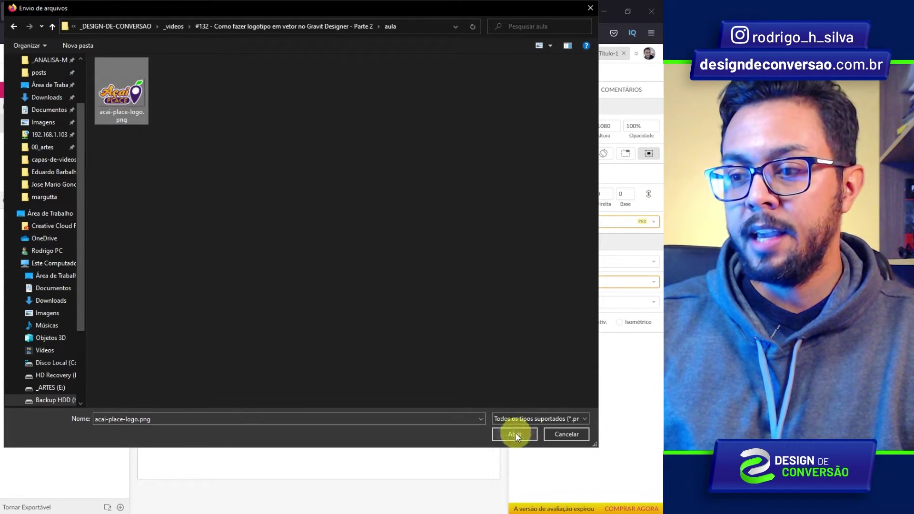
click(515, 433)
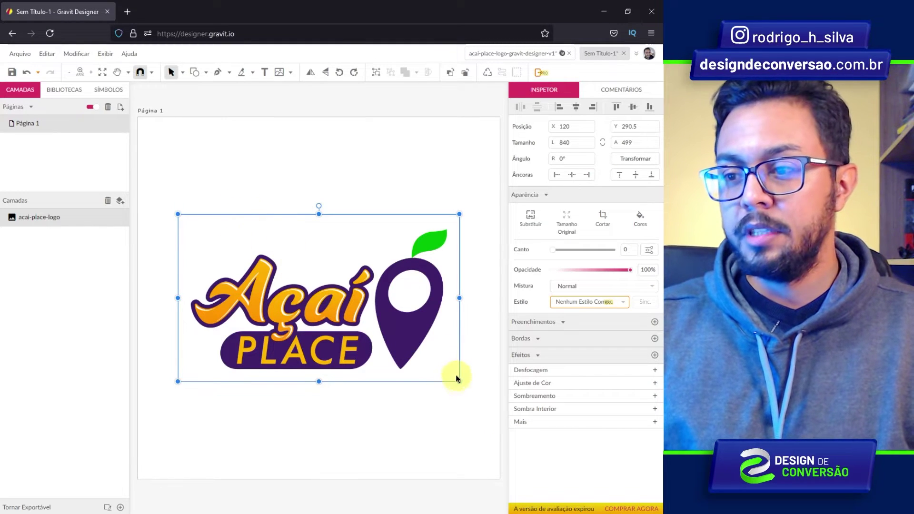
Resize the logo to about 588 × 350 px and place it near the top-left
drag(459, 381, 338, 309)
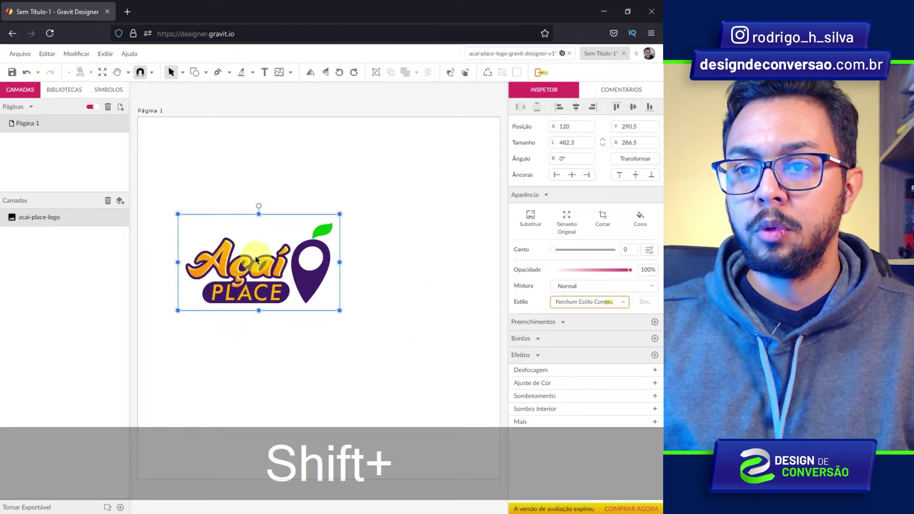
drag(255, 256, 227, 169)
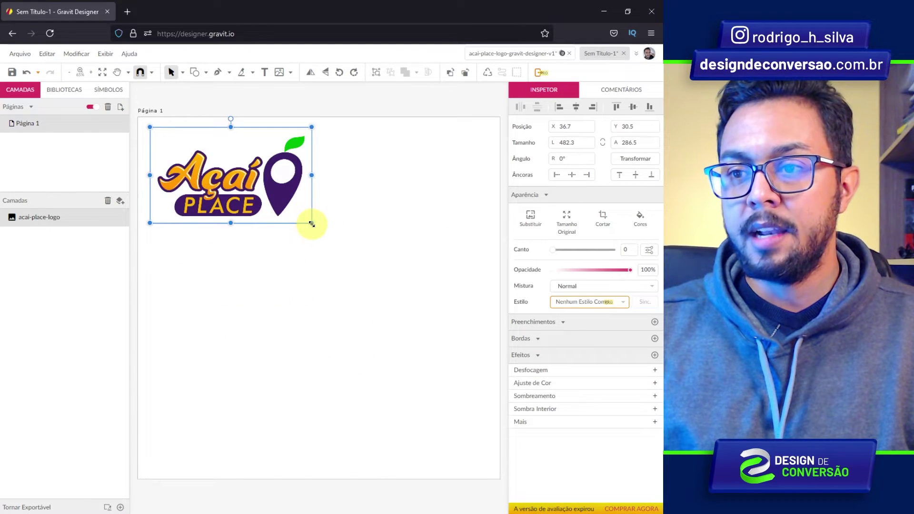
drag(312, 223, 339, 243)
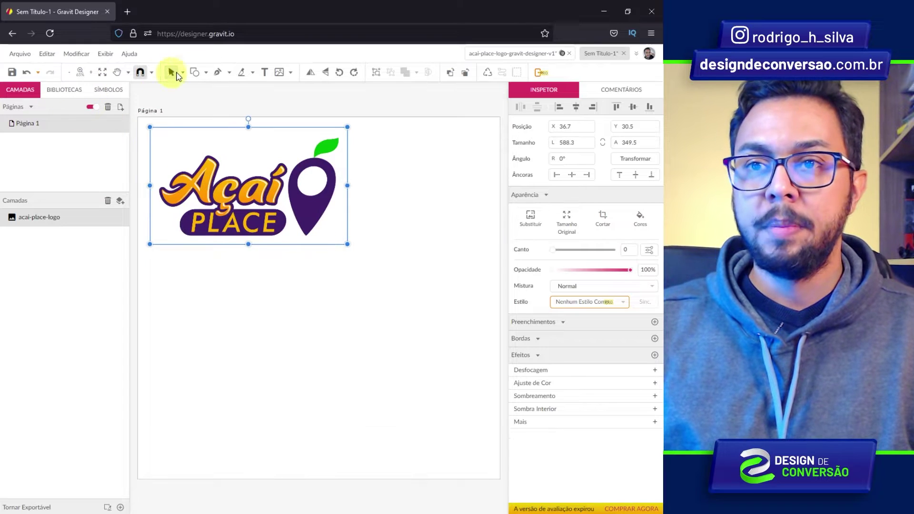
Draw a rectangle across the top of the page and send it behind the logo
click(198, 75)
click(224, 98)
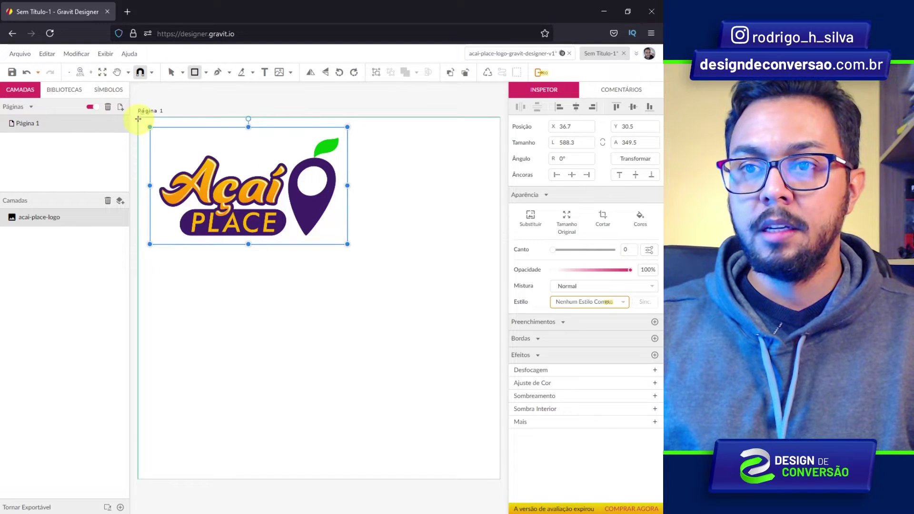
drag(138, 117, 485, 257)
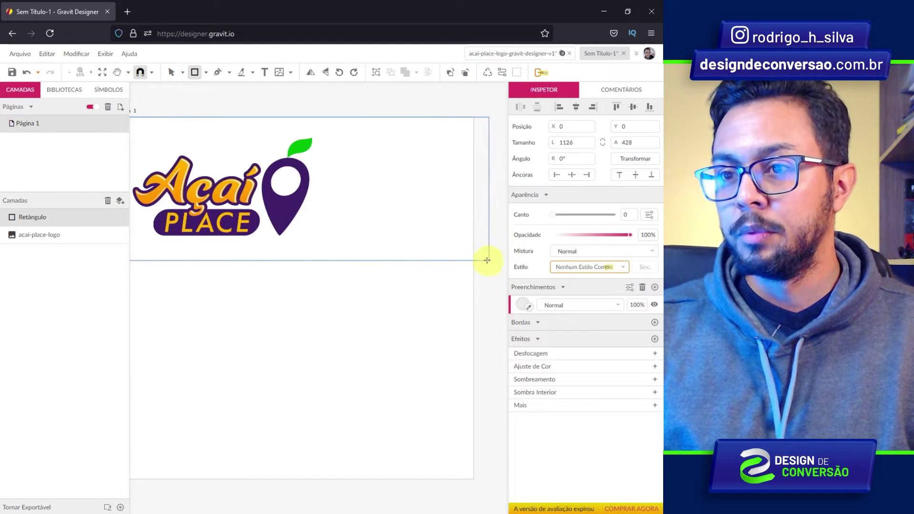
right_click(376, 250)
click(466, 289)
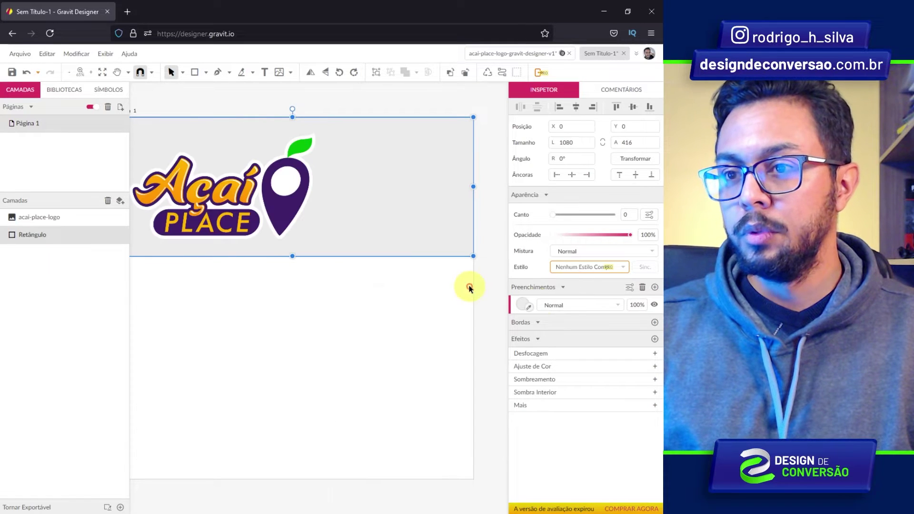
Fill the rectangle with the logo's purple and lock its layer
click(529, 306)
click(280, 212)
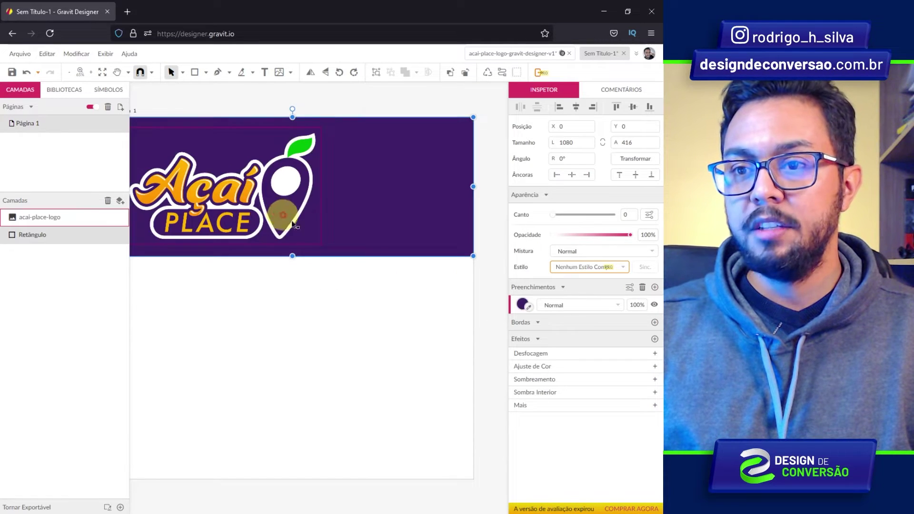
drag(347, 223, 345, 214)
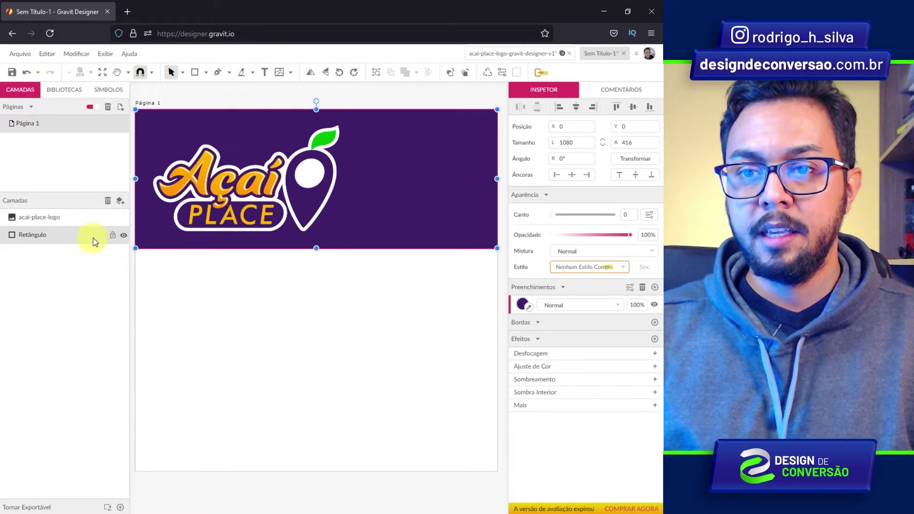
click(113, 235)
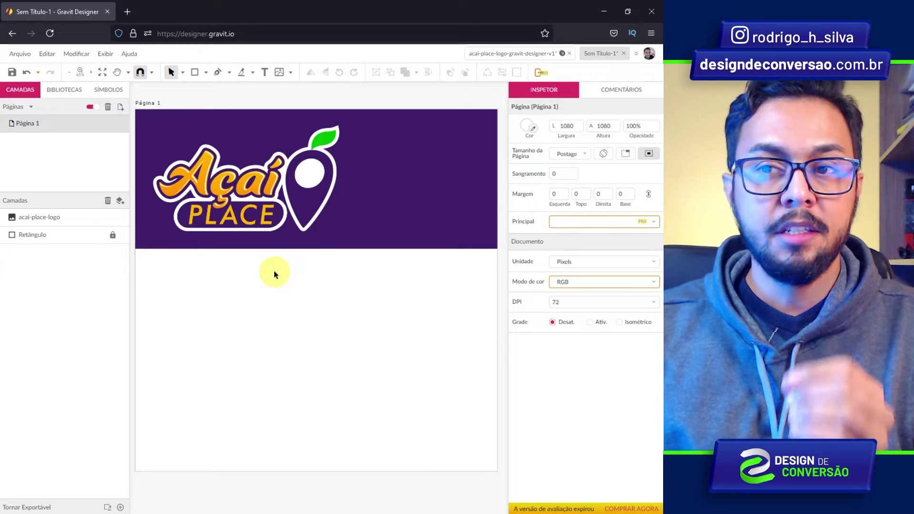
key(z)
mouse_move(209, 158)
mouse_down()
mouse_move(285, 216)
mouse_move(317, 274)
mouse_up()
drag(261, 236, 358, 322)
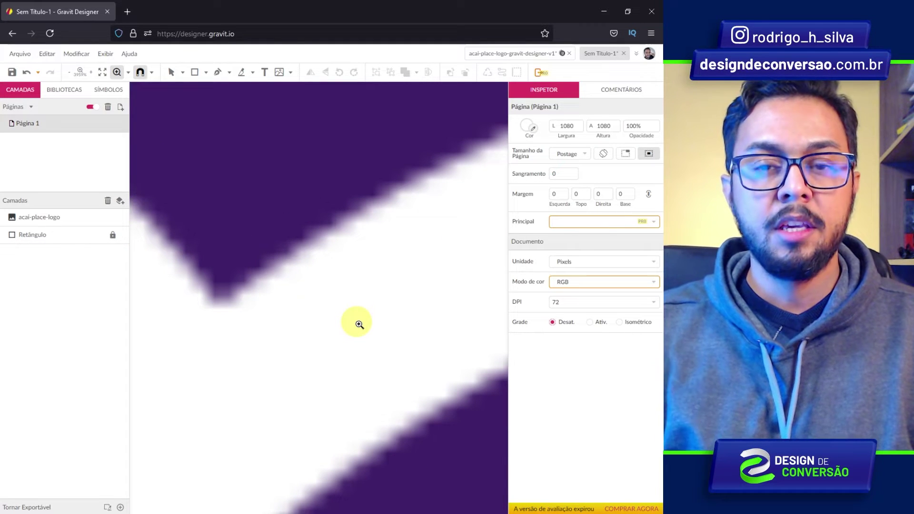
key(ctrl+0)
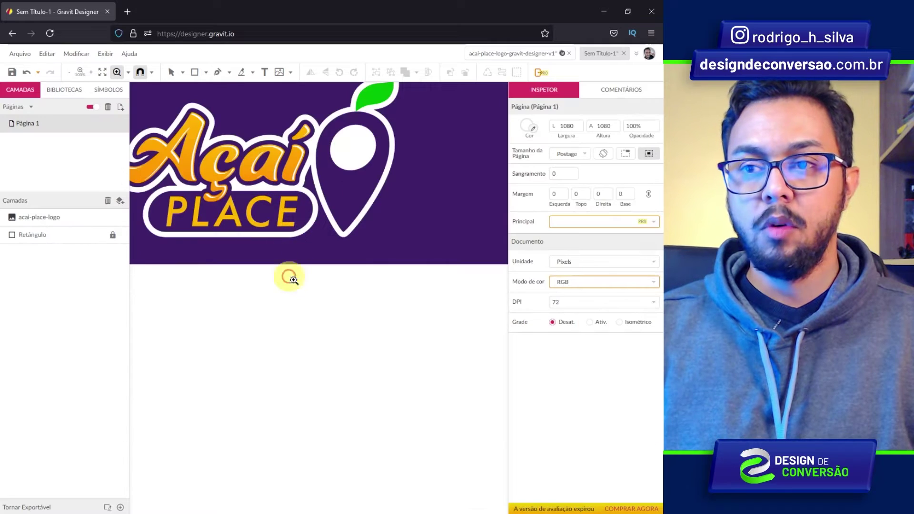
mouse_move(287, 275)
mouse_down()
mouse_move(290, 252)
mouse_move(306, 265)
mouse_move(295, 281)
mouse_up()
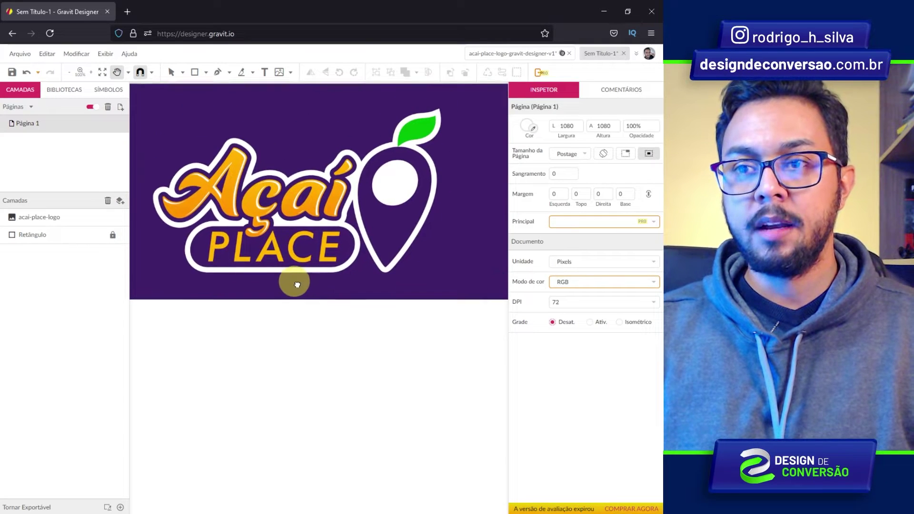
Add a text box reading 'Açaí' below the purple band
key(z)
click(265, 72)
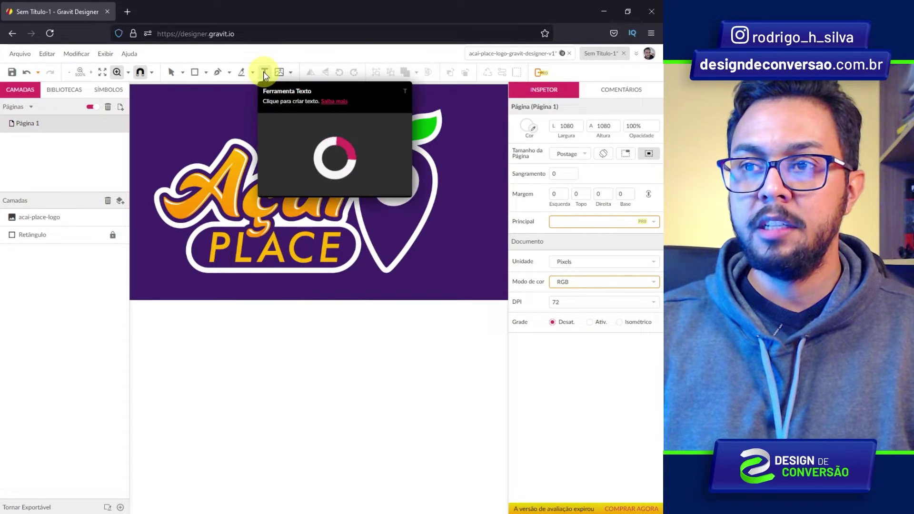
click(185, 369)
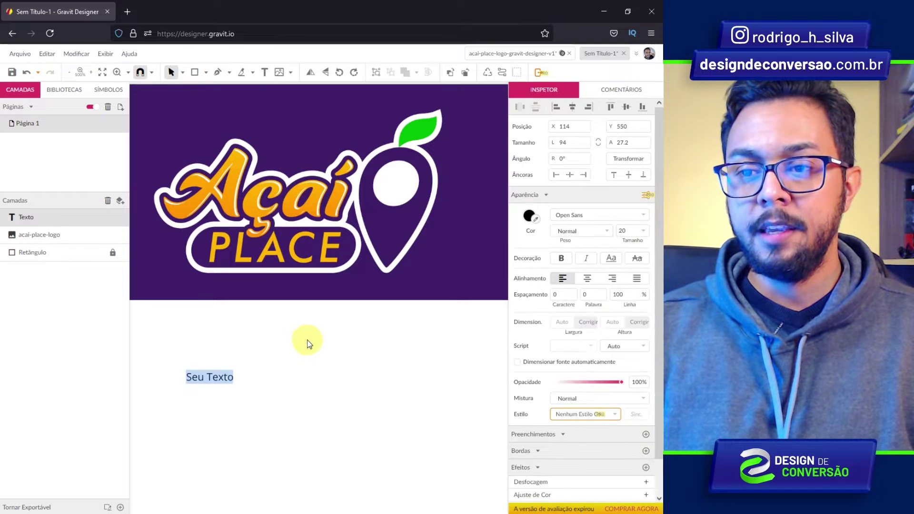
text(Aça)
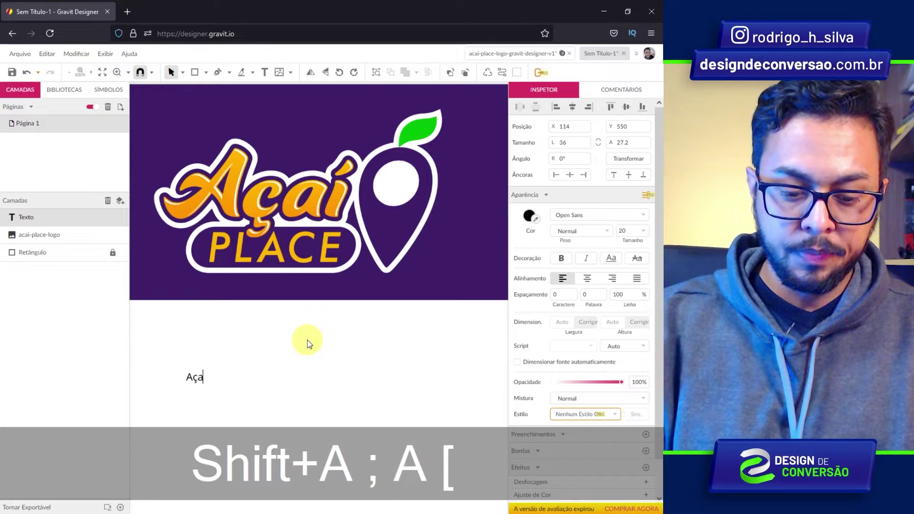
text(í)
Set the Açaí text to font size 139 and move it up near the band
key(ctrl+a)
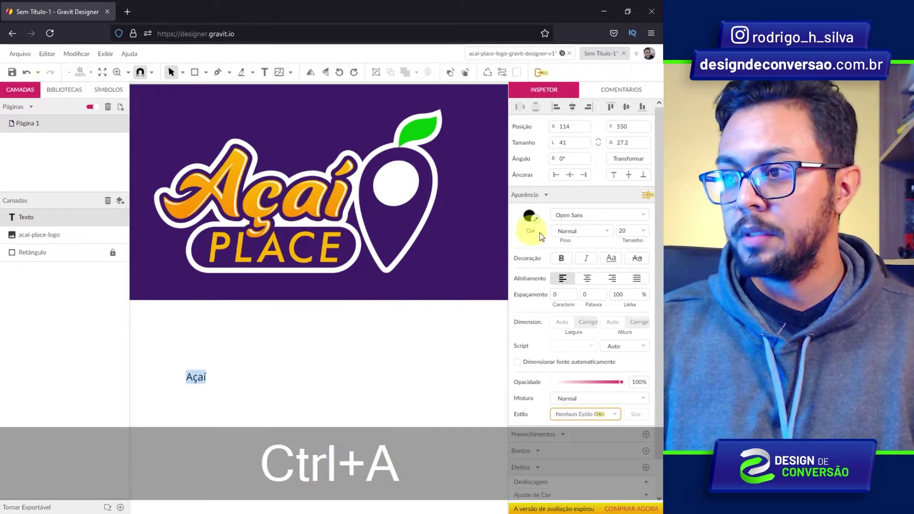
drag(629, 230, 631, 162)
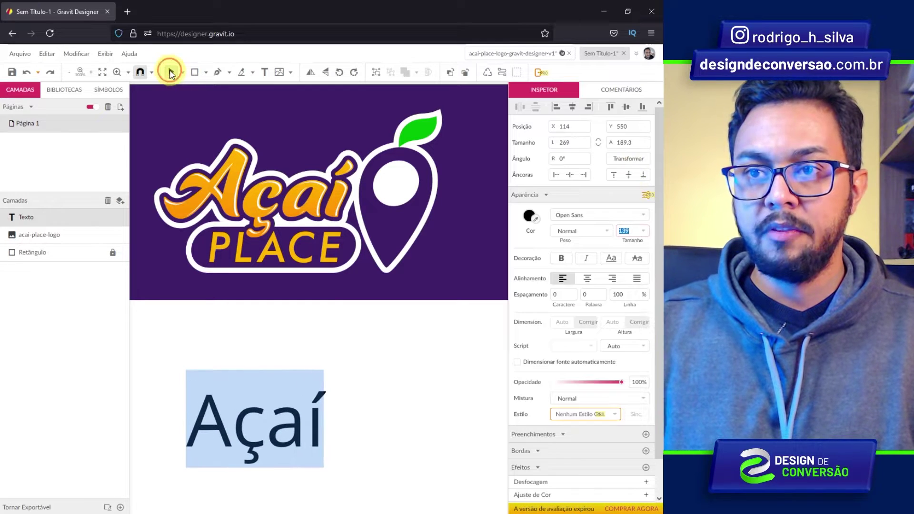
click(296, 402)
double_click(284, 402)
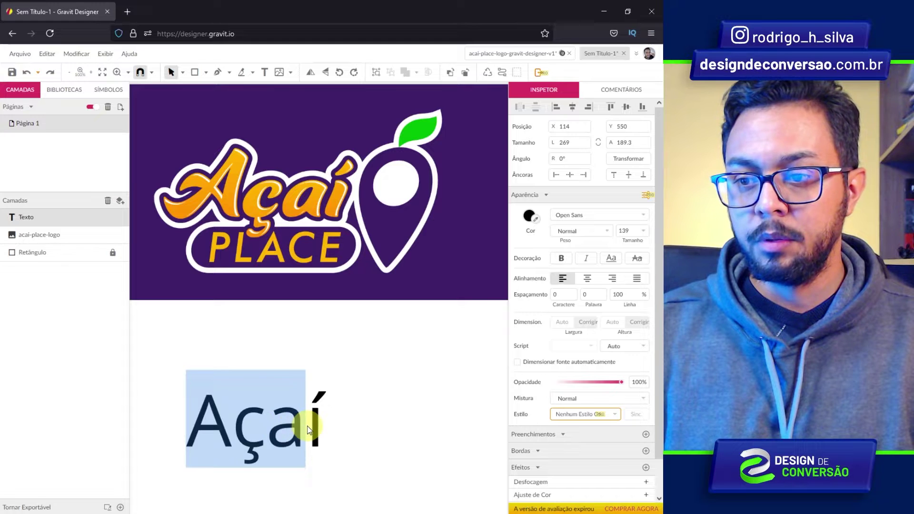
drag(310, 423, 320, 365)
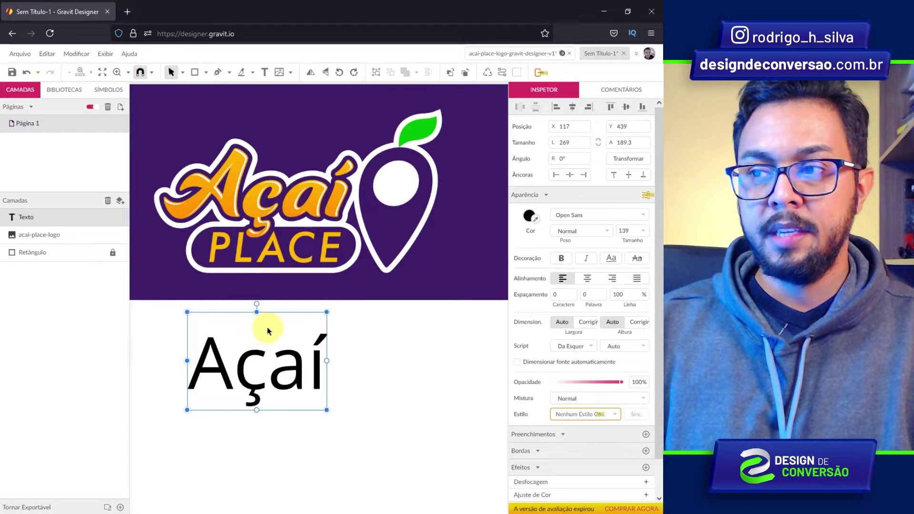
Set the Açaí text in Lobster, shift it left, and Alt-drag a copy to the right
click(644, 212)
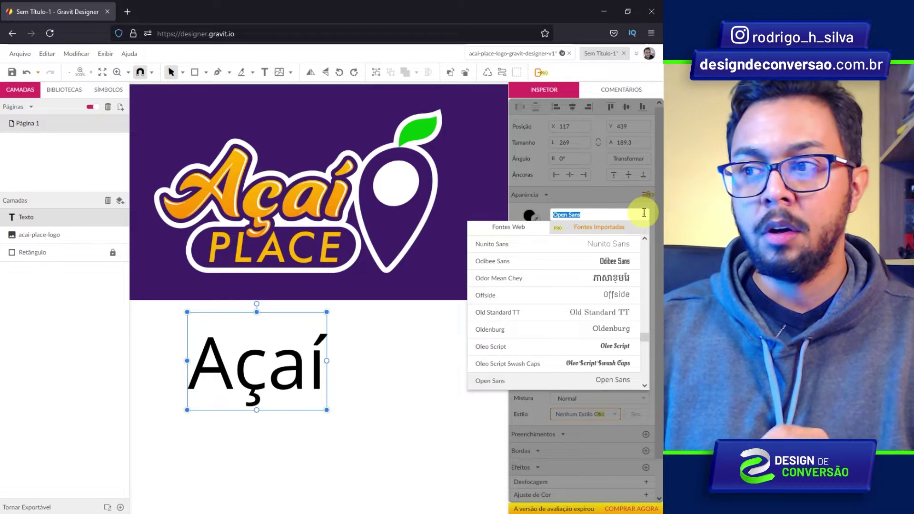
text(lob)
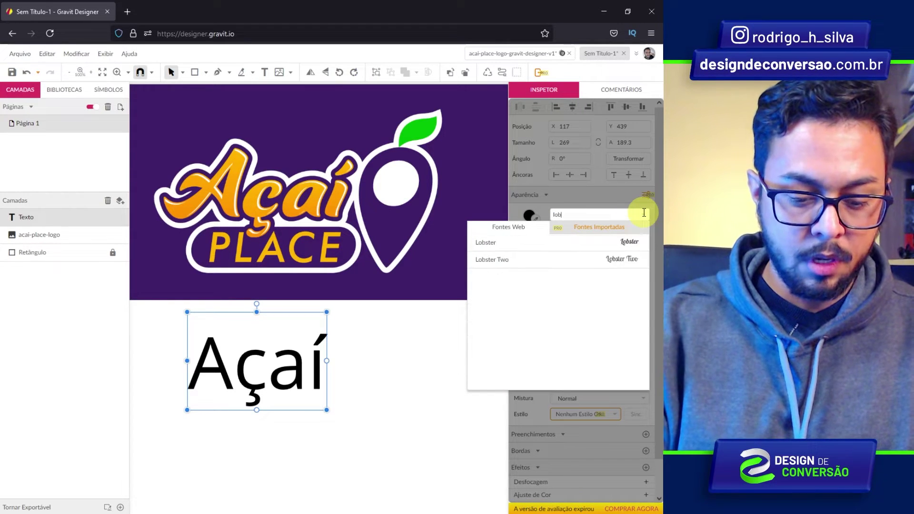
text(ster)
click(545, 245)
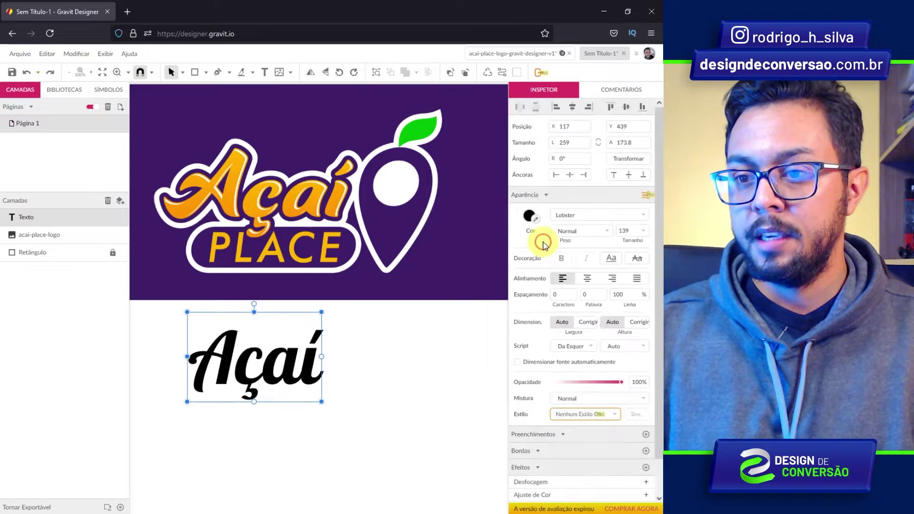
drag(300, 370, 262, 369)
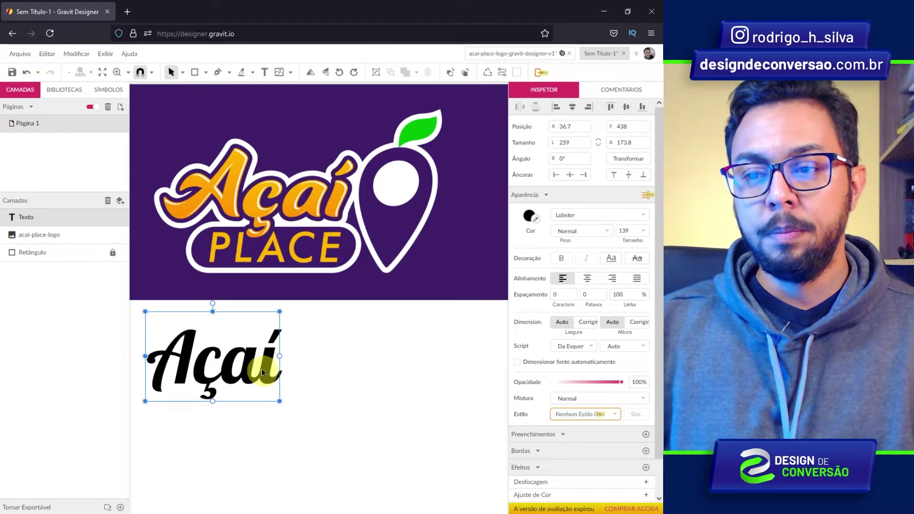
drag(261, 369, 442, 366)
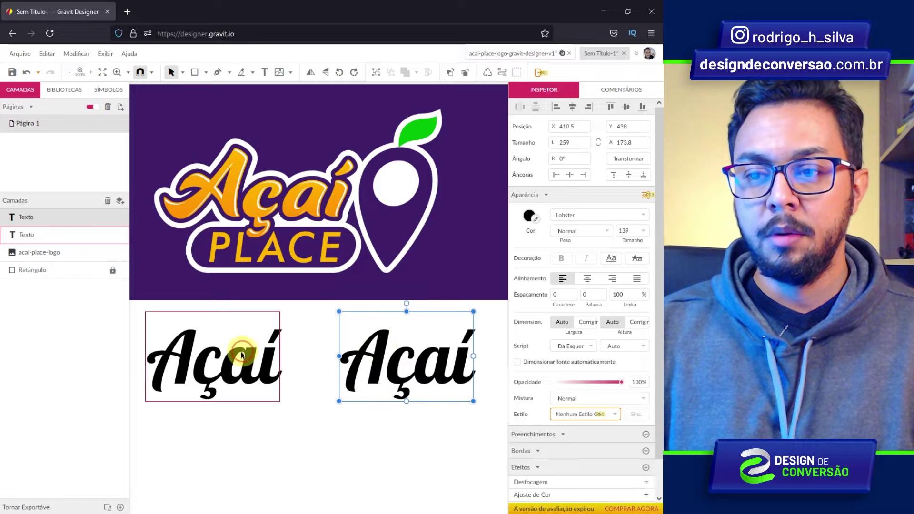
Convert the right Açaí copy into a path with Converter em Caminho
click(226, 353)
double_click(226, 353)
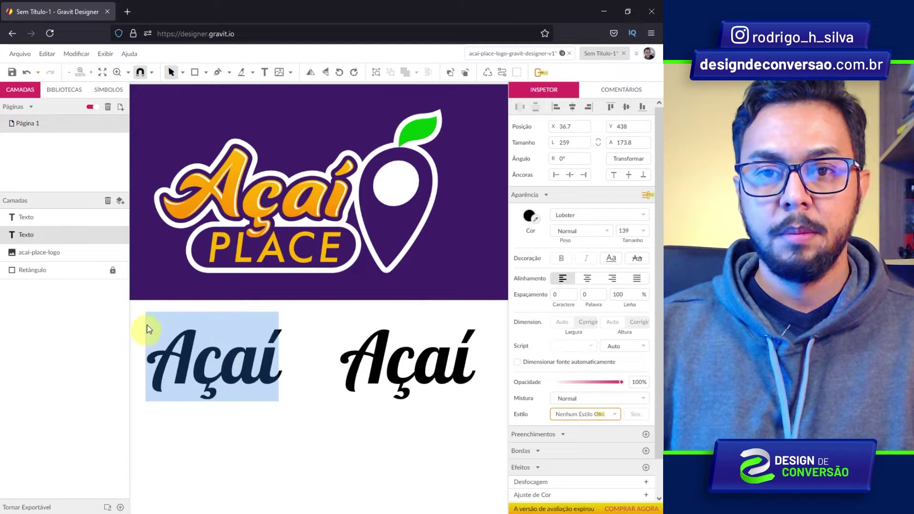
click(383, 350)
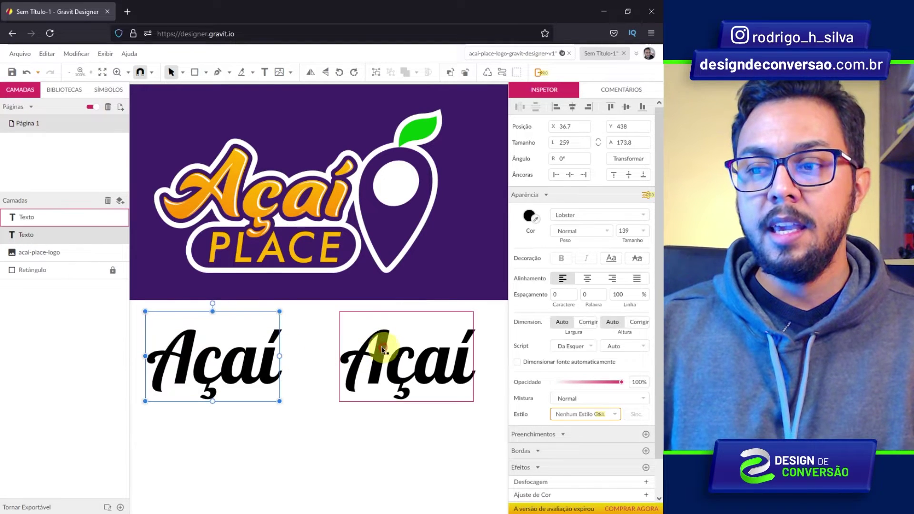
click(381, 351)
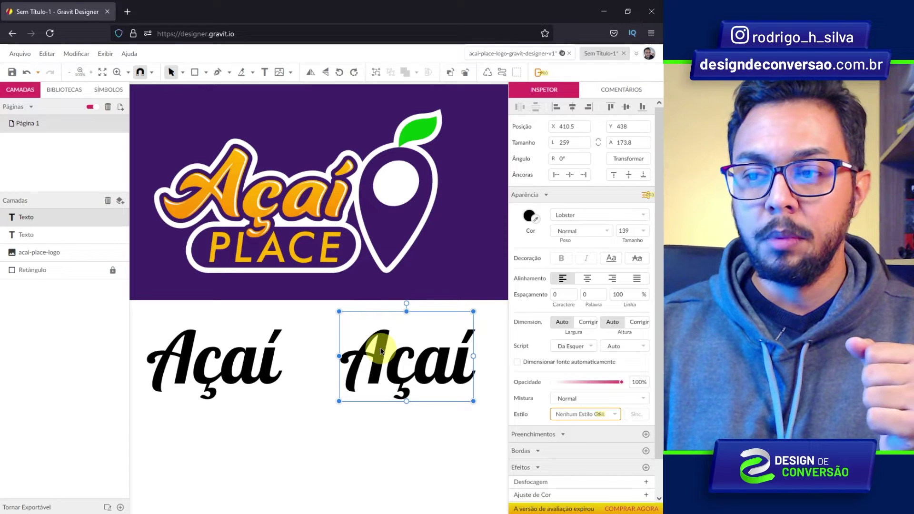
right_click(381, 351)
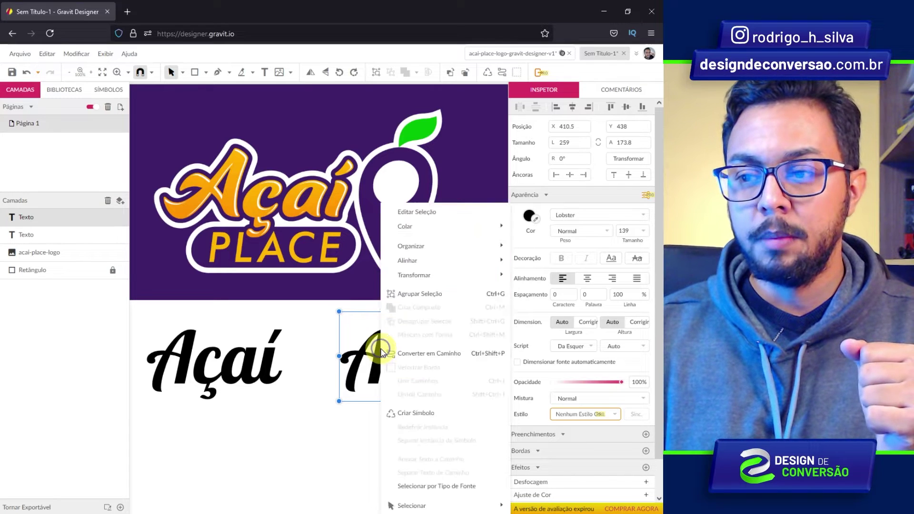
click(439, 355)
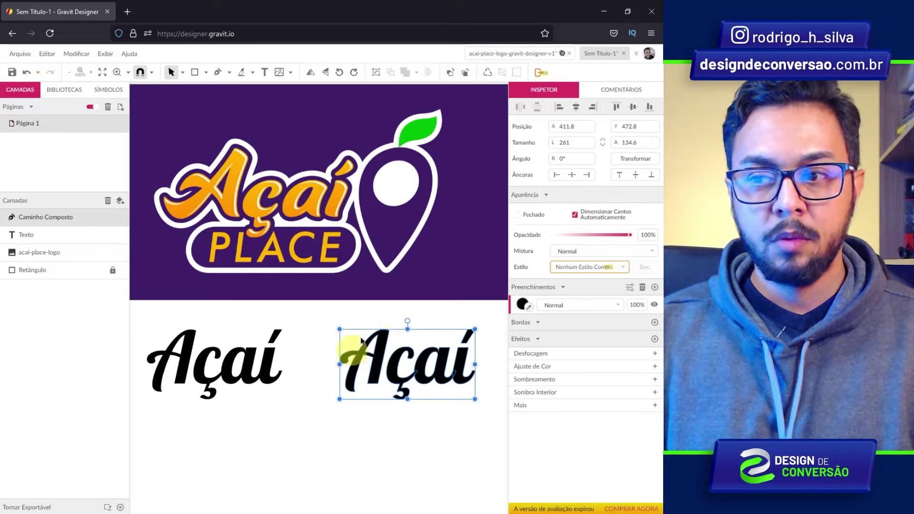
Check the left Açaí text's letters in edit mode, then reselect the outlined copy
click(258, 364)
double_click(259, 364)
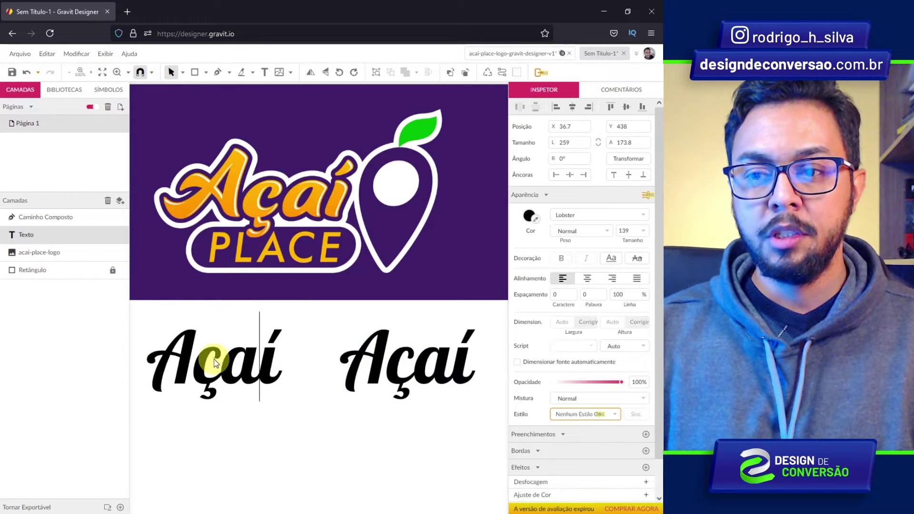
drag(191, 364, 316, 363)
key(Escape)
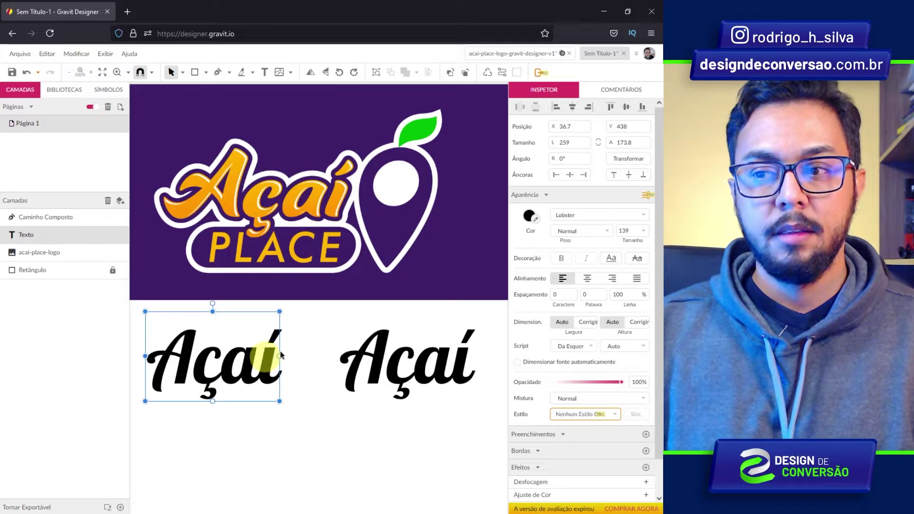
click(377, 353)
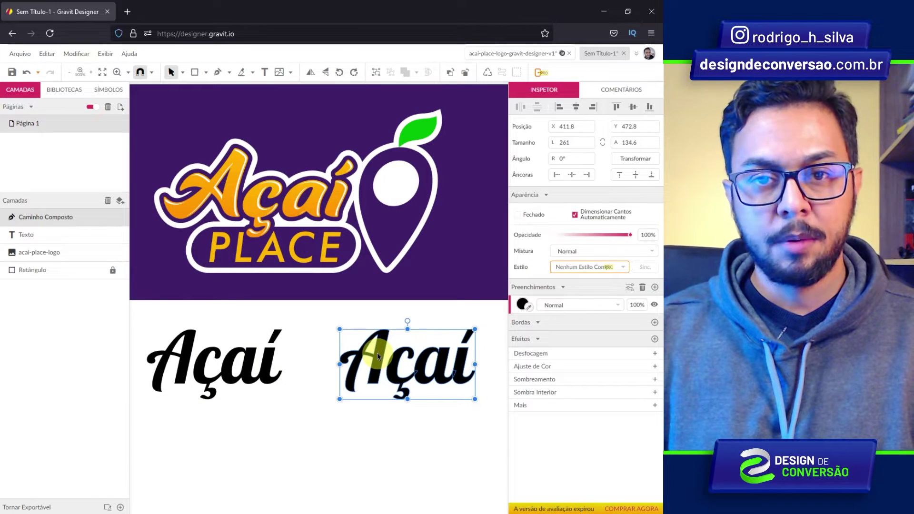
Zoom and pan to compare the reference logo lettering with the black Açaí outlines
key(z)
click(417, 371)
mouse_move(417, 372)
mouse_down()
mouse_move(371, 219)
mouse_move(382, 311)
mouse_up()
drag(261, 241, 408, 309)
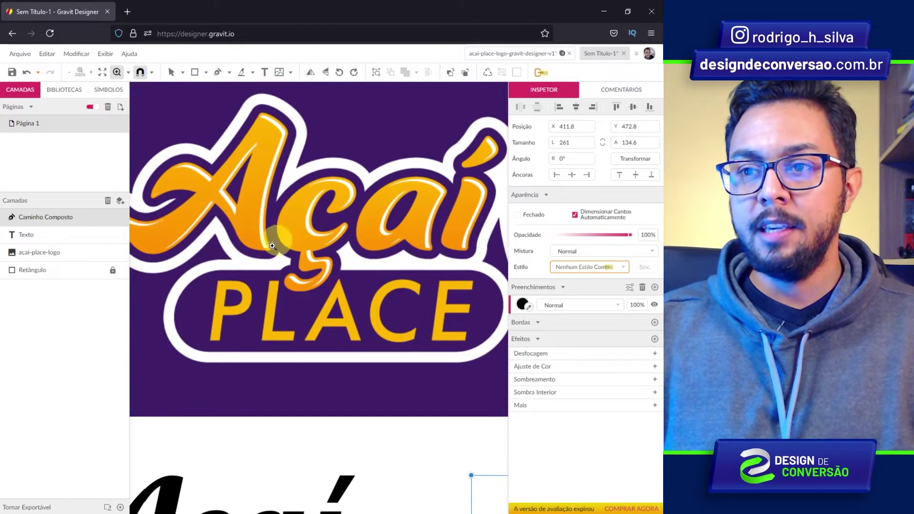
key(z)
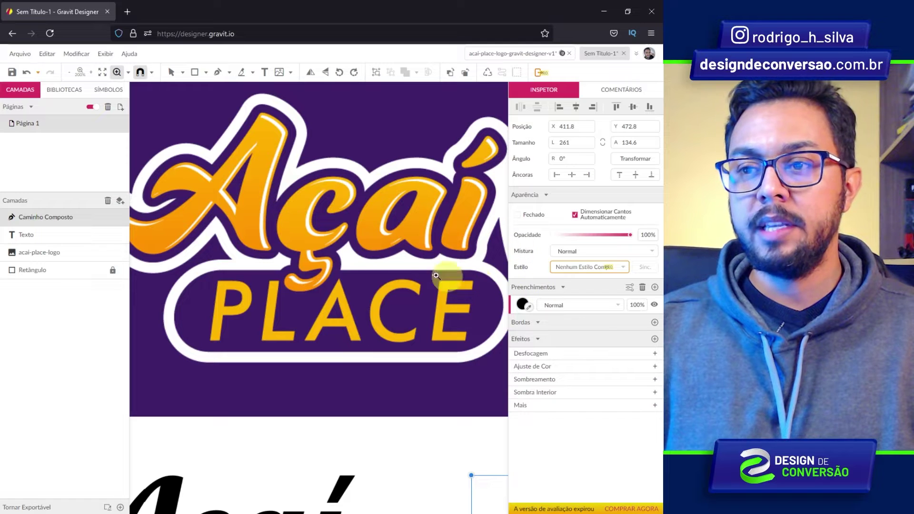
mouse_move(392, 363)
mouse_down()
mouse_move(383, 326)
mouse_move(219, 255)
mouse_up()
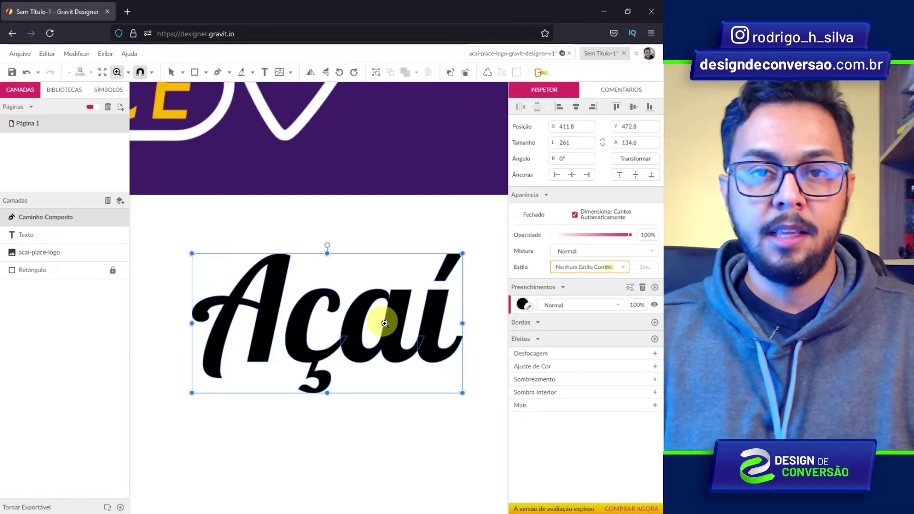
Split the outlined Açaí into separate letter paths with Dividir Caminho
click(170, 73)
click(322, 302)
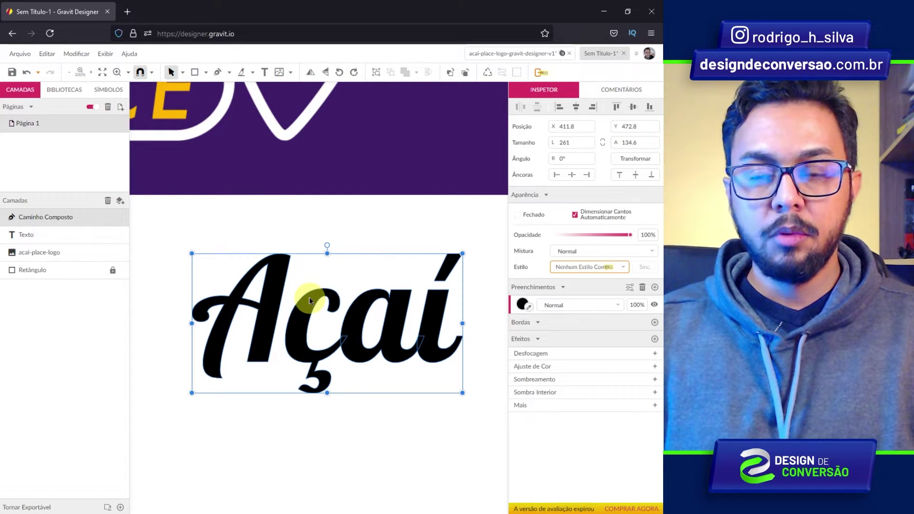
right_click(309, 298)
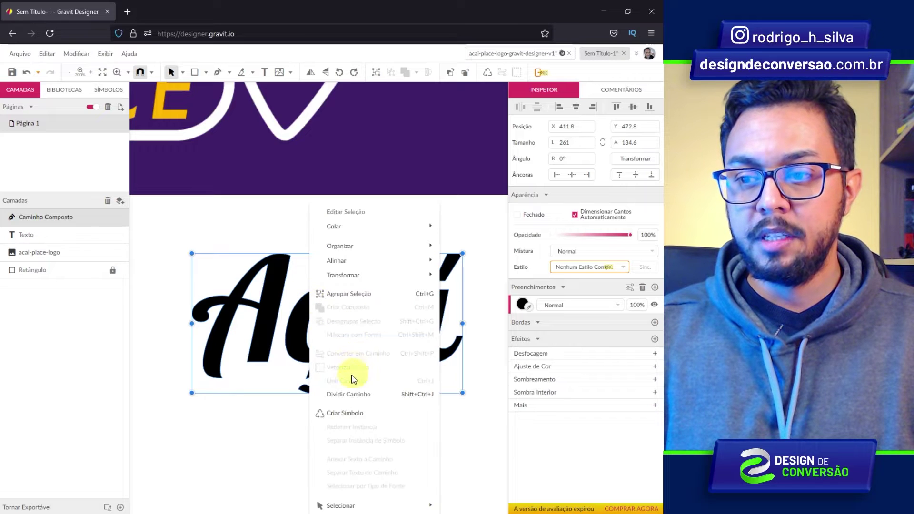
click(346, 394)
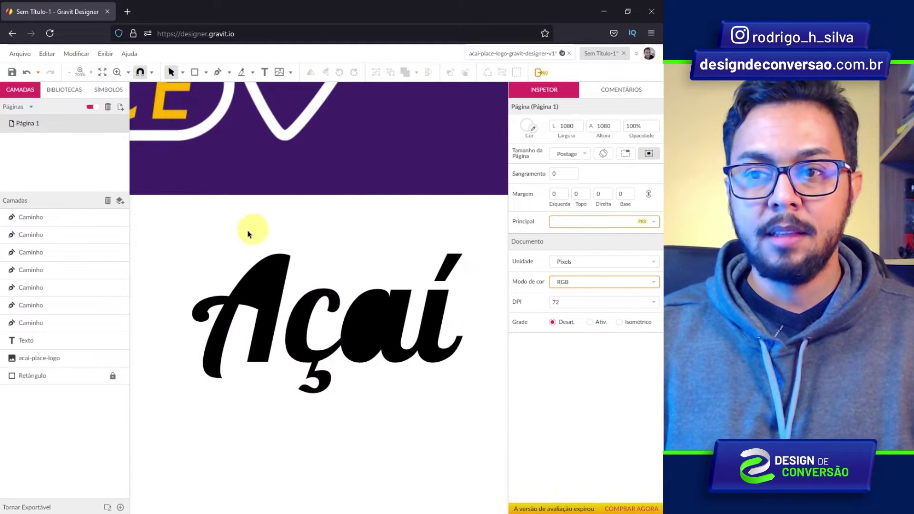
Nudge the letter A two steps to the right
drag(189, 230, 267, 328)
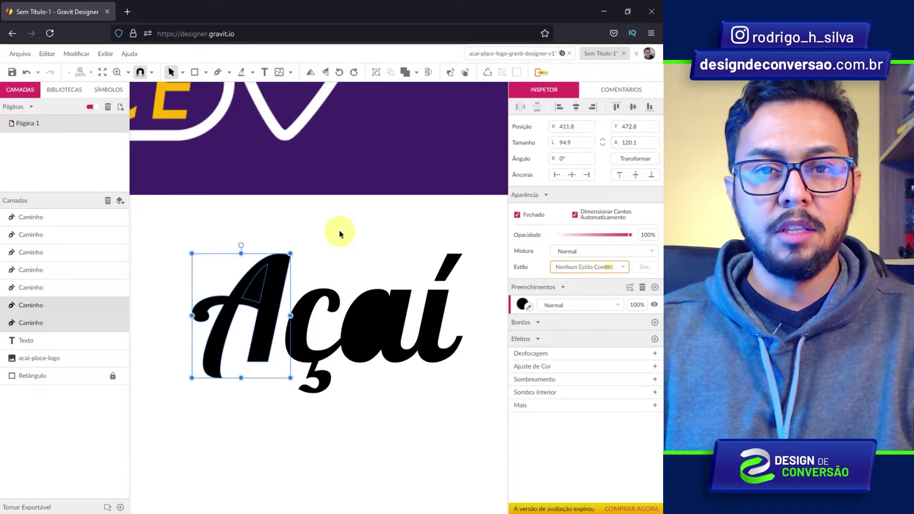
key(Right)
key(Right)
key(Right)
key(Right)
key(Right)
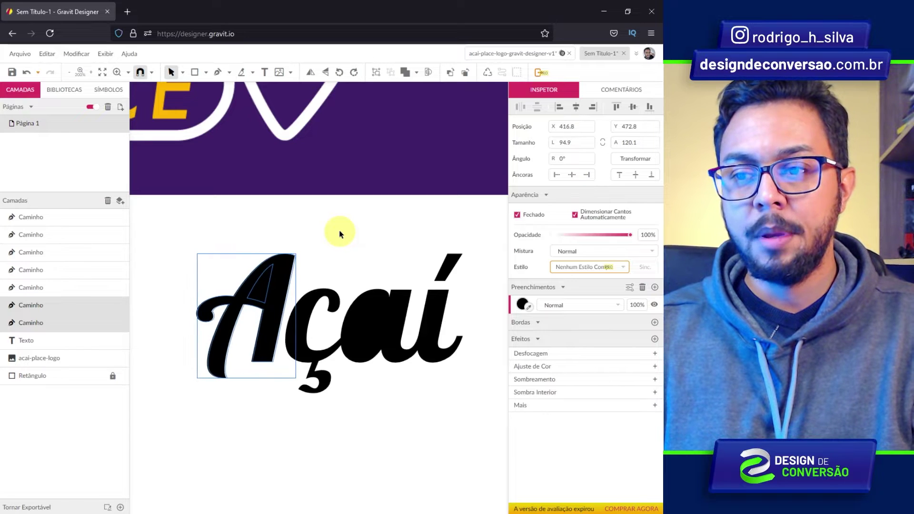
key(Right)
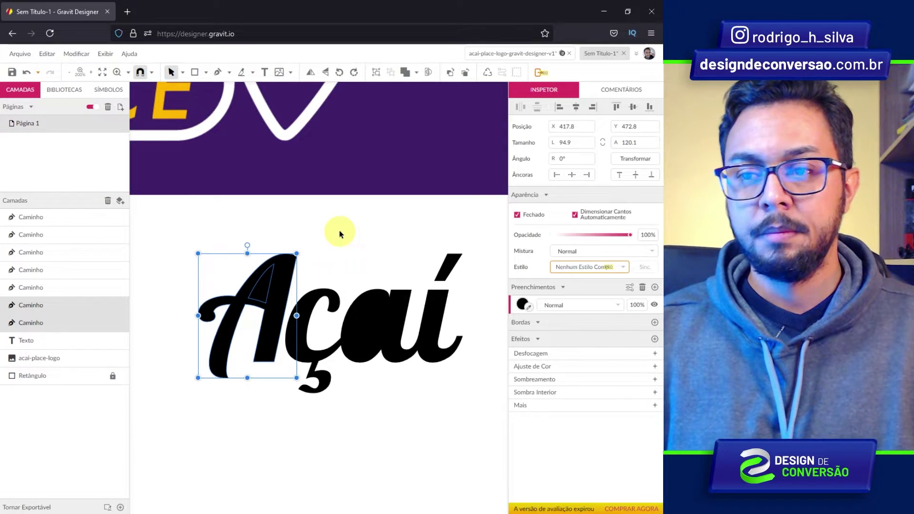
click(339, 233)
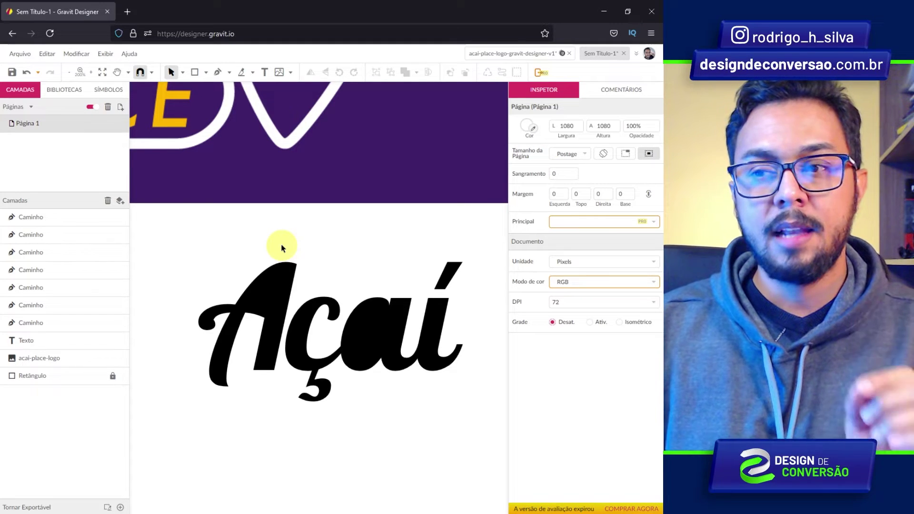
drag(280, 244, 333, 265)
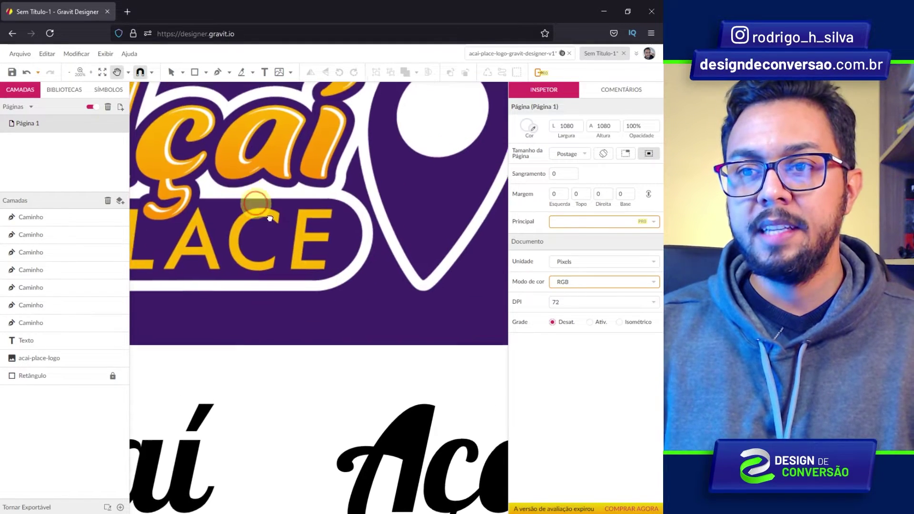
drag(255, 204, 376, 283)
key(v)
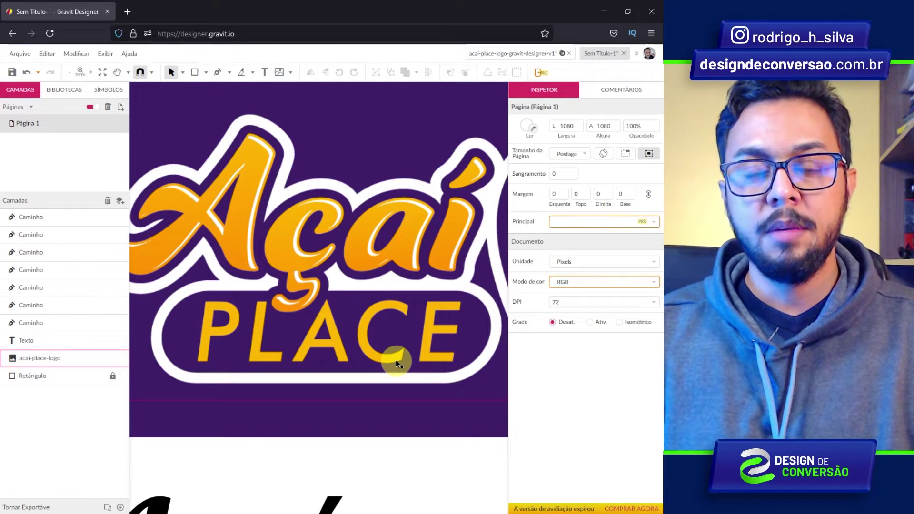
mouse_move(396, 360)
mouse_down()
mouse_move(262, 272)
mouse_move(272, 218)
mouse_move(279, 225)
mouse_up()
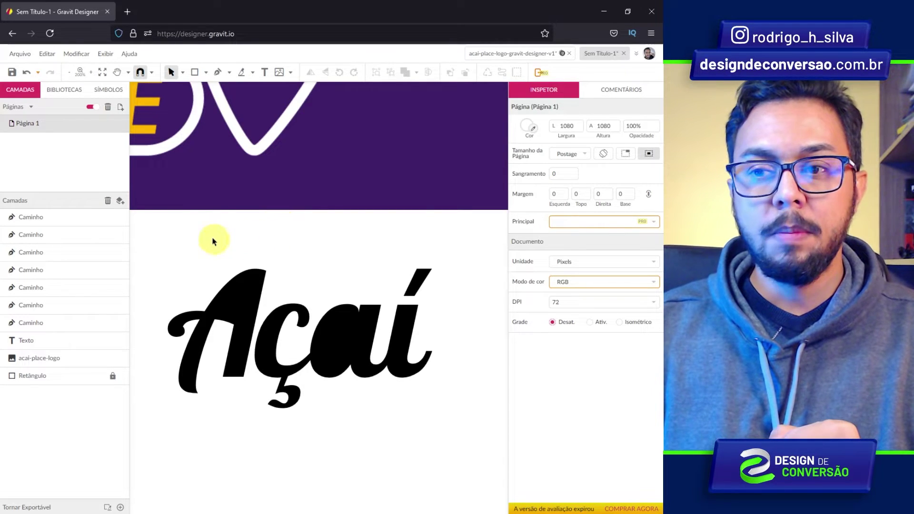
Try a Difference on all the Açaí letter paths, then undo it
drag(202, 238, 448, 427)
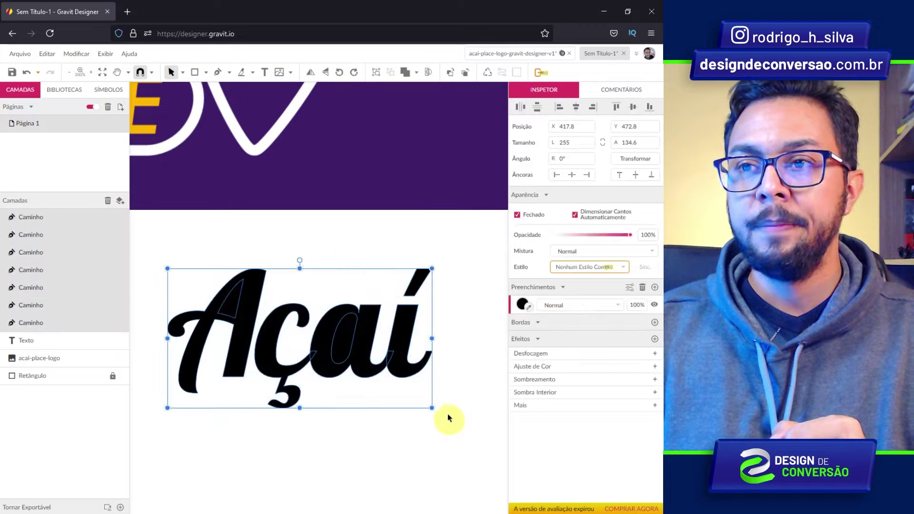
click(417, 72)
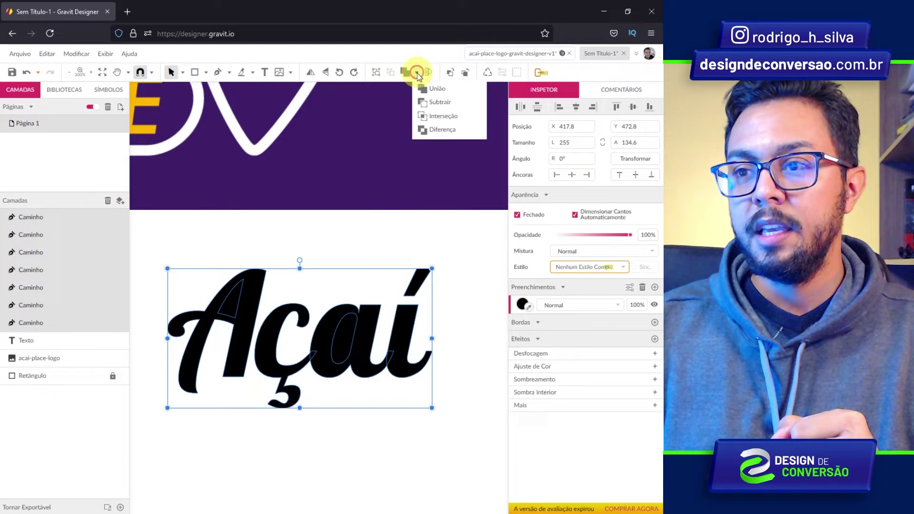
click(442, 130)
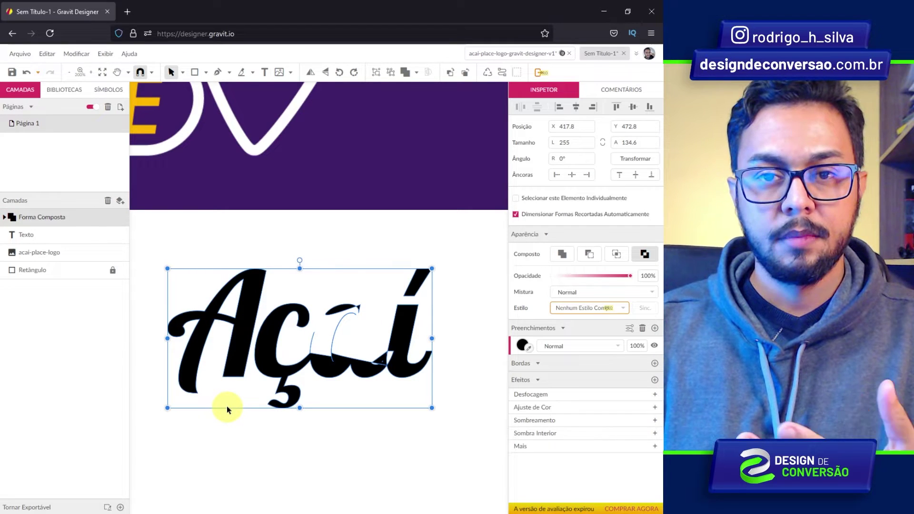
key(ctrl+z)
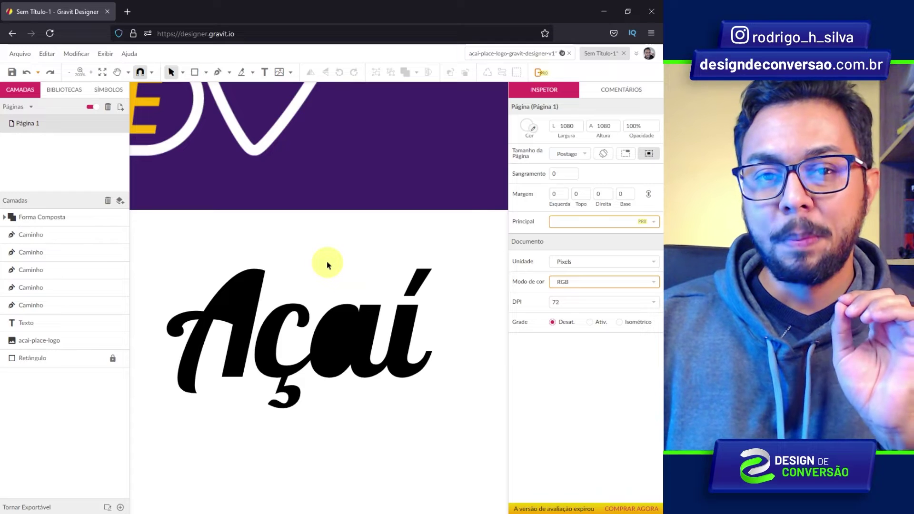
Unite the ç and a letter paths and convert the result to a path
click(290, 303)
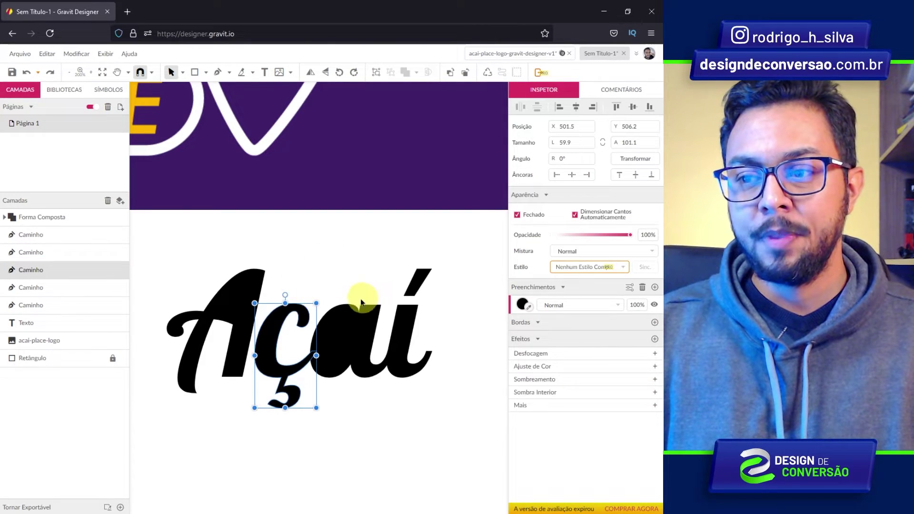
shift+click(343, 306)
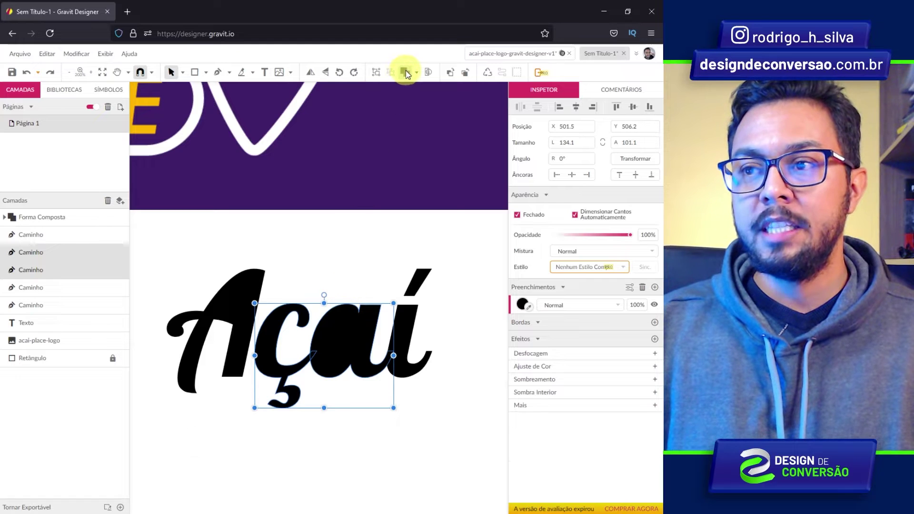
click(415, 72)
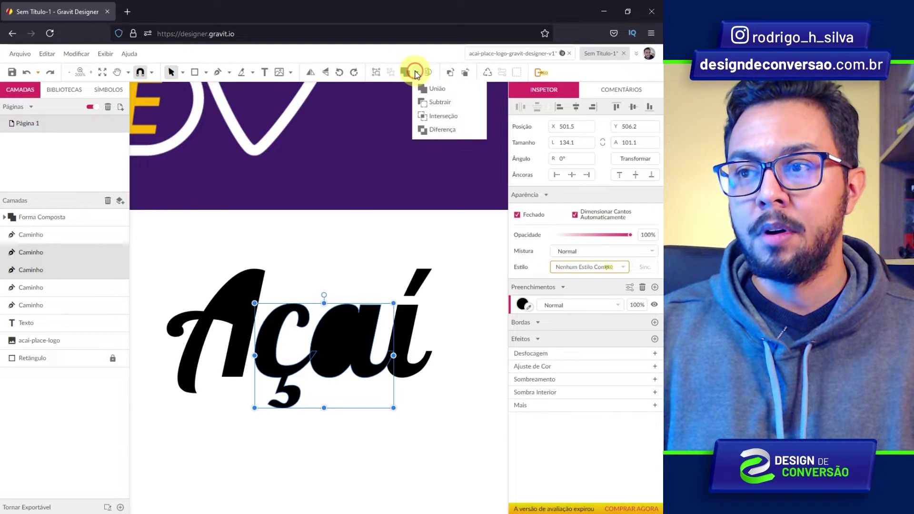
click(430, 89)
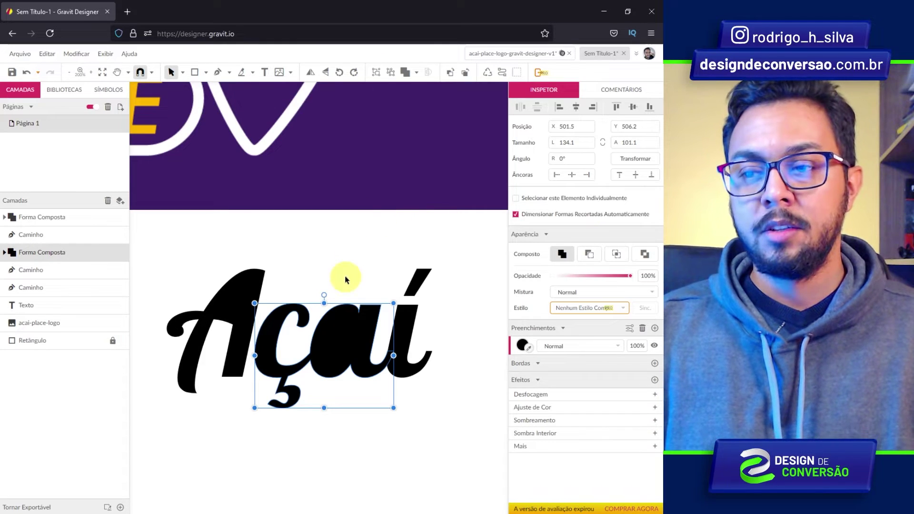
click(78, 54)
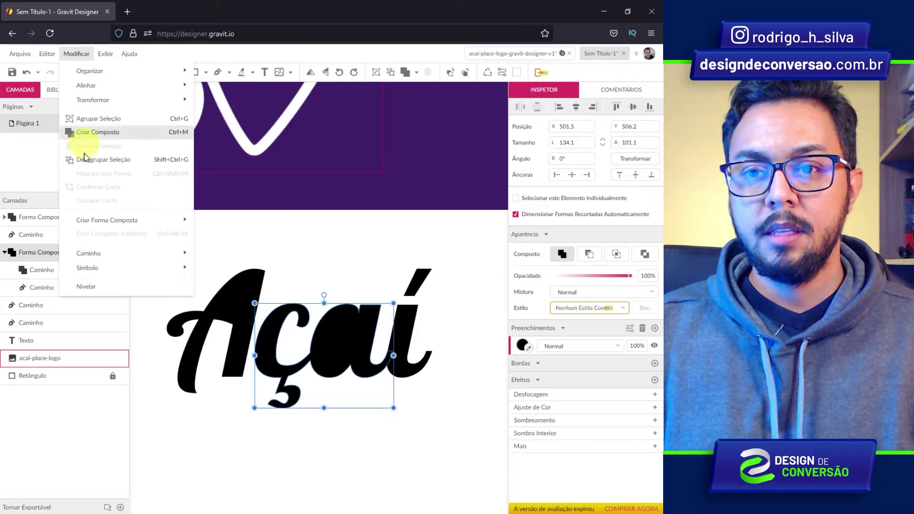
click(95, 254)
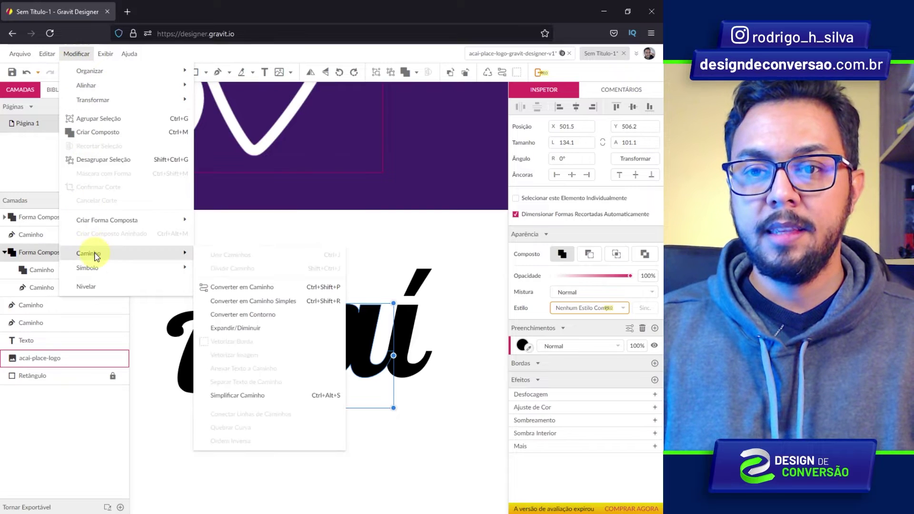
click(282, 290)
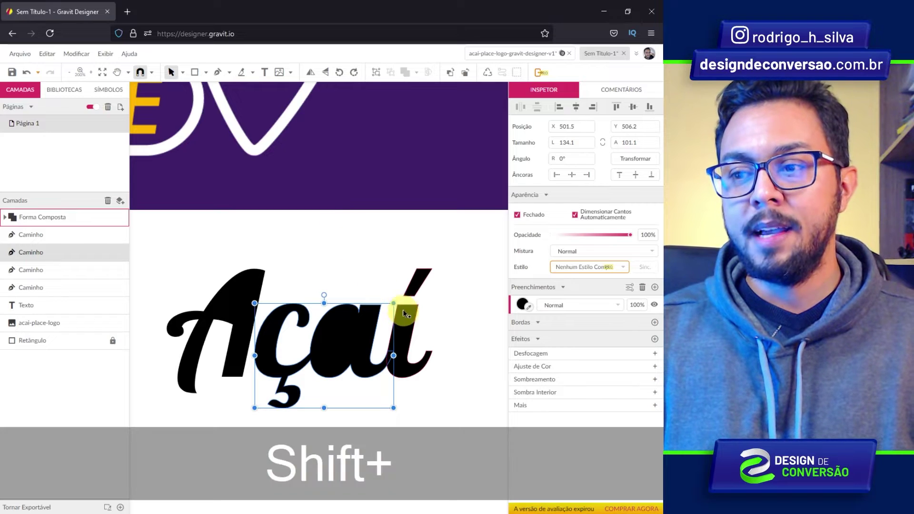
Unite the í stroke with the merged letters and convert it to a compound path
shift+click(404, 312)
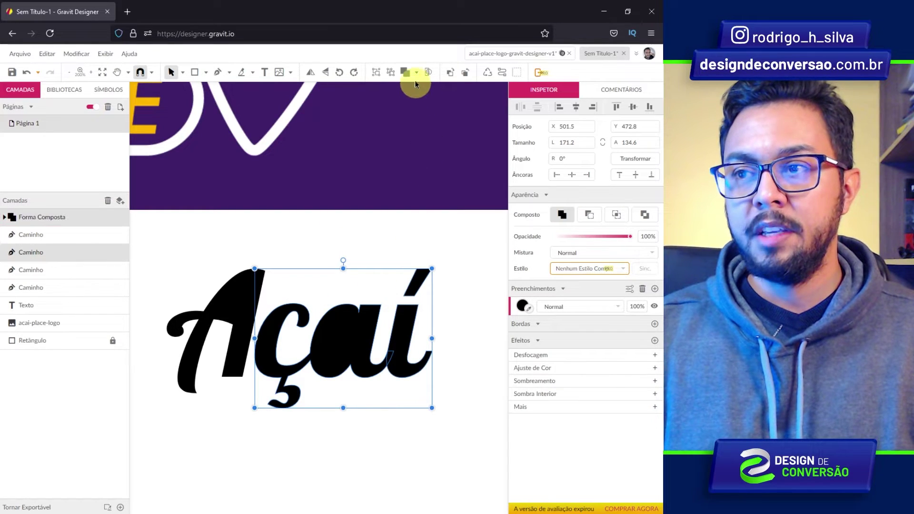
click(416, 74)
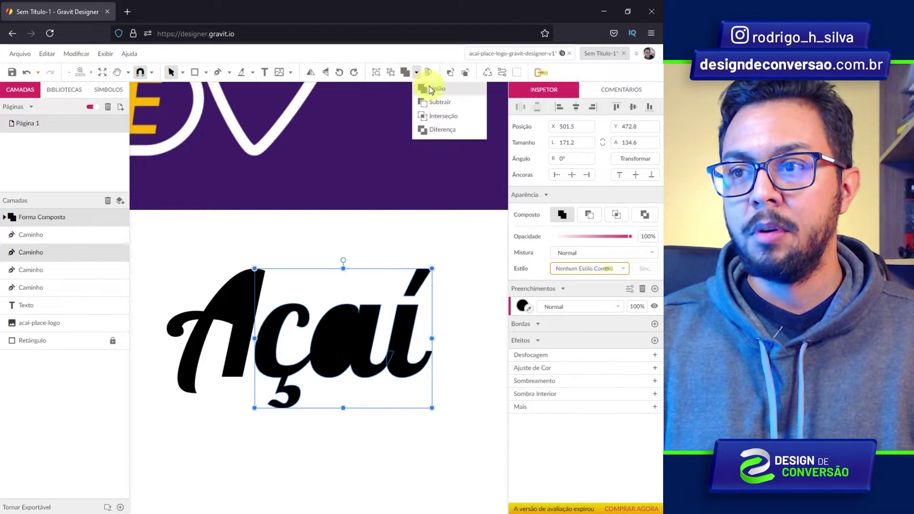
click(431, 87)
mouse_move(347, 307)
mouse_down()
mouse_move(341, 237)
mouse_move(330, 238)
mouse_up()
key(ctrl+z)
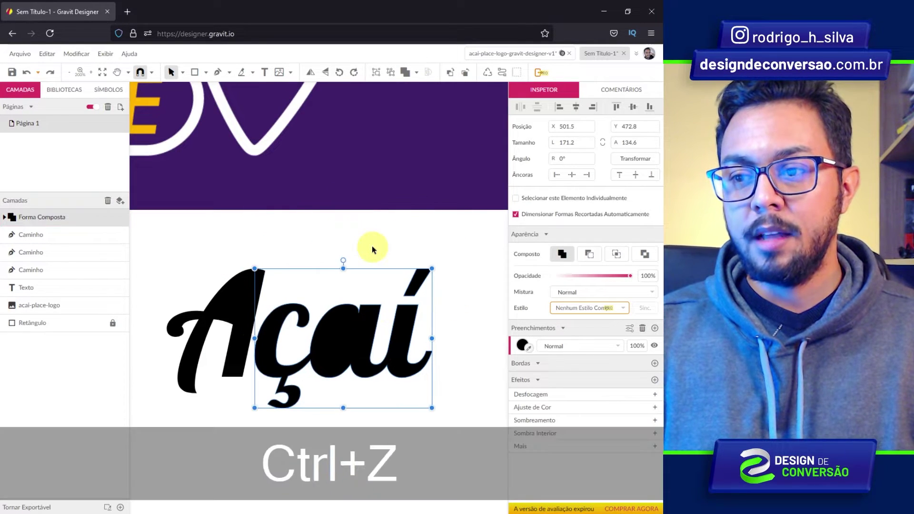
click(82, 54)
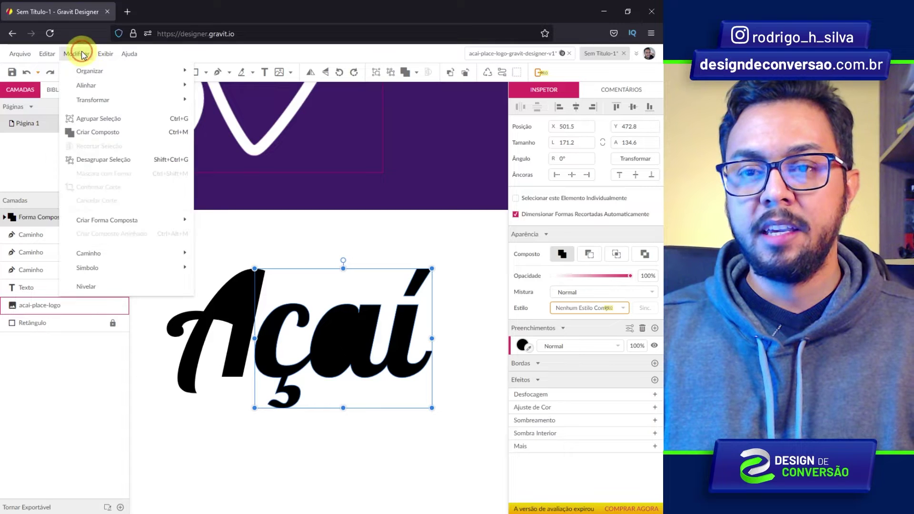
mouse_move(88, 253)
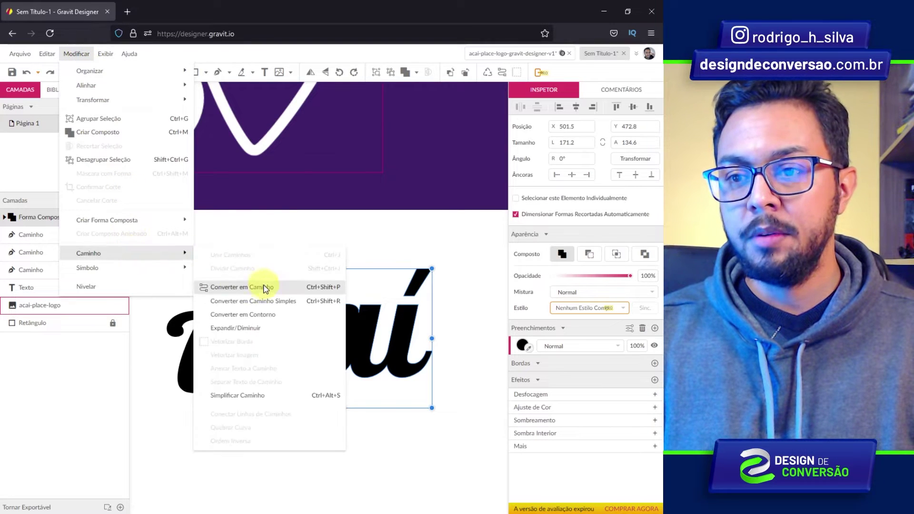
click(265, 288)
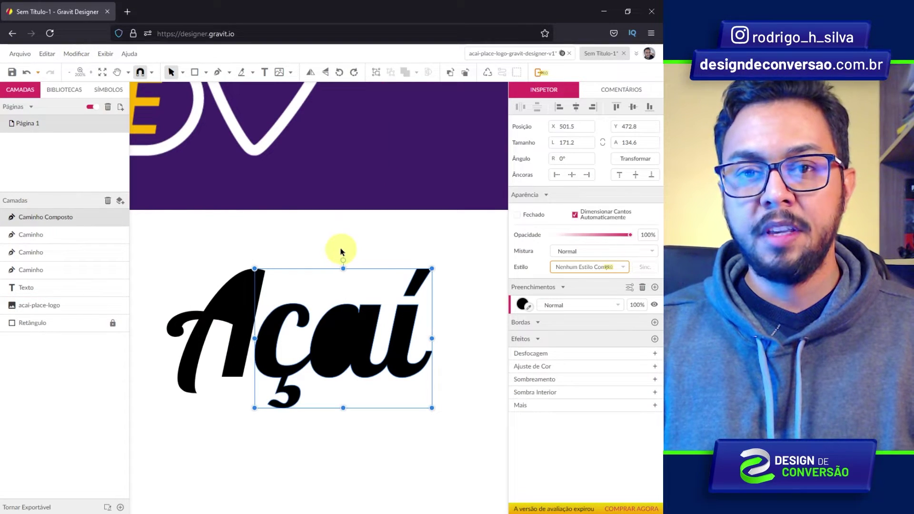
Unite the letter A with the lettering into one compound path
shift+click(255, 271)
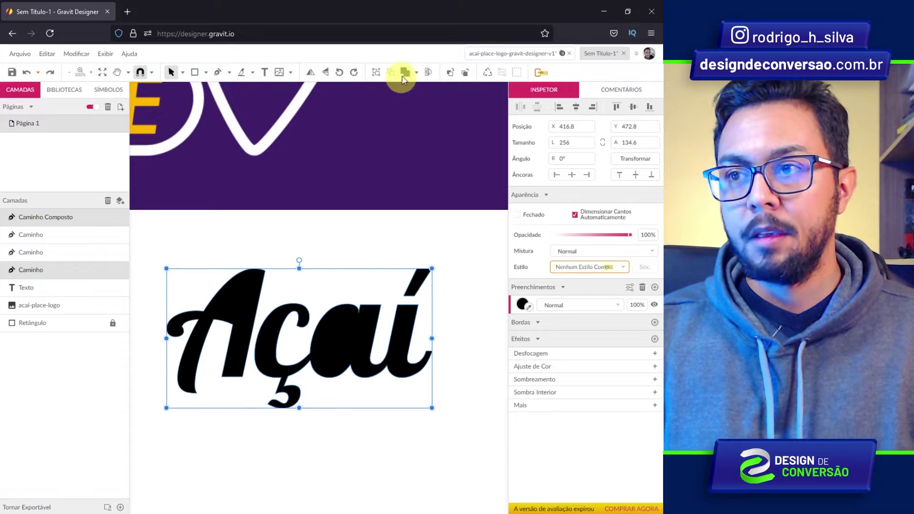
click(416, 73)
click(435, 87)
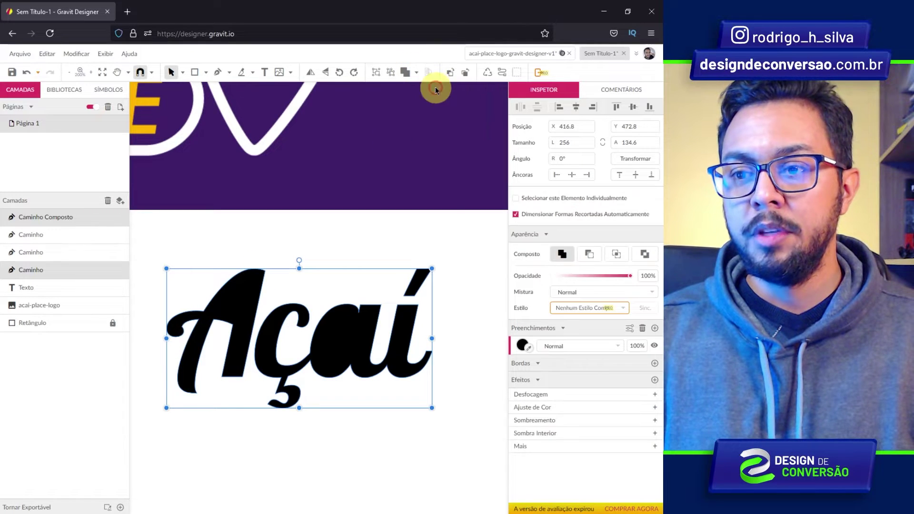
click(77, 54)
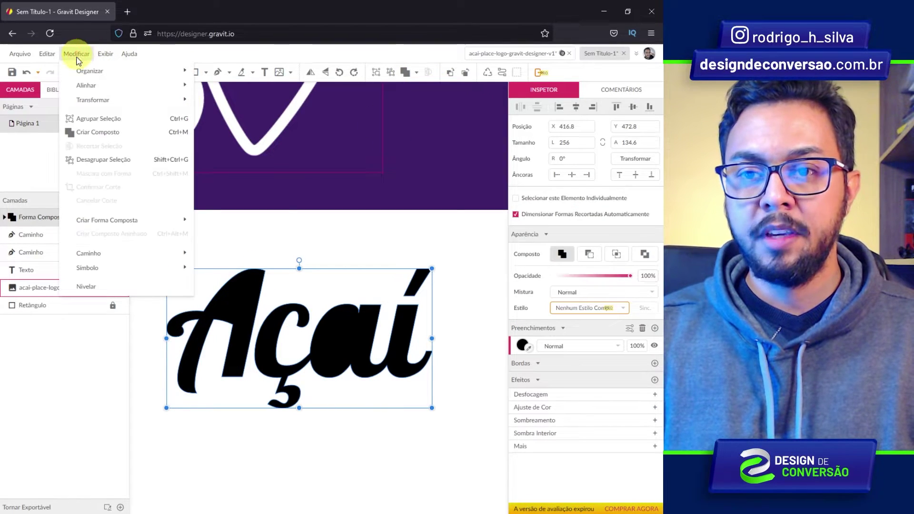
mouse_move(89, 252)
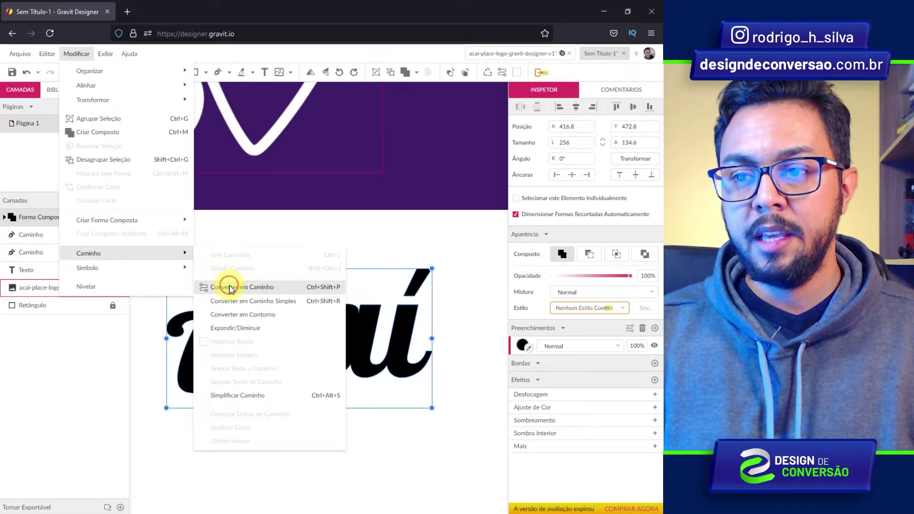
click(227, 287)
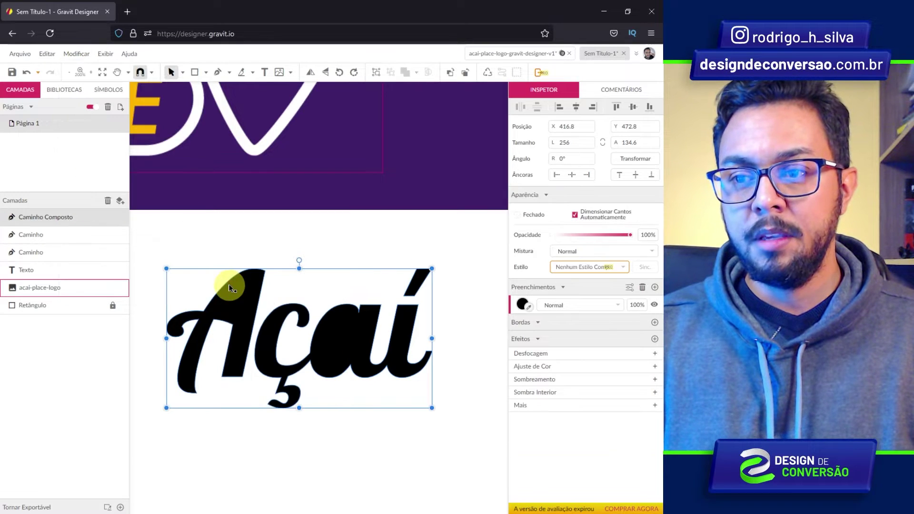
Fill the lettering grey and send it behind the inner counter shapes
click(521, 304)
drag(541, 352, 515, 364)
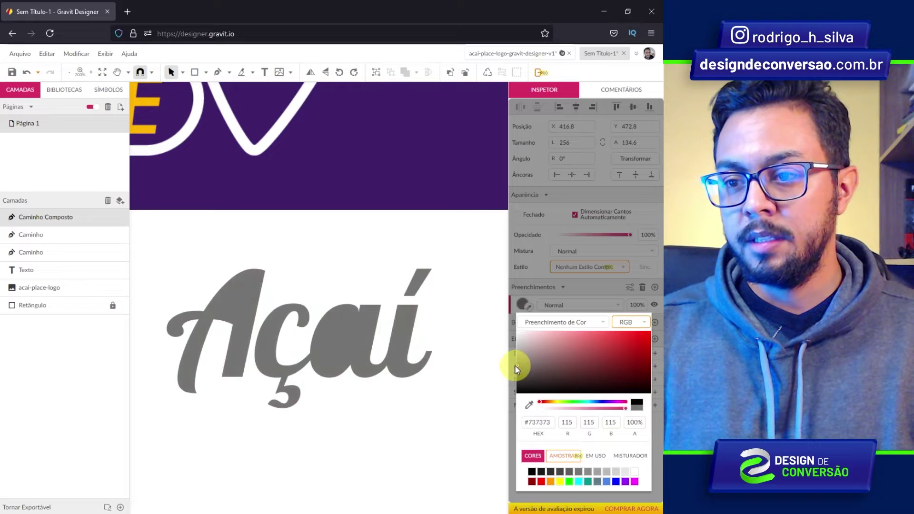
click(397, 324)
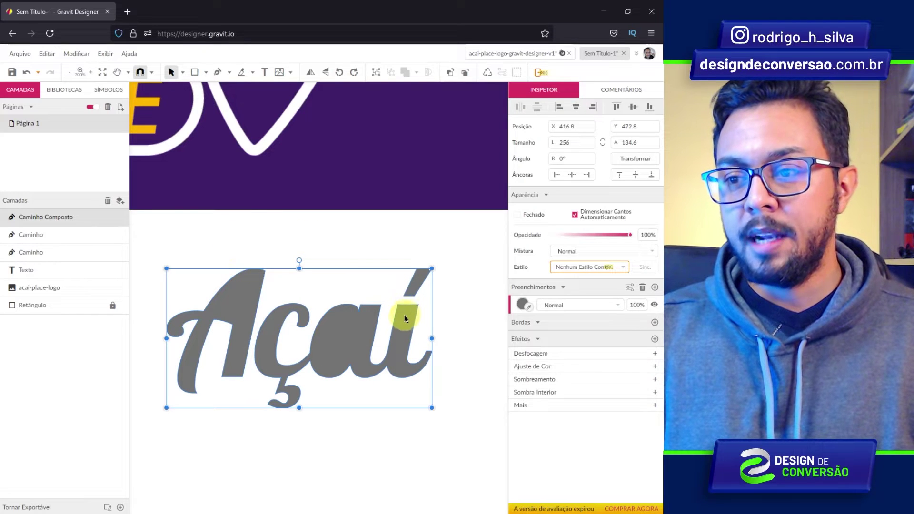
right_click(404, 316)
mouse_move(437, 275)
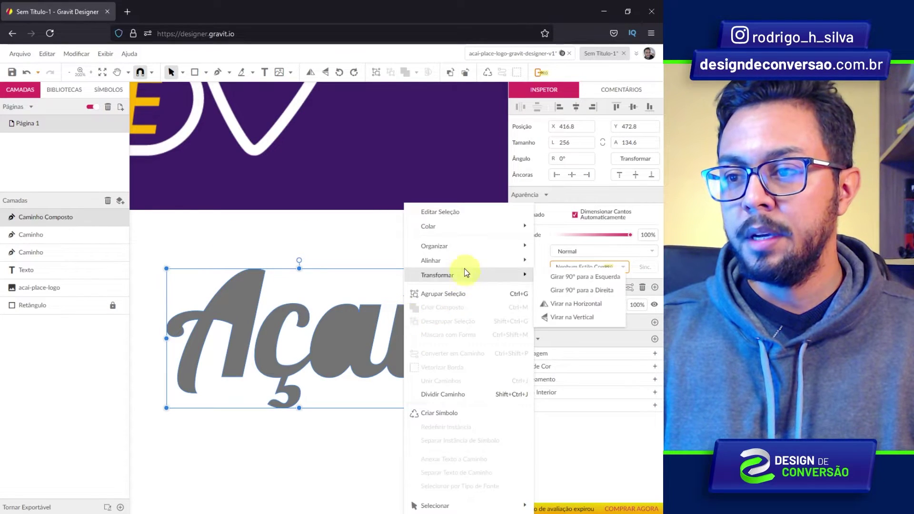
click(302, 288)
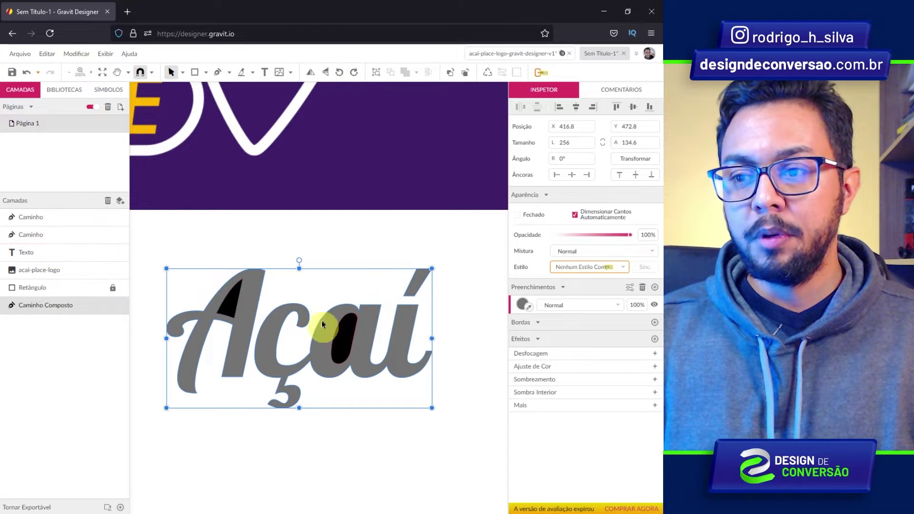
Select all letter parts and apply Diferença to cut out the counters
click(192, 233)
drag(156, 225, 478, 433)
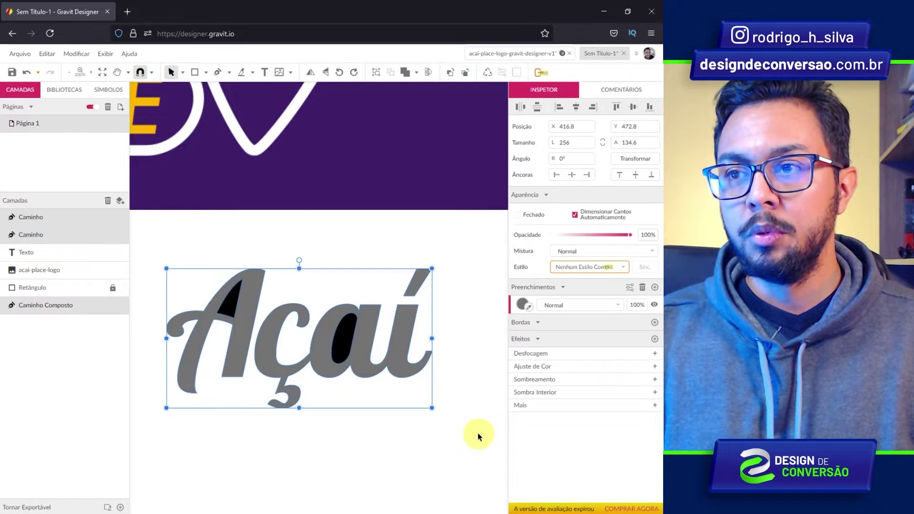
click(418, 73)
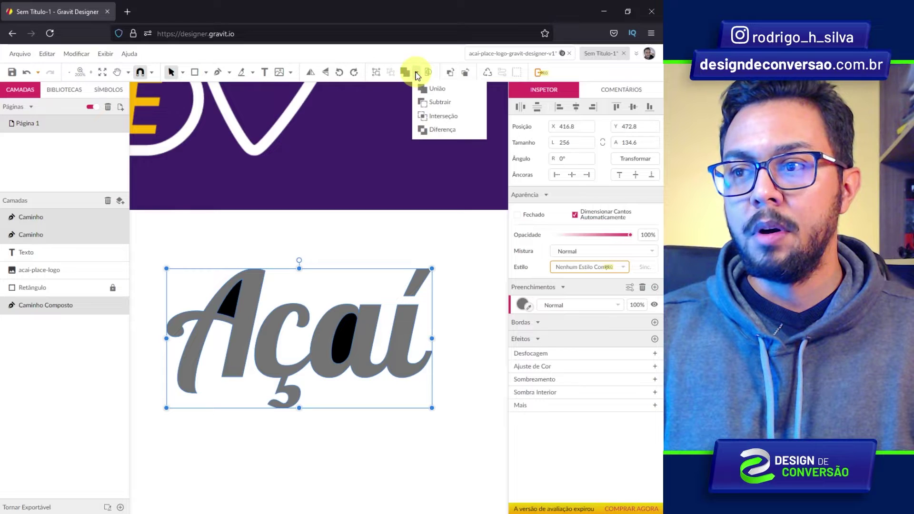
click(444, 127)
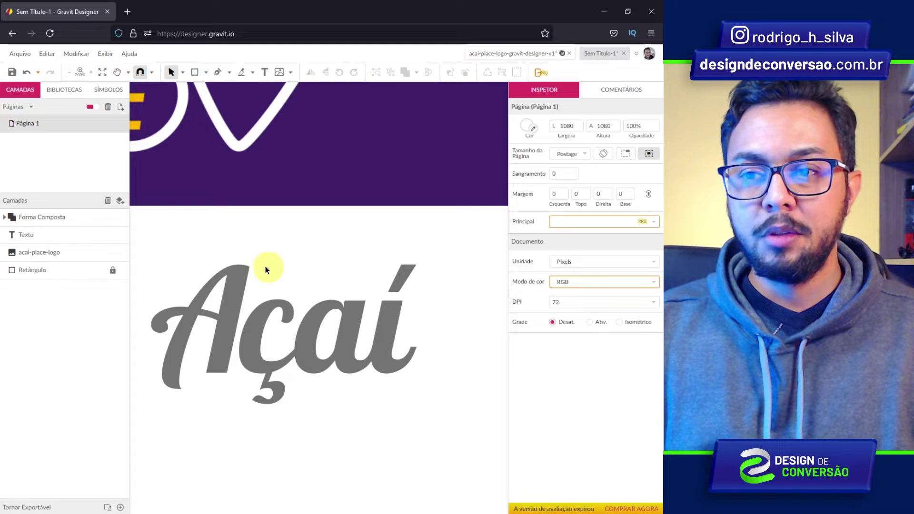
Duplicate the grey Açaí shape and place the copy lower and to the left
key(h)
drag(265, 265, 435, 203)
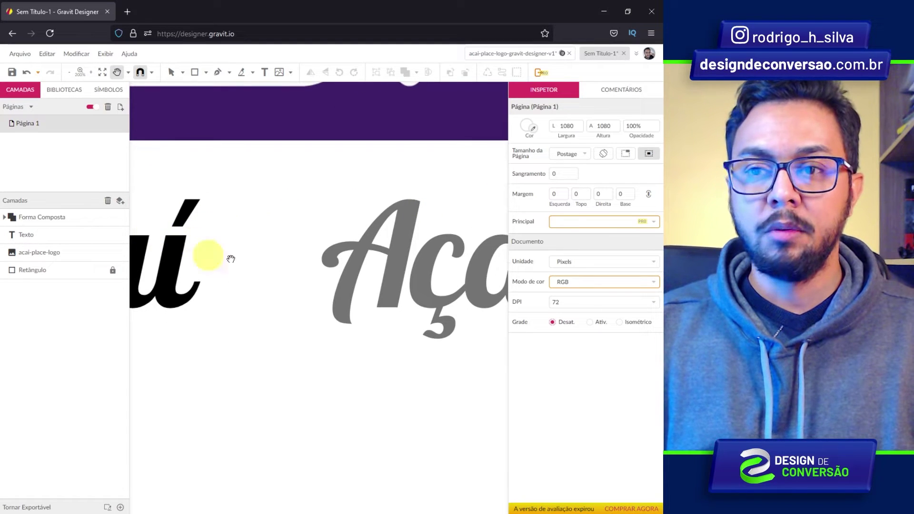
drag(405, 243, 293, 161)
key(v)
click(292, 162)
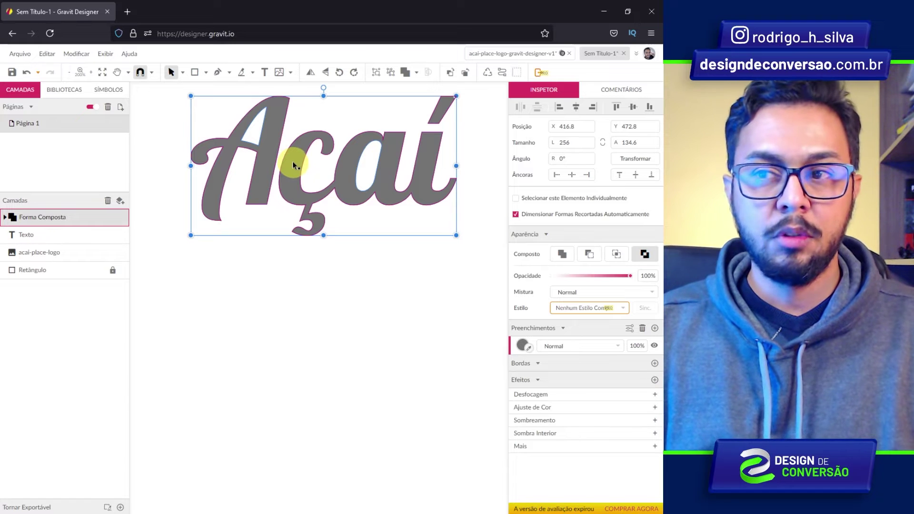
drag(296, 164, 295, 357)
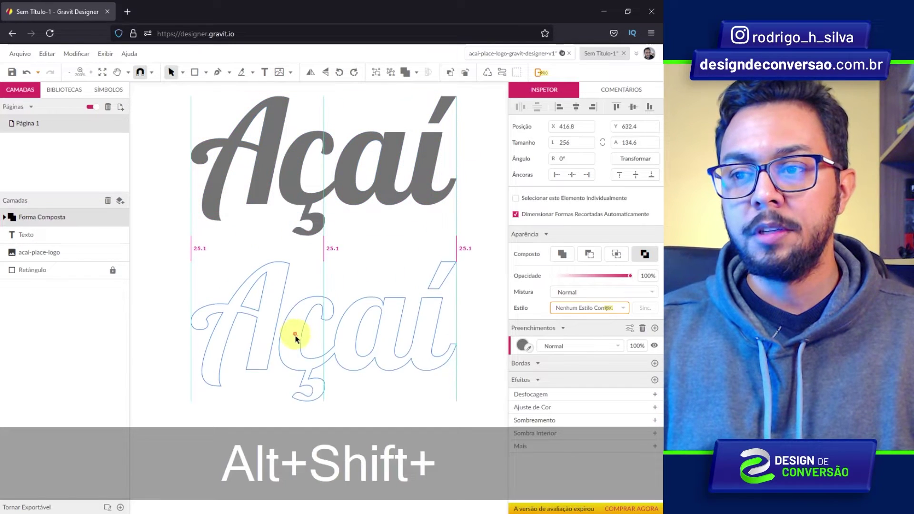
mouse_move(325, 262)
mouse_down()
mouse_move(472, 209)
mouse_move(424, 255)
mouse_move(418, 292)
mouse_move(411, 271)
mouse_move(305, 335)
mouse_move(313, 336)
mouse_up()
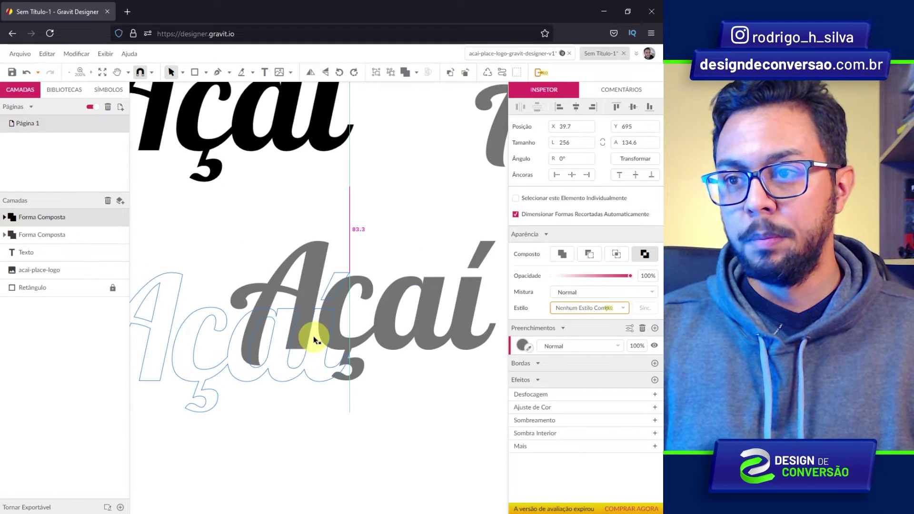
click(213, 294)
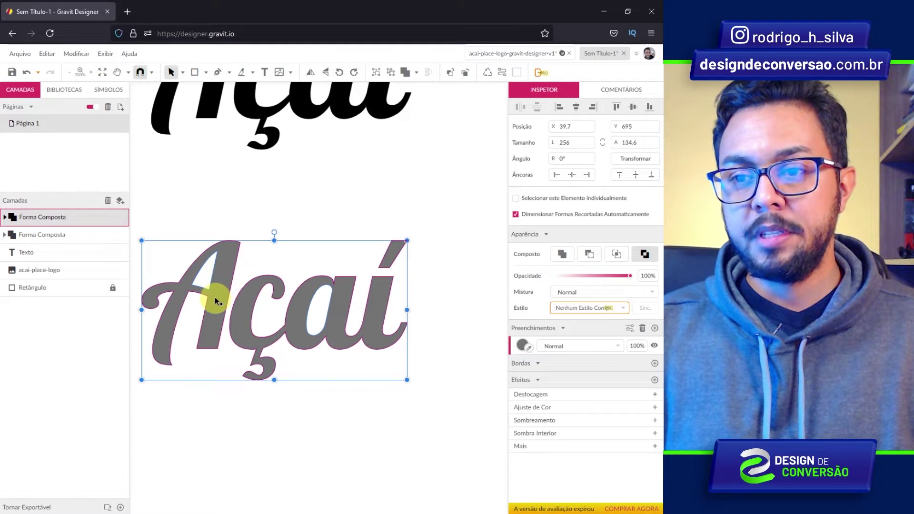
Make another Açaí copy to the right, then scroll up to the reference logo
drag(215, 297, 501, 301)
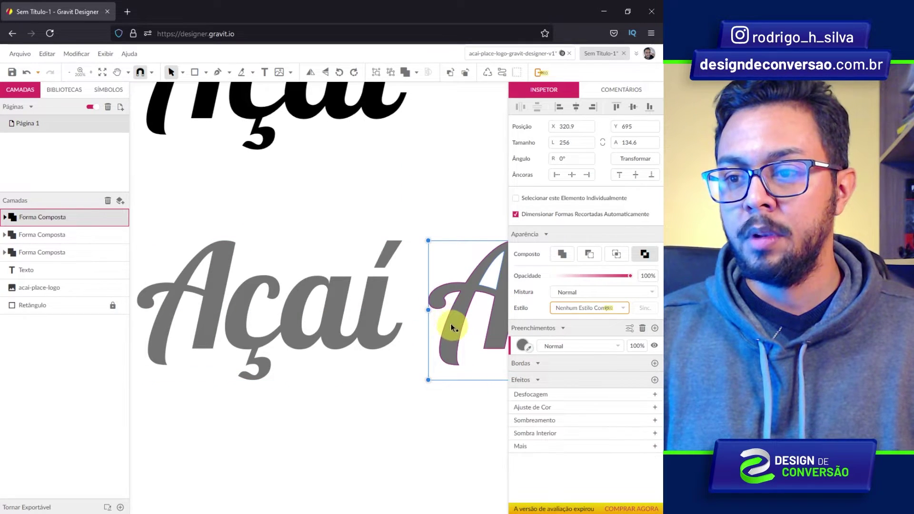
drag(188, 198, 243, 305)
key(space)
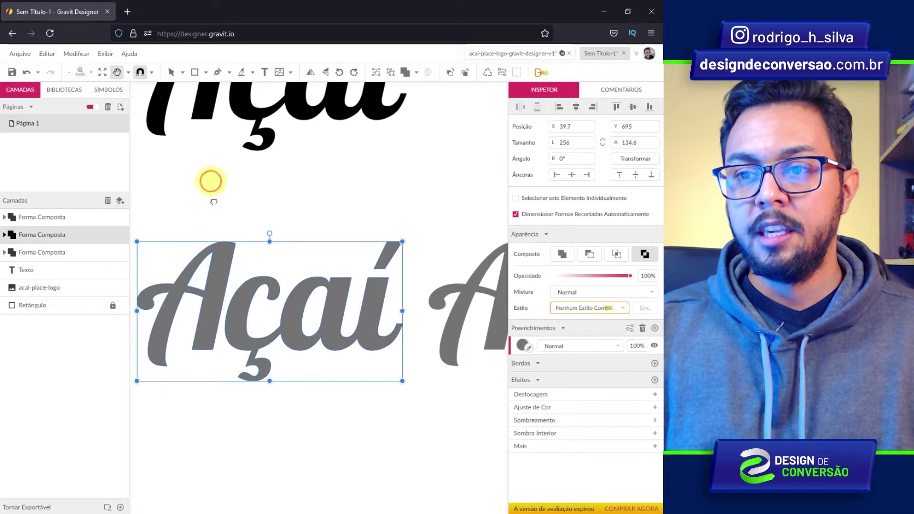
scroll(214, 202, up, 3)
scroll(224, 210, up, 5)
scroll(249, 285, up, 2)
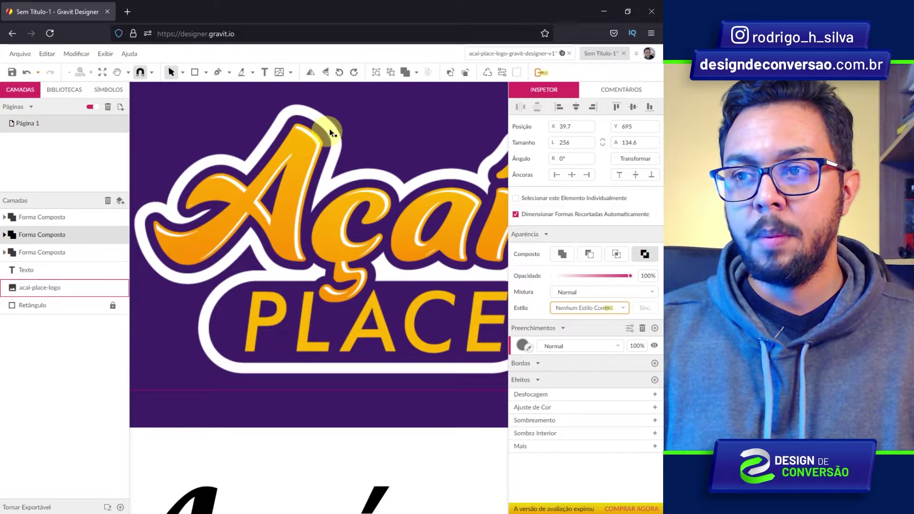
Convert the grey Açaí compound shape into a path with Converter em Caminho
scroll(309, 353, down, 4)
scroll(314, 317, down, 3)
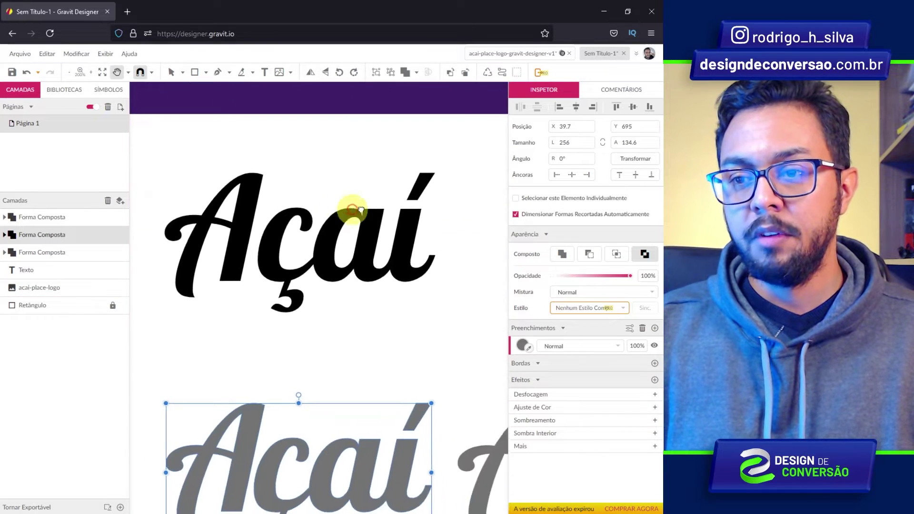
scroll(352, 210, down, 2)
scroll(327, 342, down, 1)
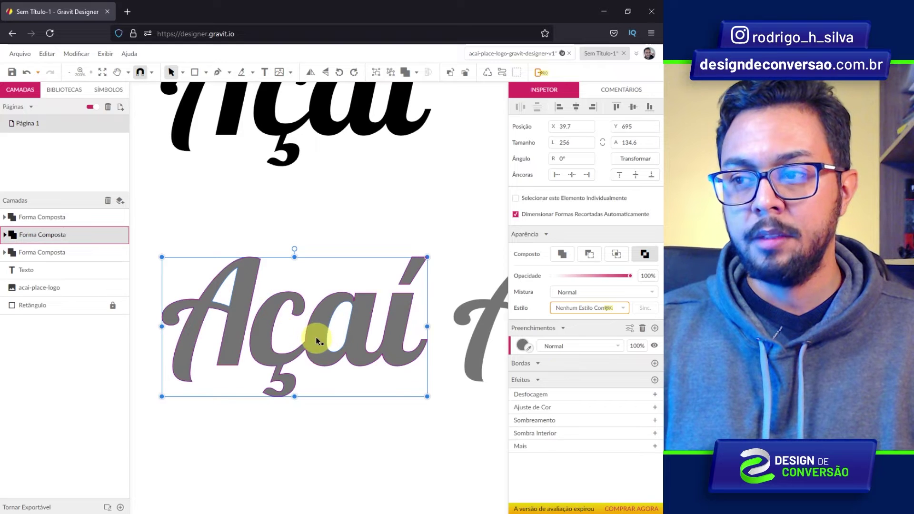
double_click(366, 304)
right_click(367, 304)
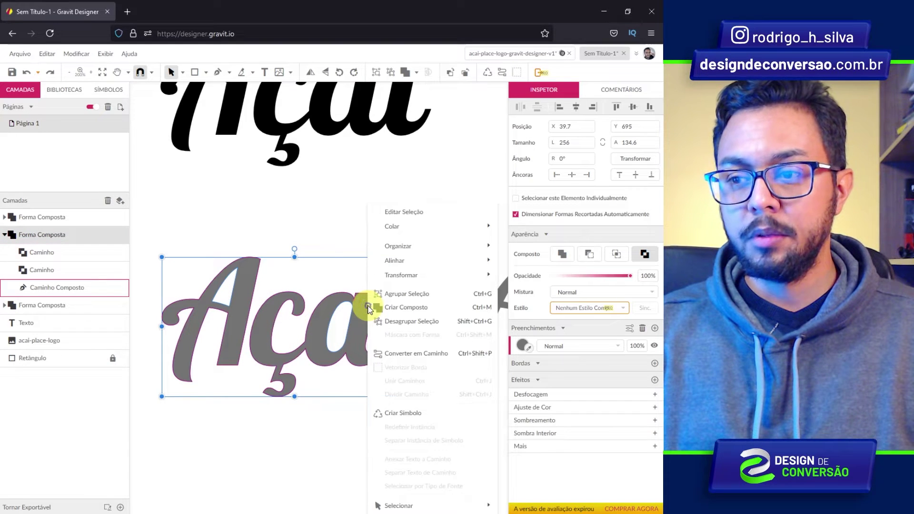
click(429, 353)
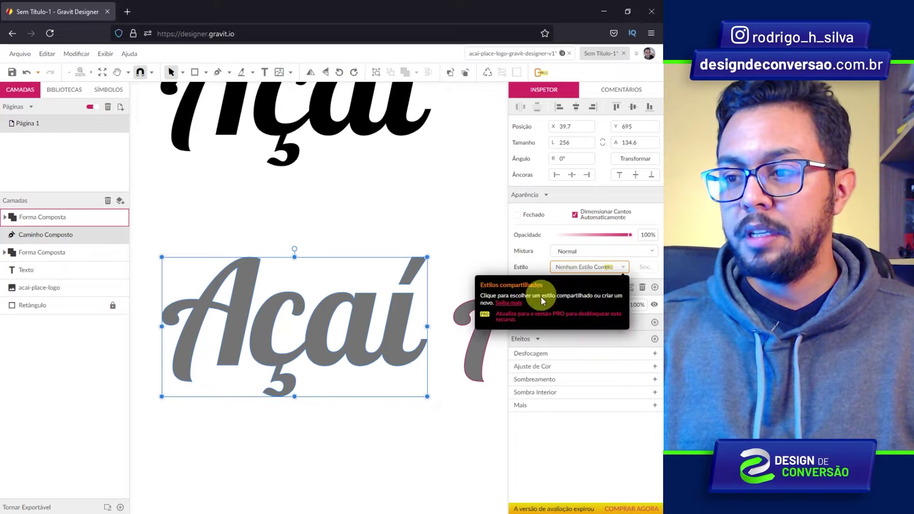
Give the Açaí path a black border of width 10, centred on its edges
click(655, 323)
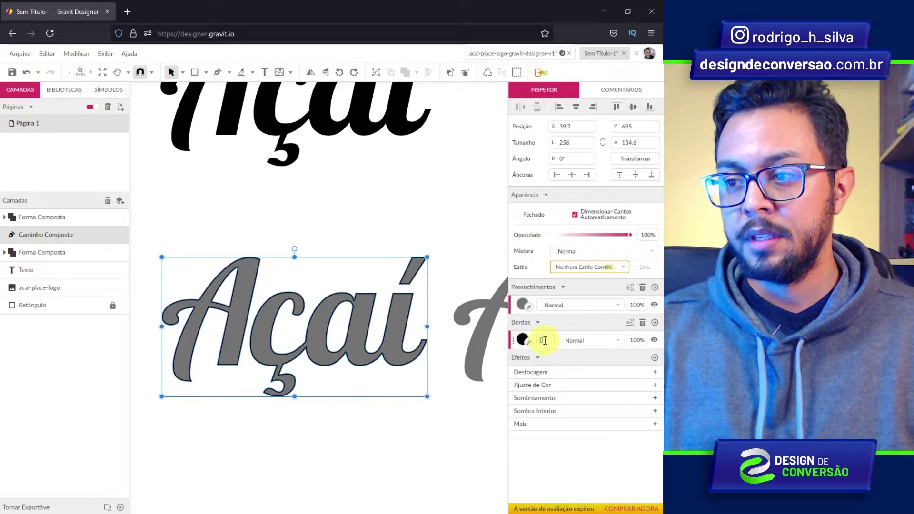
text(10)
key(Return)
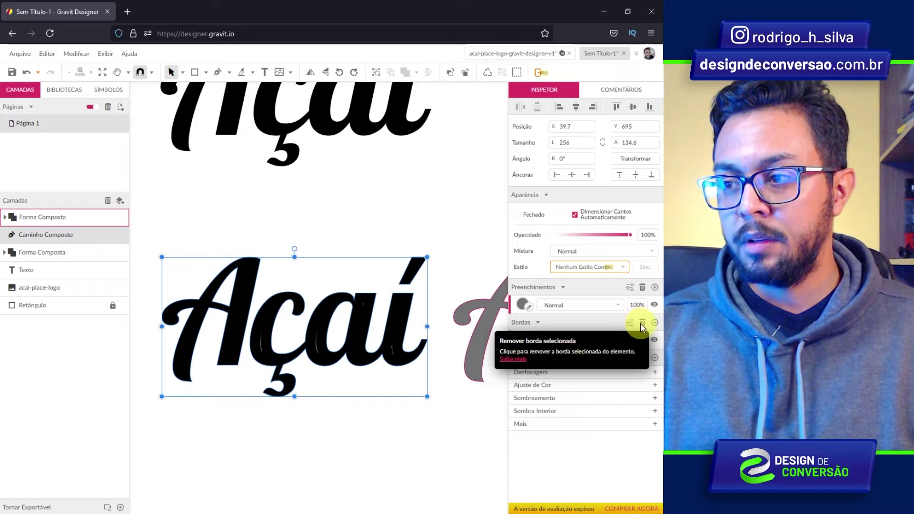
click(628, 327)
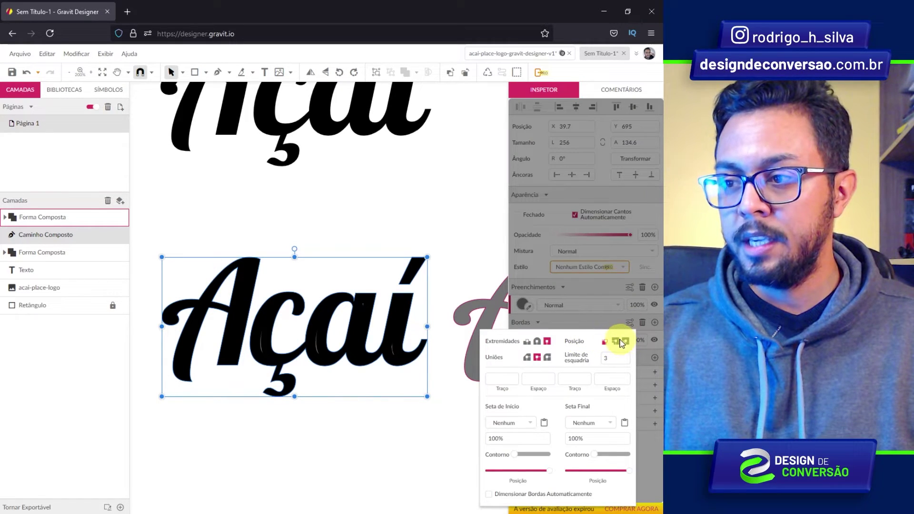
click(614, 342)
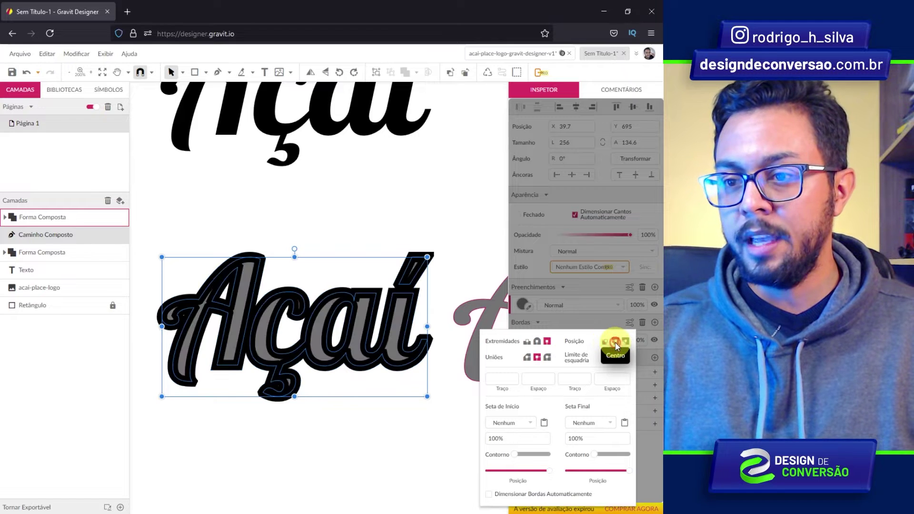
Vectorize the Açaí border and split the compound path into separate paths
right_click(362, 314)
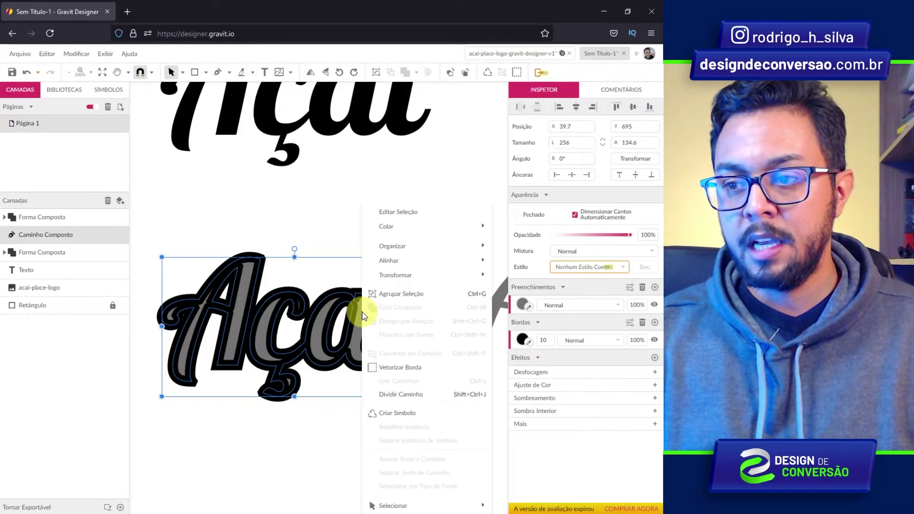
click(430, 366)
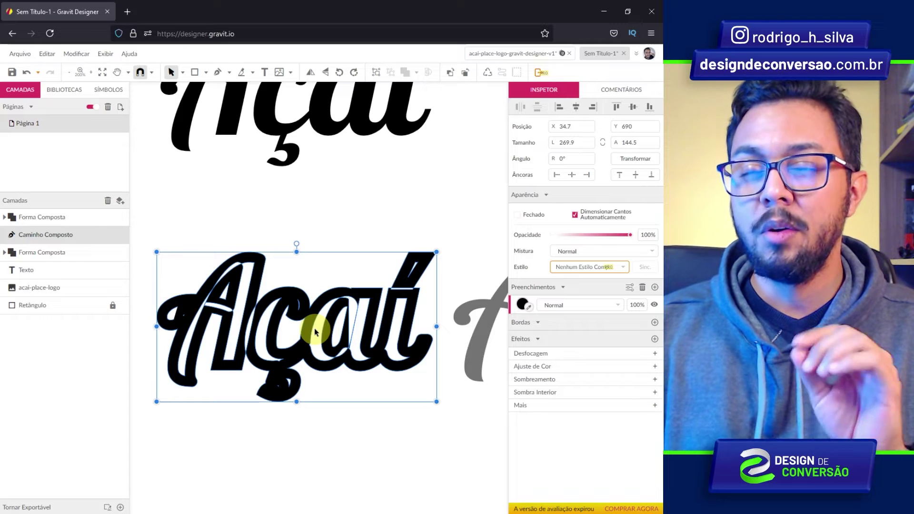
right_click(371, 296)
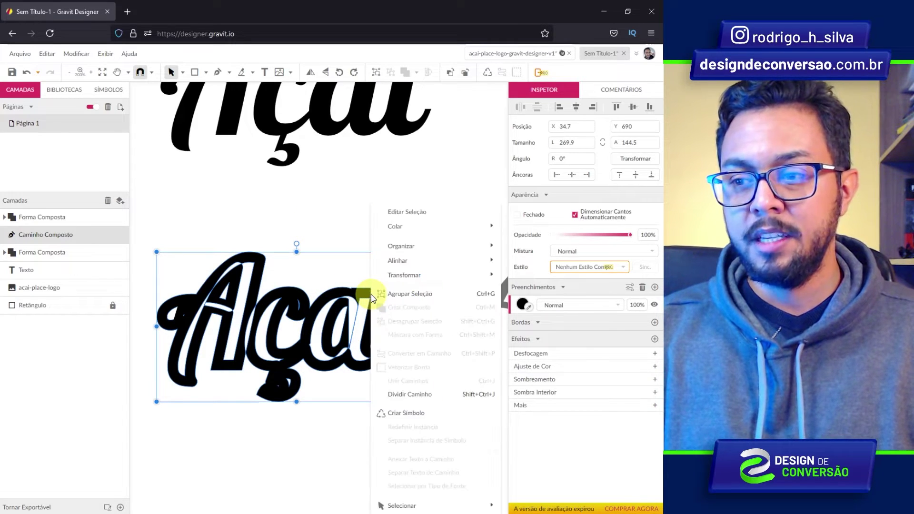
click(432, 395)
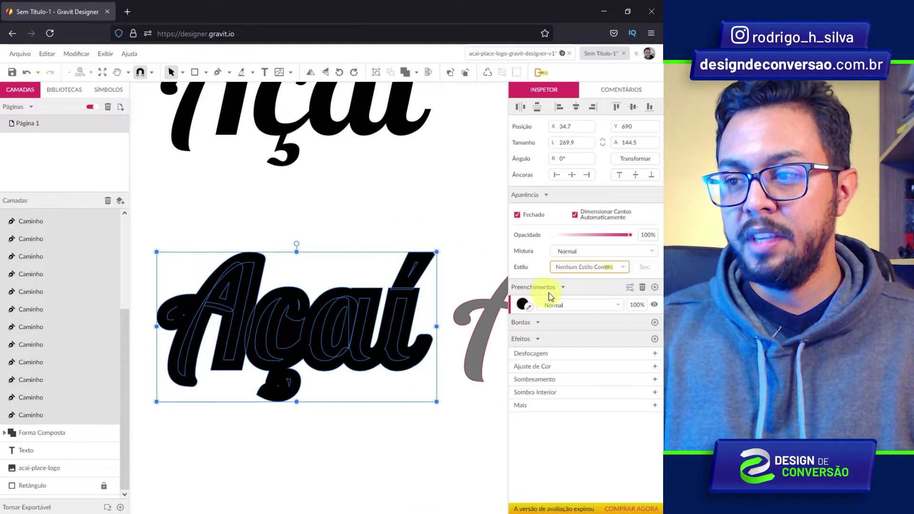
Remove the fill from the Açaí paths and give them a thin 1 px black border
click(642, 288)
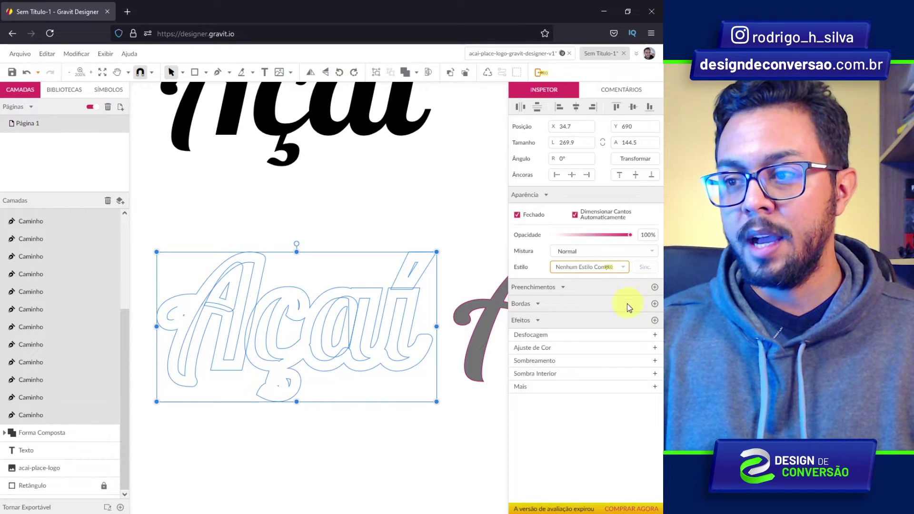
click(654, 304)
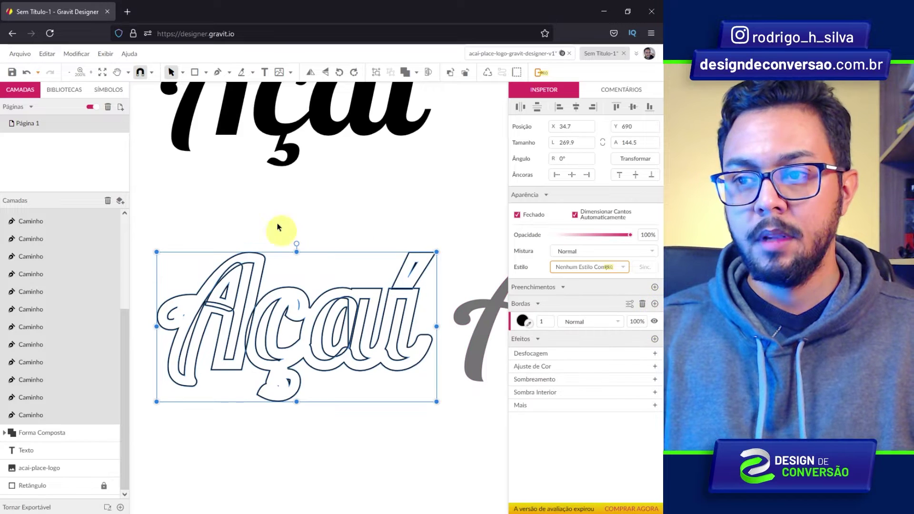
click(306, 224)
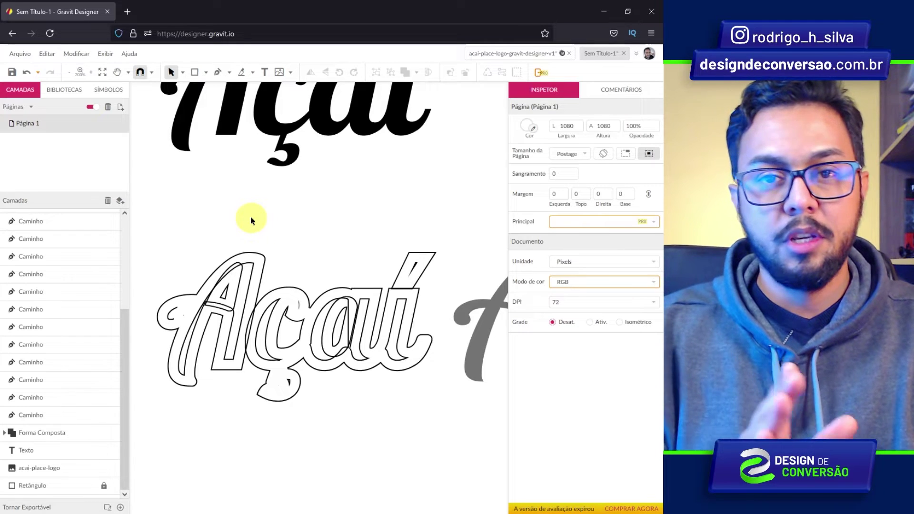
Pan over to check the reference logo, then back to the outlined Açaí lettering
drag(279, 200, 293, 239)
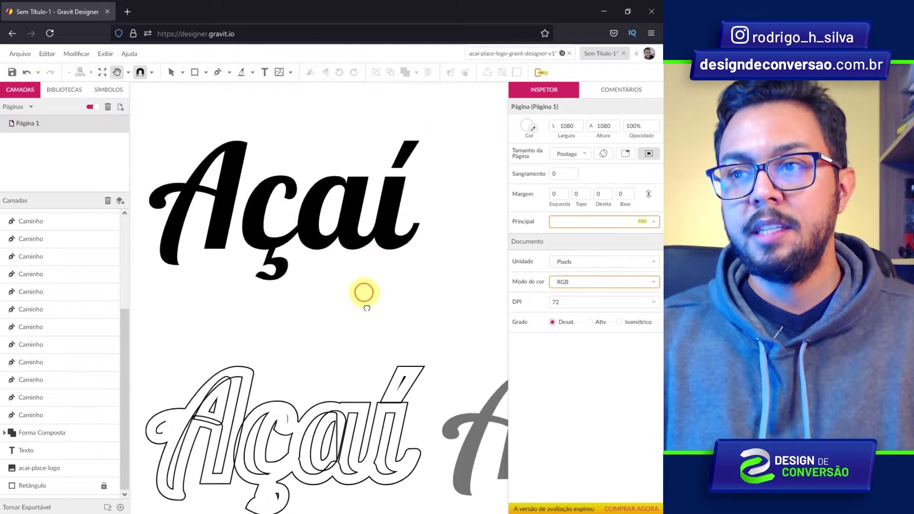
scroll(293, 239, up, 5)
scroll(294, 214, up, 4)
key(v)
click(291, 177)
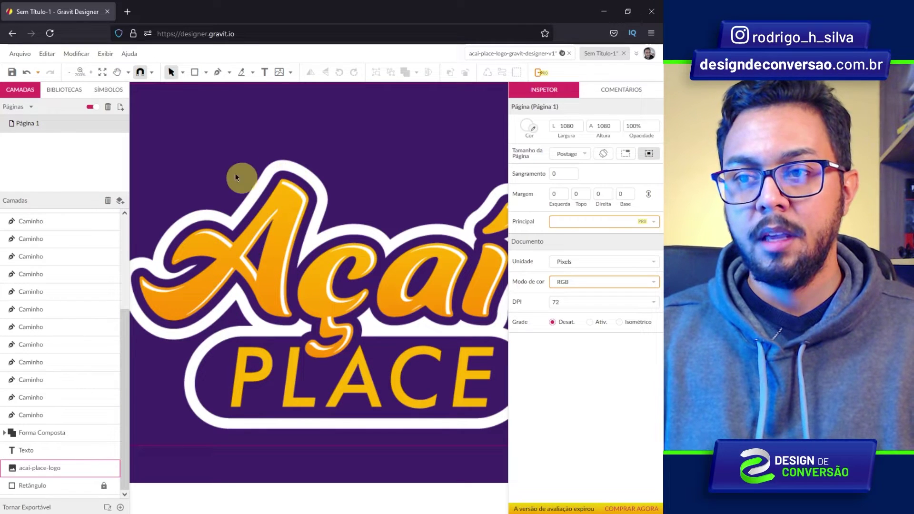
key(h)
drag(350, 367, 367, 258)
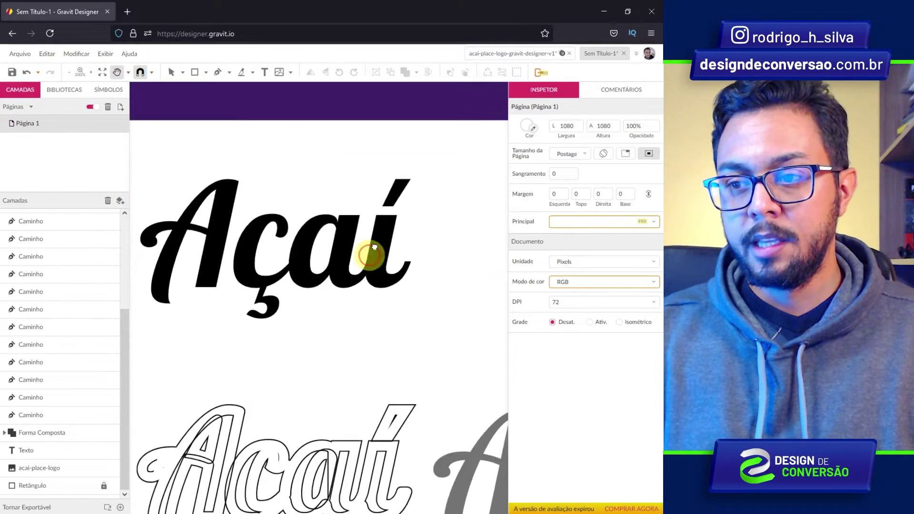
key(v)
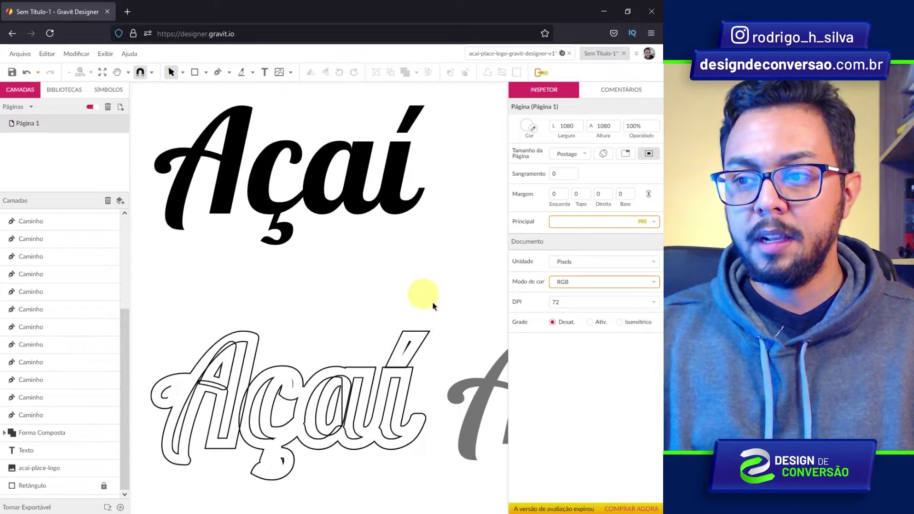
Delete the stray inner paths inside the í and the ç
click(408, 344)
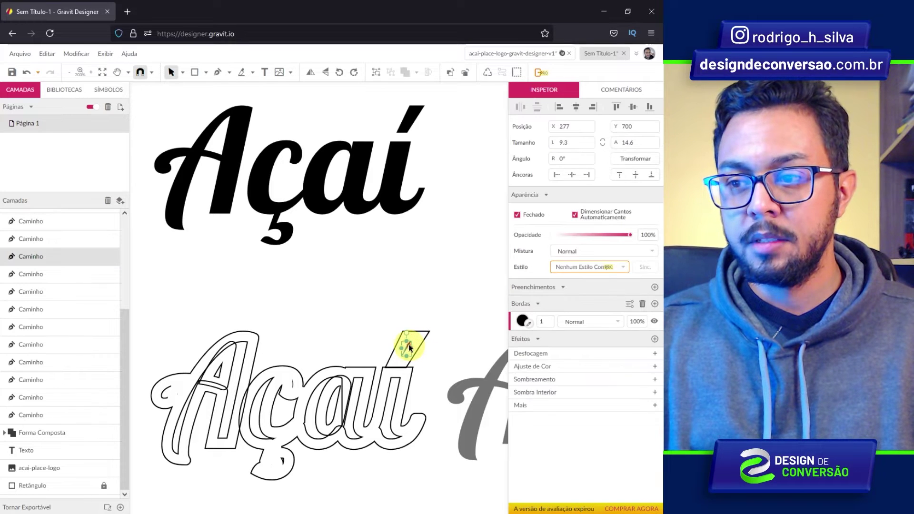
click(432, 284)
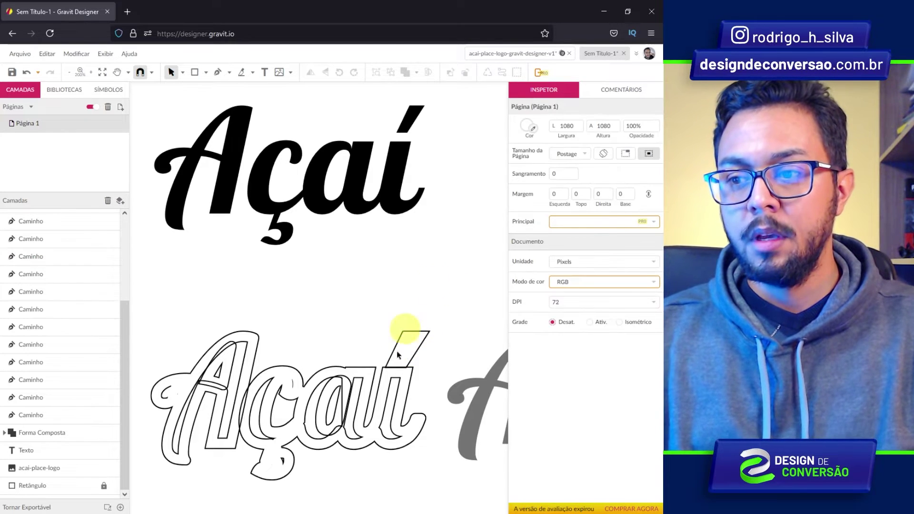
click(399, 390)
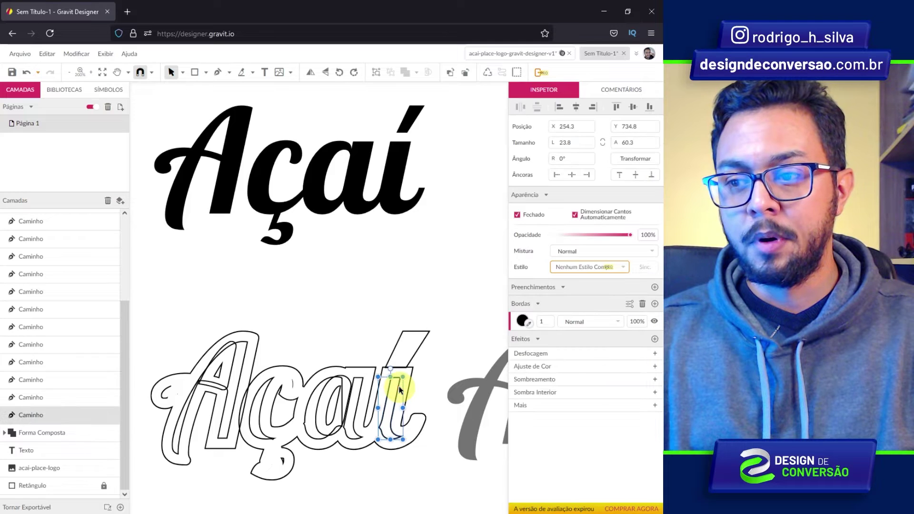
key(Delete)
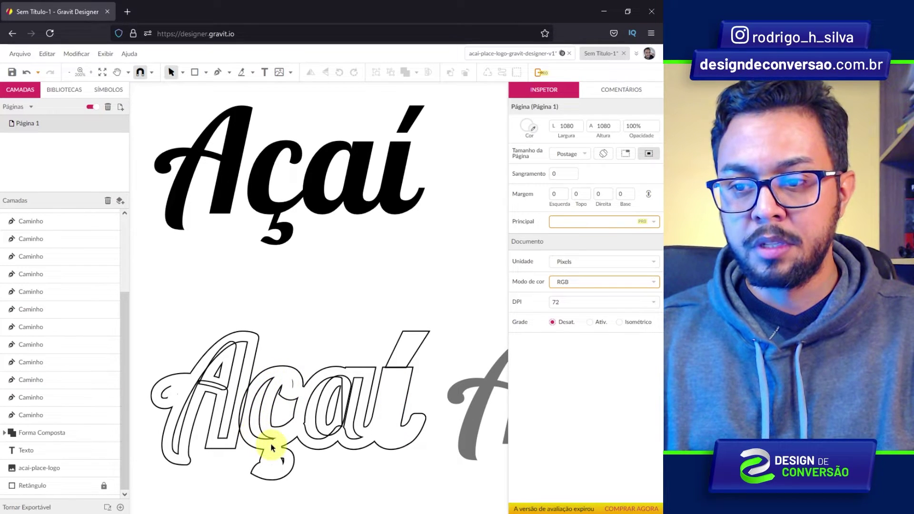
click(262, 432)
key(Delete)
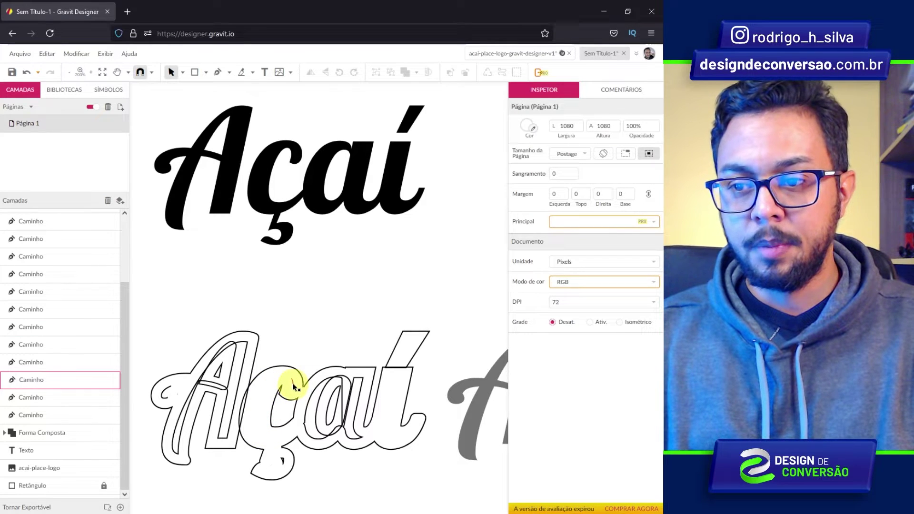
Delete the small stray paths near and inside the A
scroll(296, 422, up, 1)
scroll(281, 398, up, 1)
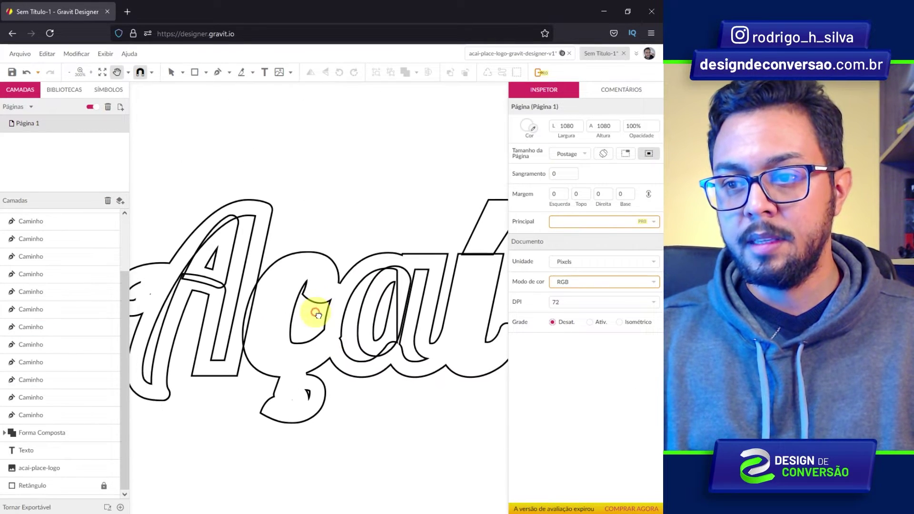
scroll(312, 313, up, 1)
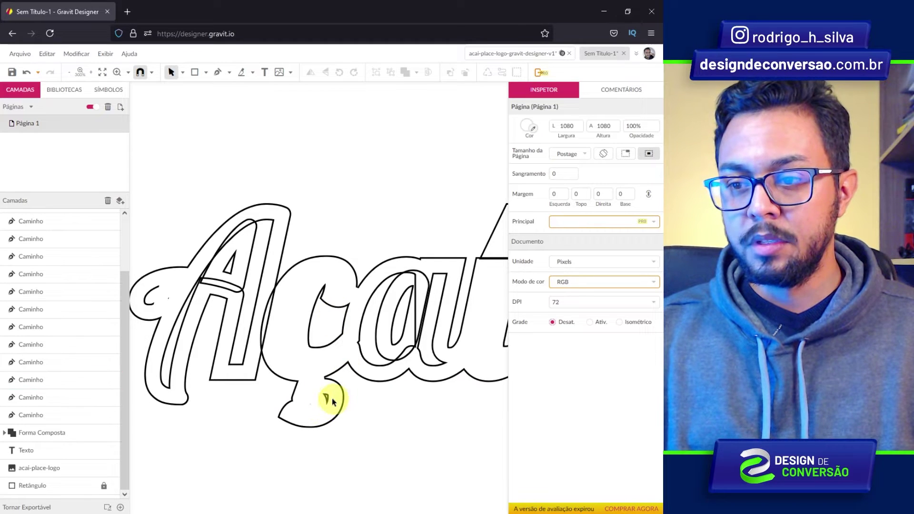
click(326, 401)
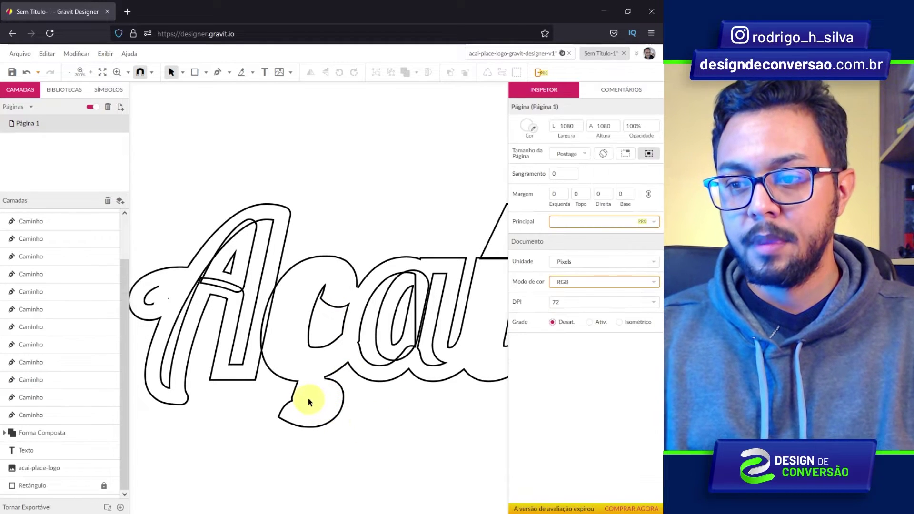
click(319, 409)
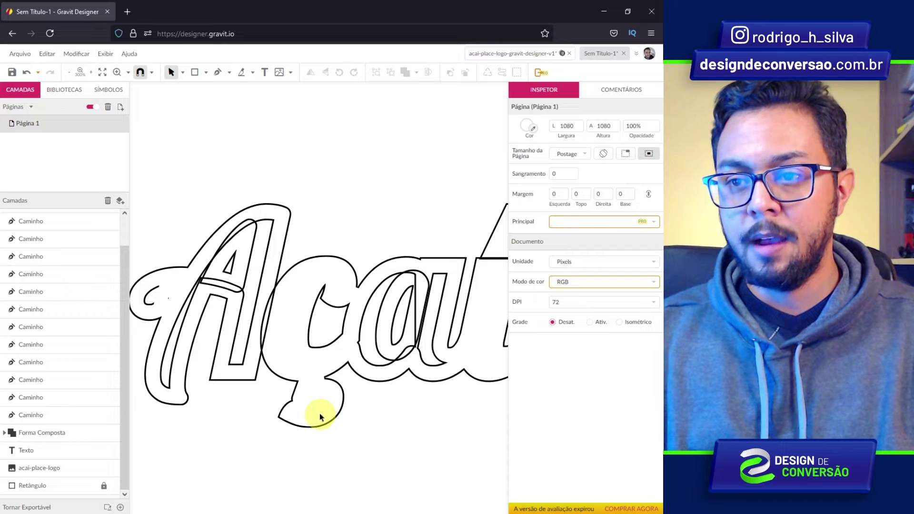
click(175, 347)
click(177, 350)
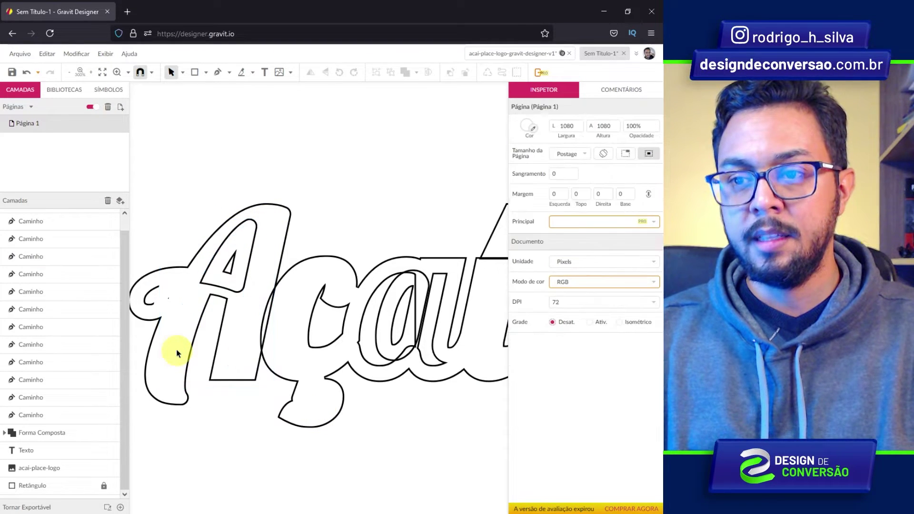
click(152, 288)
key(Delete)
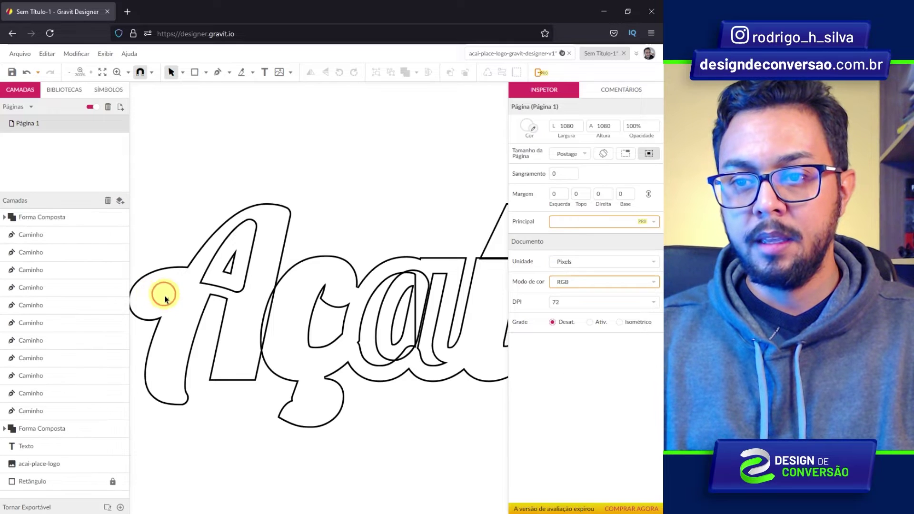
drag(164, 293, 175, 305)
key(Delete)
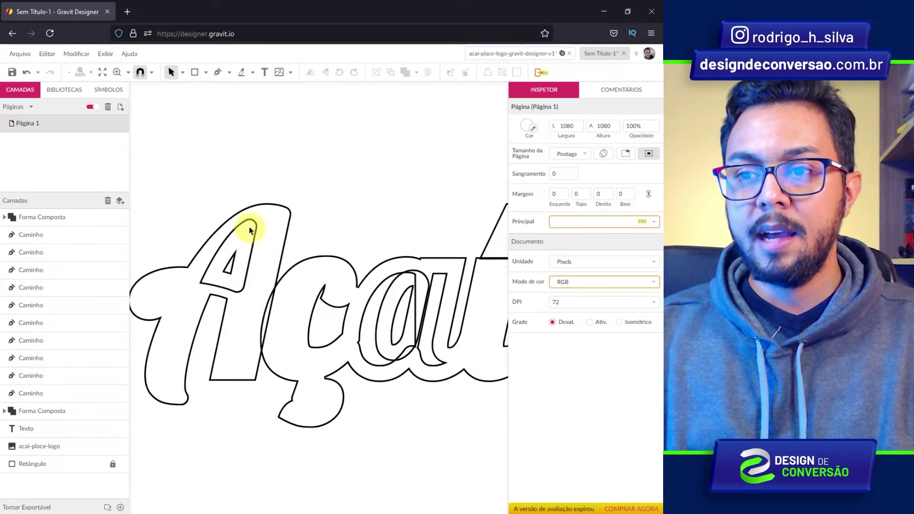
click(250, 263)
key(Delete)
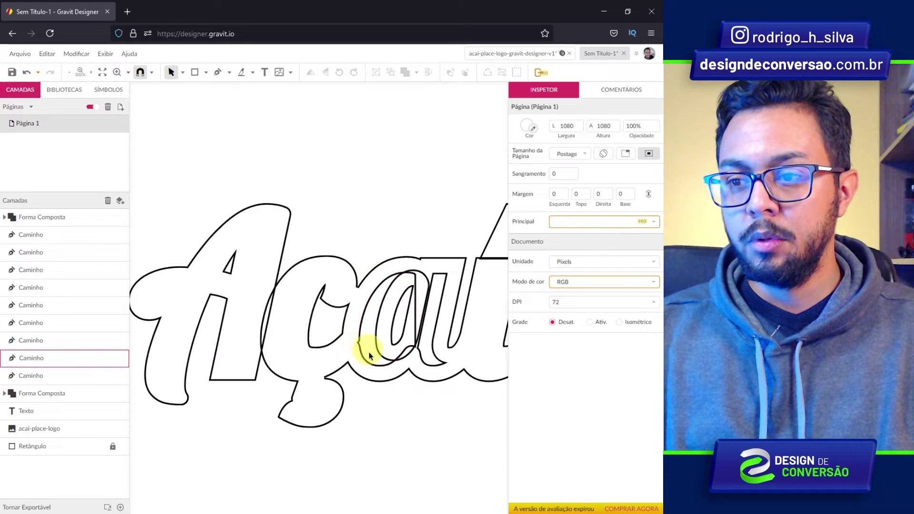
Delete the extra overlapping outlines inside the a and the i
click(364, 310)
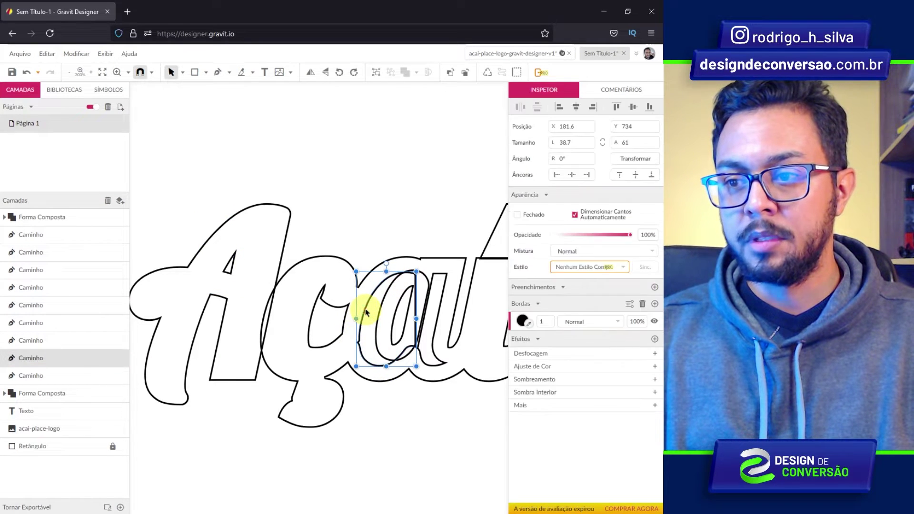
key(Delete)
click(410, 272)
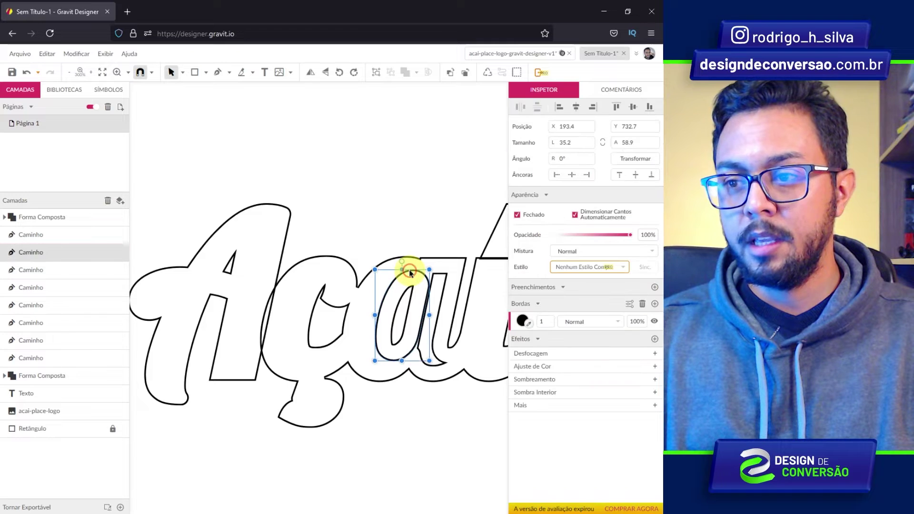
key(Delete)
click(436, 275)
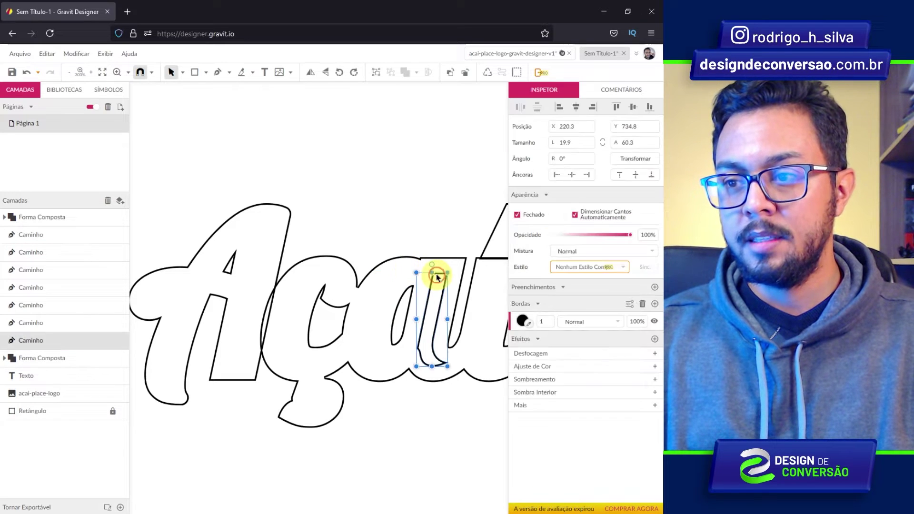
key(Delete)
Zoom out to 200% and pan to show more of the lettering
key(z)
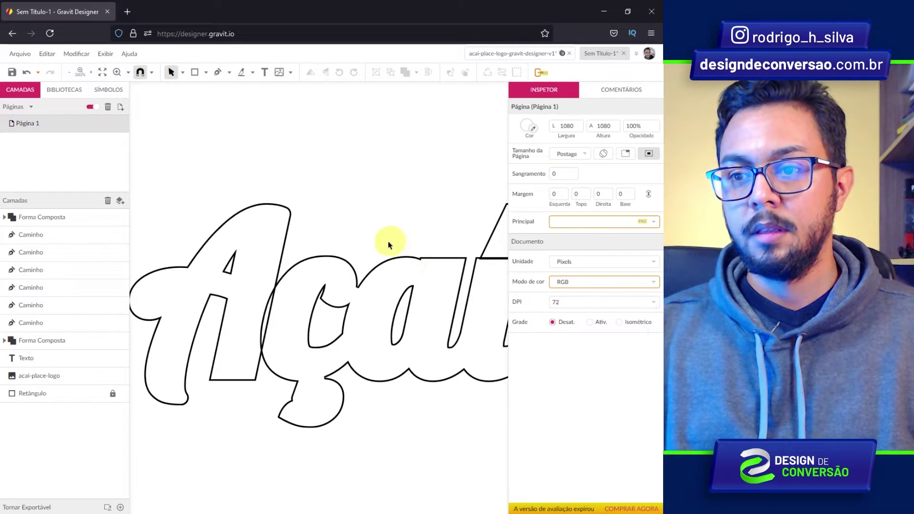
alt+click(379, 259)
key(alt+space)
drag(417, 312, 355, 340)
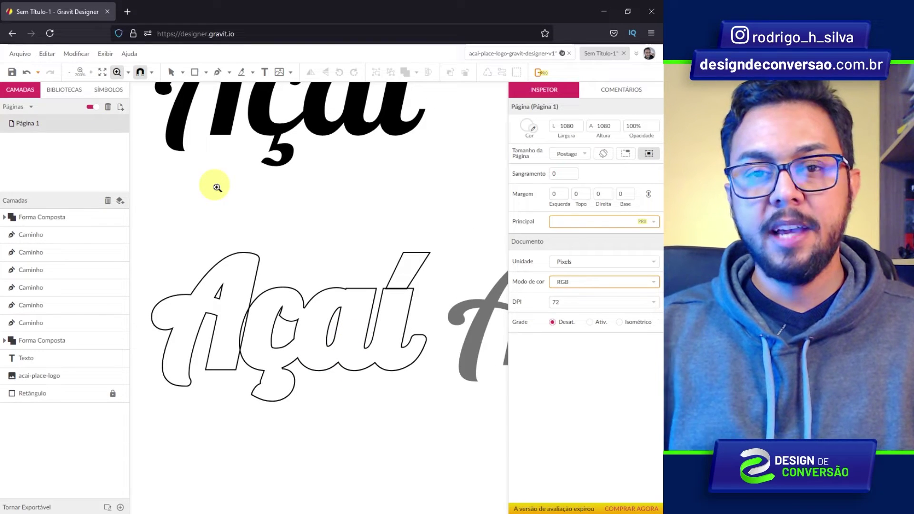
key(v)
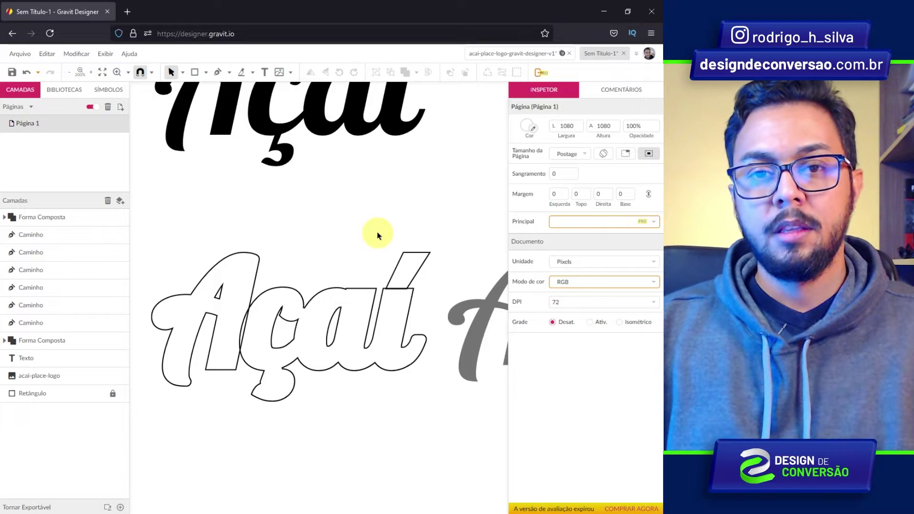
drag(457, 185, 189, 301)
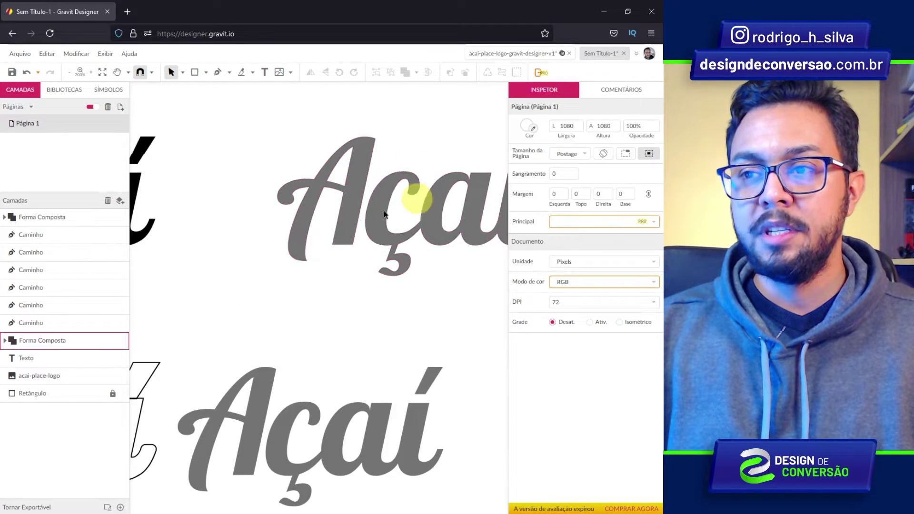
drag(224, 271, 387, 243)
scroll(387, 243, left, 4)
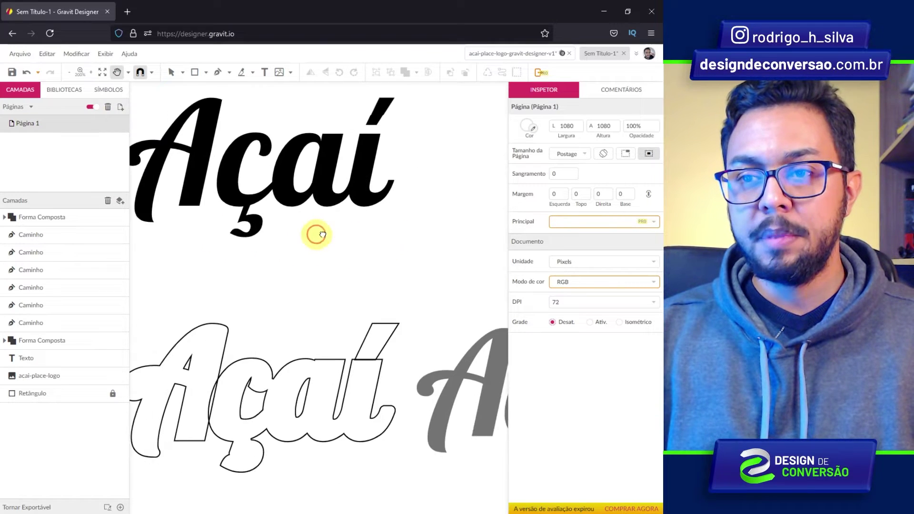
scroll(316, 235, down, 2)
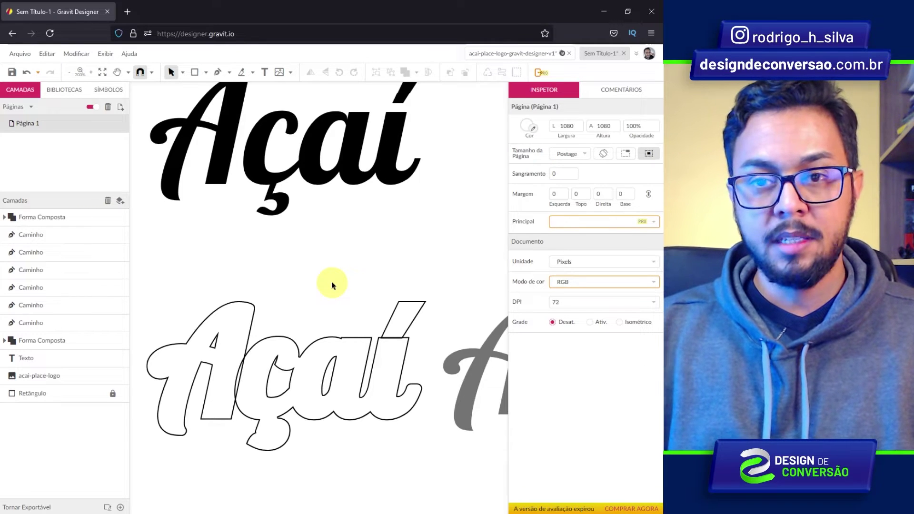
Select the í accent, 'ai' and 'A' outer outlines and open the Boolean operations list
drag(380, 285, 417, 315)
shift+click(328, 336)
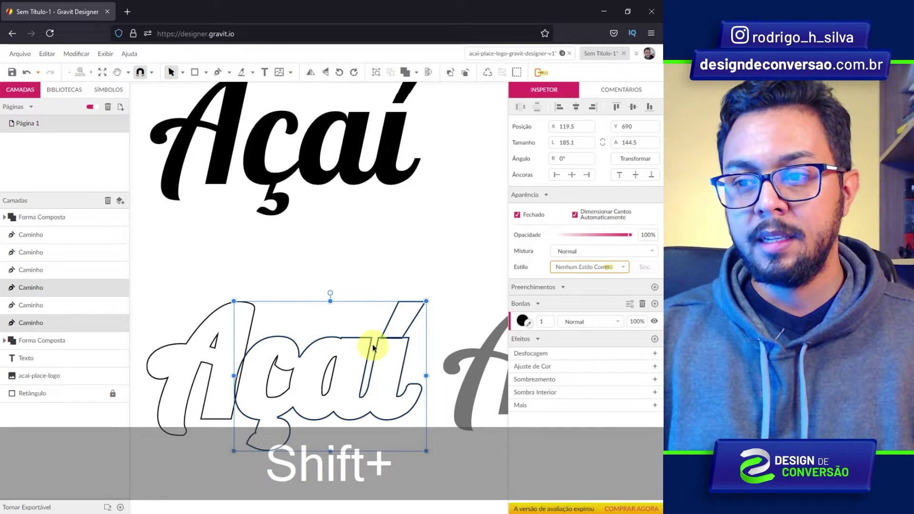
shift+click(220, 307)
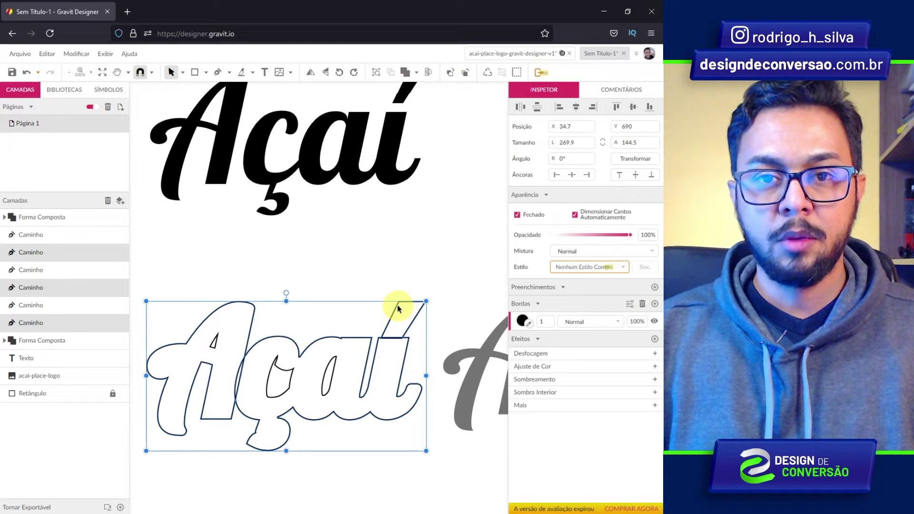
click(416, 73)
Unite the selected outer outlines with União and convert the result to a path
click(436, 87)
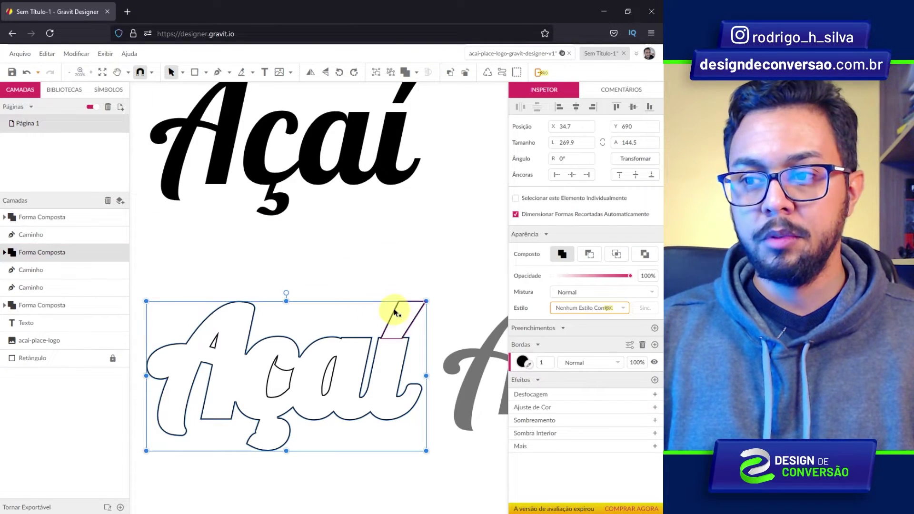
right_click(394, 310)
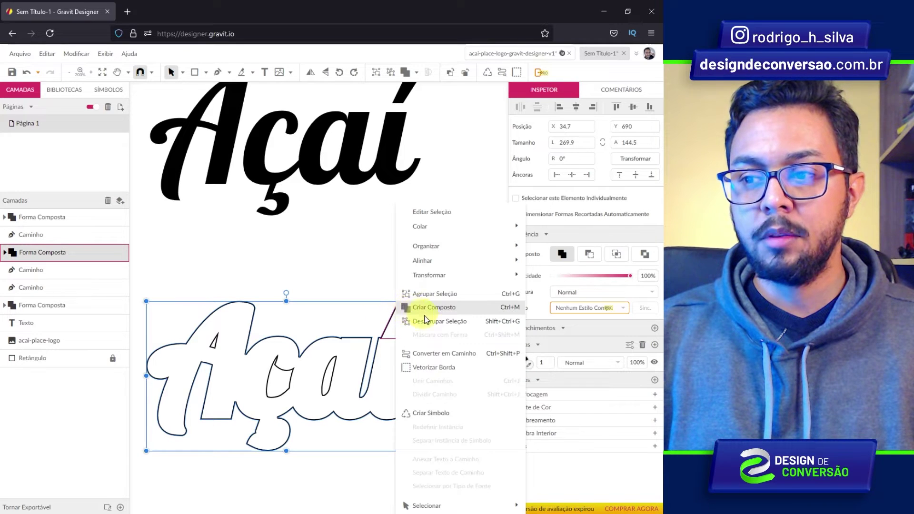
click(436, 354)
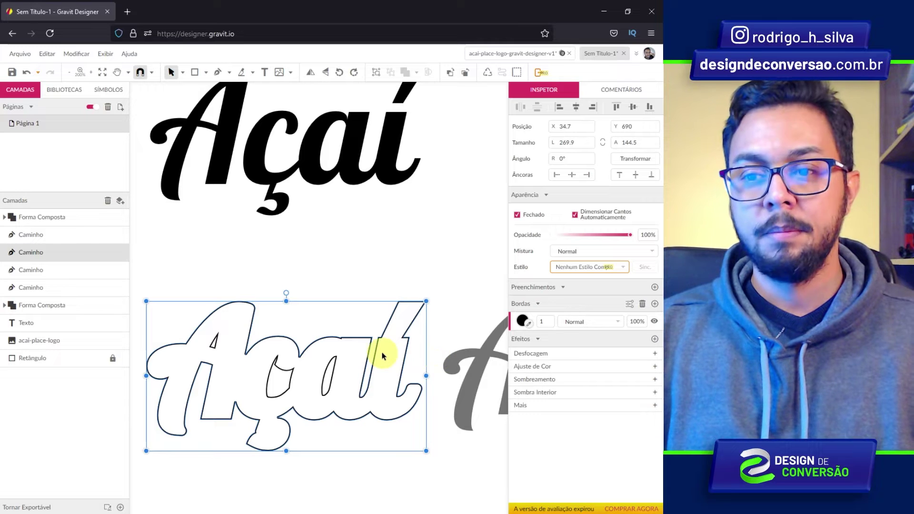
click(298, 275)
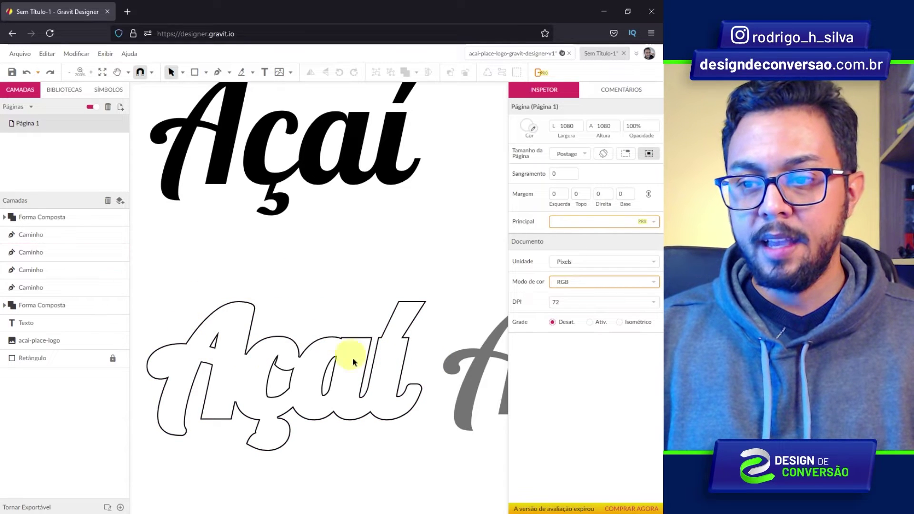
Unite the inner accent, ç and a counter pieces into one compound shape
click(216, 339)
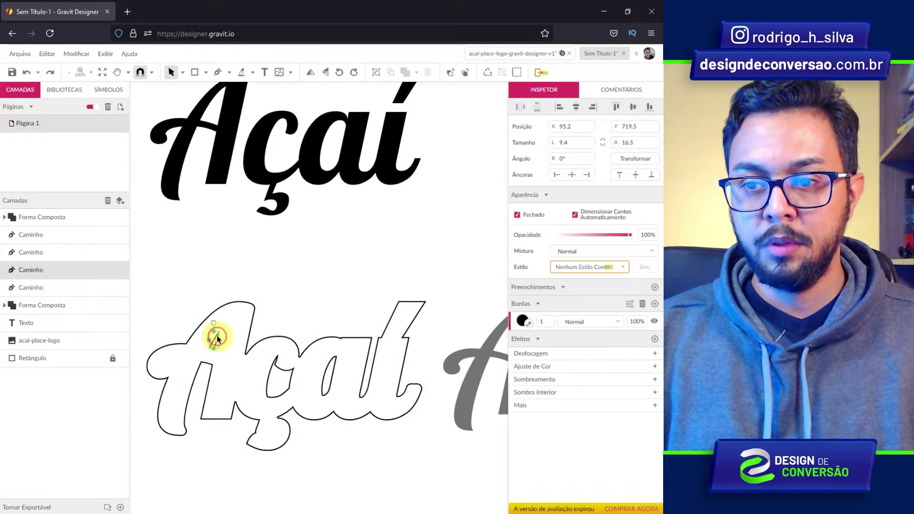
shift+click(280, 368)
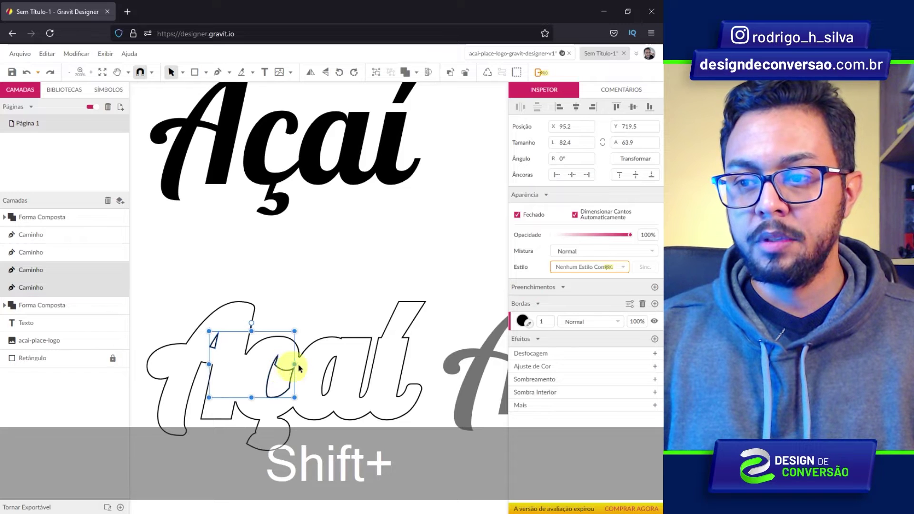
shift+click(333, 361)
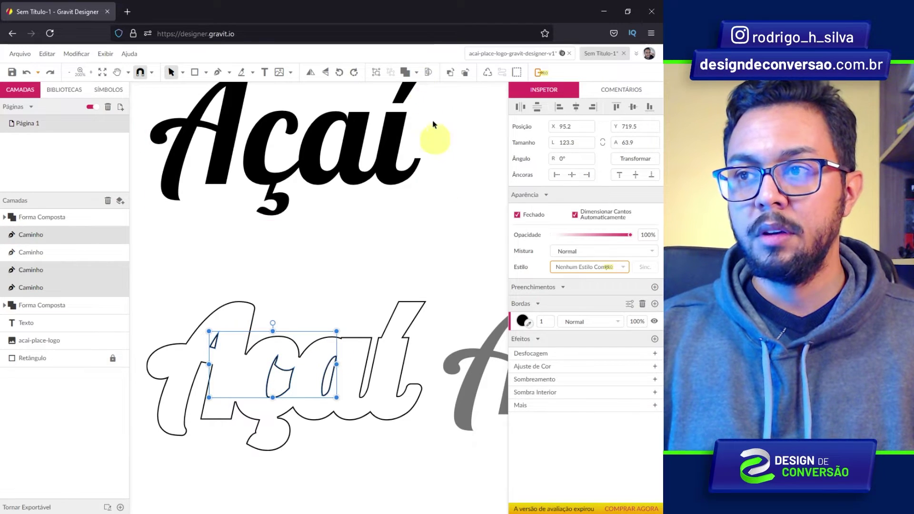
click(417, 72)
click(436, 88)
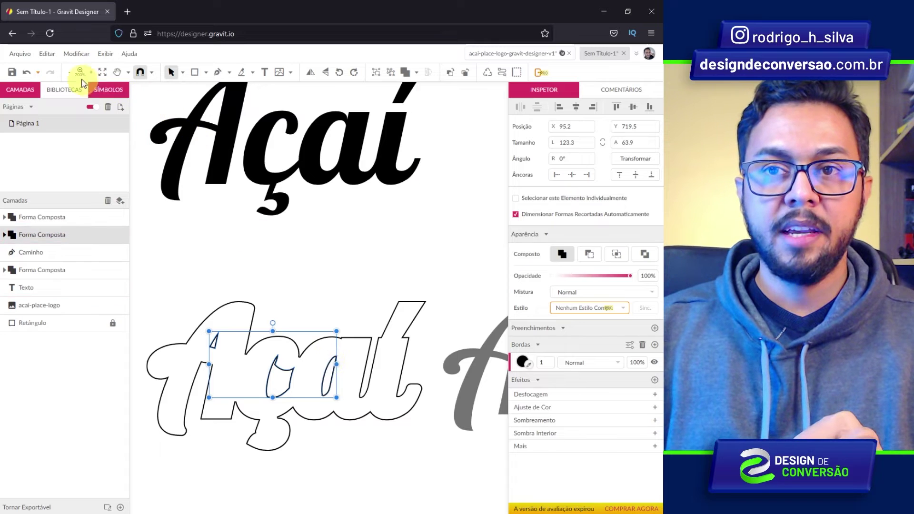
Convert the inner shape to a path and subtract it from the outer Açaí outline
click(76, 53)
mouse_move(89, 252)
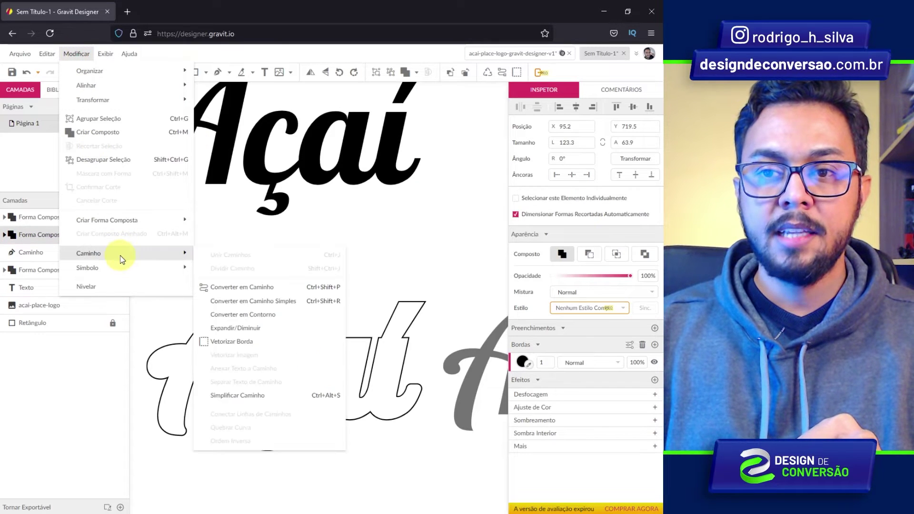
click(236, 287)
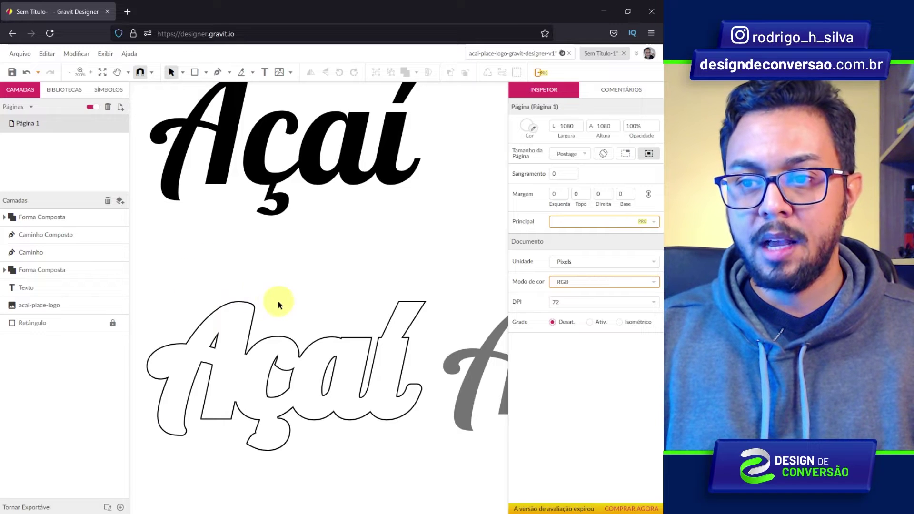
drag(198, 288, 401, 412)
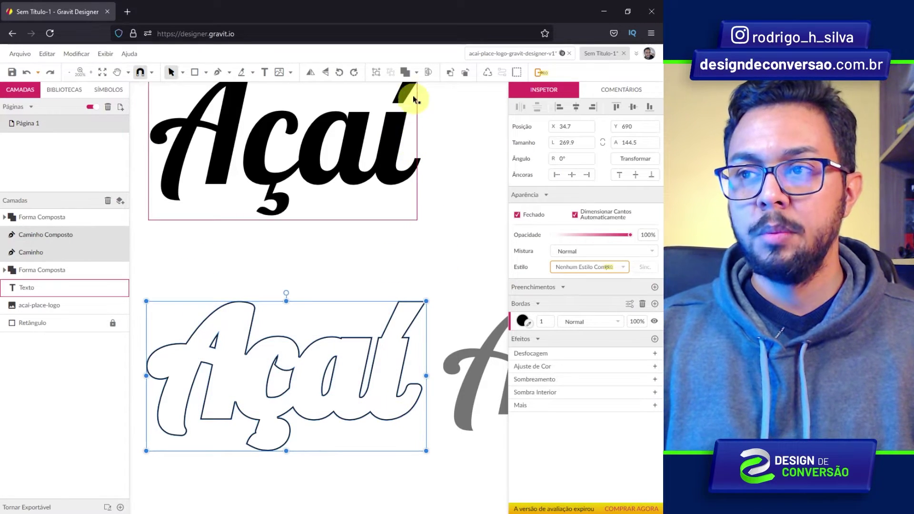
click(417, 72)
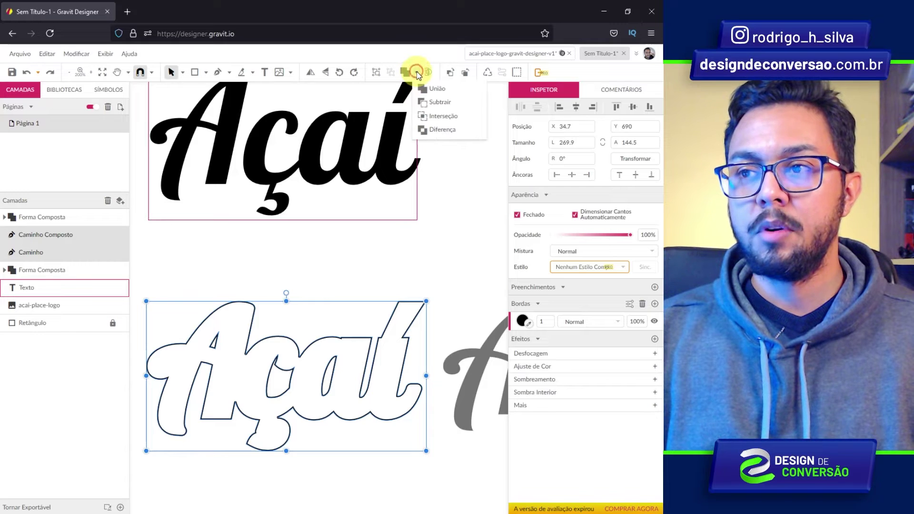
click(436, 102)
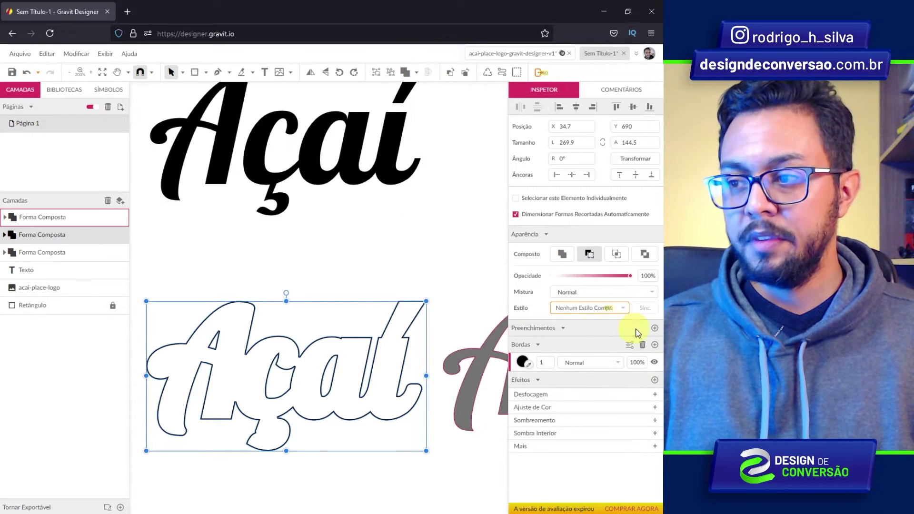
Fill the cut-out shape orange #FF9900, remove its border, and move the grey Açaí over it
click(654, 328)
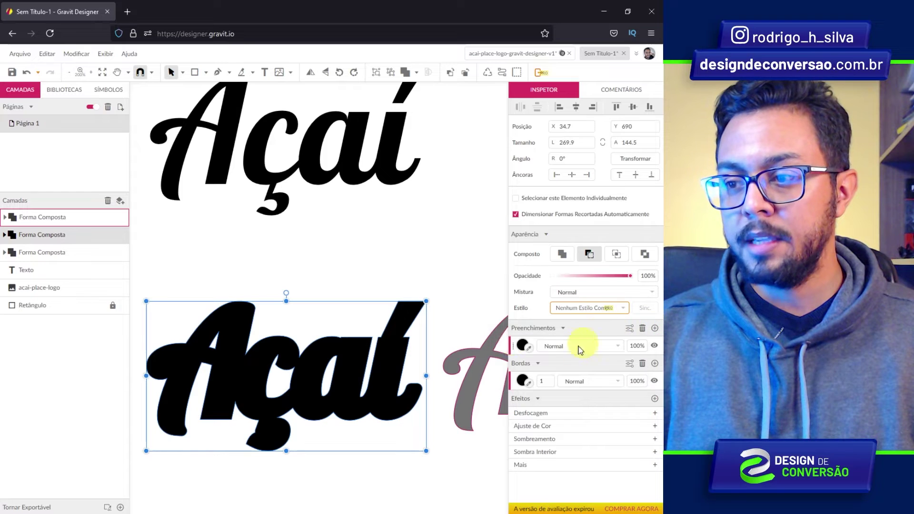
click(522, 345)
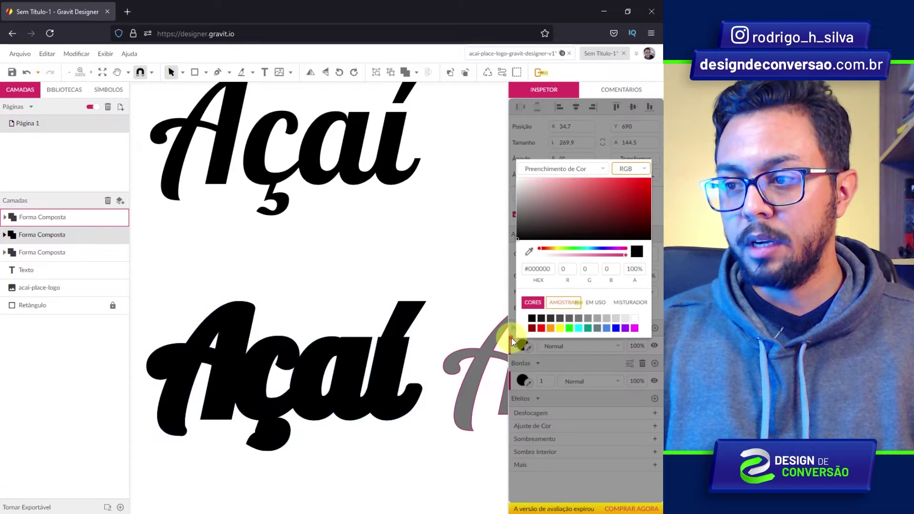
click(551, 328)
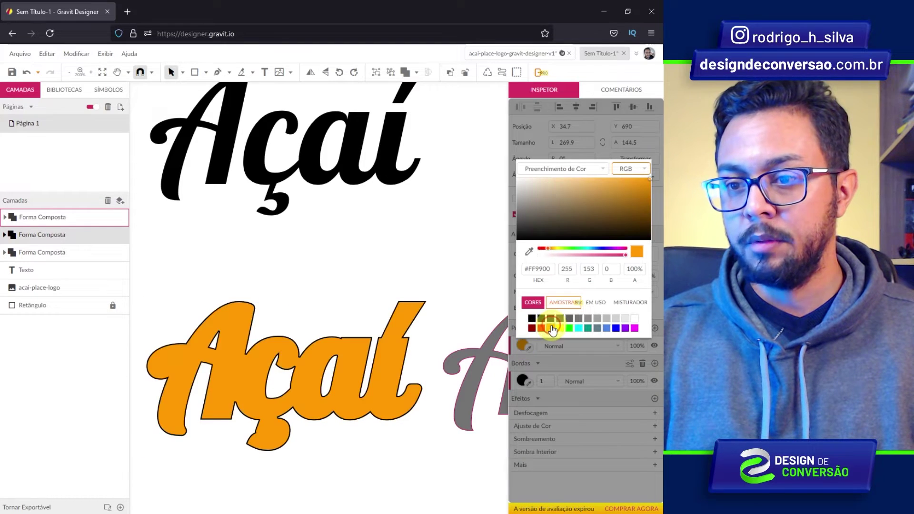
click(642, 362)
click(642, 364)
click(335, 266)
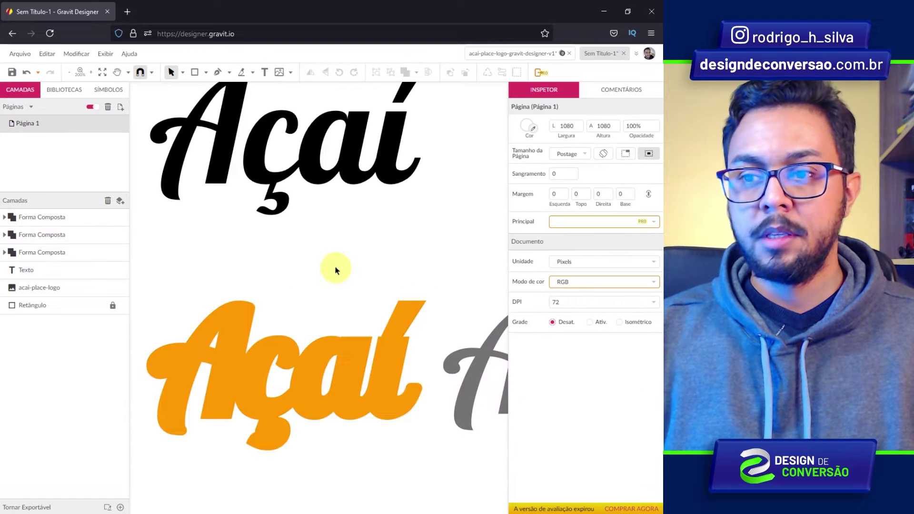
drag(484, 353, 193, 353)
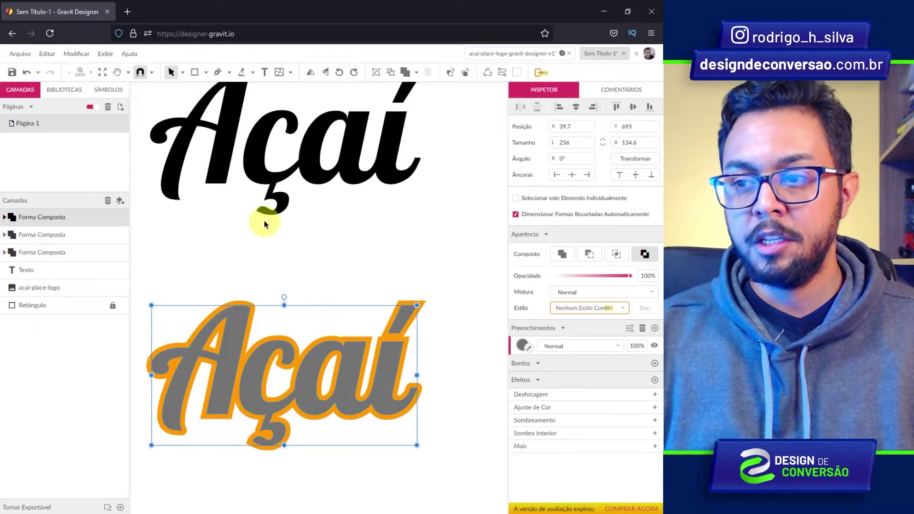
Undo the move, check the reference logo, and nudge the grey Açaí to X 347.4, Y 695
key(ctrl+z)
click(443, 257)
mouse_move(443, 258)
mouse_down()
mouse_move(276, 254)
mouse_move(247, 212)
mouse_move(366, 193)
mouse_move(364, 392)
mouse_up()
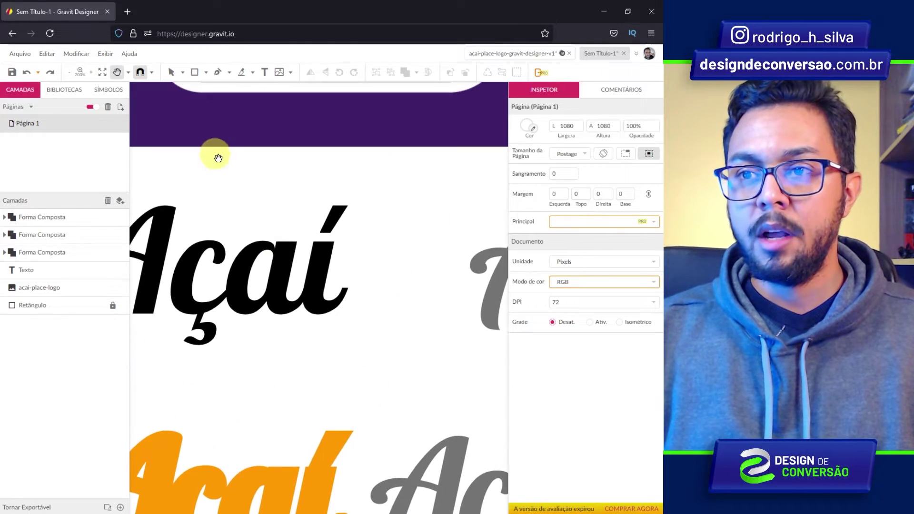
drag(218, 158, 255, 359)
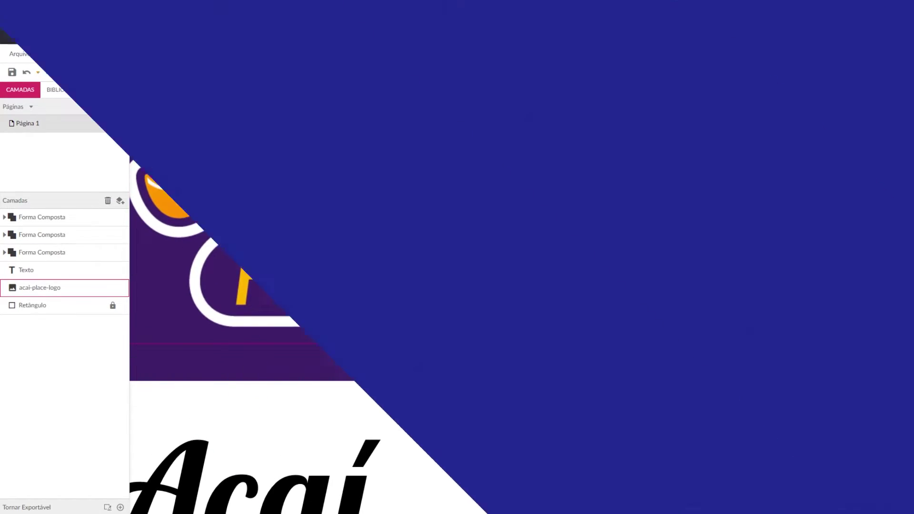
mouse_move(381, 382)
mouse_down()
mouse_move(387, 322)
mouse_move(259, 198)
mouse_up()
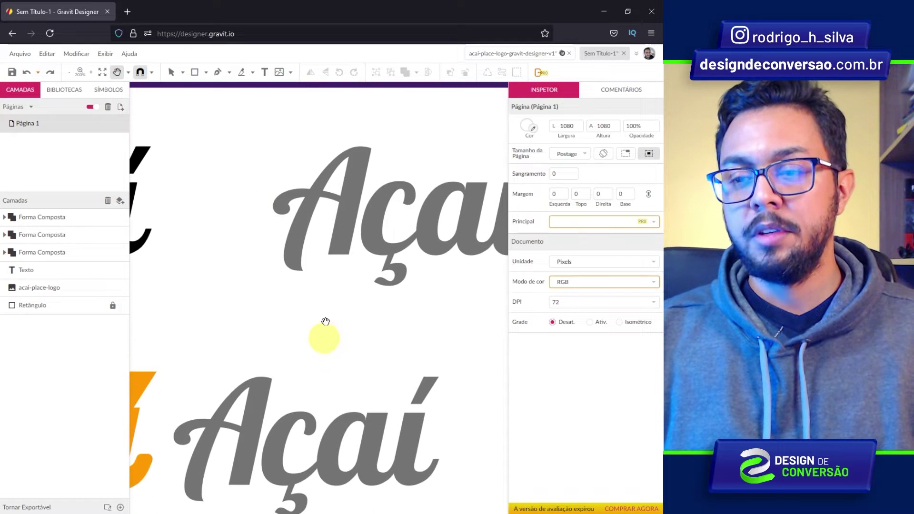
mouse_move(325, 321)
mouse_down()
mouse_move(281, 195)
mouse_move(363, 193)
mouse_move(251, 198)
mouse_move(263, 205)
mouse_move(377, 195)
mouse_move(355, 196)
mouse_up()
key(v)
mouse_move(282, 283)
mouse_down()
mouse_move(310, 282)
mouse_move(252, 279)
mouse_up()
Convert the grey Açaí to a path and give it a 4 px centred border
right_click(252, 279)
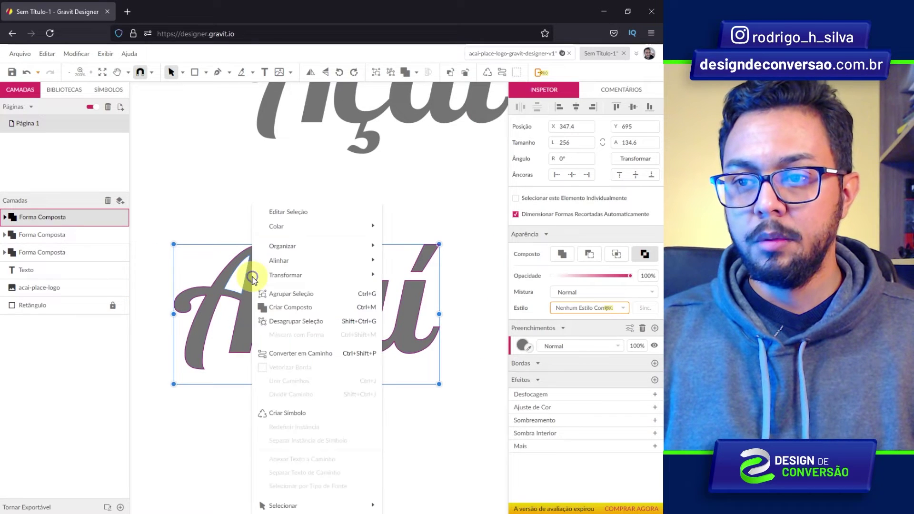
click(322, 353)
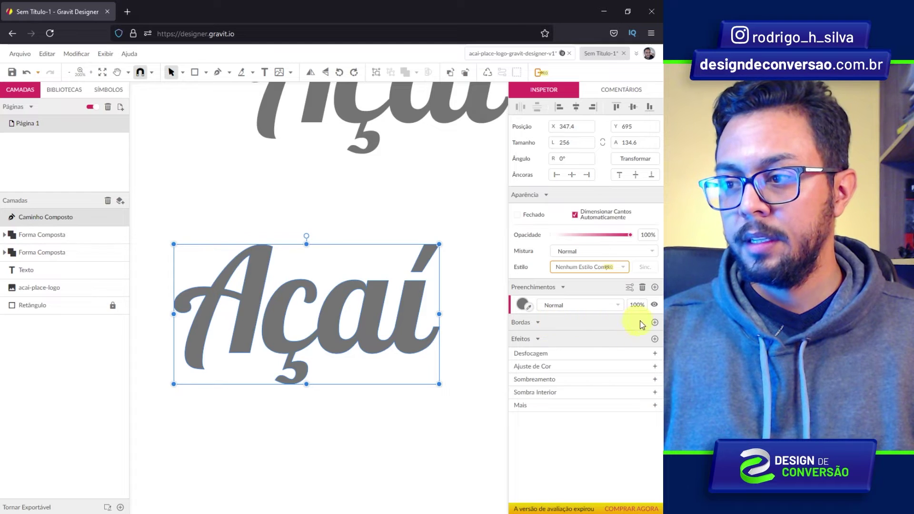
click(655, 323)
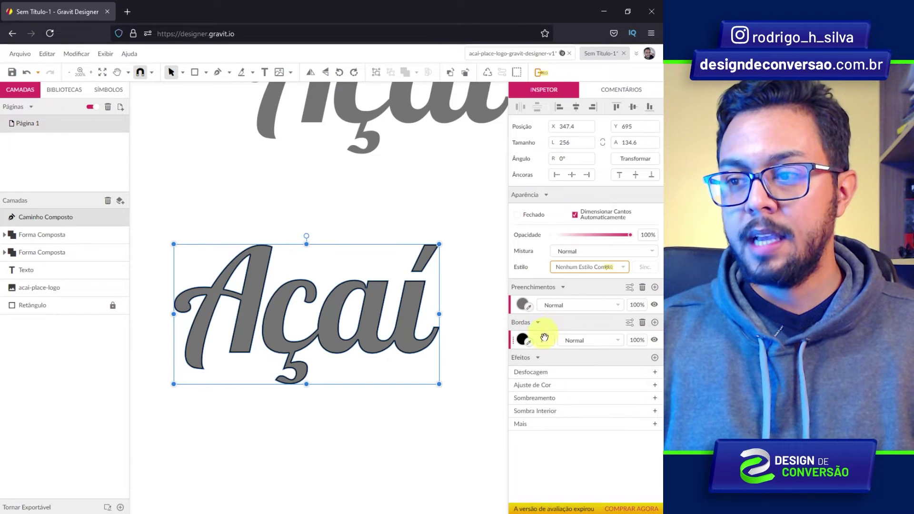
text(4)
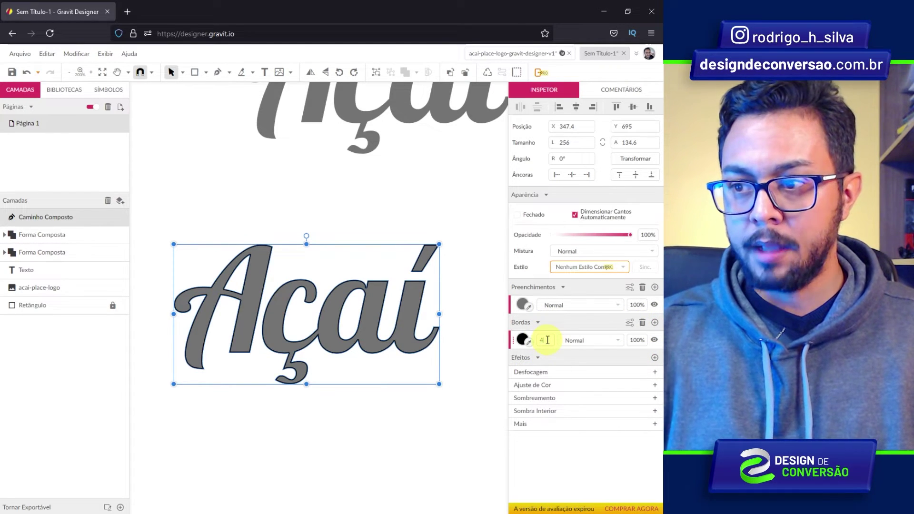
key(Return)
click(629, 323)
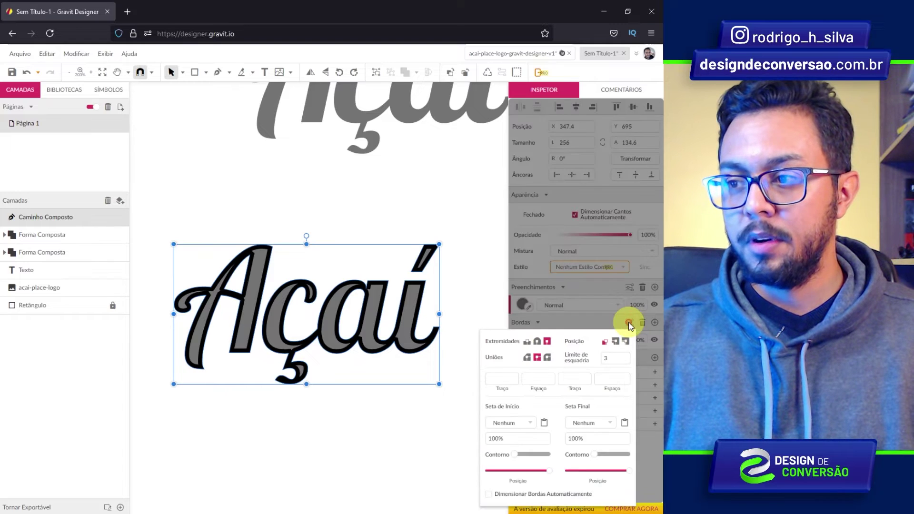
click(615, 342)
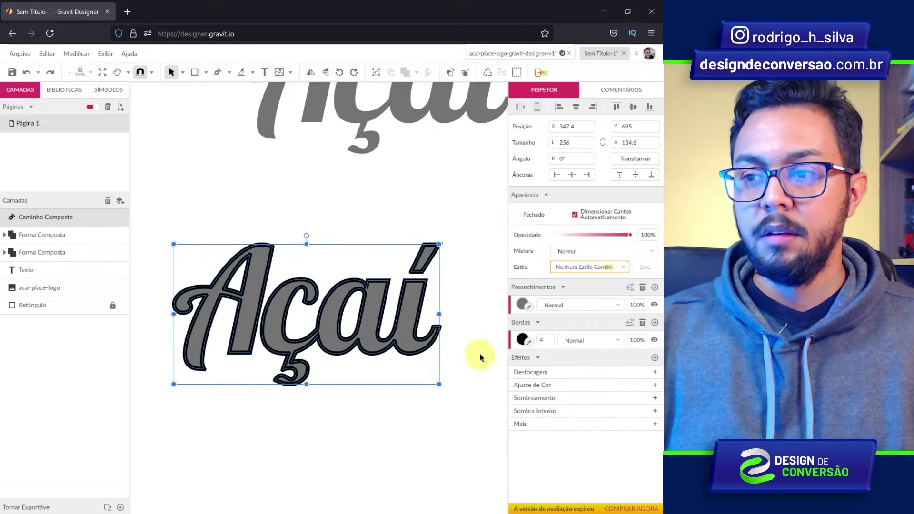
Vectorize the border, split it into separate paths, remove the fill, and add a 1 px border
right_click(406, 298)
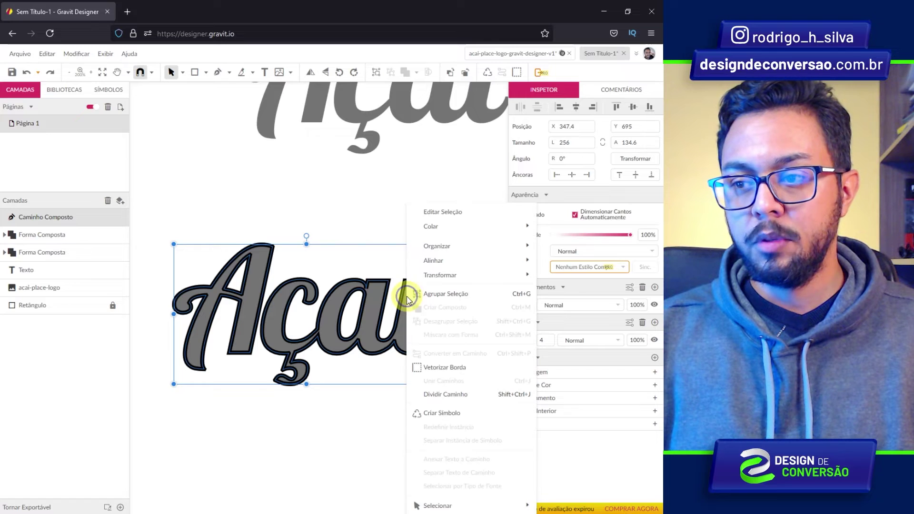
click(458, 367)
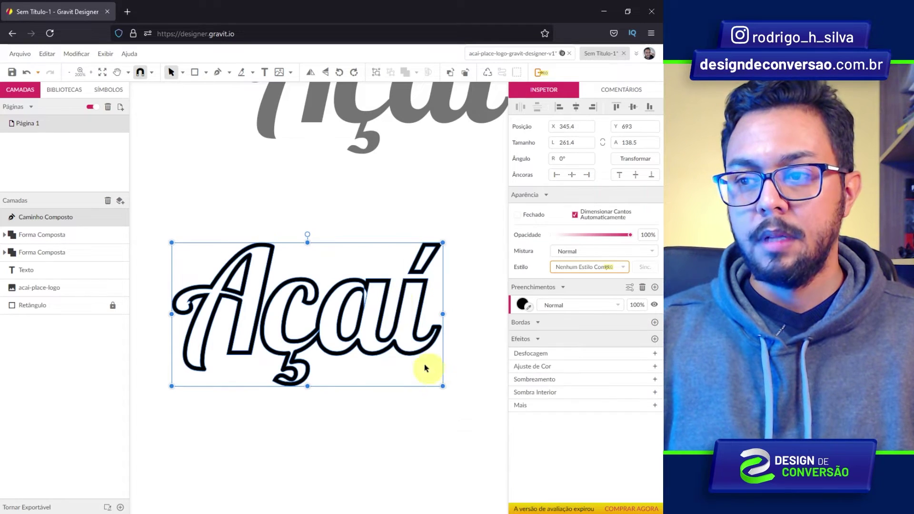
right_click(406, 285)
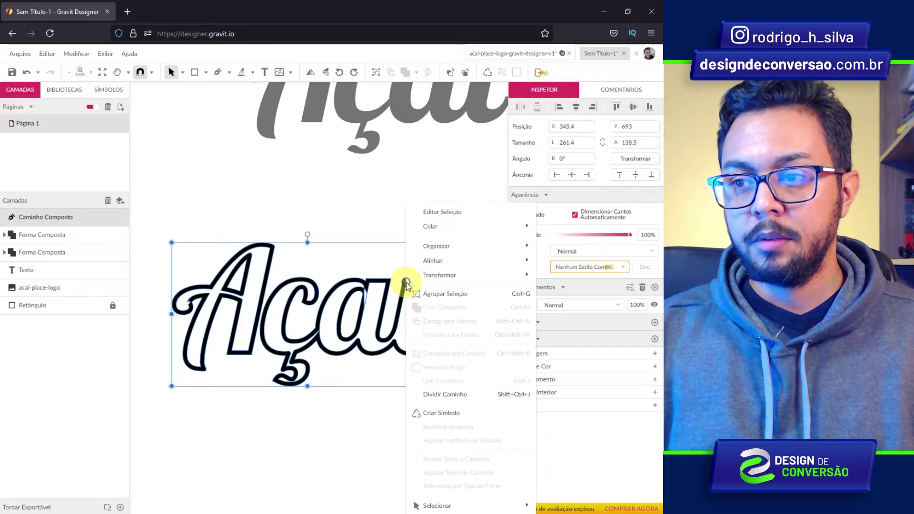
click(467, 399)
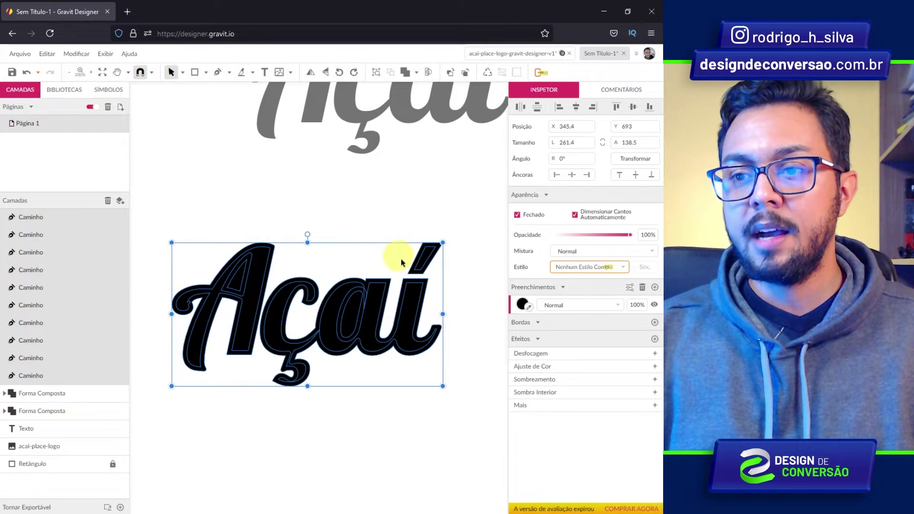
click(642, 287)
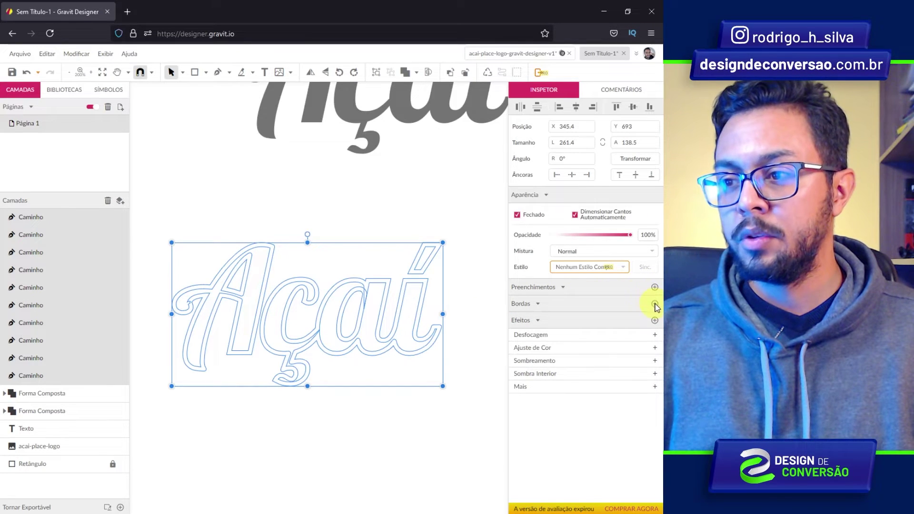
click(655, 304)
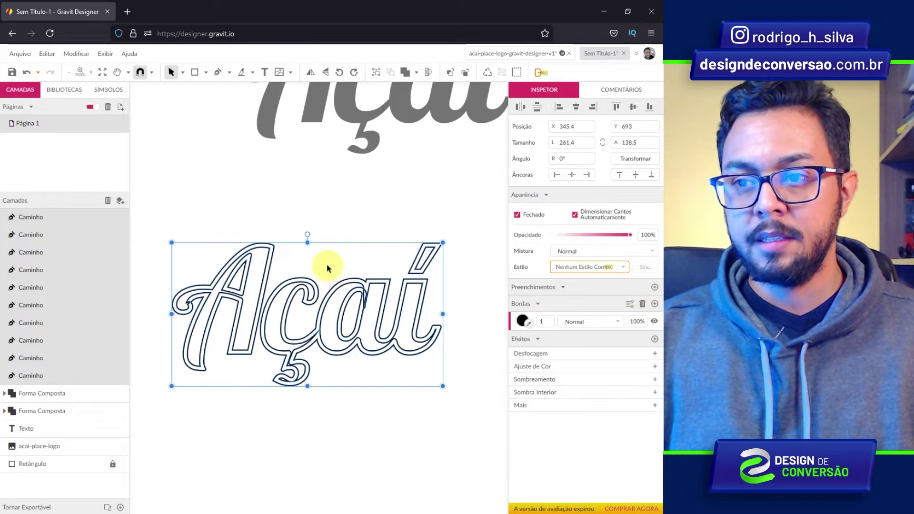
scroll(275, 255, up, 5)
scroll(290, 292, up, 5)
scroll(333, 394, up, 5)
drag(332, 394, 354, 266)
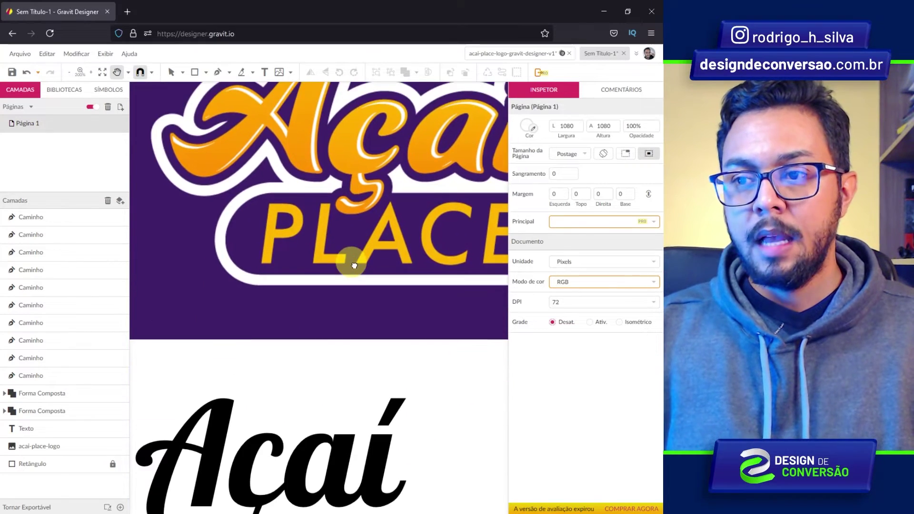
scroll(355, 265, down, 3)
scroll(335, 257, down, 2)
key(v)
click(318, 158)
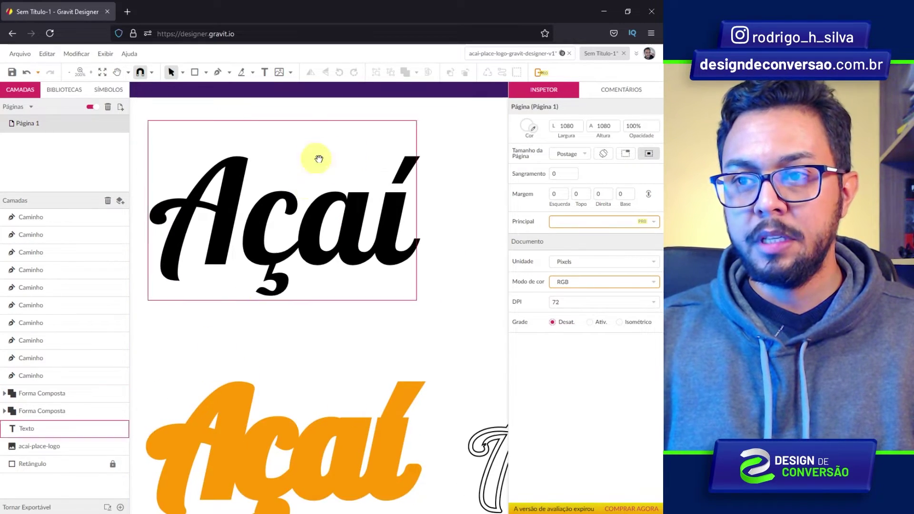
scroll(304, 286, up, 5)
scroll(290, 414, up, 3)
click(279, 197)
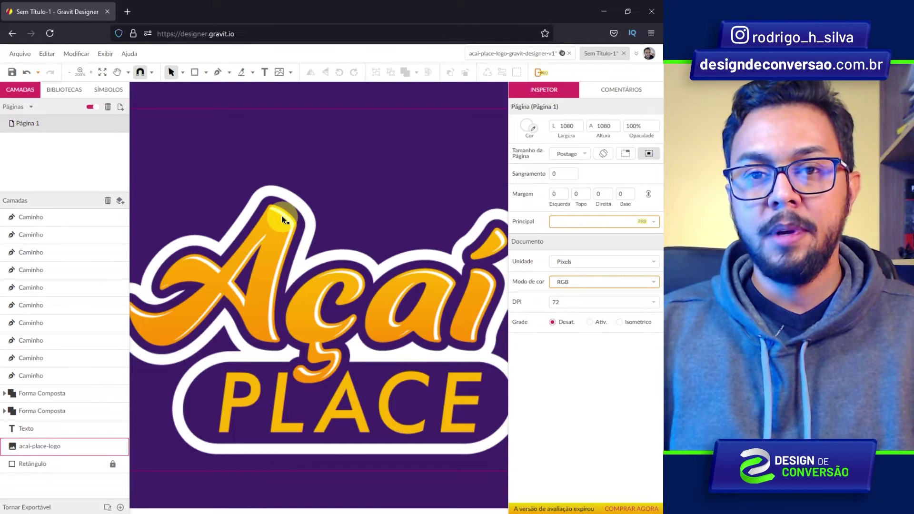
scroll(398, 424, down, 5)
scroll(306, 323, down, 4)
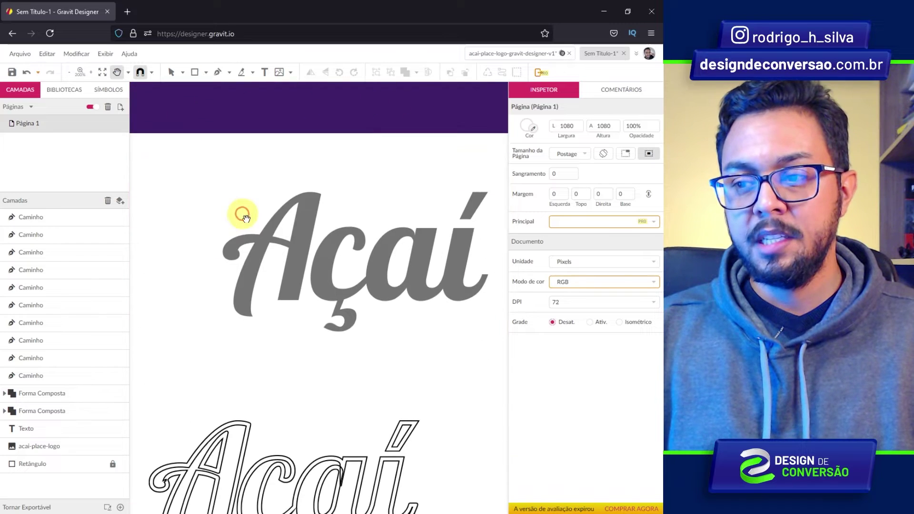
scroll(243, 212, down, 2)
scroll(240, 292, left, 3)
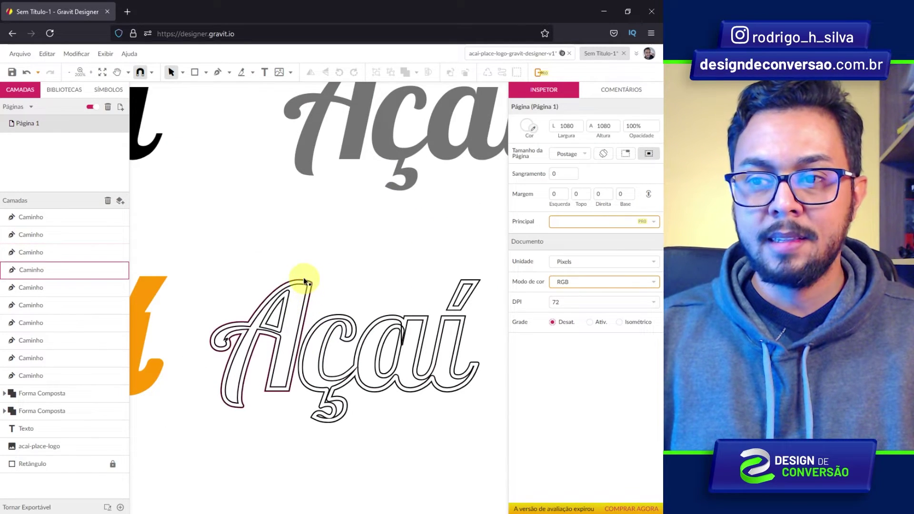
Zoom in on the lower Açaí and delete the A's outer outline and inner counter paths
drag(302, 261, 306, 323)
key(z)
click(315, 319)
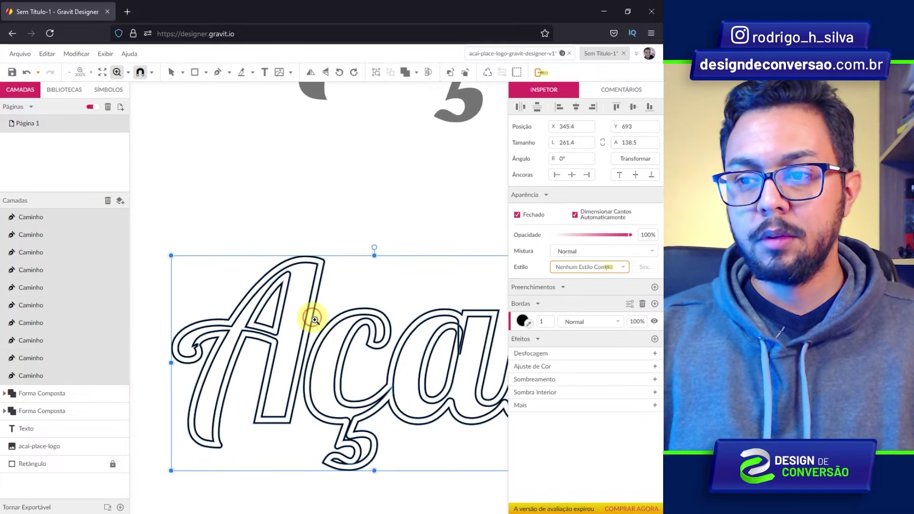
key(v)
click(300, 227)
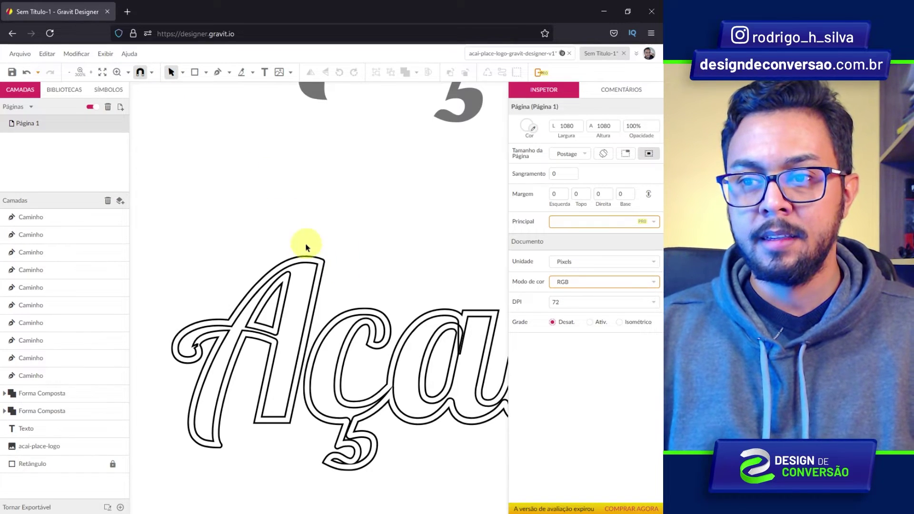
click(306, 258)
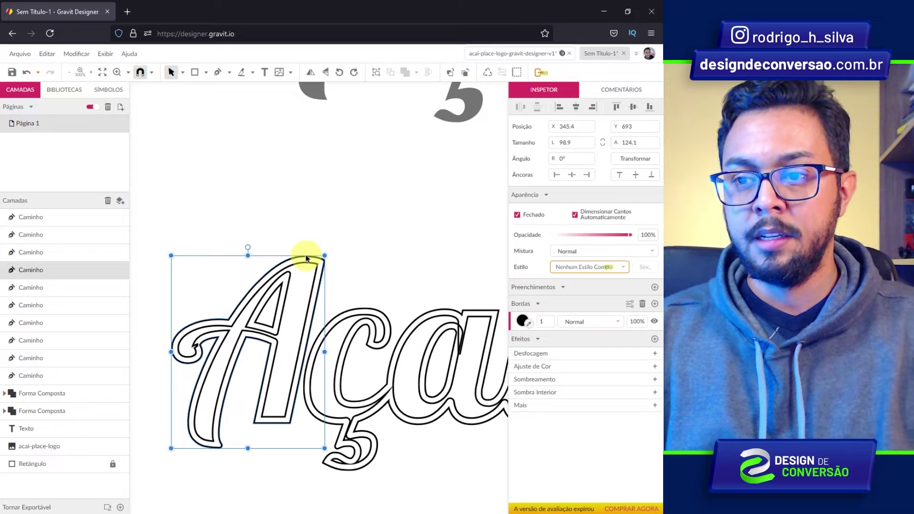
key(Delete)
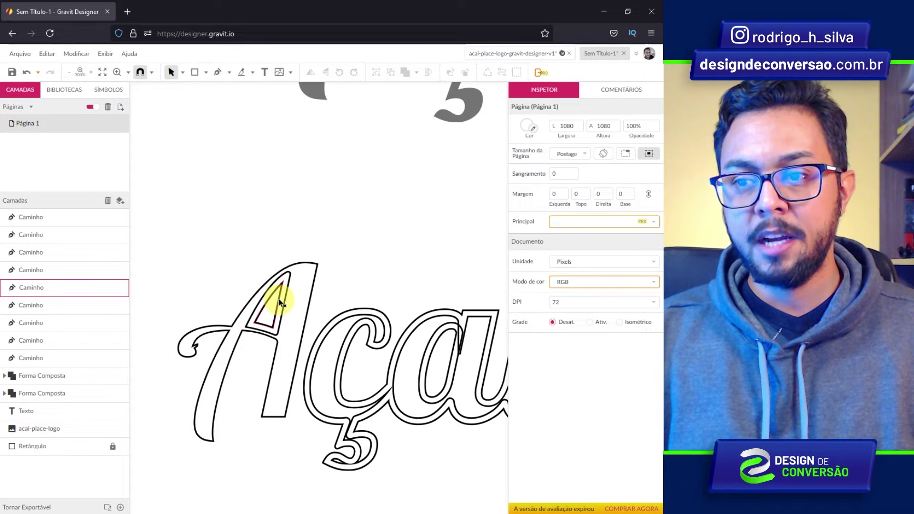
click(278, 299)
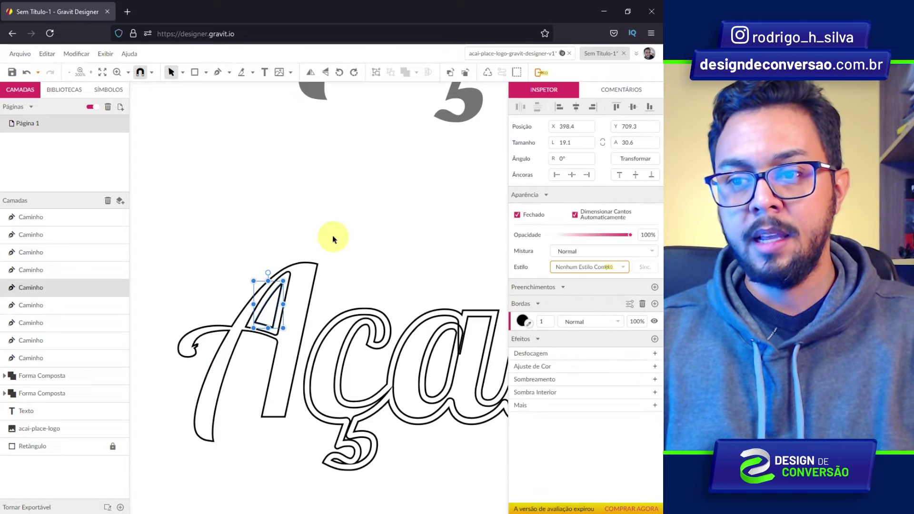
key(Delete)
Delete the çaí outline, undo the last deletion, and remove the duplicate outer accent outline
mouse_move(332, 235)
mouse_down()
mouse_move(255, 198)
mouse_move(317, 196)
mouse_up()
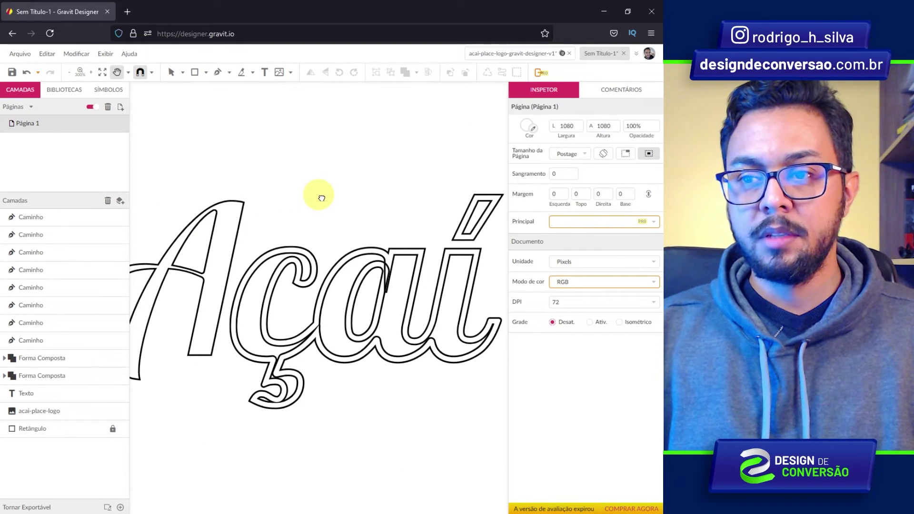
click(307, 249)
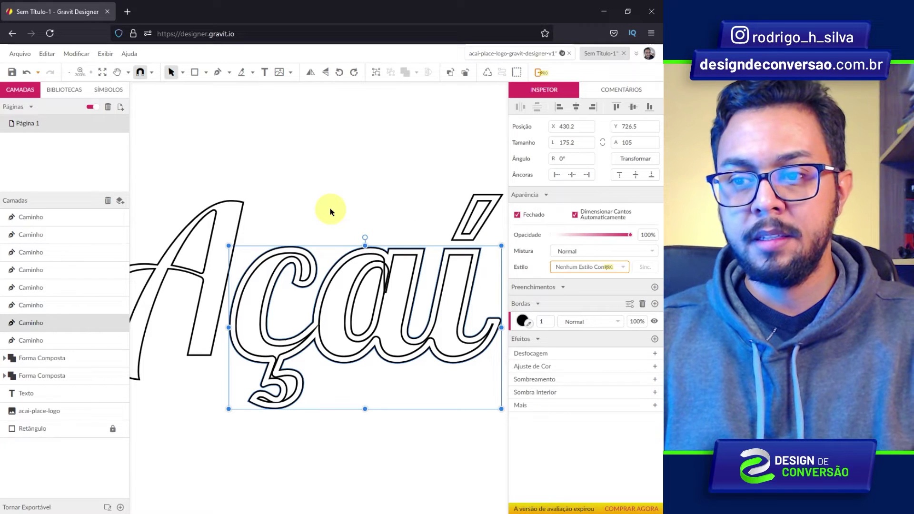
key(Delete)
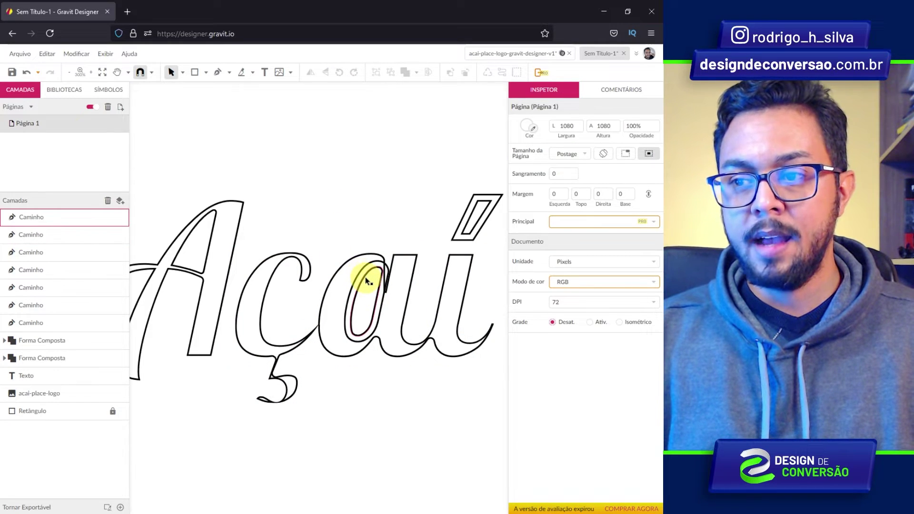
click(365, 277)
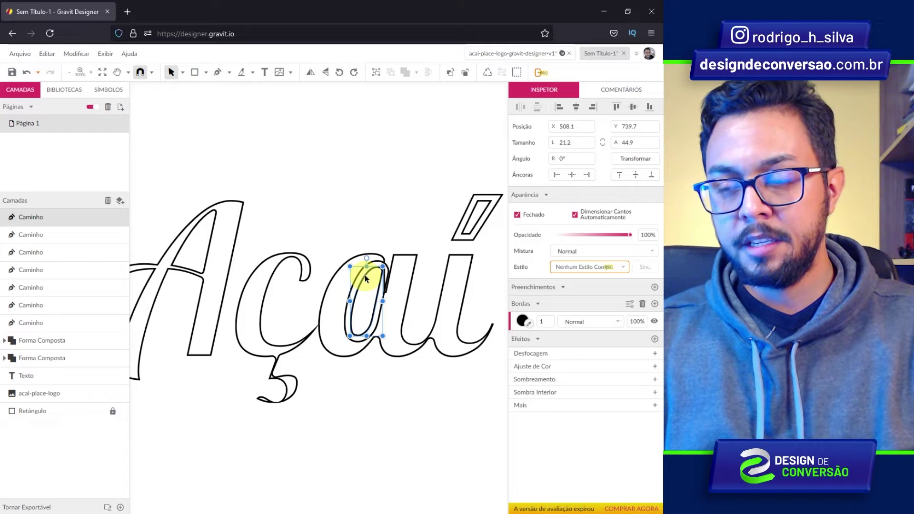
key(ctrl+z)
click(474, 197)
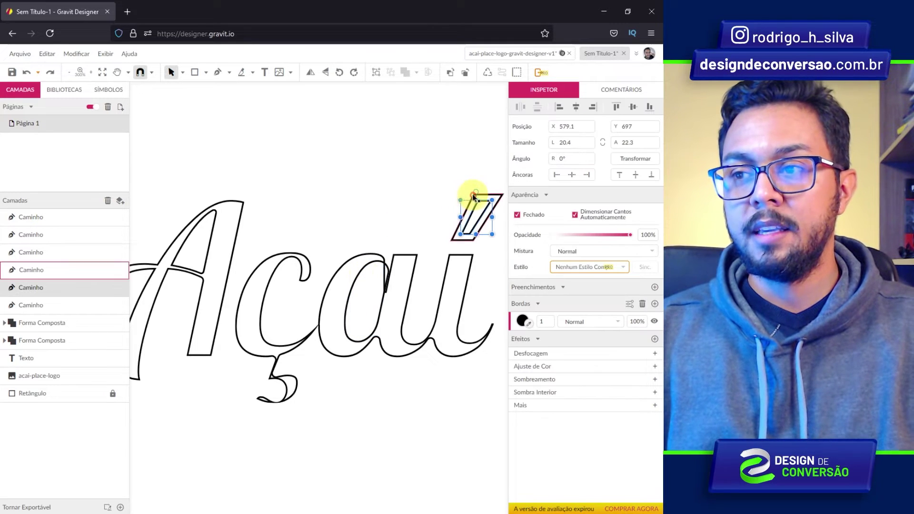
click(488, 195)
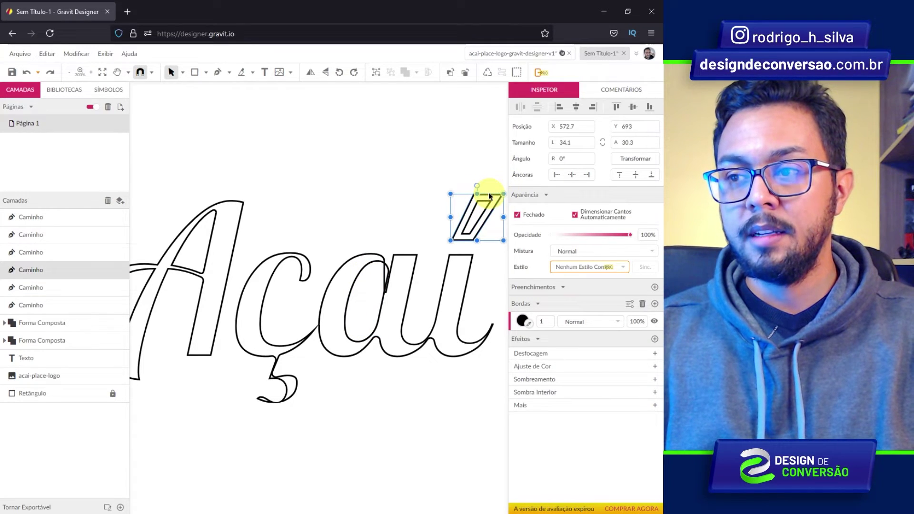
key(Delete)
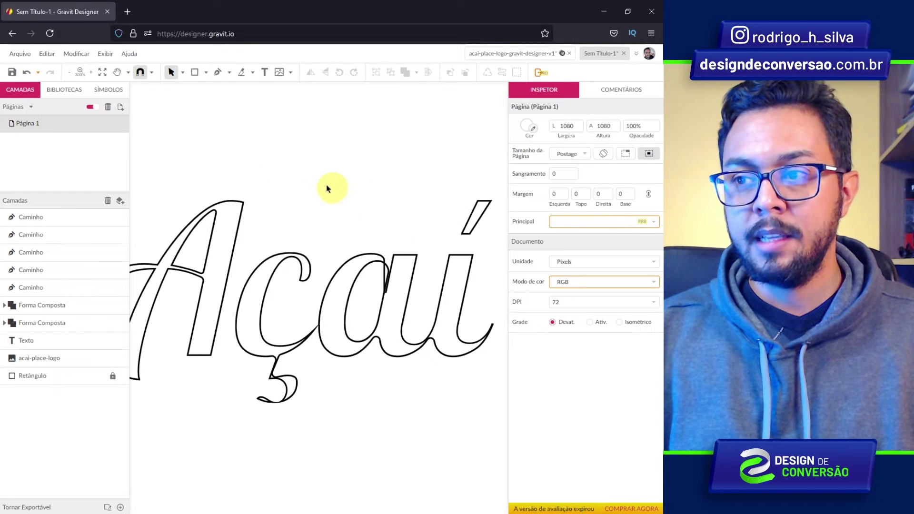
Union the A, çaí and accent outlines and convert the result to a compound path
click(235, 201)
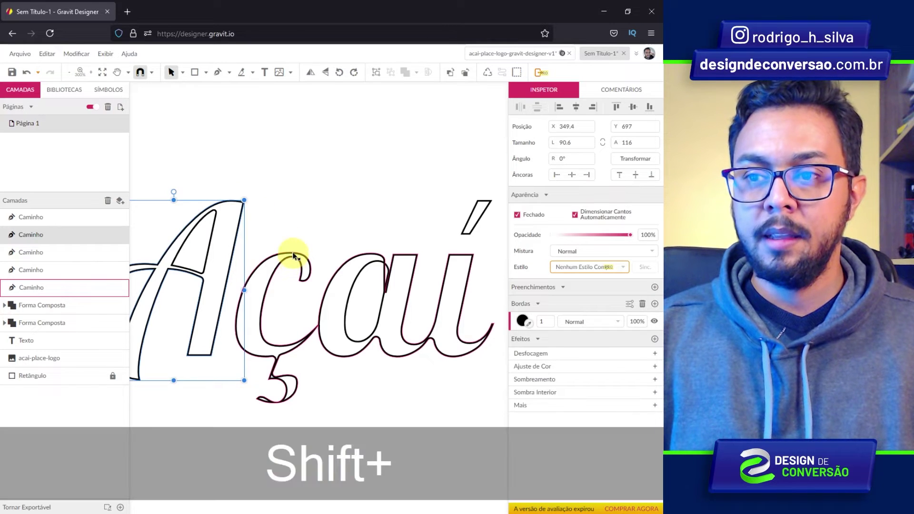
shift+click(292, 252)
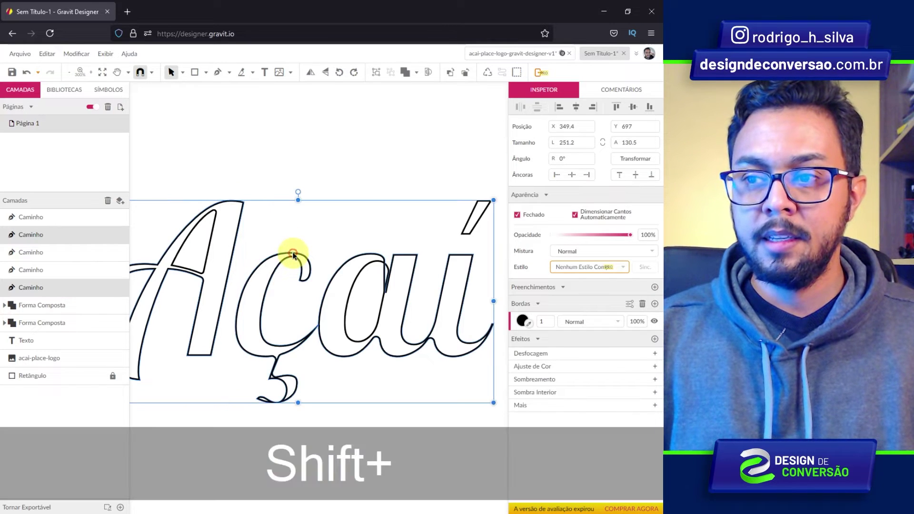
shift+click(476, 213)
click(417, 74)
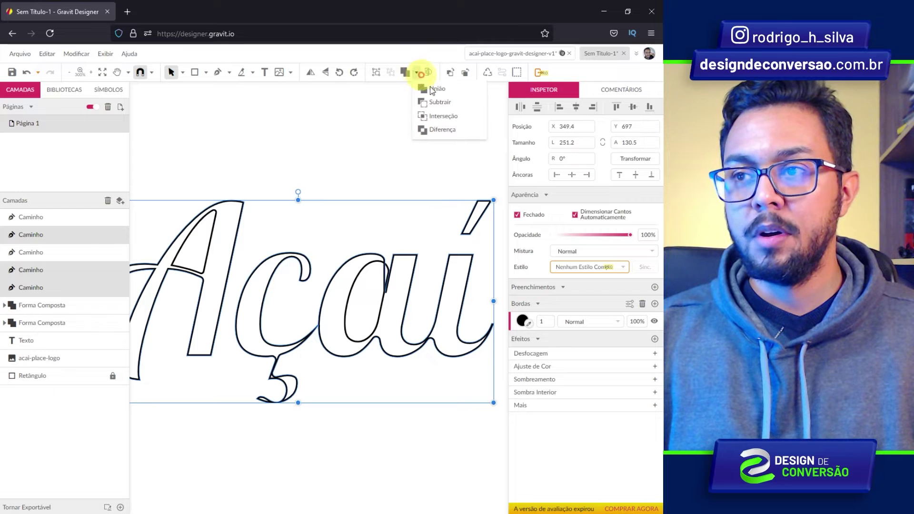
click(437, 89)
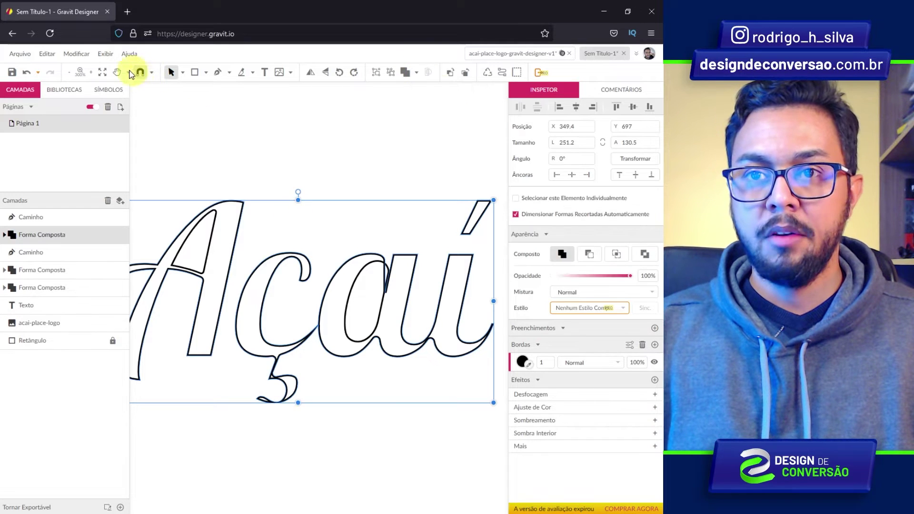
click(84, 57)
mouse_move(107, 253)
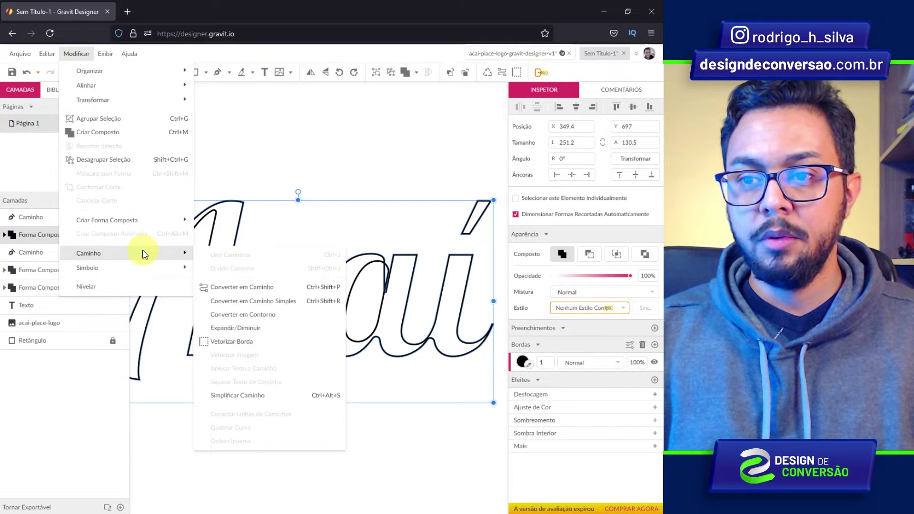
click(265, 289)
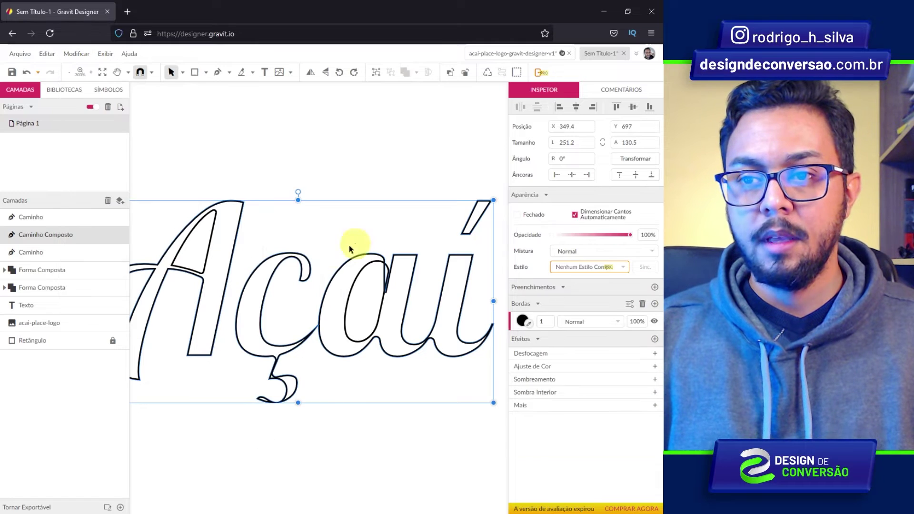
Union the A and a inner holes into a path, then subtract them from the lettering
click(213, 233)
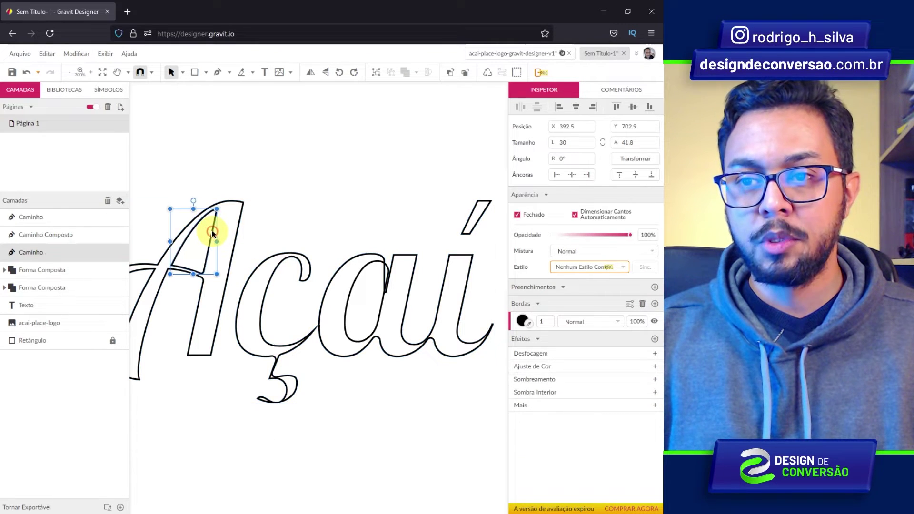
shift+click(363, 272)
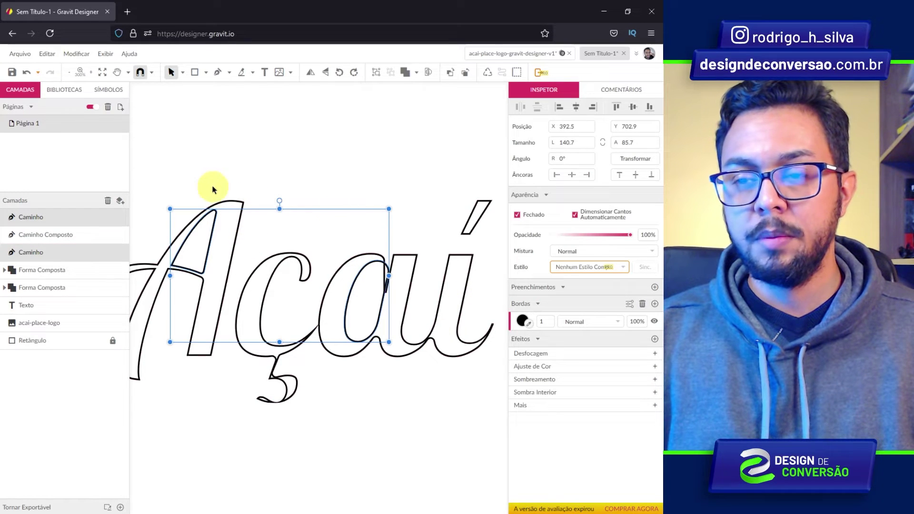
click(417, 74)
click(431, 89)
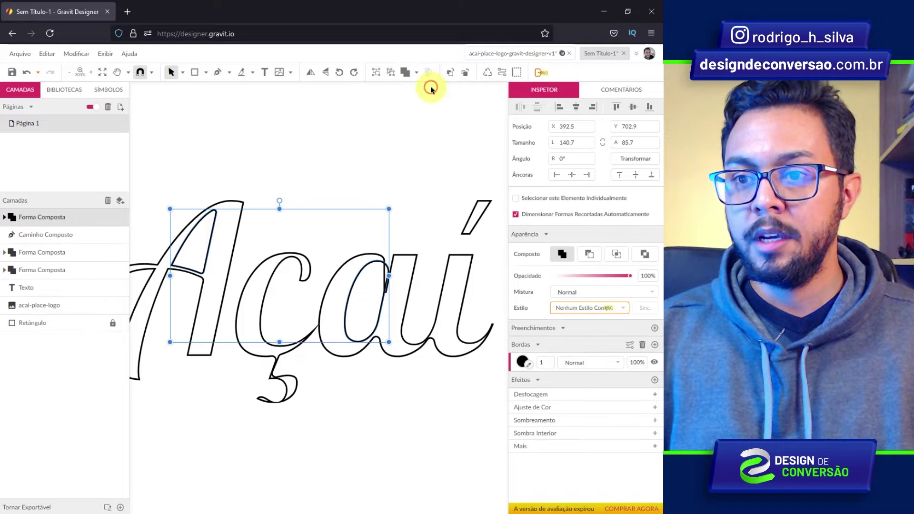
click(78, 54)
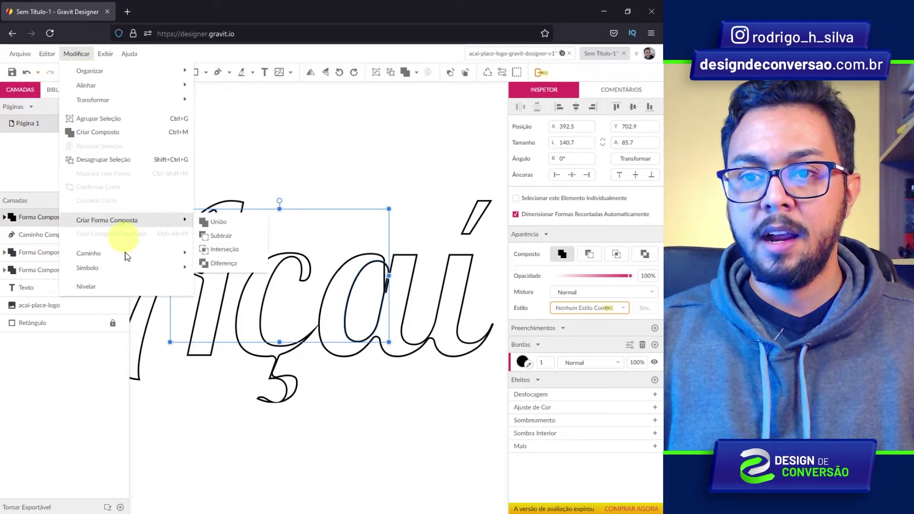
mouse_move(88, 253)
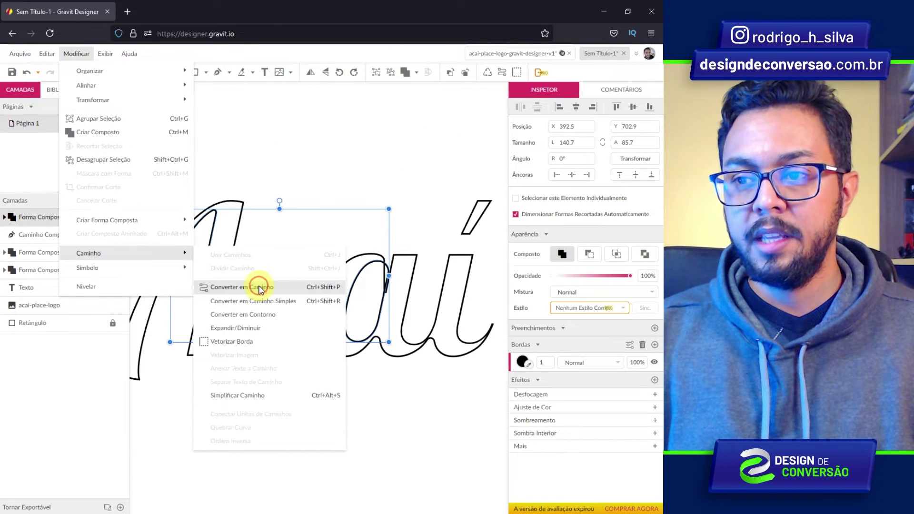
click(260, 288)
mouse_move(194, 132)
mouse_down()
mouse_move(305, 225)
mouse_move(473, 334)
mouse_up()
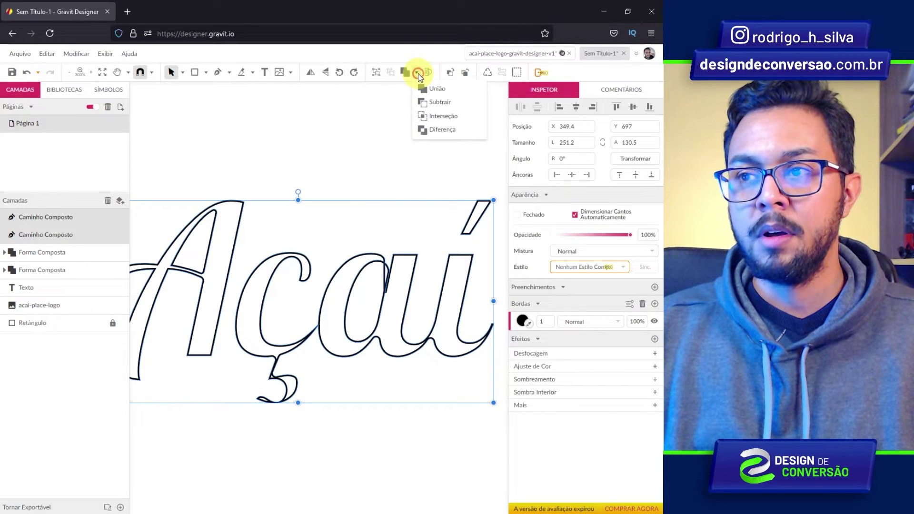
click(439, 100)
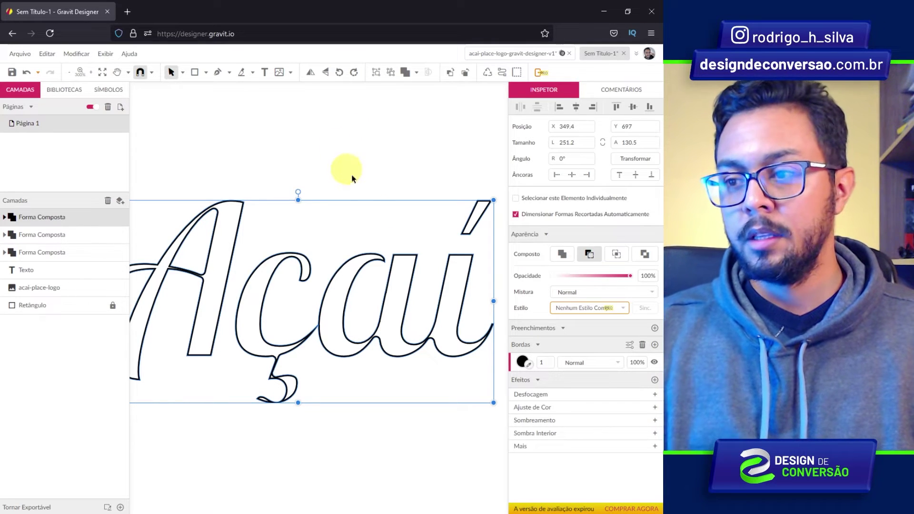
Remove the lettering's border and give it a solid red fill
click(642, 345)
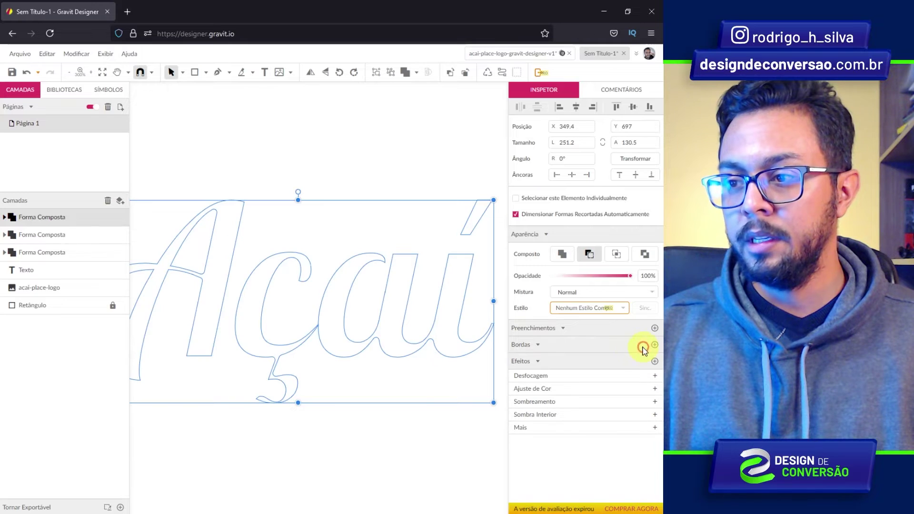
click(654, 329)
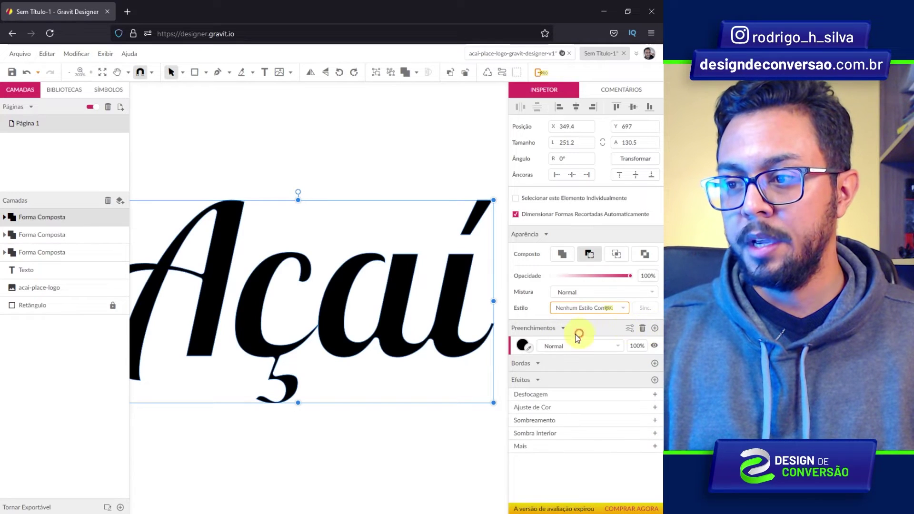
click(521, 345)
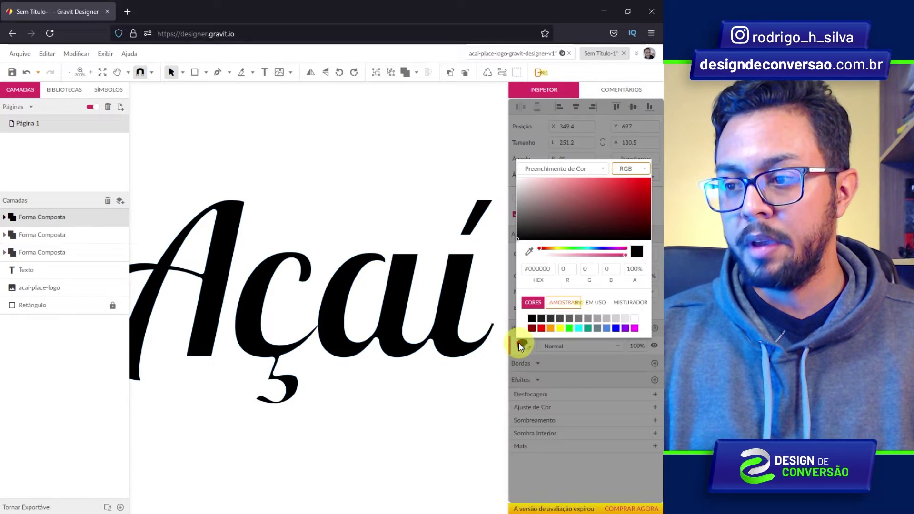
click(542, 328)
click(382, 323)
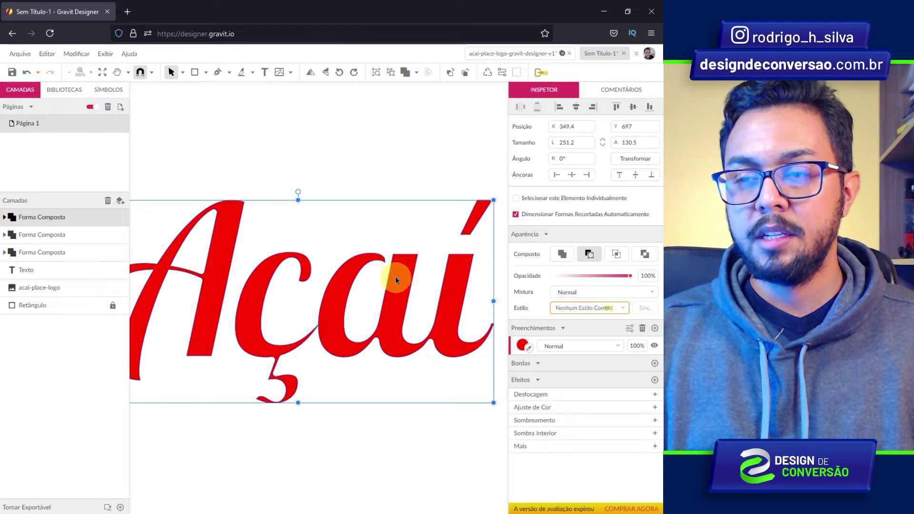
Convert the red lettering to a compound path and paste a duplicate on top
click(76, 53)
mouse_move(88, 253)
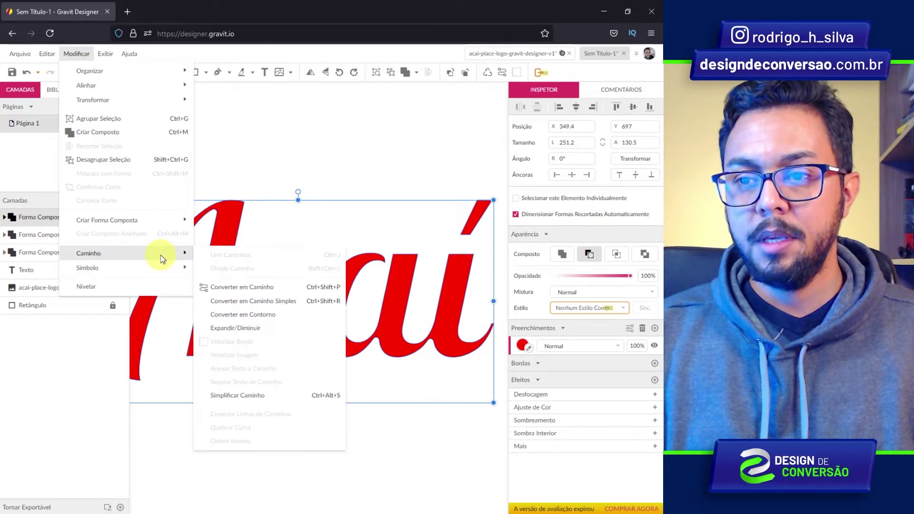
click(248, 287)
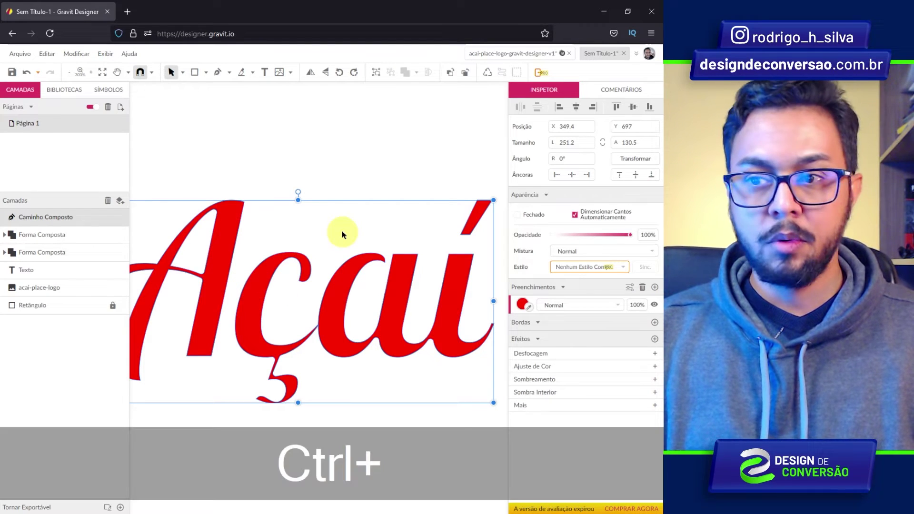
key(ctrl+c)
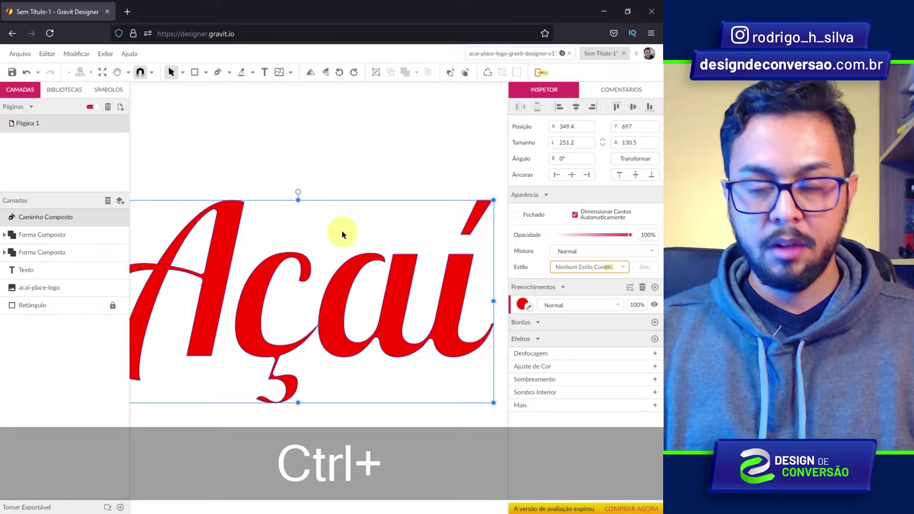
key(ctrl+v)
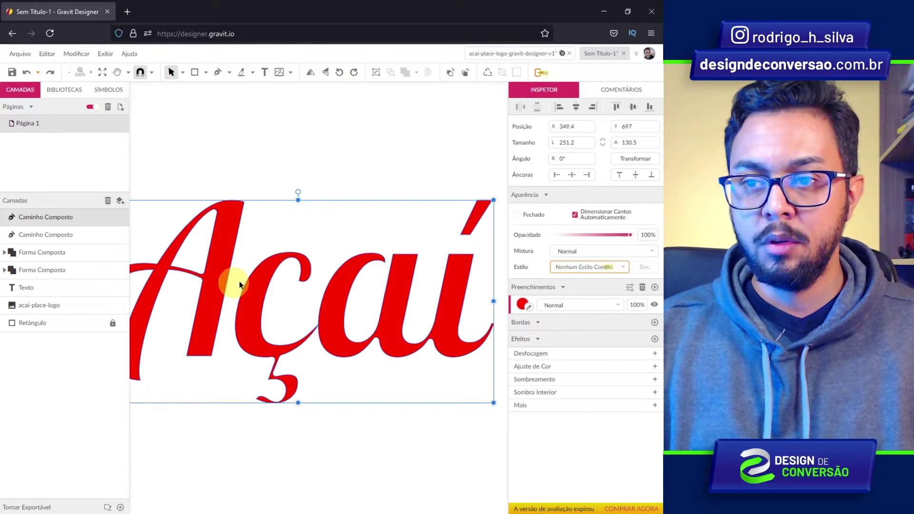
Fill the top duplicate Açaí dark brownish-grey #605151 and reselect it
click(522, 305)
click(536, 370)
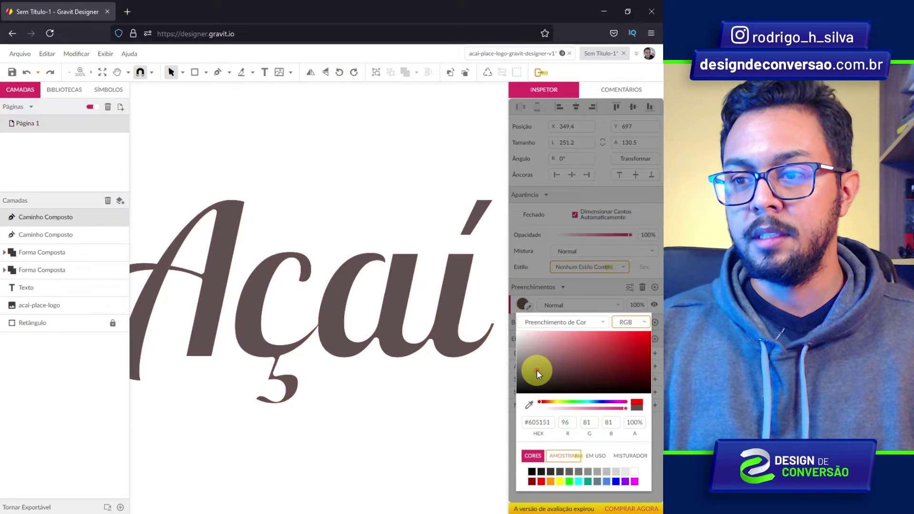
click(398, 204)
scroll(185, 183, up, 3)
scroll(186, 184, up, 5)
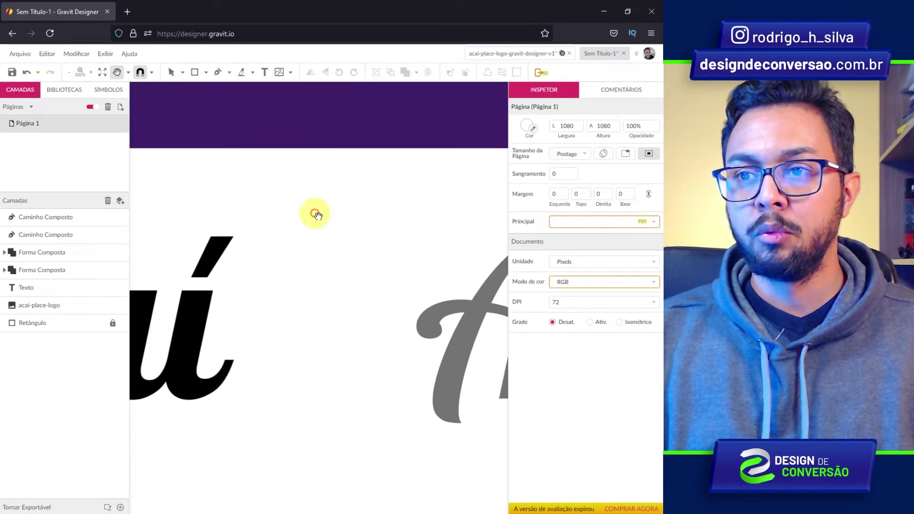
scroll(314, 212, up, 5)
scroll(316, 265, up, 3)
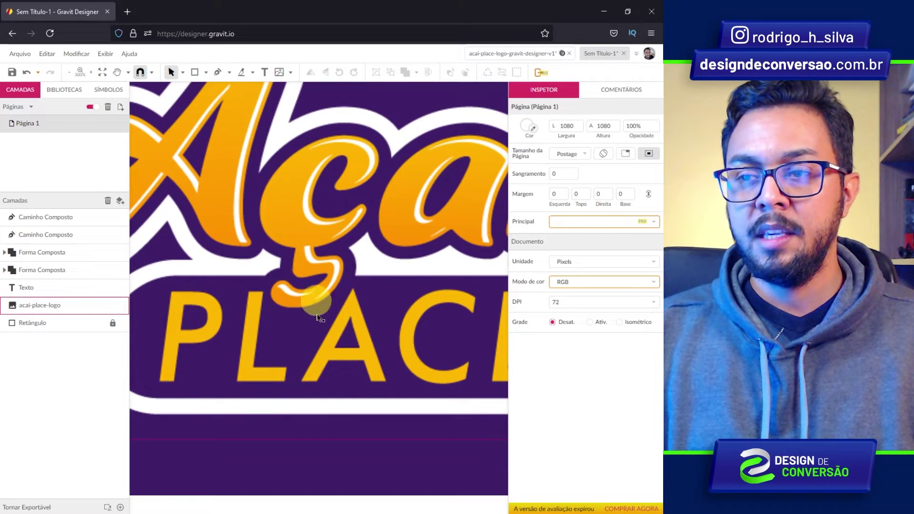
scroll(316, 306, down, 3)
scroll(265, 173, down, 3)
scroll(271, 117, down, 3)
scroll(243, 128, down, 5)
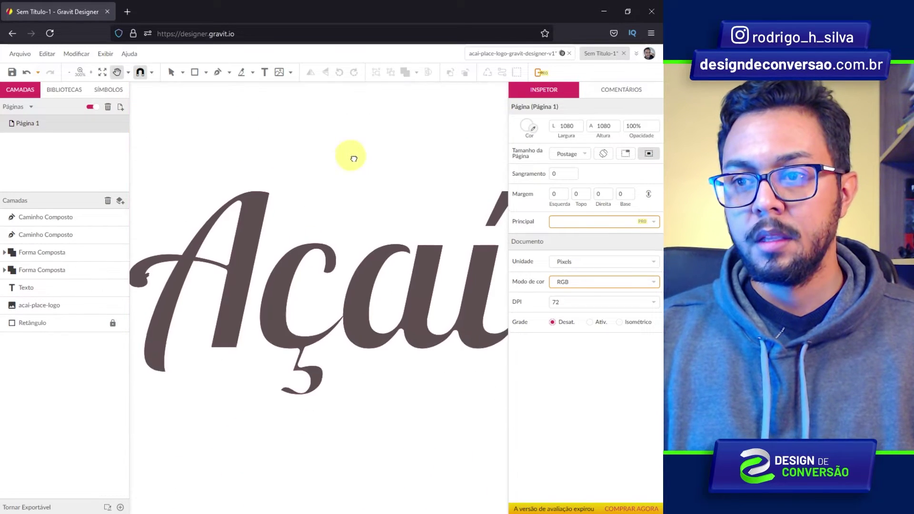
drag(351, 157, 363, 163)
click(261, 230)
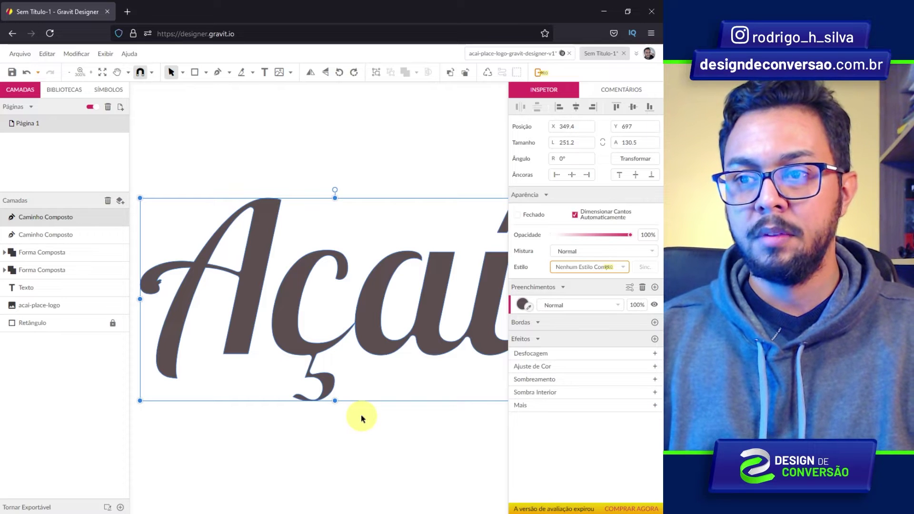
Nudge the brown Açaí 2 px left and subtract it from the red copy
key(Left)
key(Left)
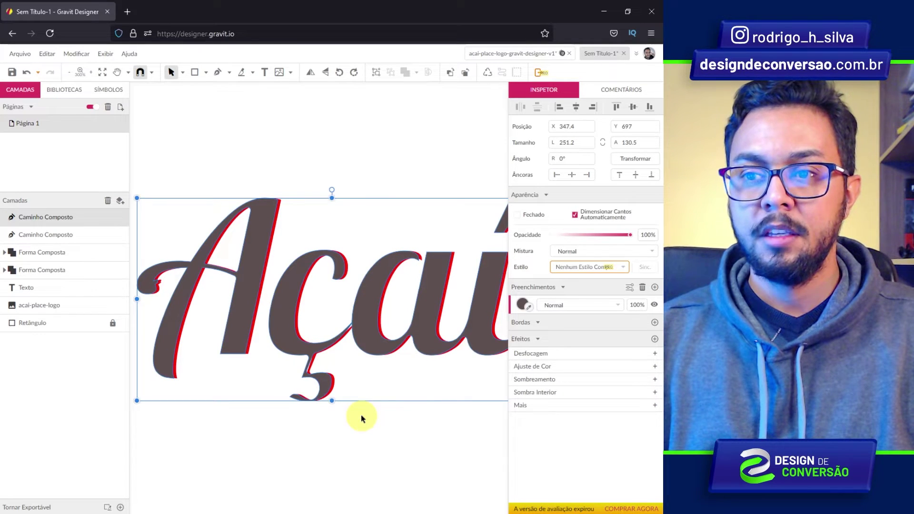
key(Escape)
drag(328, 198, 354, 201)
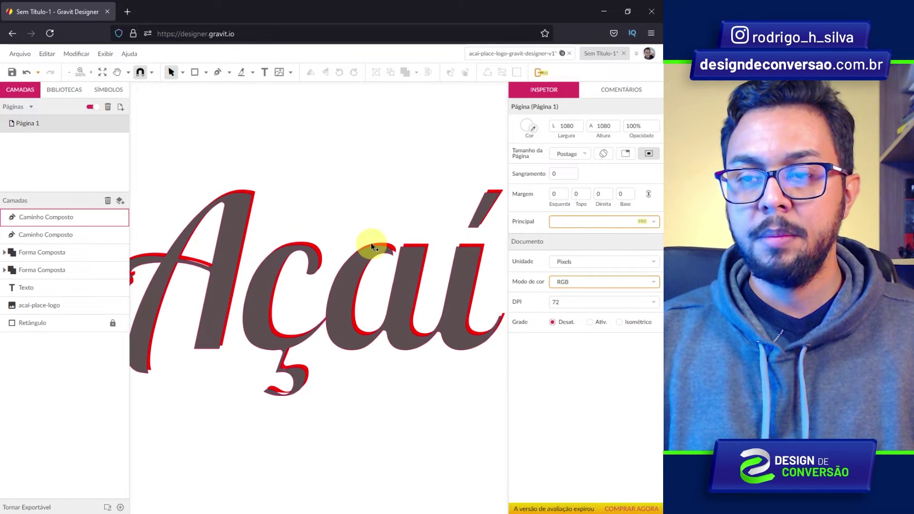
mouse_move(209, 145)
mouse_down()
mouse_move(355, 288)
mouse_move(395, 299)
mouse_up()
click(417, 72)
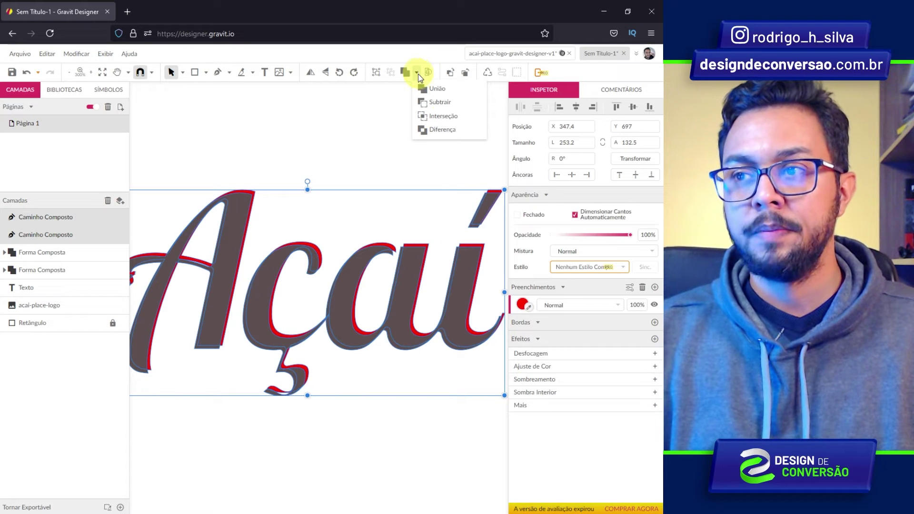
click(439, 102)
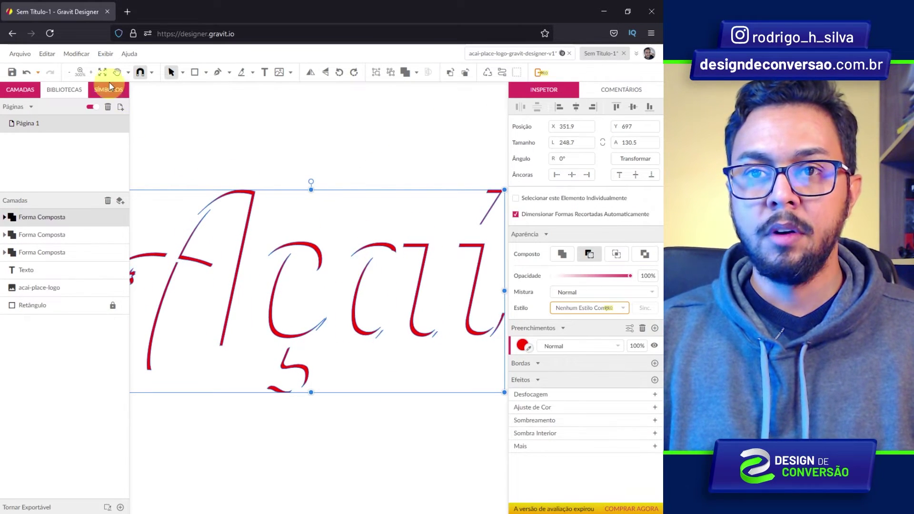
Convert the remaining thin red Açaí slivers into a compound path
click(76, 54)
mouse_move(88, 253)
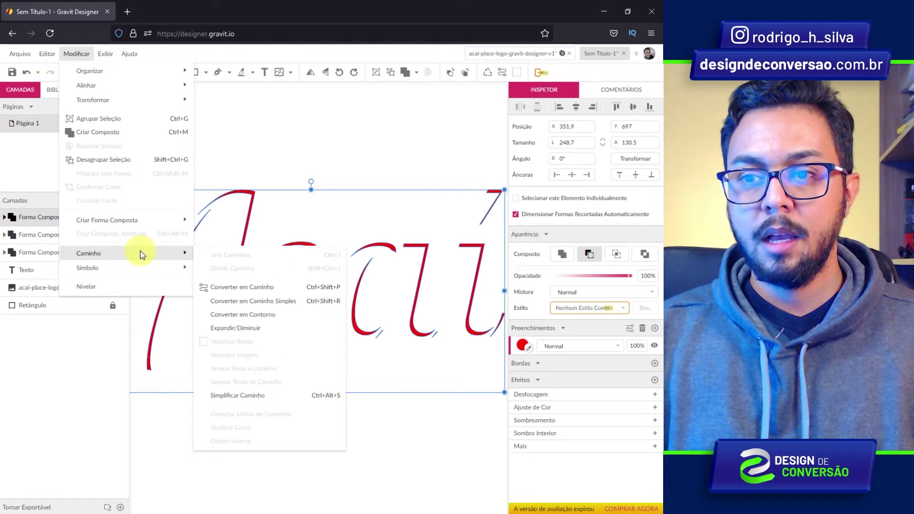
click(265, 289)
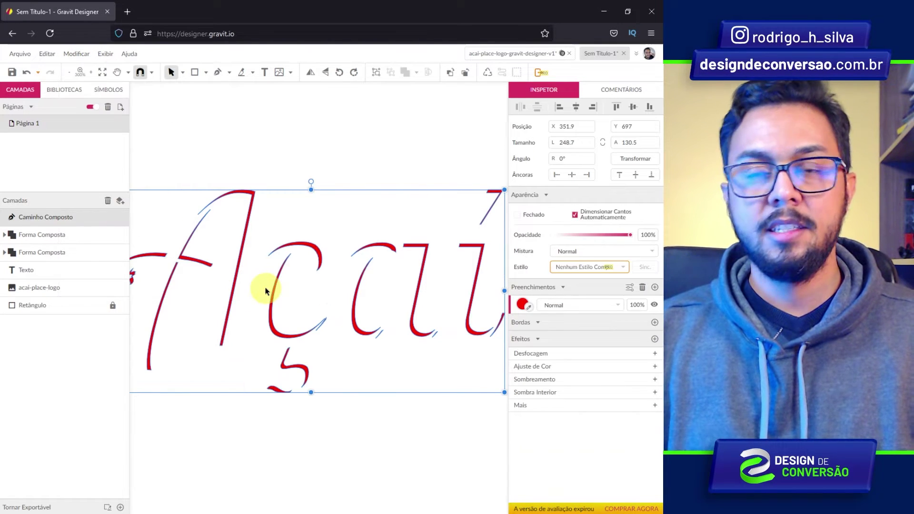
click(307, 238)
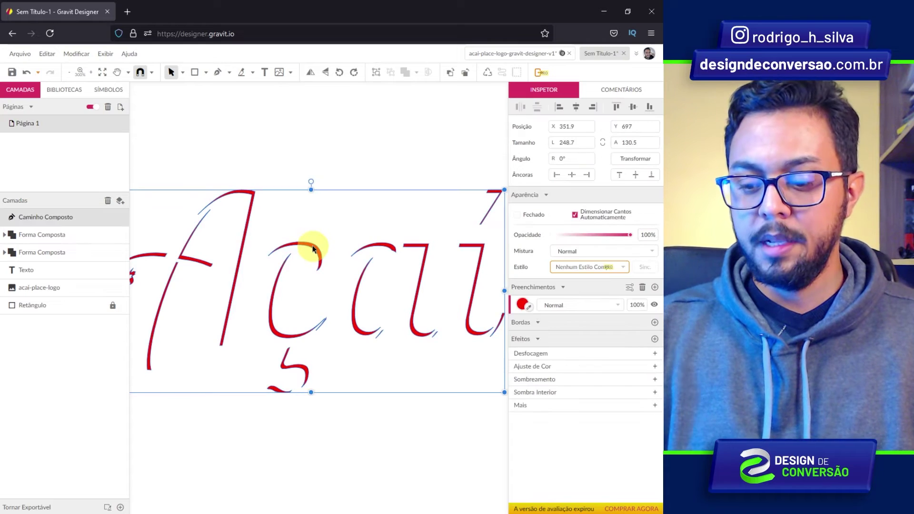
key(ctrl+minus)
Eyedrop the logo's purple onto one Açaí, orange onto the grey one, and overlay them
key(ctrl+minus)
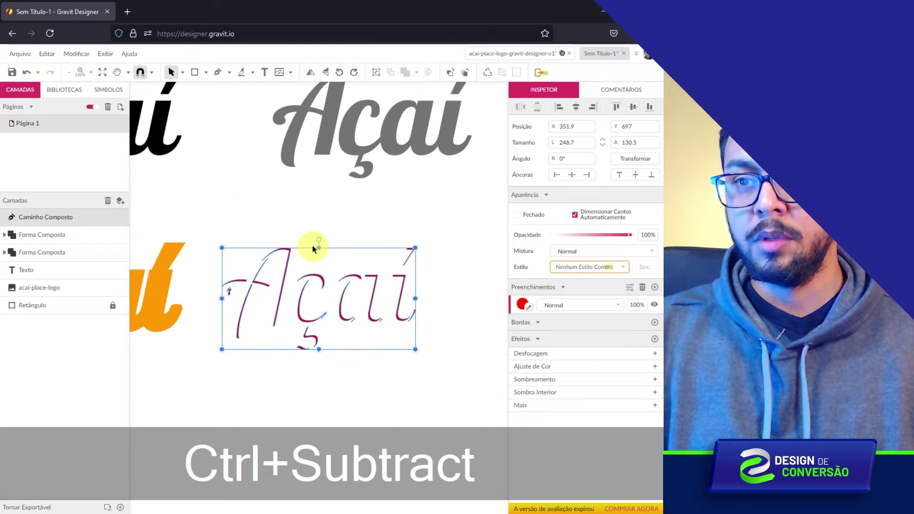
key(ctrl+minus)
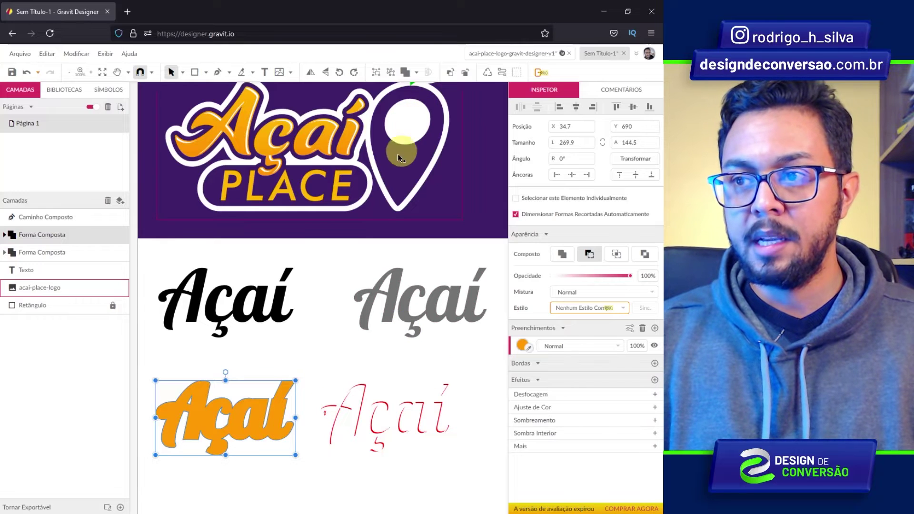
mouse_move(524, 345)
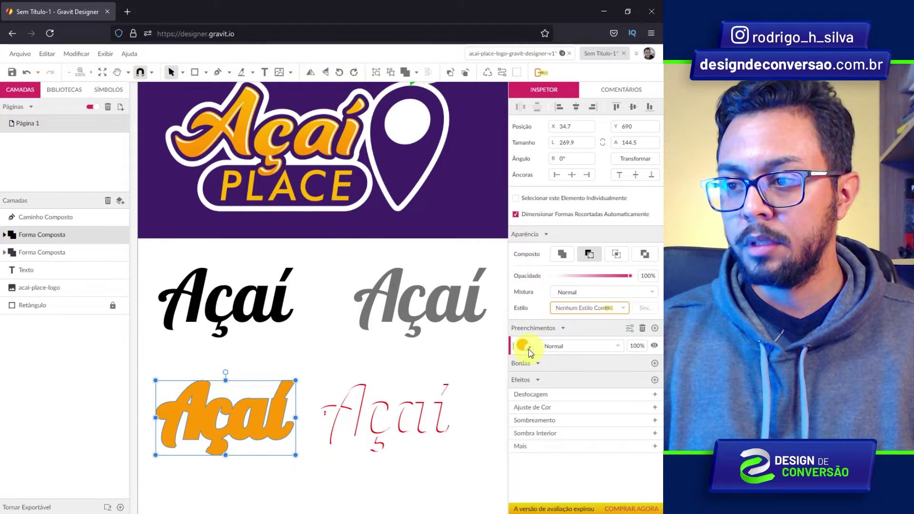
click(528, 349)
click(398, 159)
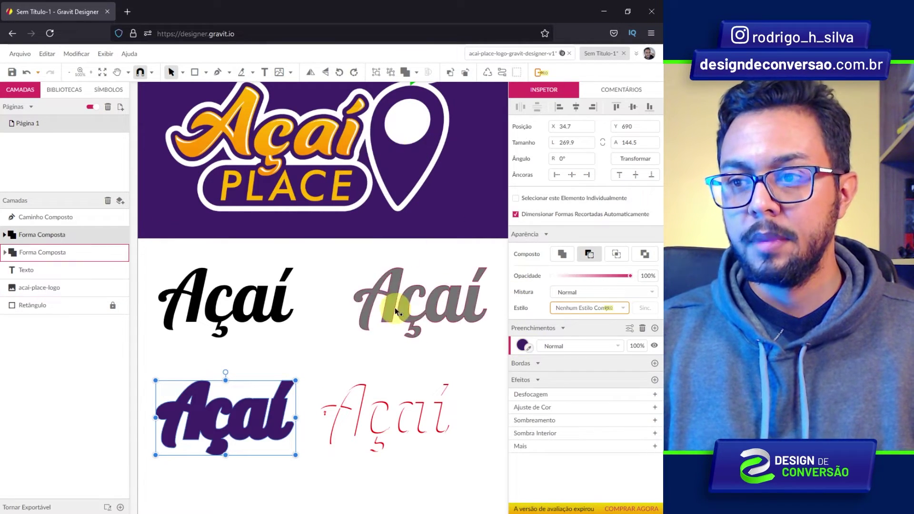
click(394, 295)
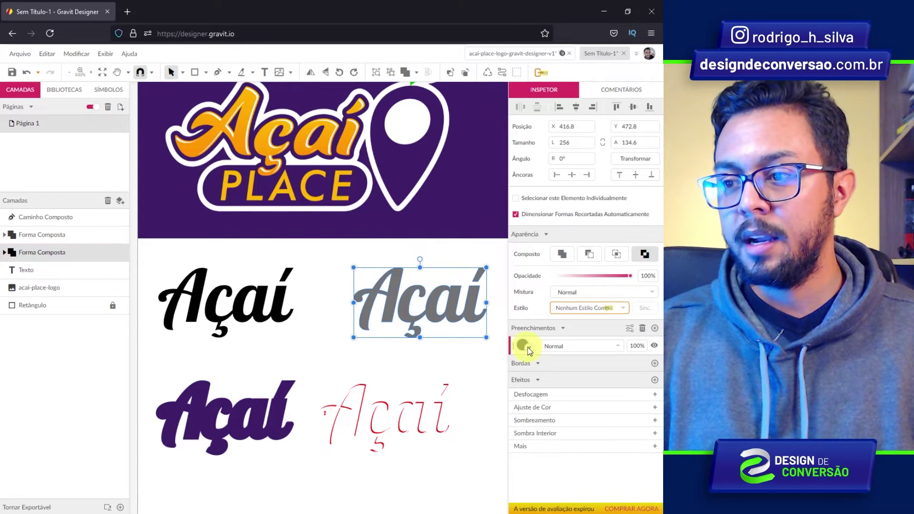
drag(529, 351, 226, 139)
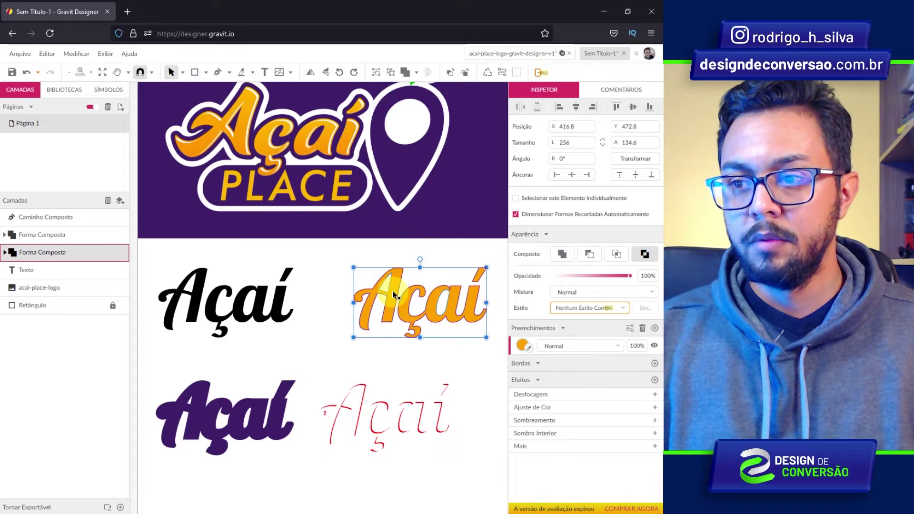
drag(394, 295, 196, 408)
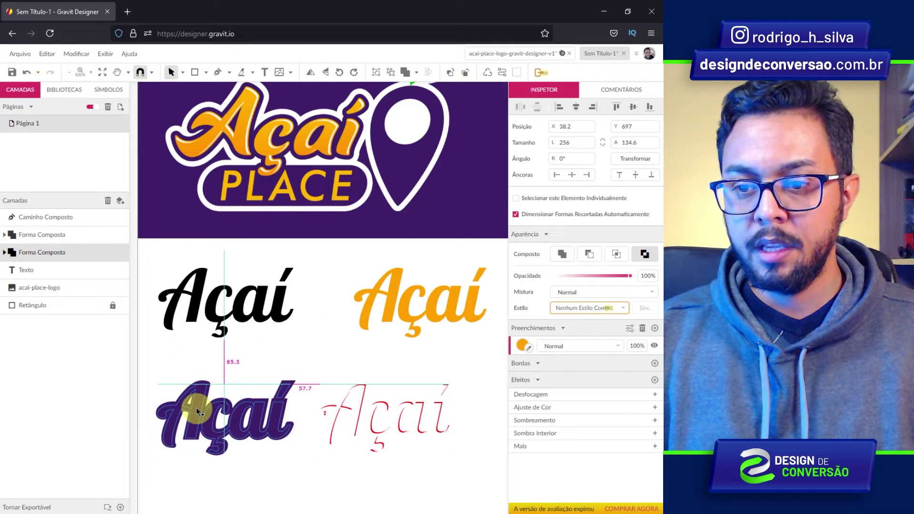
Send the purple Açaí behind the orange Açaí
click(318, 366)
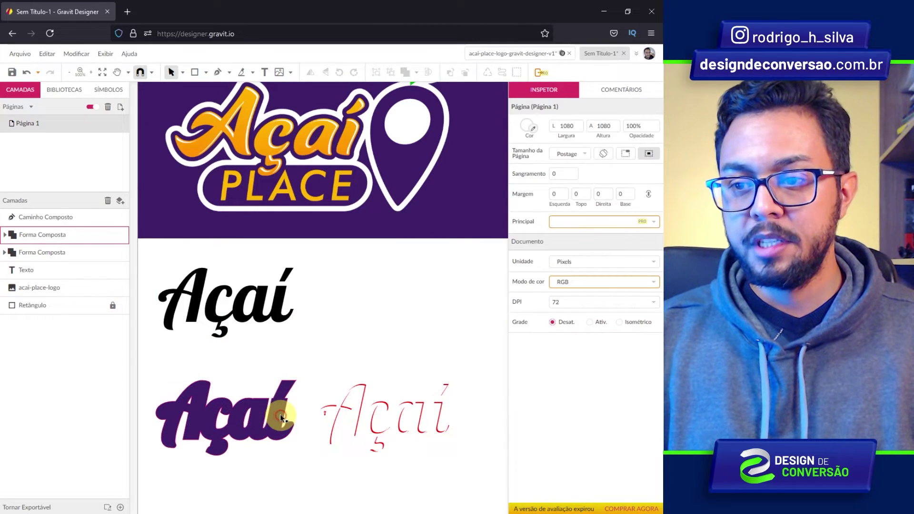
click(280, 414)
right_click(280, 414)
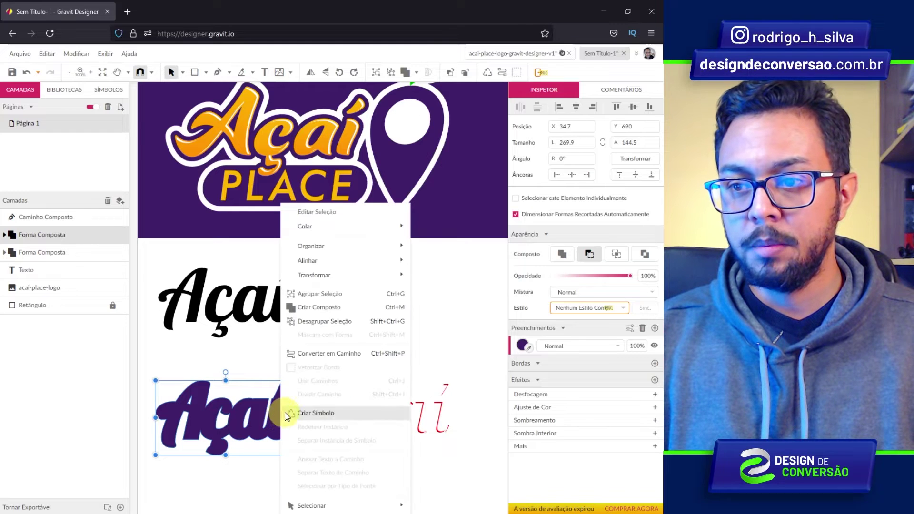
mouse_move(312, 245)
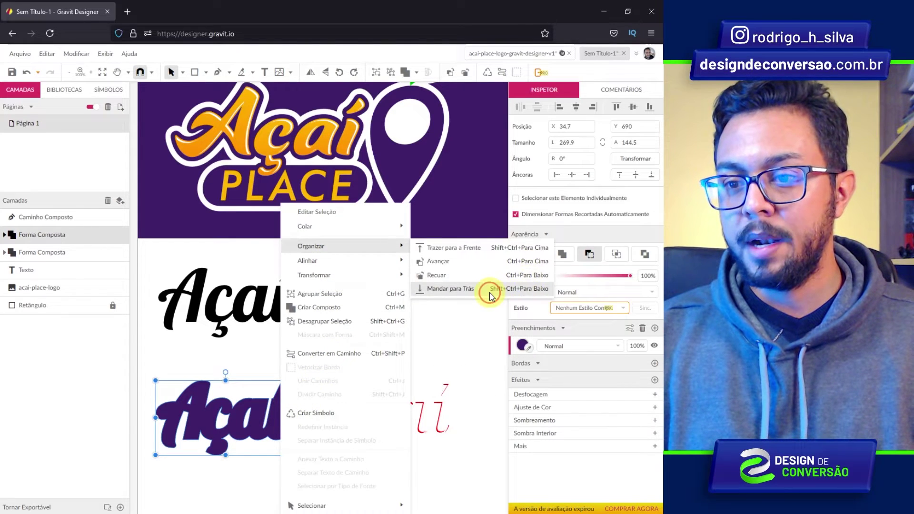
click(491, 295)
Colour the thin inline Açaí strokes white and place them over the orange Açaí
drag(331, 359, 460, 453)
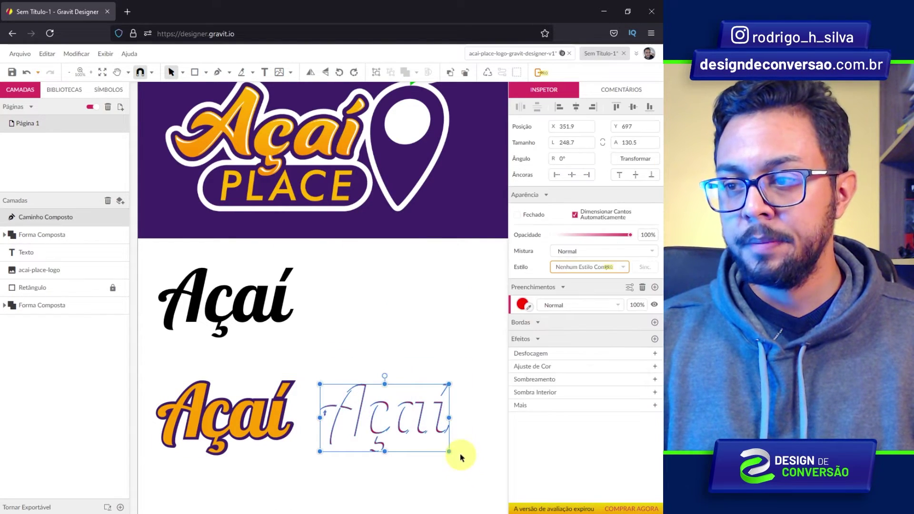
click(528, 307)
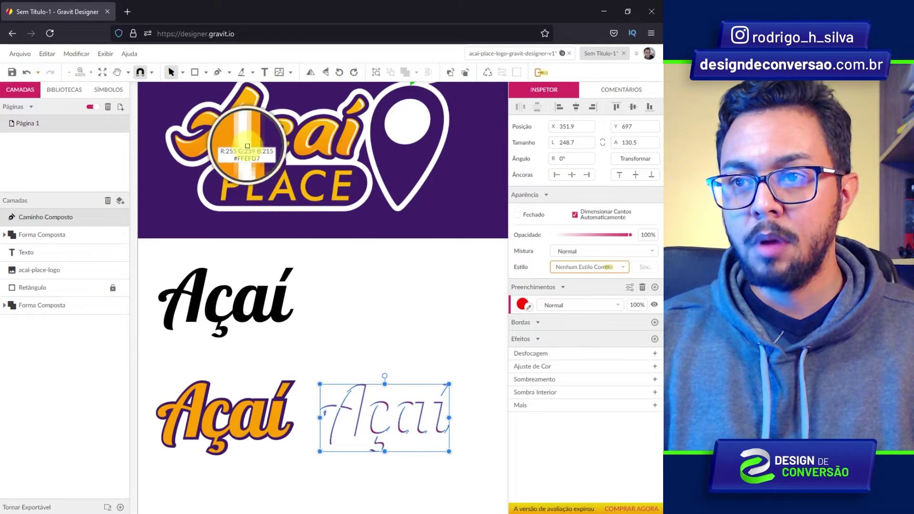
click(246, 145)
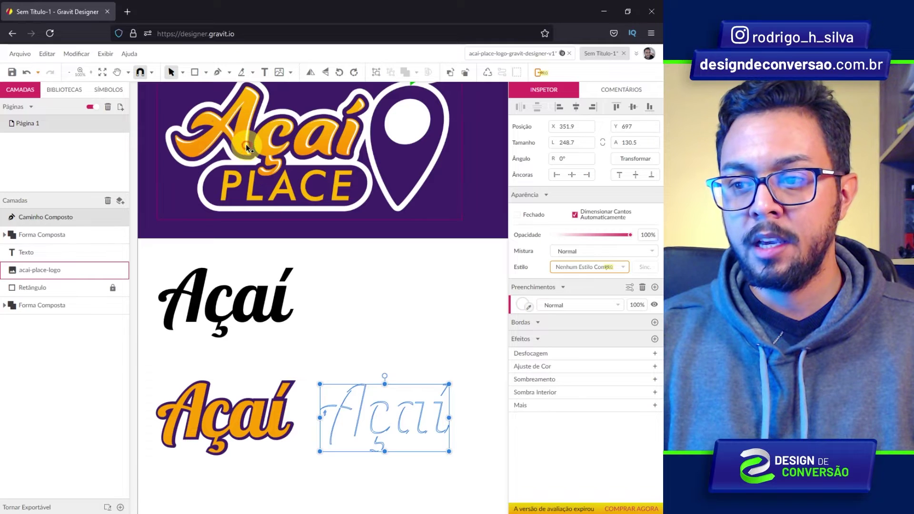
drag(387, 407, 229, 403)
key(Escape)
Zoom into the orange Açaí and nudge a layer to align the lettering
key(z)
click(240, 422)
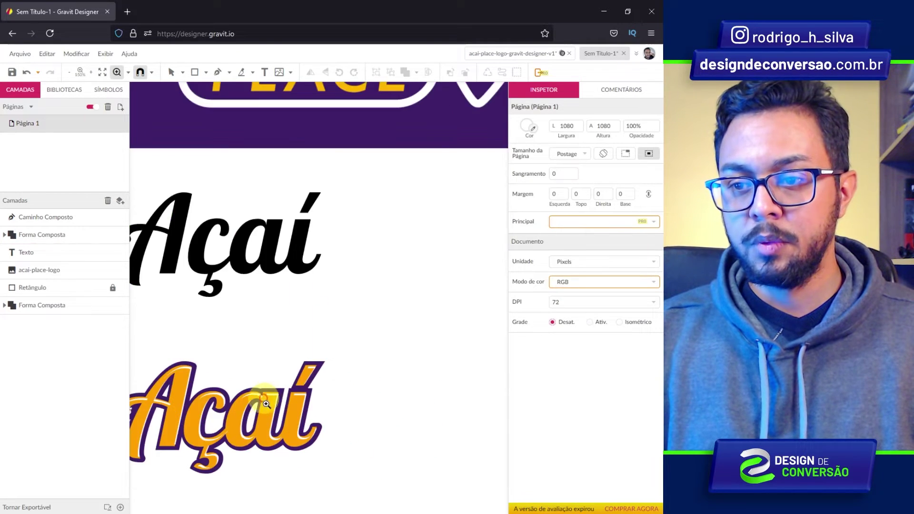
click(240, 408)
mouse_move(241, 408)
mouse_down()
mouse_move(375, 325)
mouse_move(385, 302)
mouse_up()
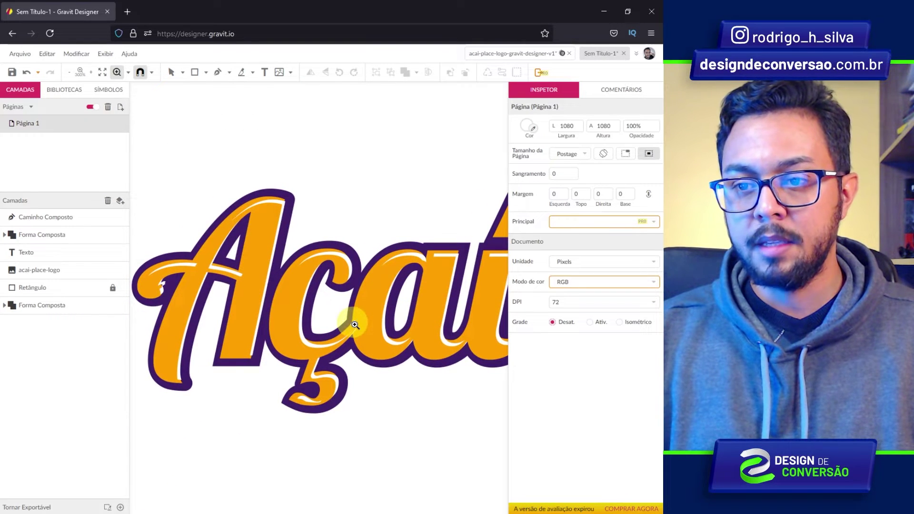
key(v)
click(265, 229)
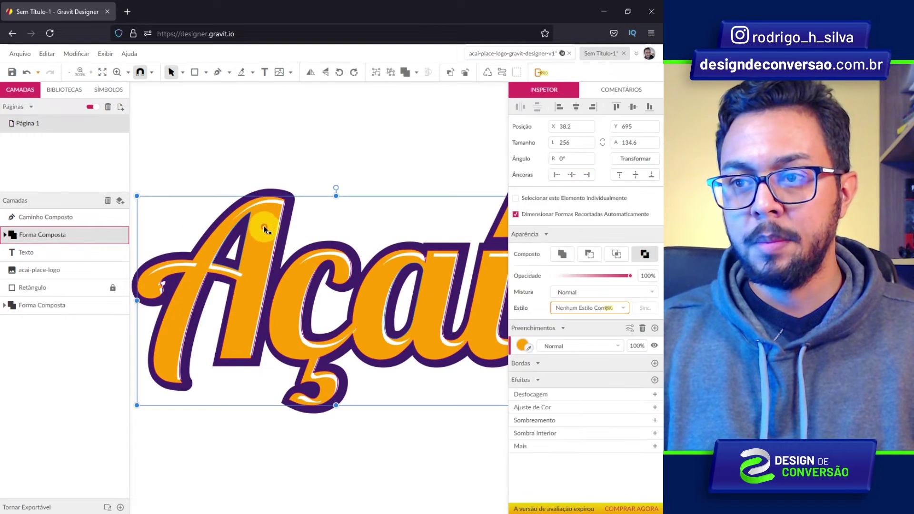
drag(264, 224, 278, 198)
alt+click(264, 366)
Move the black Açaí aside and enlarge the layered Açaí to about 391 × 210 below the banner
scroll(372, 348, up, 2)
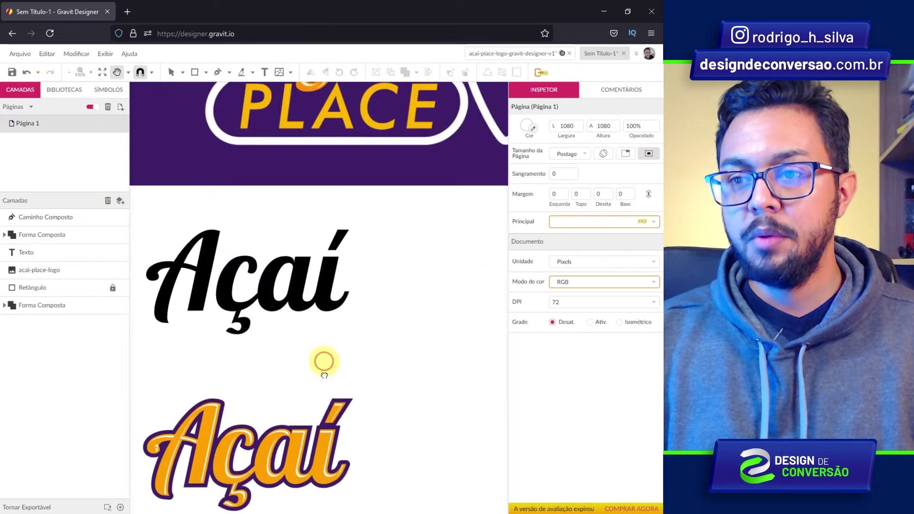
scroll(322, 362, up, 3)
scroll(296, 346, up, 2)
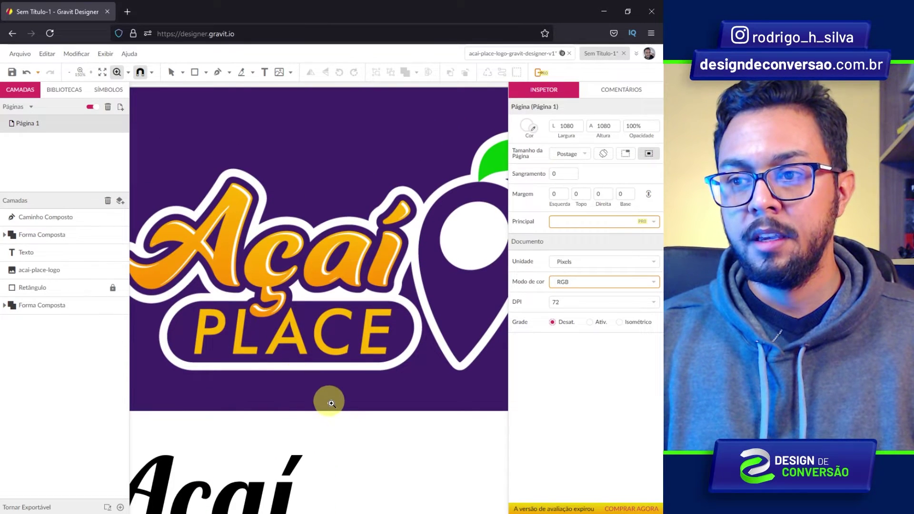
mouse_move(333, 423)
mouse_down()
mouse_move(336, 233)
mouse_move(375, 301)
mouse_up()
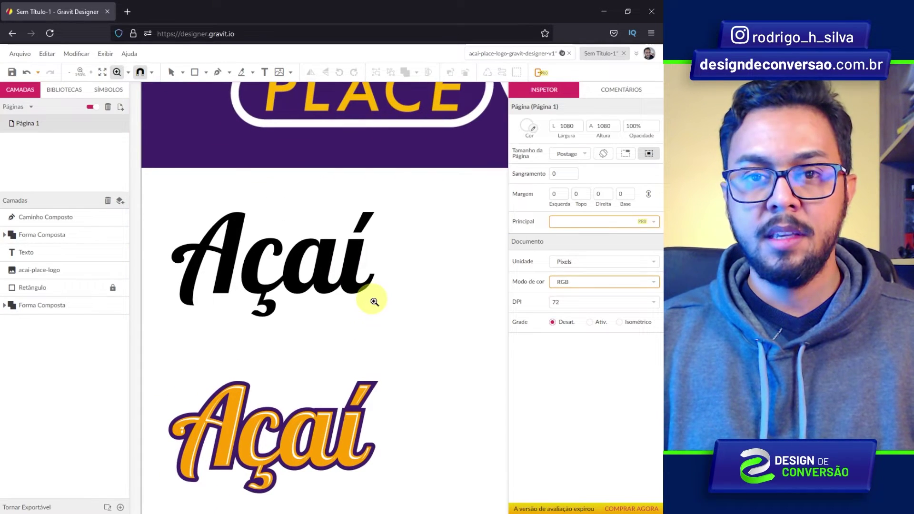
key(ctrl+0)
key(v)
drag(190, 304, 484, 313)
drag(303, 327, 168, 420)
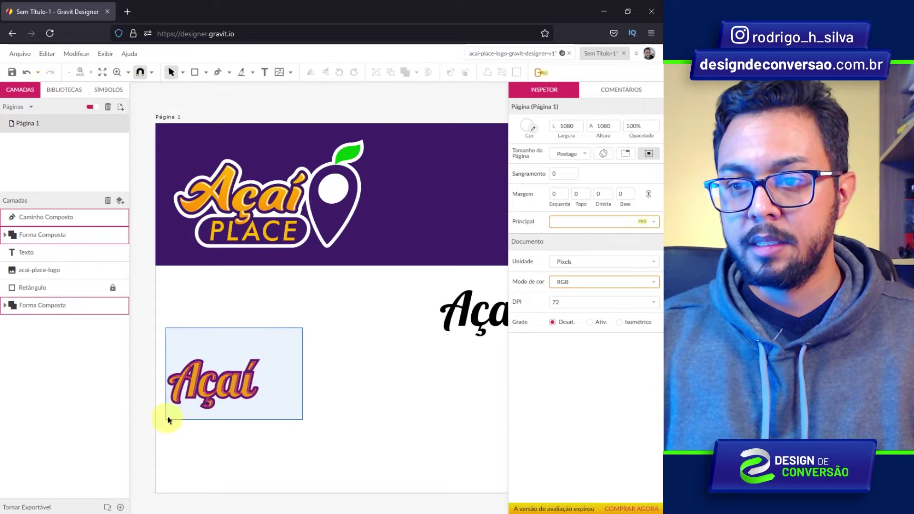
mouse_move(238, 391)
mouse_down()
mouse_move(247, 301)
mouse_move(313, 347)
mouse_up()
click(313, 383)
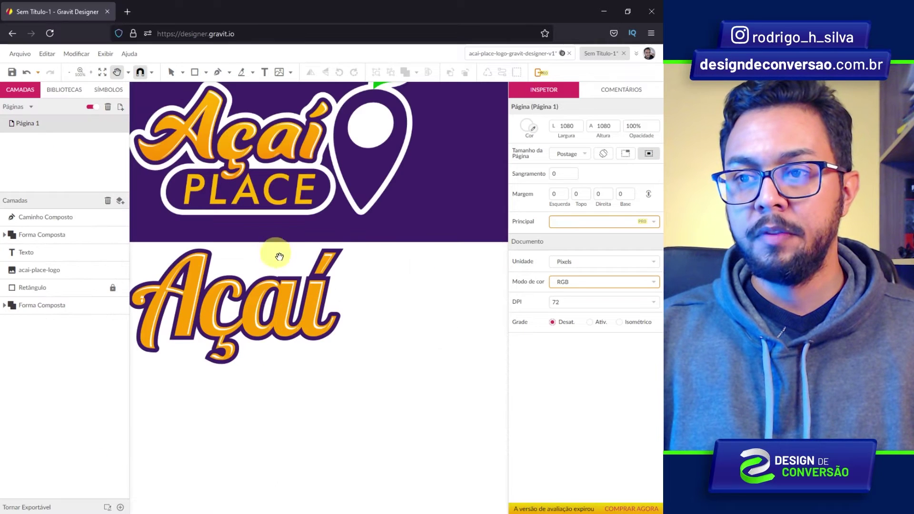
drag(279, 256, 322, 270)
key(z)
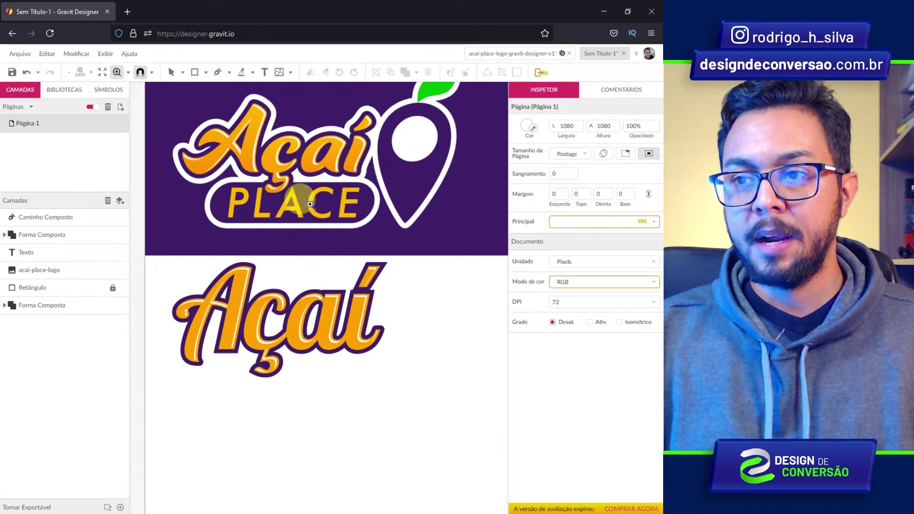
Draw a fully rounded pill rectangle and fill it with the logo's purple
click(194, 72)
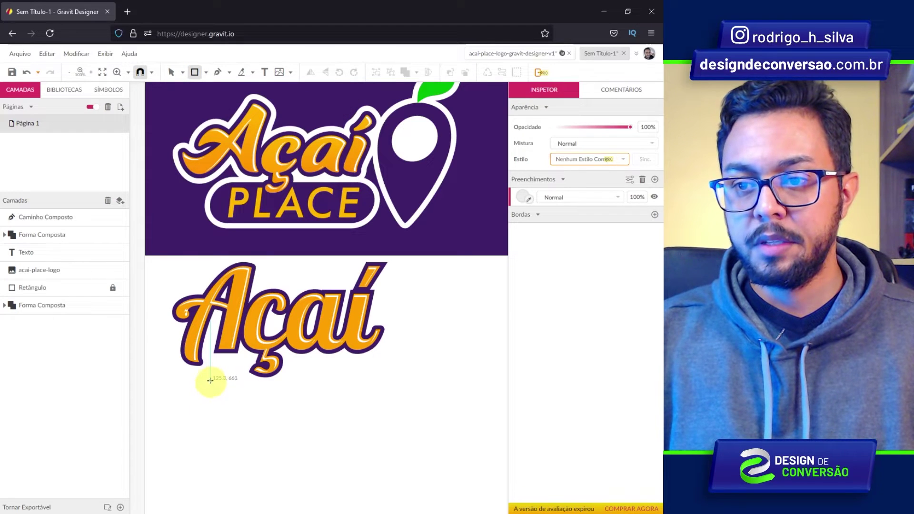
drag(210, 378, 379, 415)
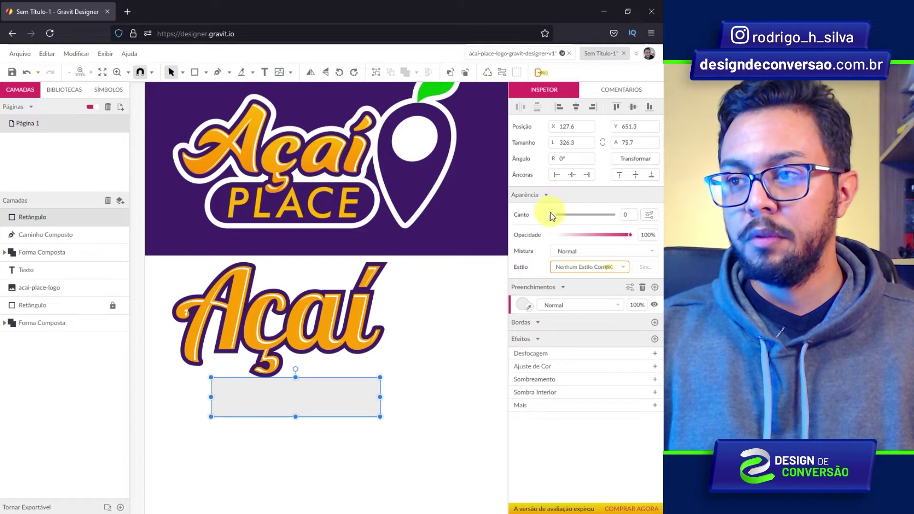
drag(556, 215, 567, 215)
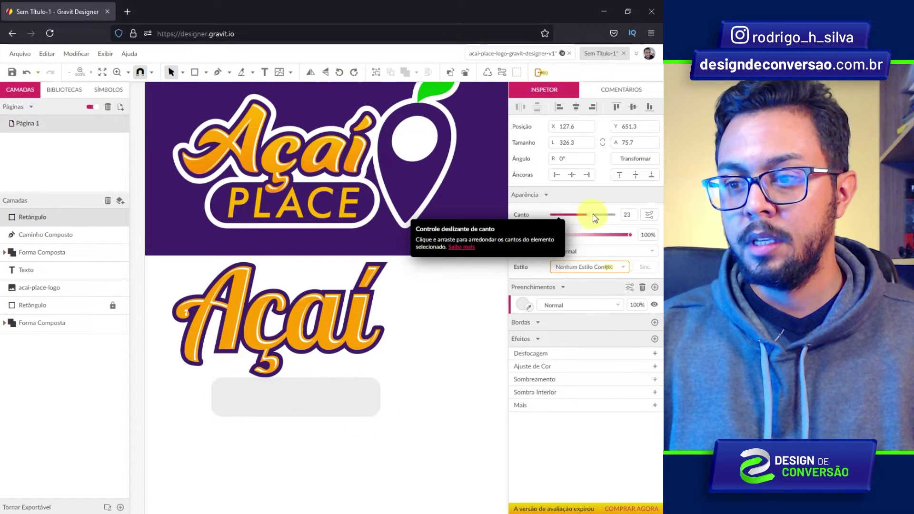
drag(629, 213, 637, 213)
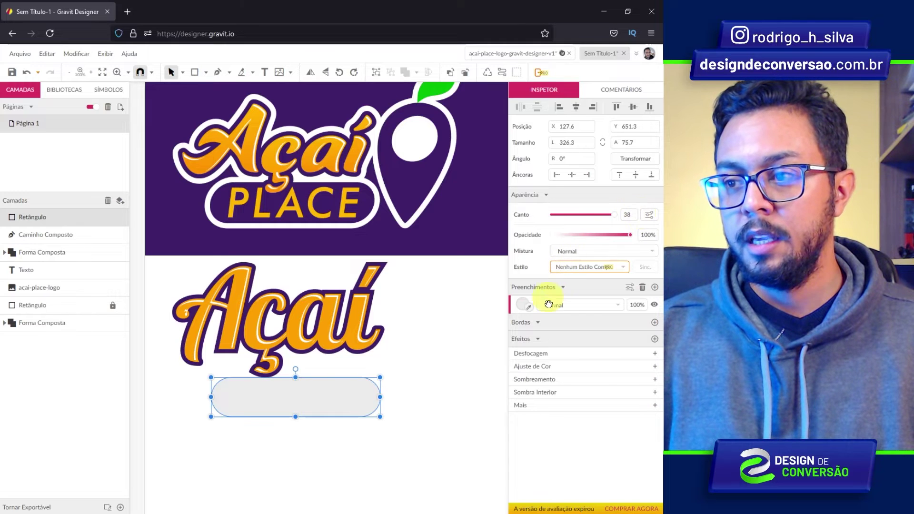
click(529, 307)
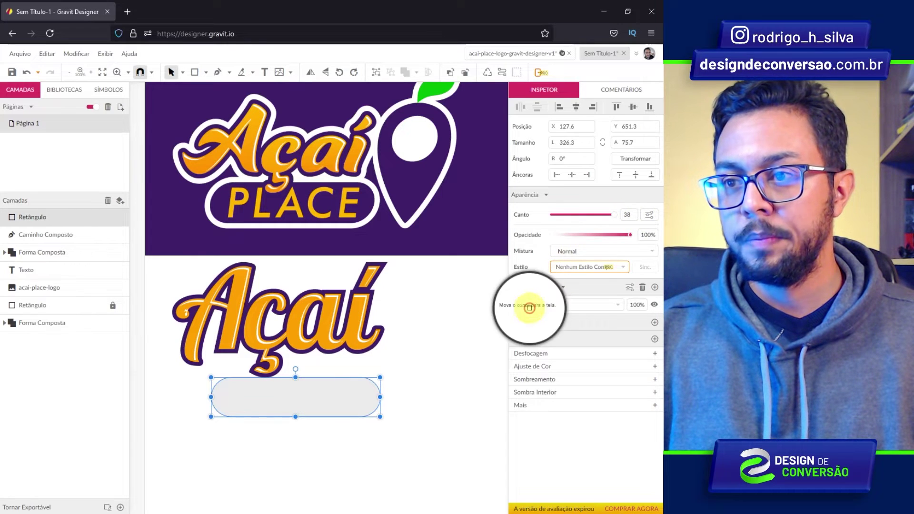
click(412, 186)
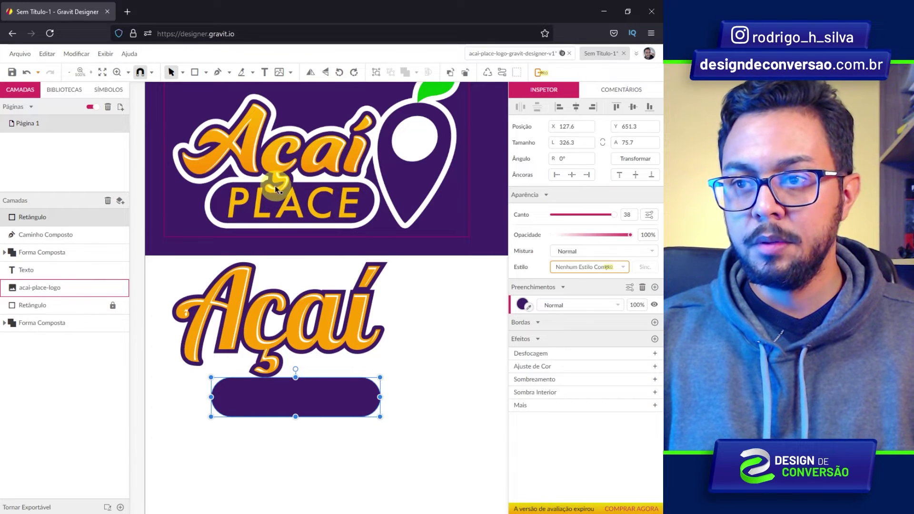
Place the purple pill just beneath the Açaí lettering and send it to the back
drag(336, 405, 335, 395)
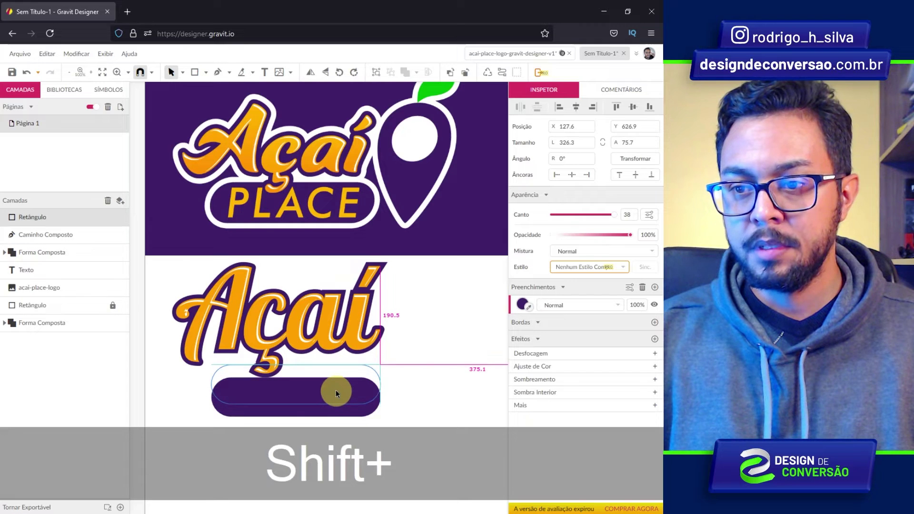
drag(335, 393, 336, 393)
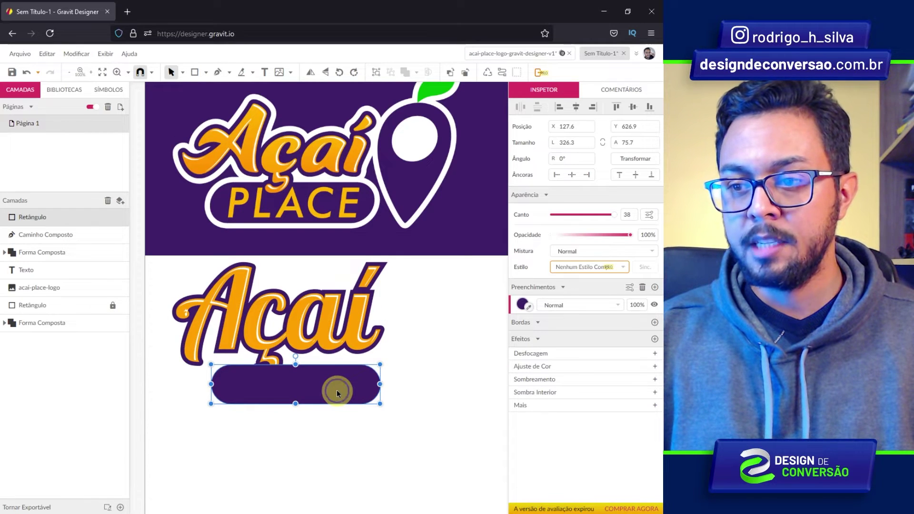
right_click(336, 390)
mouse_move(385, 246)
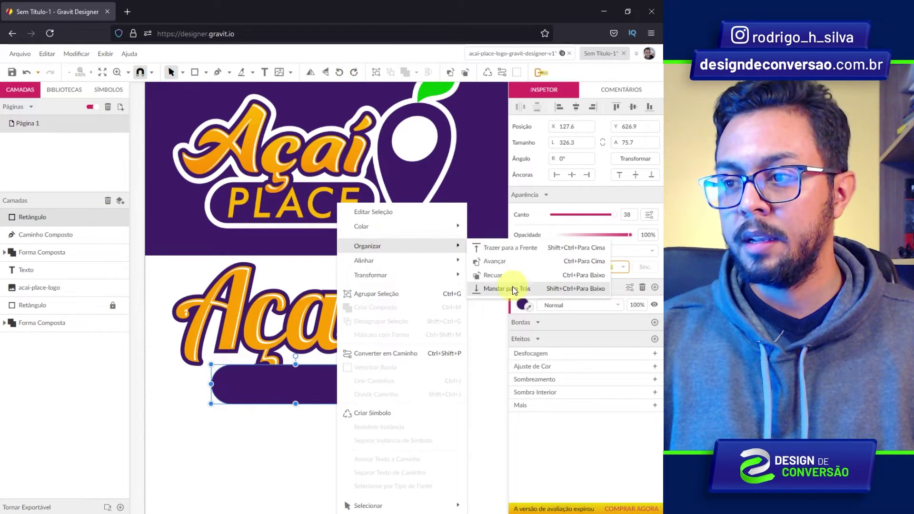
click(513, 289)
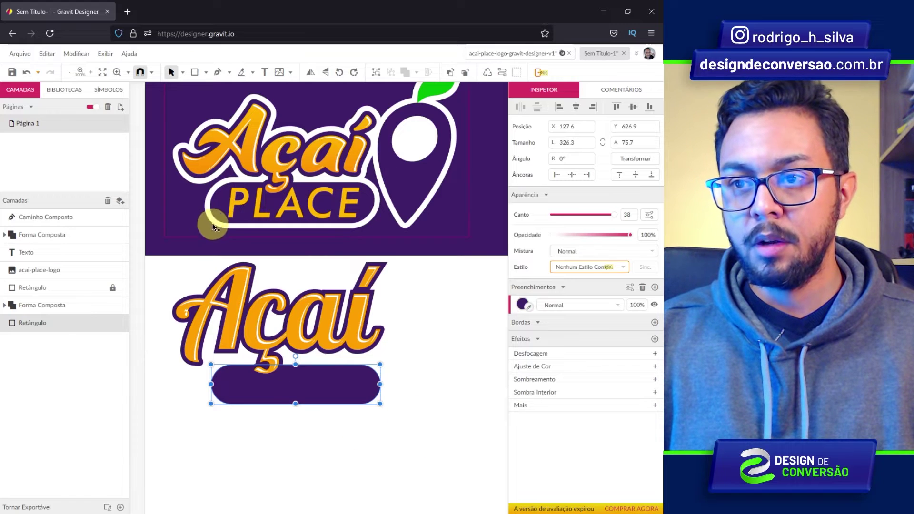
Add a 'PLACE' text object set in Open Sans Bold
click(265, 73)
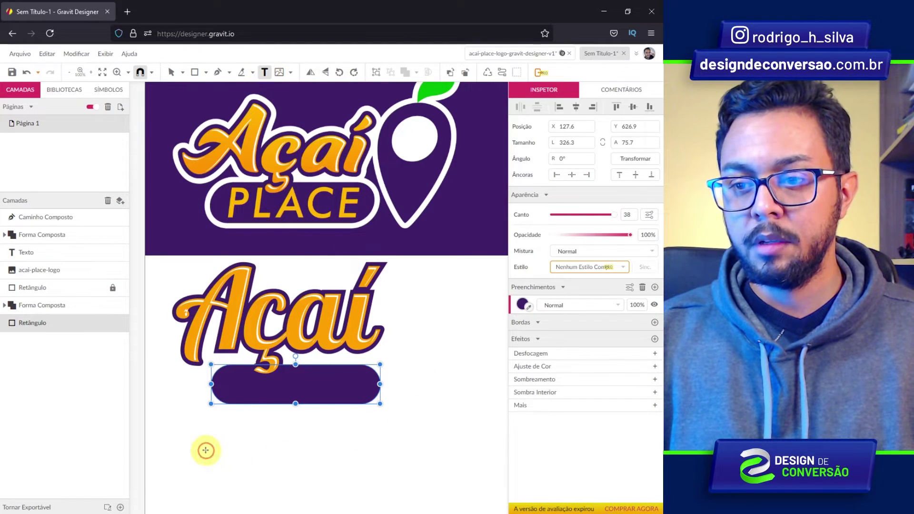
click(206, 450)
text(P)
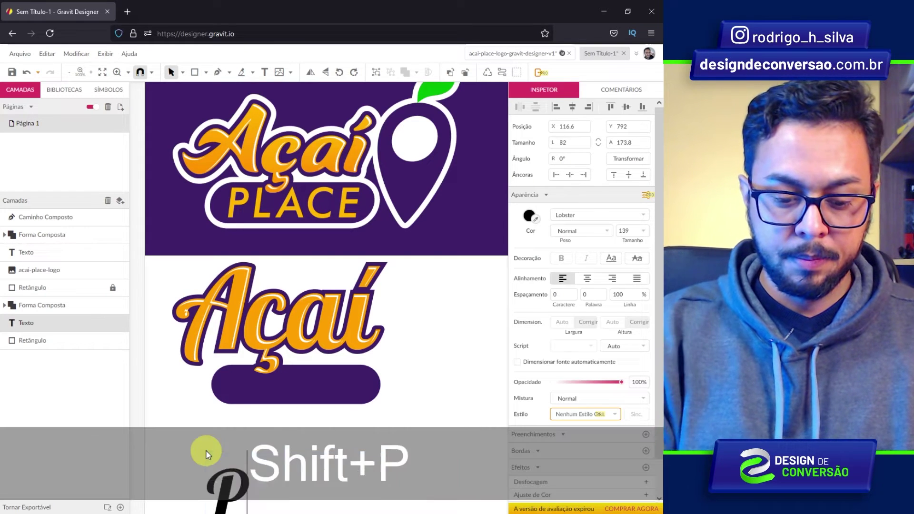
text(LACE)
key(ctrl+a)
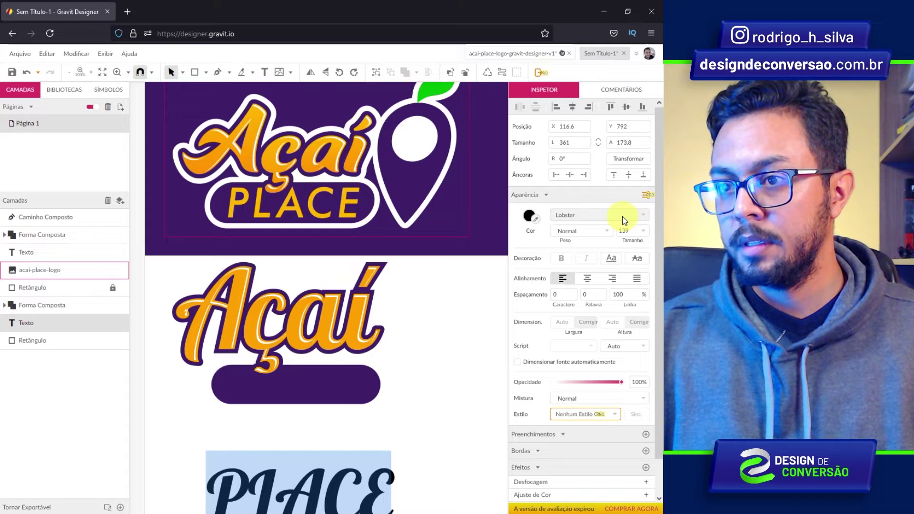
click(622, 216)
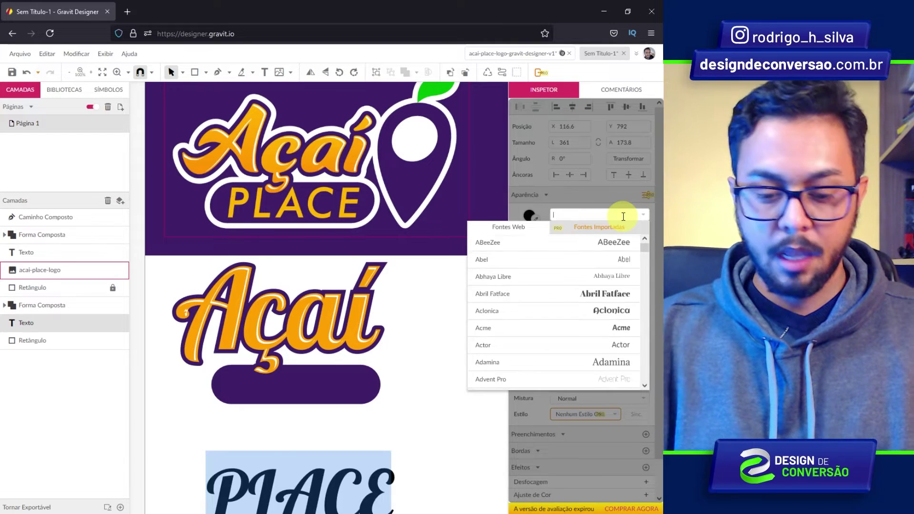
text(open)
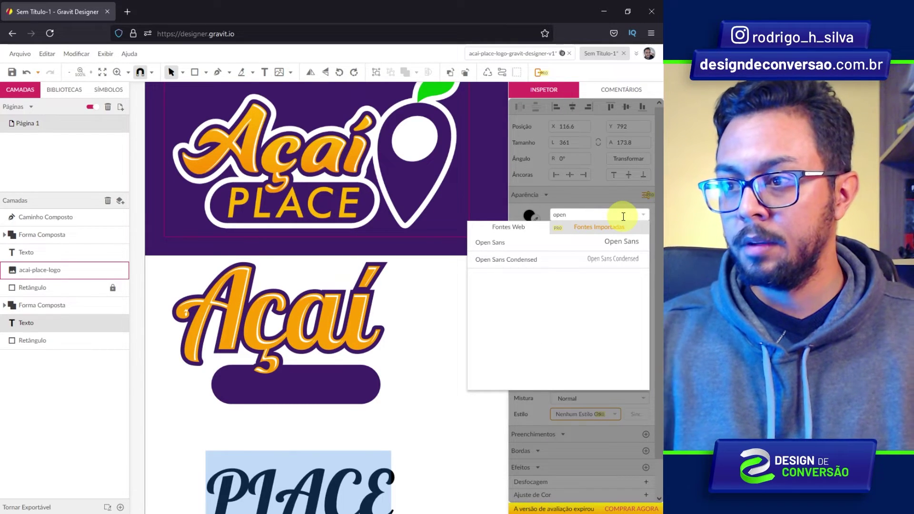
click(521, 244)
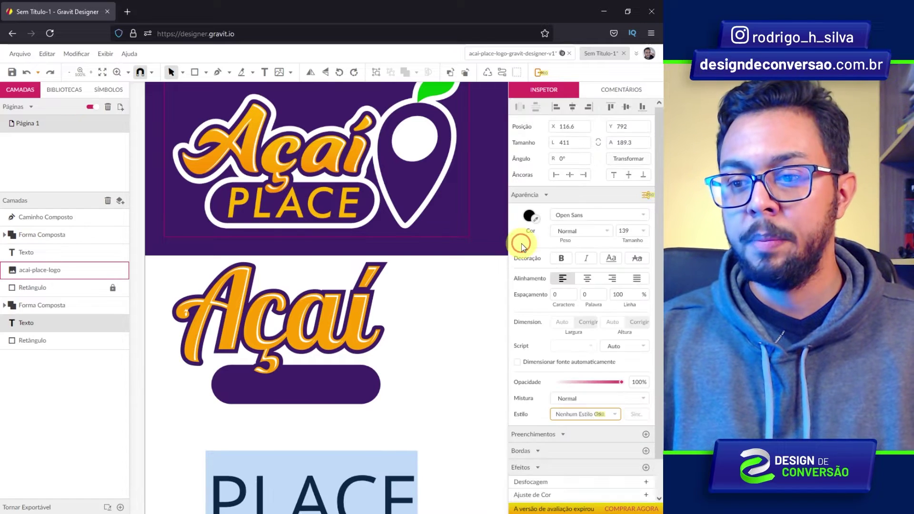
click(564, 260)
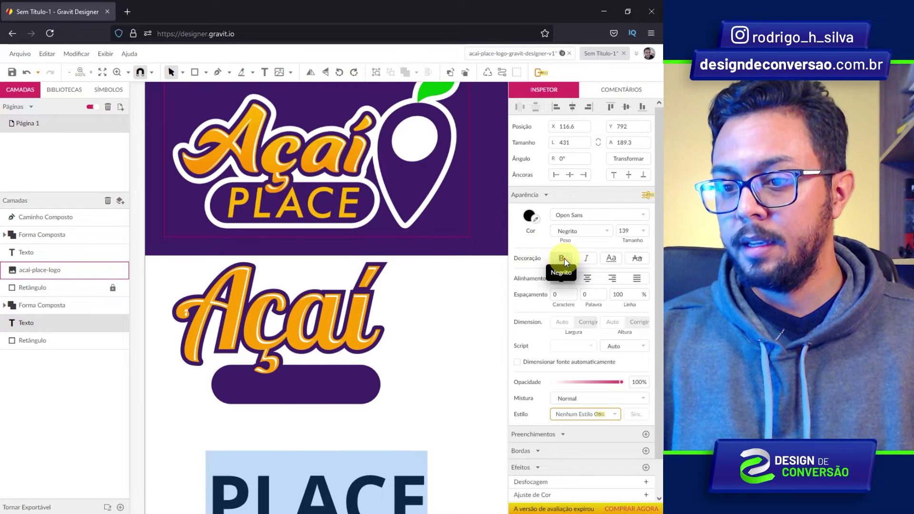
click(418, 387)
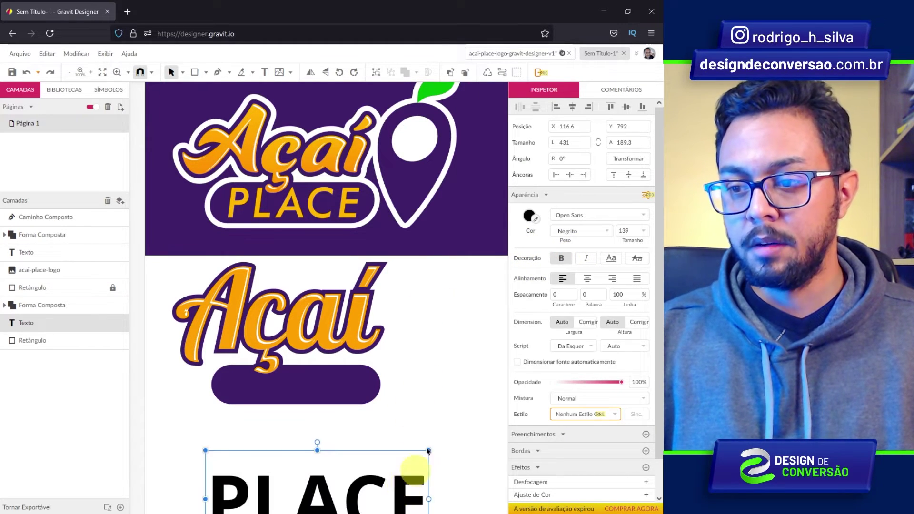
Shrink PLACE to size 82, move it onto the pill, and bring it in front
drag(394, 498, 400, 436)
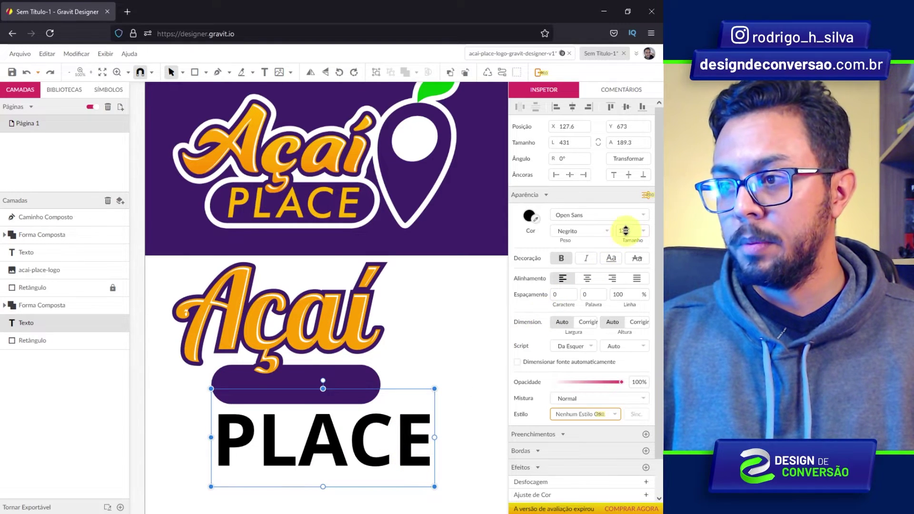
drag(625, 230, 629, 242)
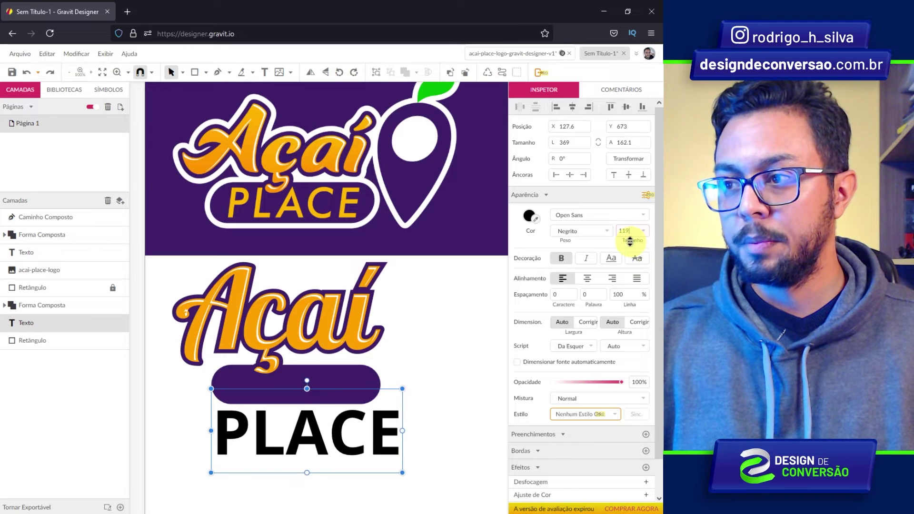
drag(629, 242, 620, 273)
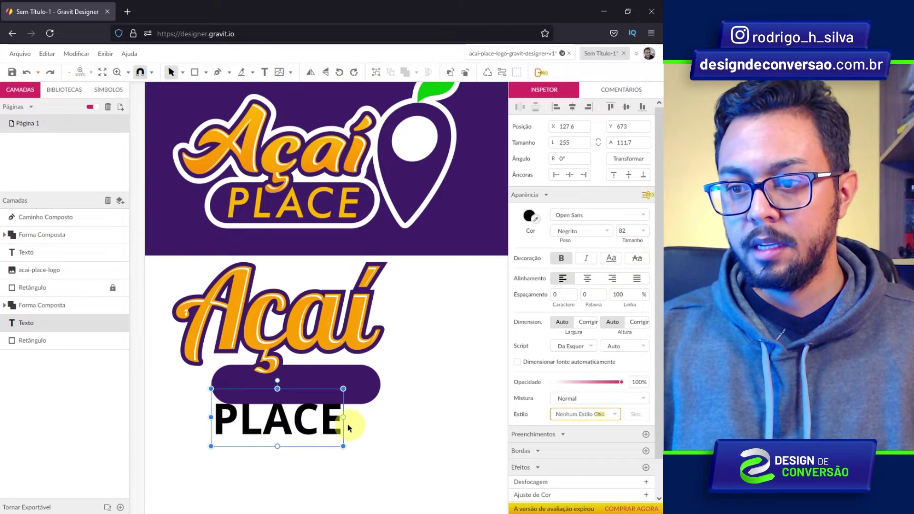
drag(325, 424, 330, 393)
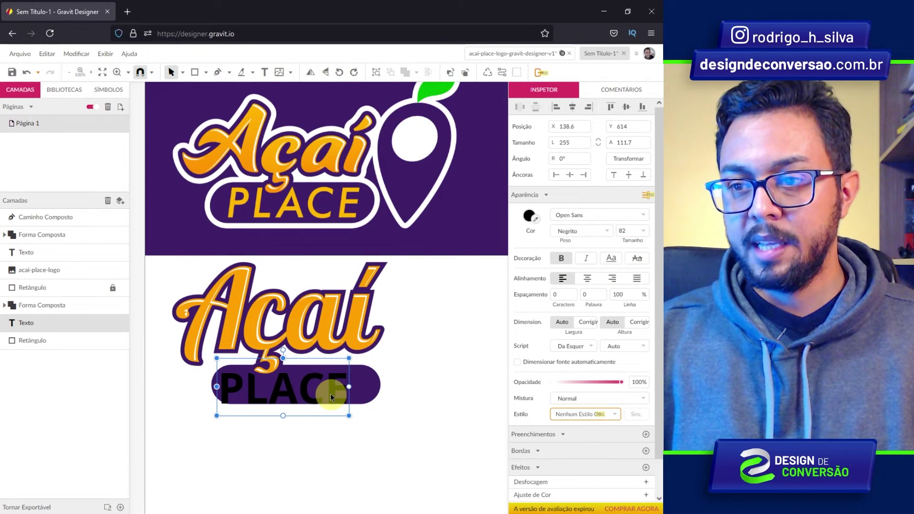
right_click(330, 393)
mouse_move(362, 246)
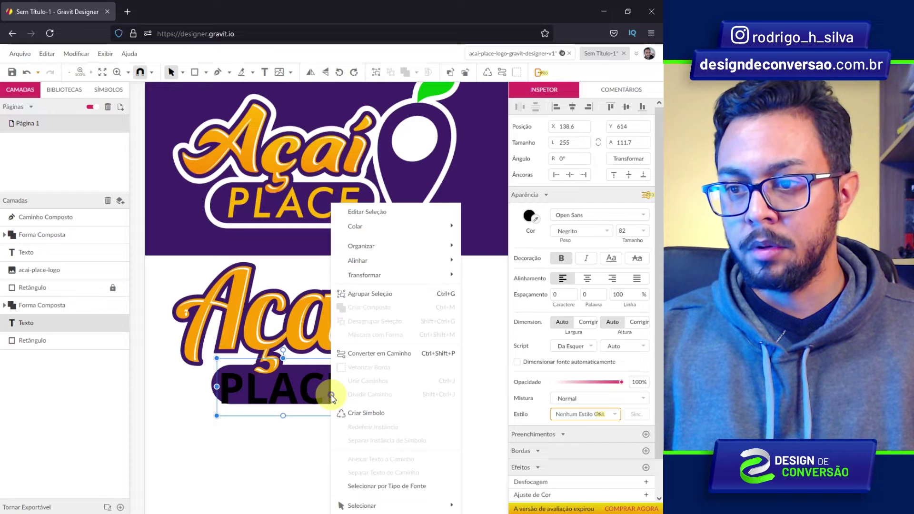
click(490, 248)
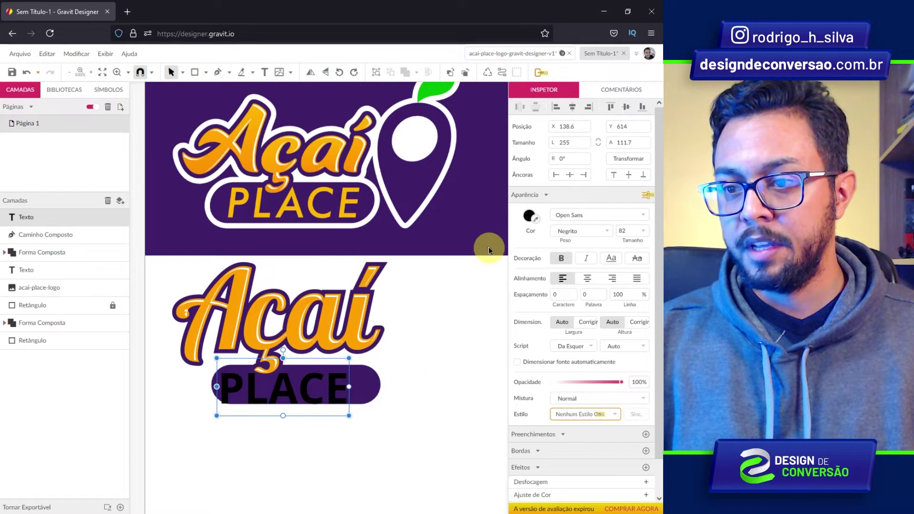
Colour PLACE the Açaí orange, reduce it to size 67, and nudge it into position
click(537, 224)
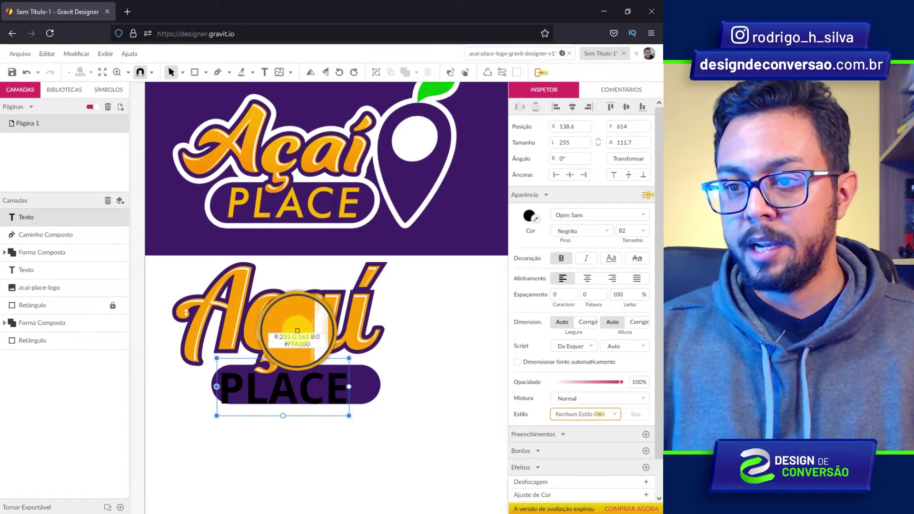
click(295, 286)
drag(307, 390, 312, 387)
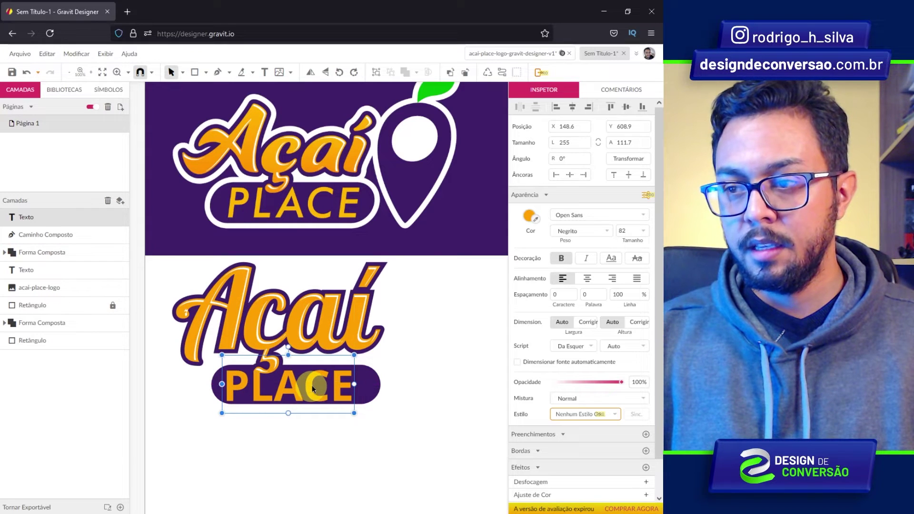
drag(634, 232, 435, 366)
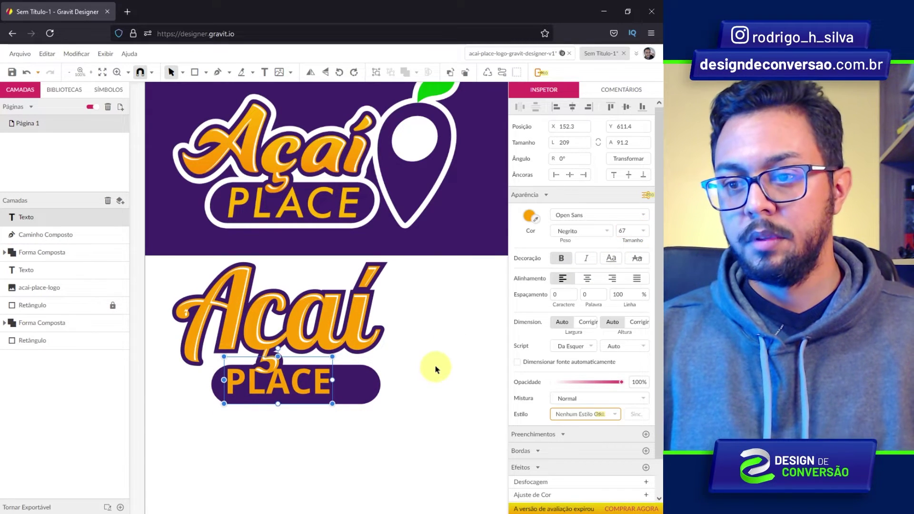
key(Down)
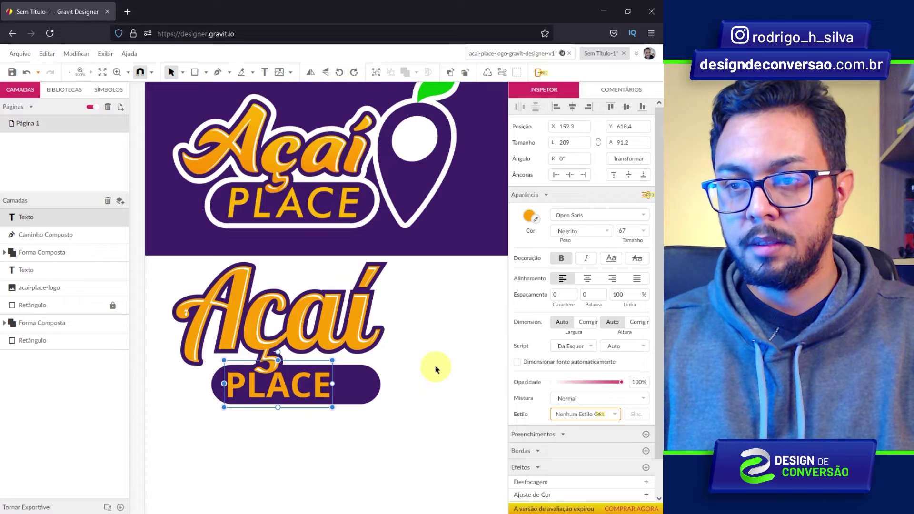
key(Right)
key(Right)
key(Down)
key(Up)
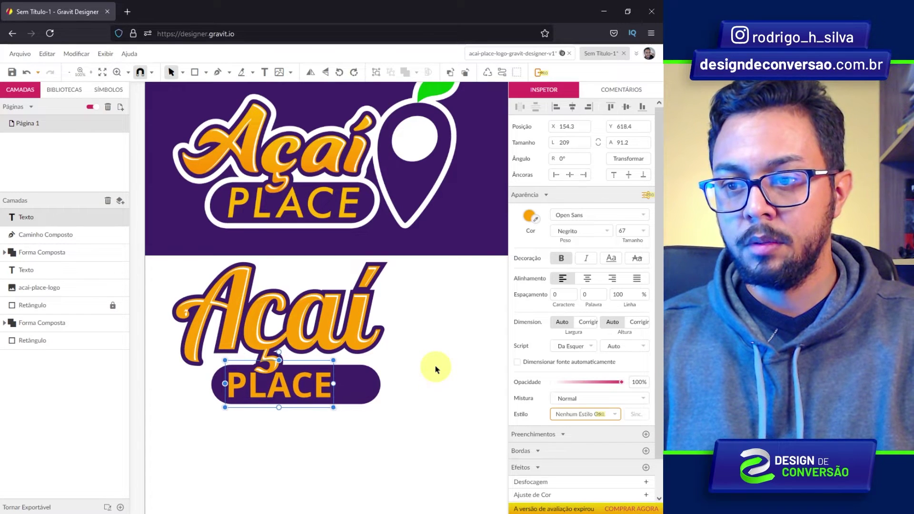
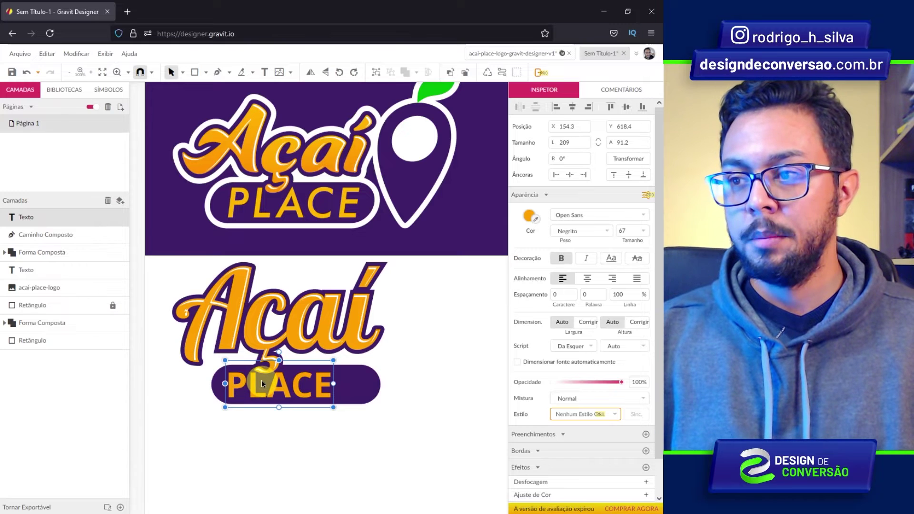
Left-align the PLACE text and widen its character spacing to about 13
click(563, 280)
drag(563, 296, 566, 292)
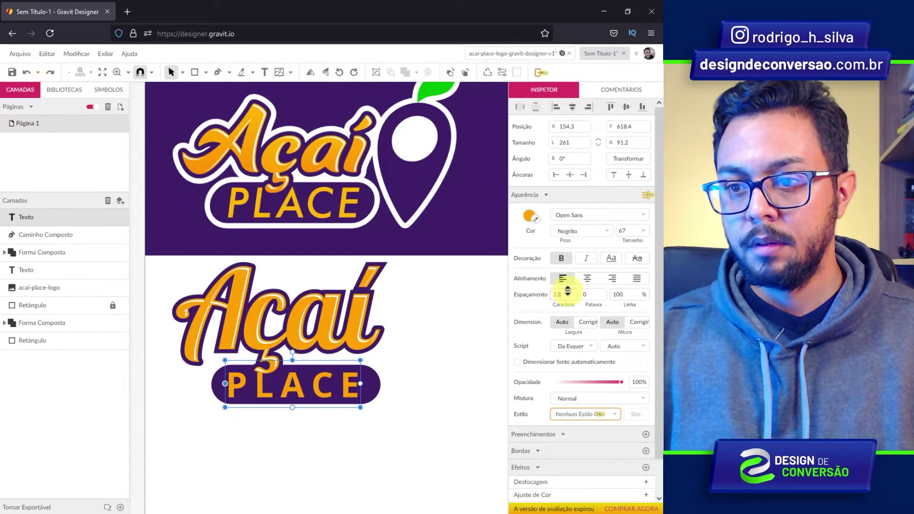
click(403, 412)
Nudge the purple pill and its PLACE text slightly left together
click(373, 387)
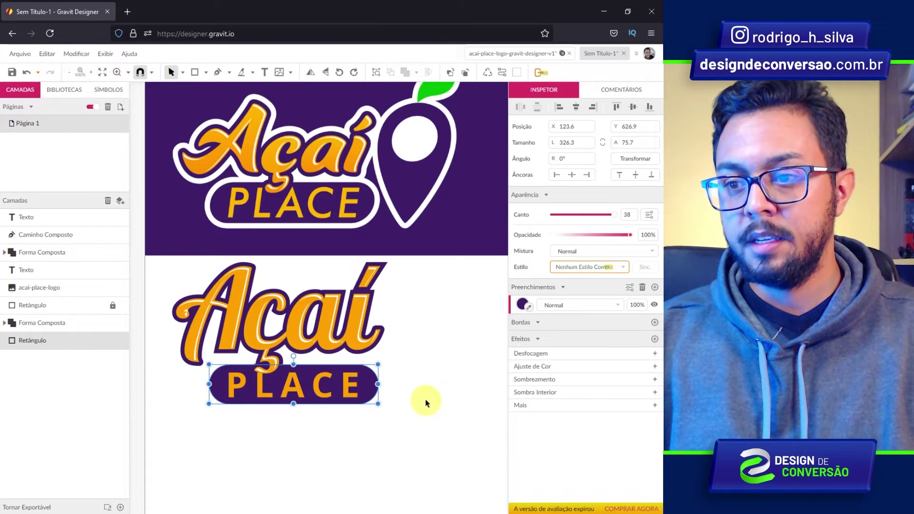
drag(410, 422, 338, 379)
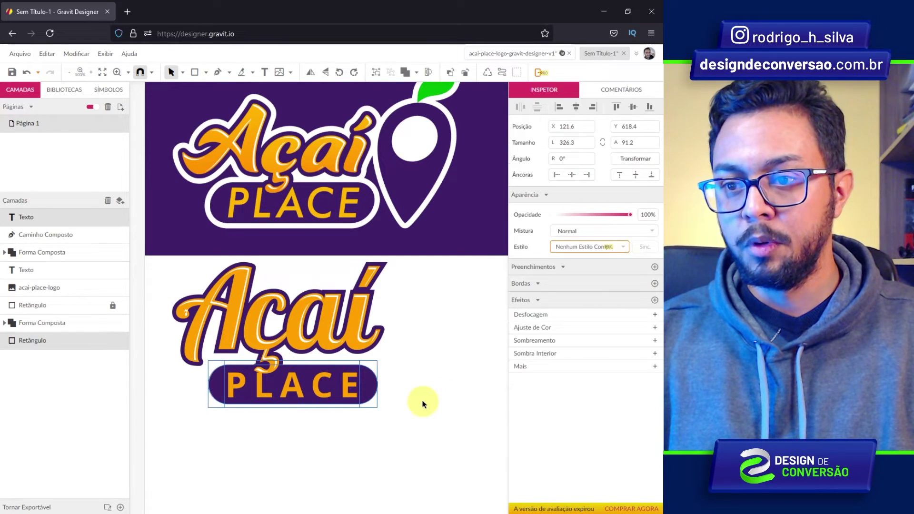
key(shift+Left)
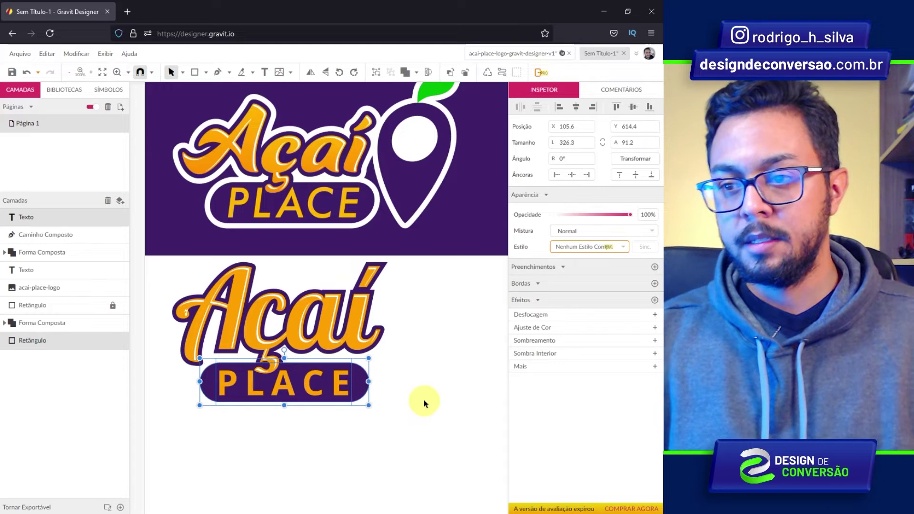
click(424, 399)
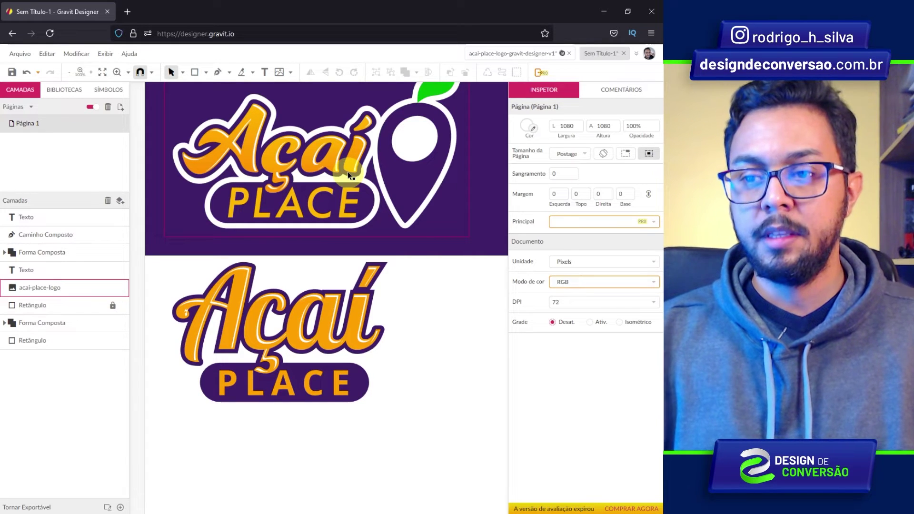
Convert the PLACE lettering to outlines with Converter em Caminho
click(335, 384)
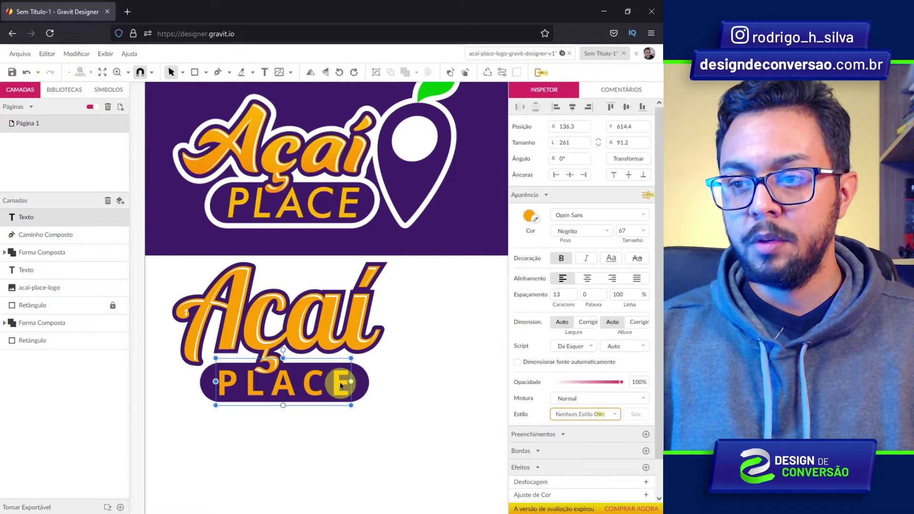
right_click(338, 380)
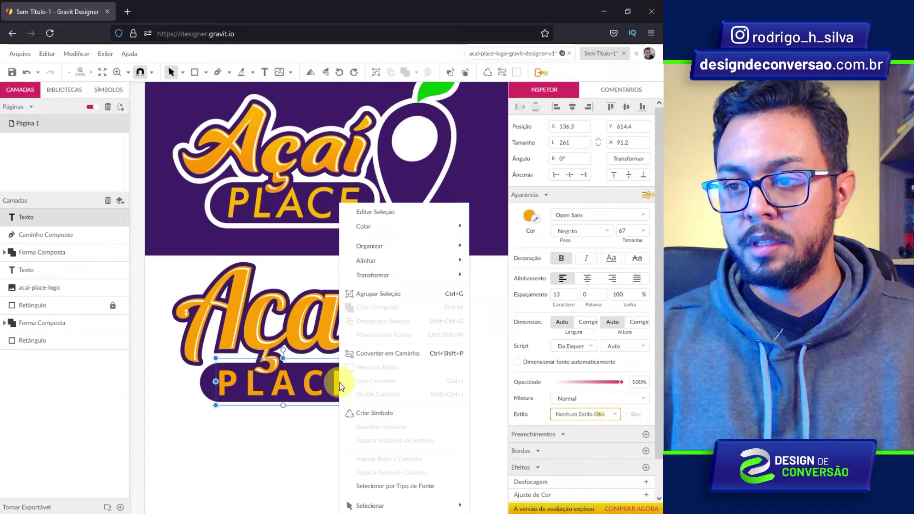
click(411, 356)
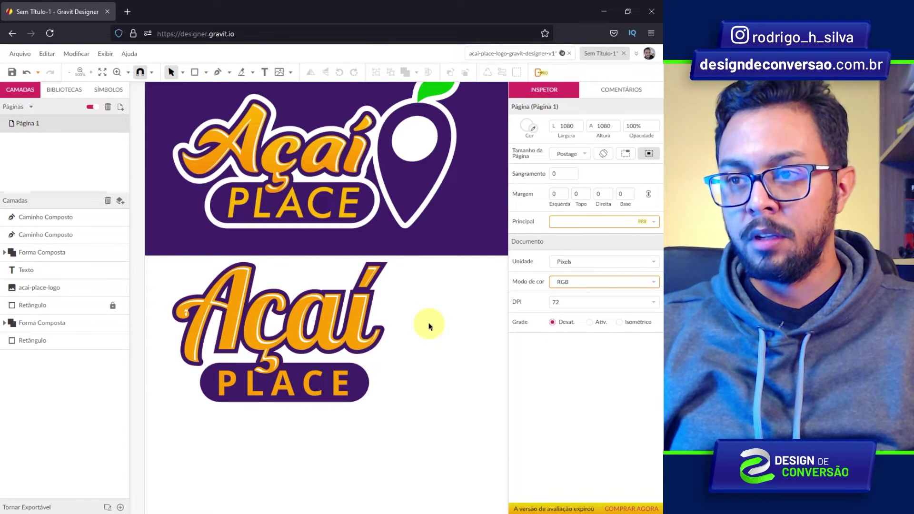
drag(427, 332, 409, 376)
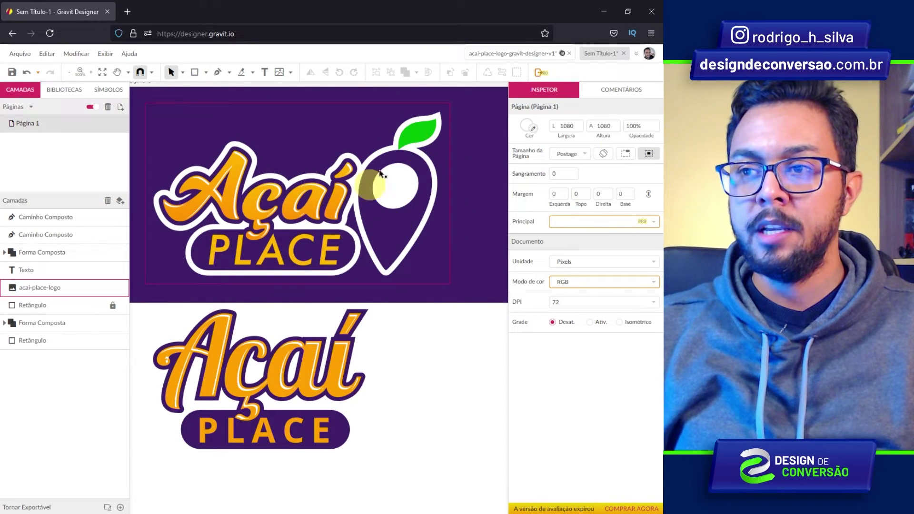
drag(413, 439, 350, 421)
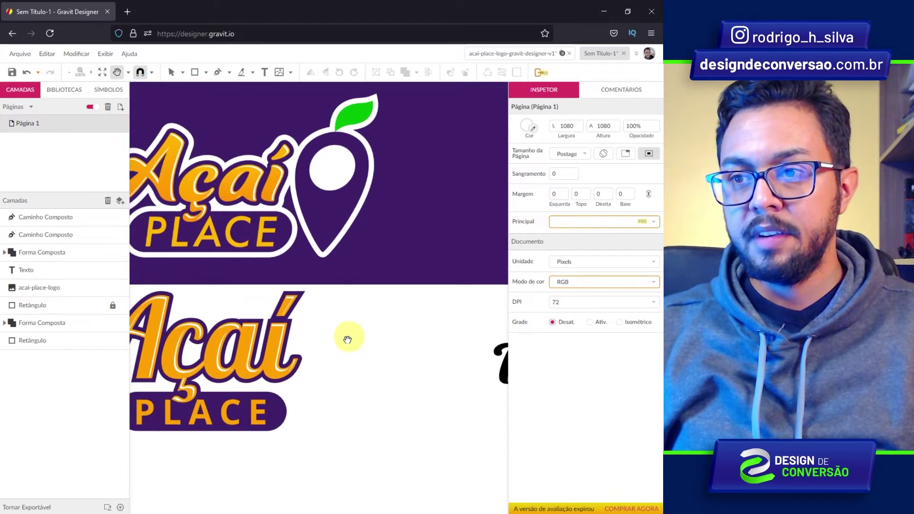
key(ctrl+z)
Draw a light gray square right of the lower logo and convert it to a path
key(p)
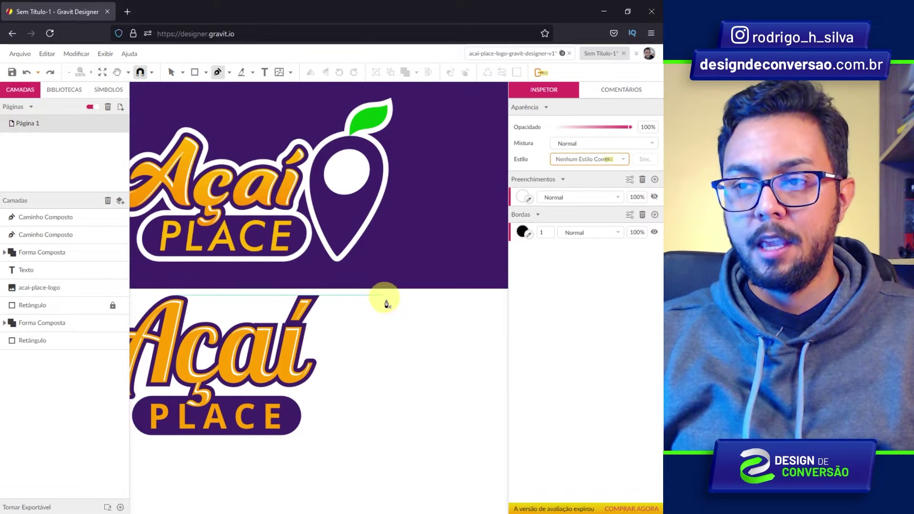
scroll(239, 117, up, 1)
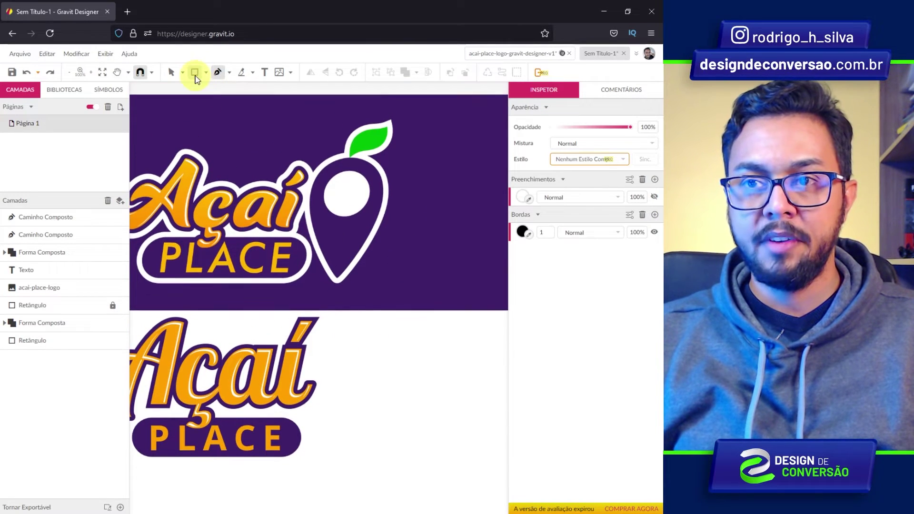
click(195, 75)
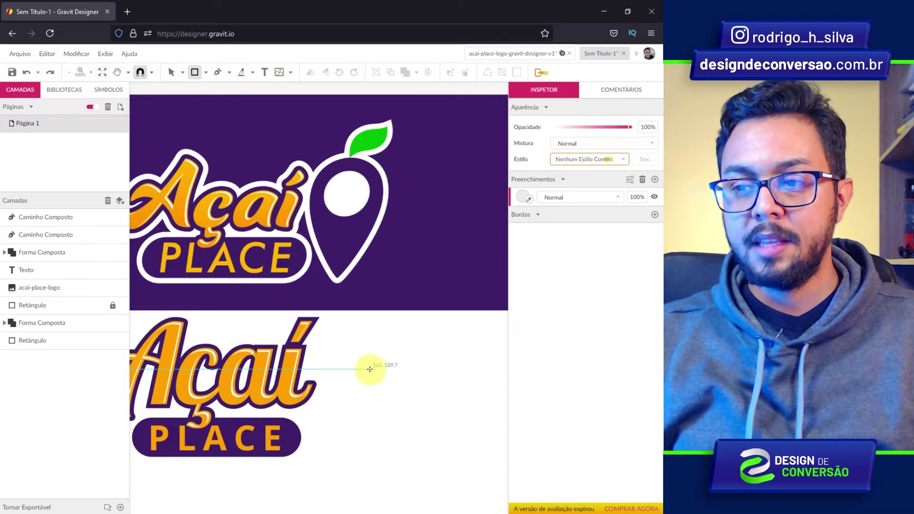
drag(370, 370, 439, 439)
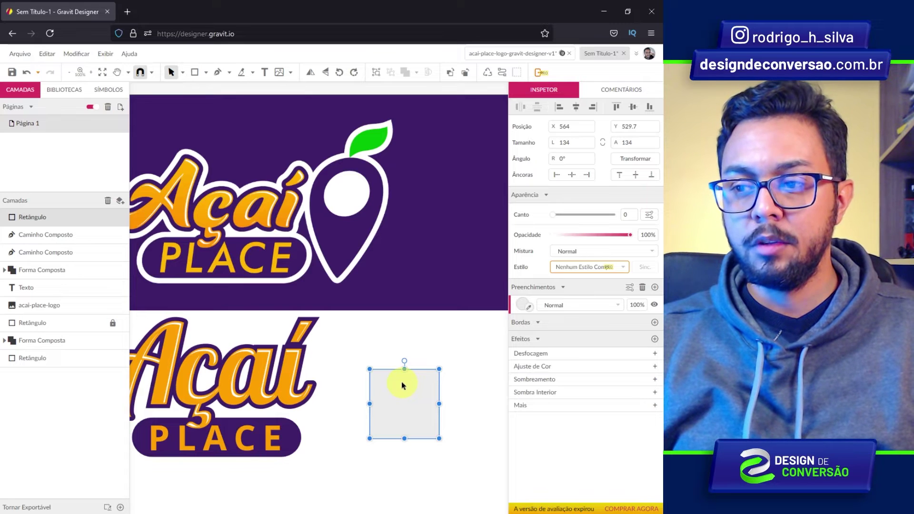
right_click(402, 382)
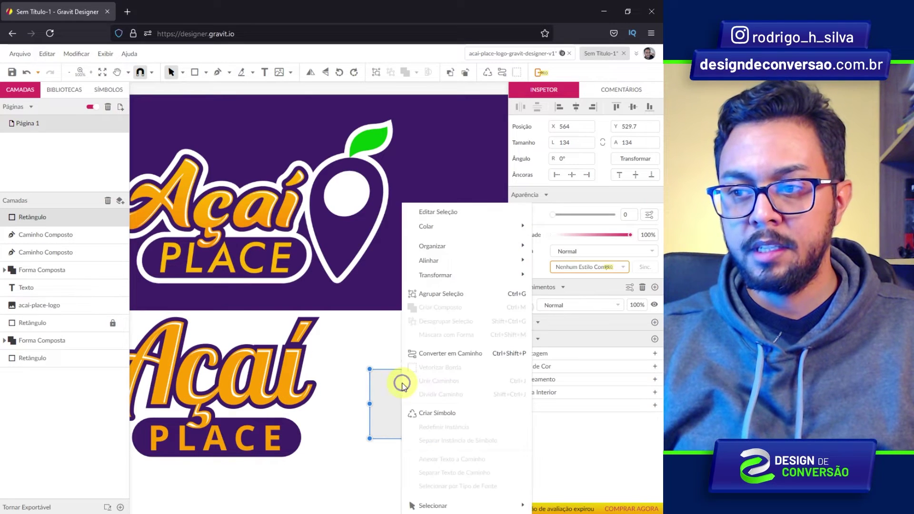
click(461, 359)
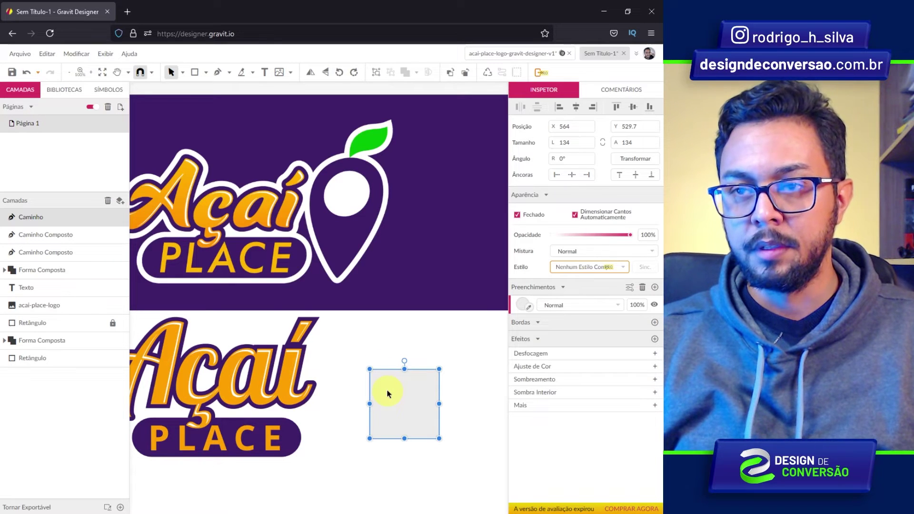
click(181, 74)
Delete the square's top-left anchor and stretch the bottom anchor straight down
click(196, 98)
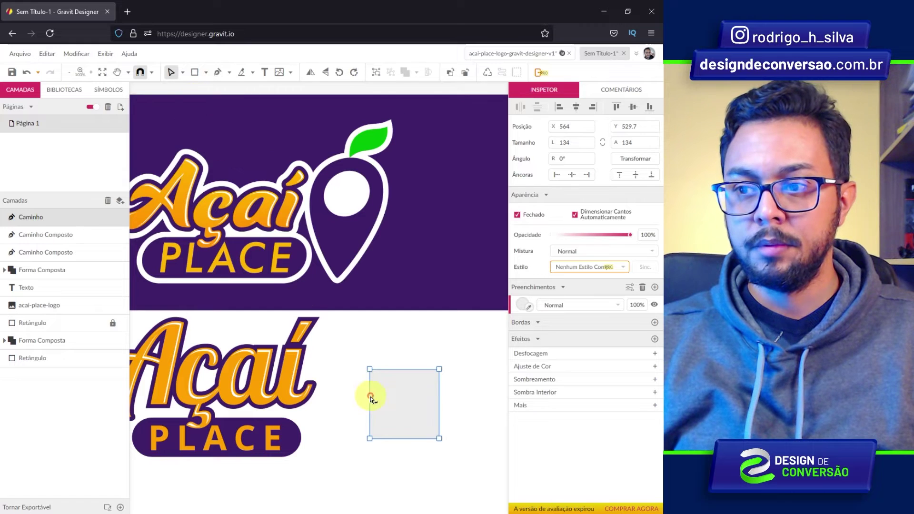
click(369, 369)
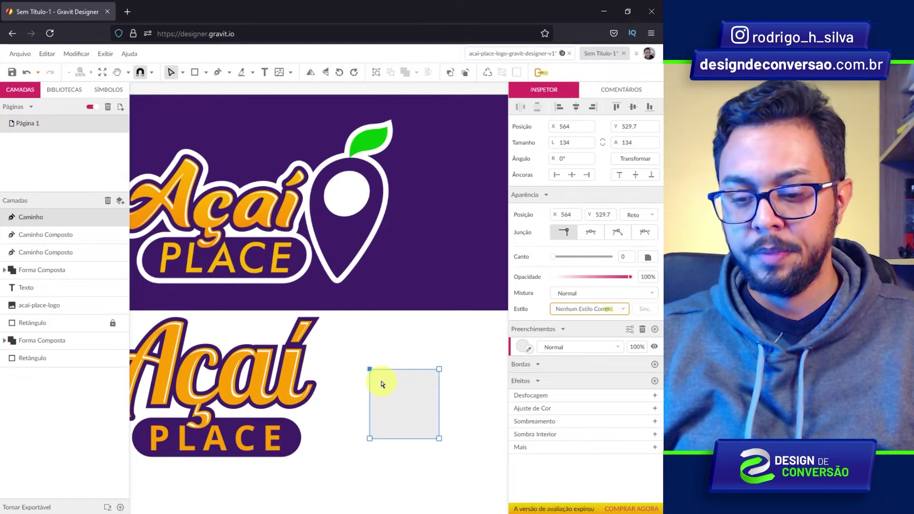
key(Delete)
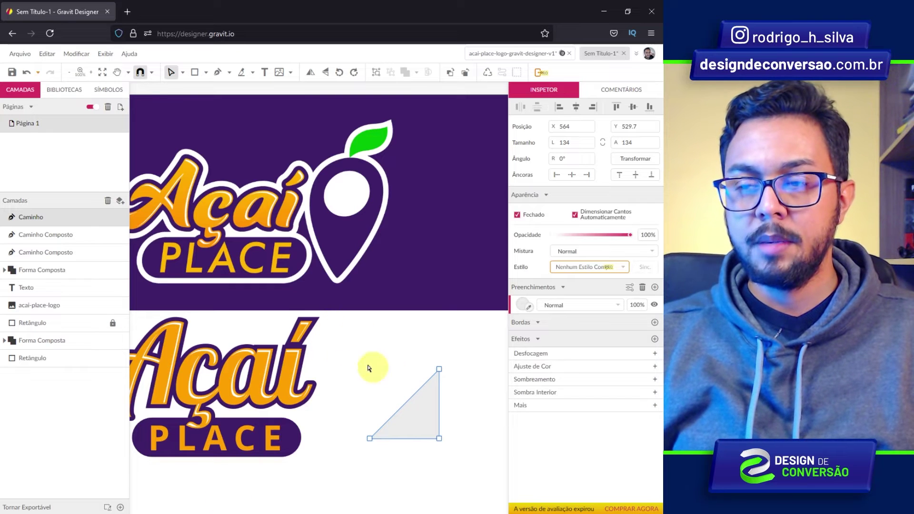
drag(388, 366, 354, 324)
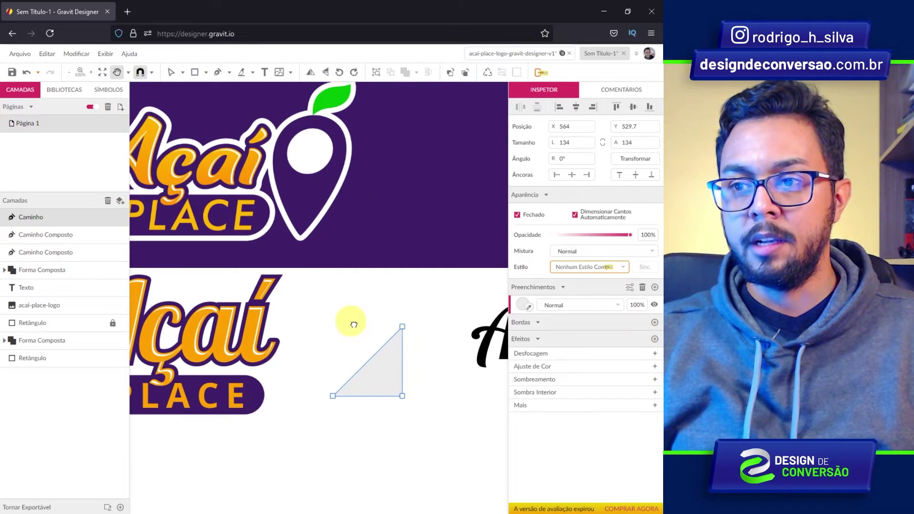
key(v)
click(402, 397)
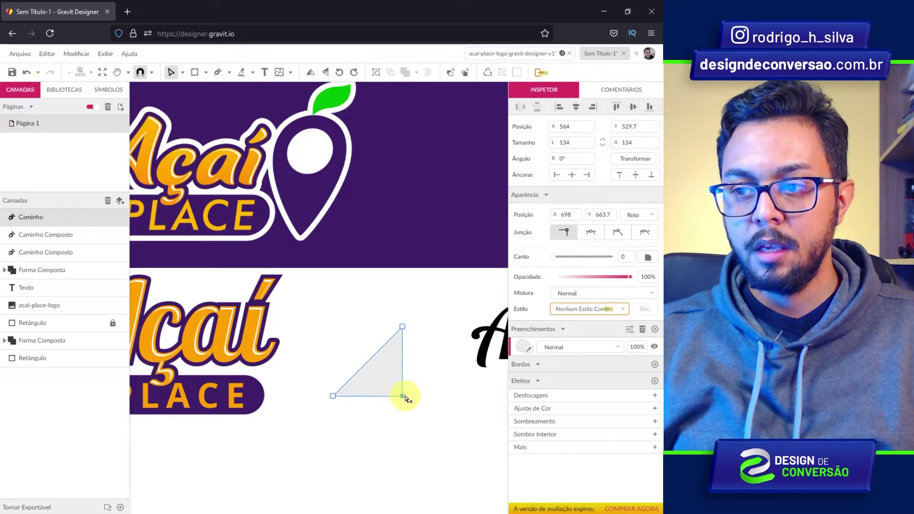
drag(402, 396, 401, 498)
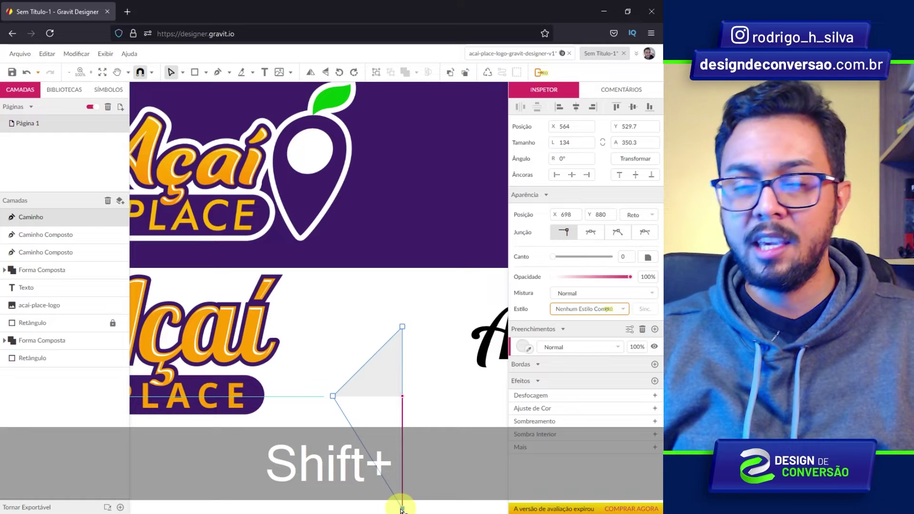
drag(402, 510, 382, 418)
key(shift+space)
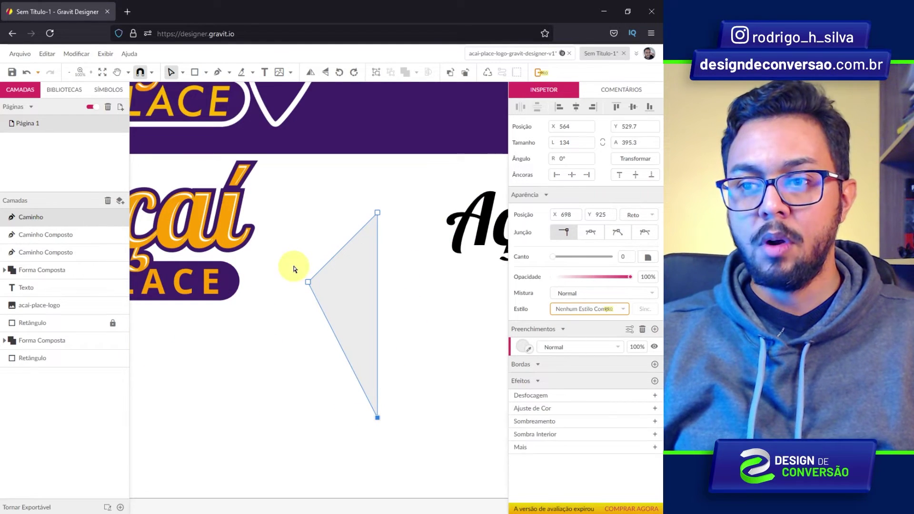
Set the left anchor's Junção to Espelhada and shape a curved left side
drag(292, 265, 320, 300)
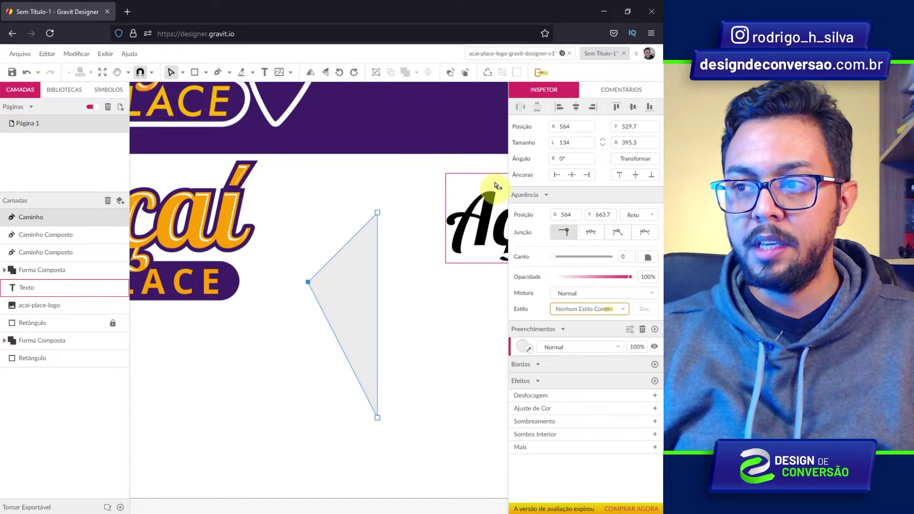
click(591, 233)
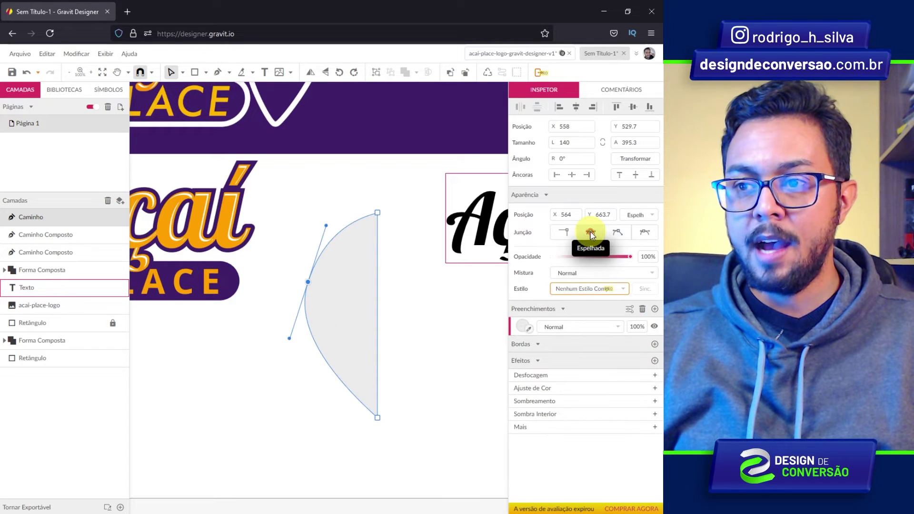
drag(290, 341, 307, 339)
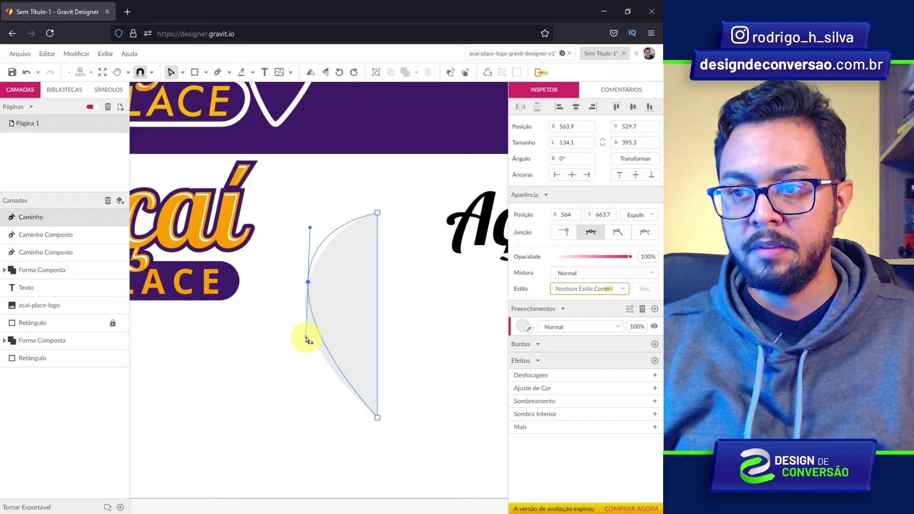
mouse_move(306, 339)
mouse_down()
mouse_move(308, 275)
mouse_move(315, 279)
mouse_up()
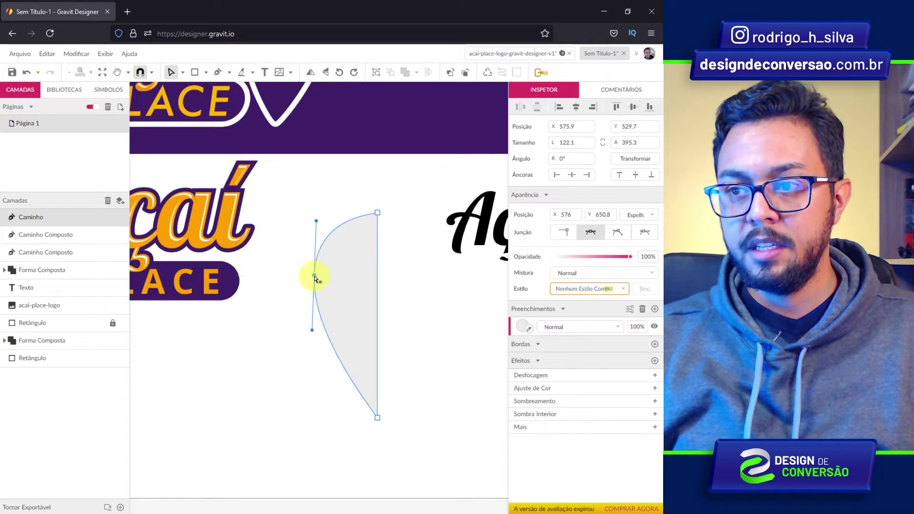
key(Escape)
click(436, 313)
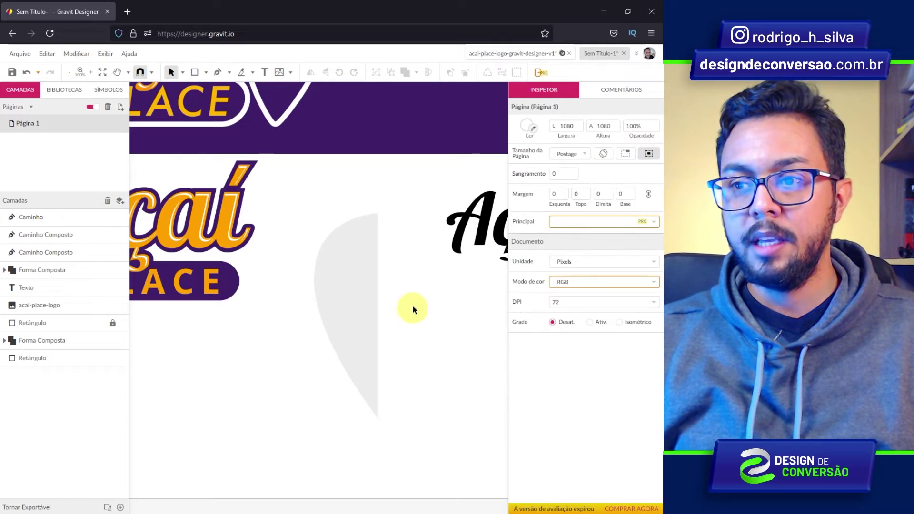
Duplicate the half-drop, flip the copy horizontally and butt it against the original
scroll(368, 338, up, 2)
scroll(363, 292, up, 3)
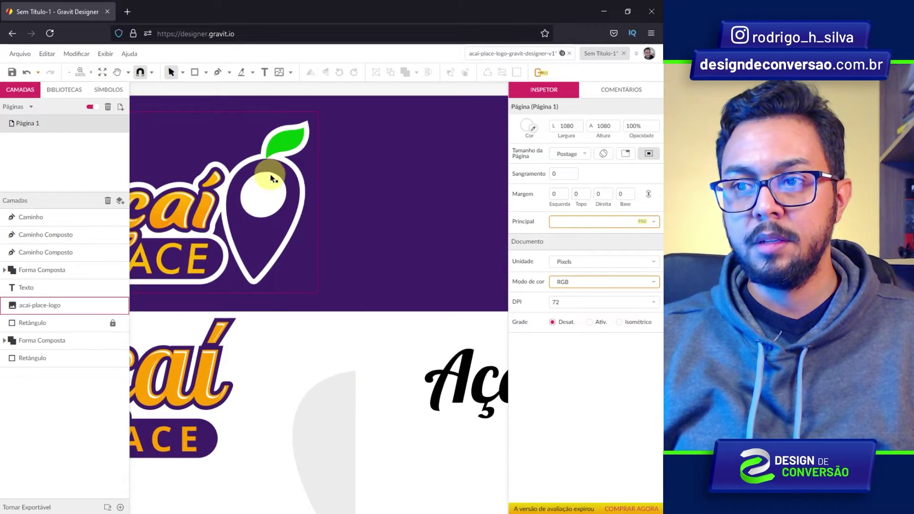
scroll(356, 383, down, 3)
click(314, 287)
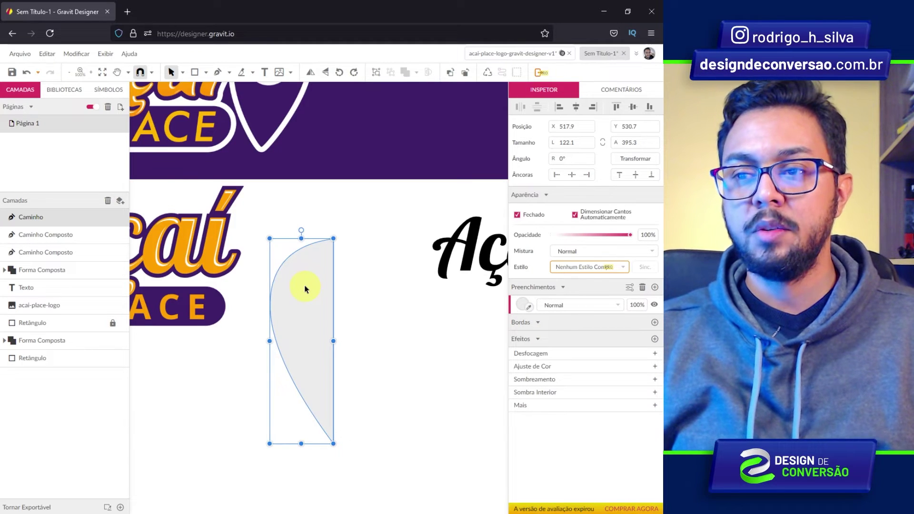
key(alt)
drag(293, 285, 367, 285)
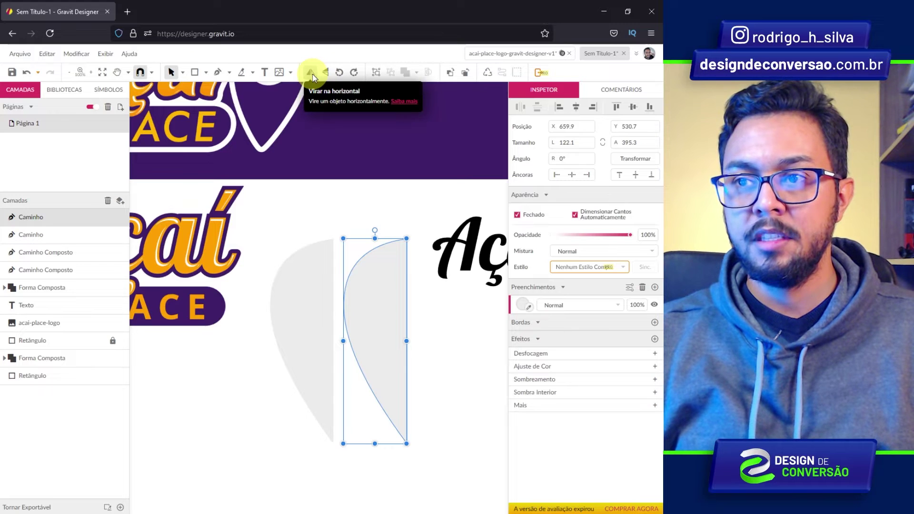
click(312, 74)
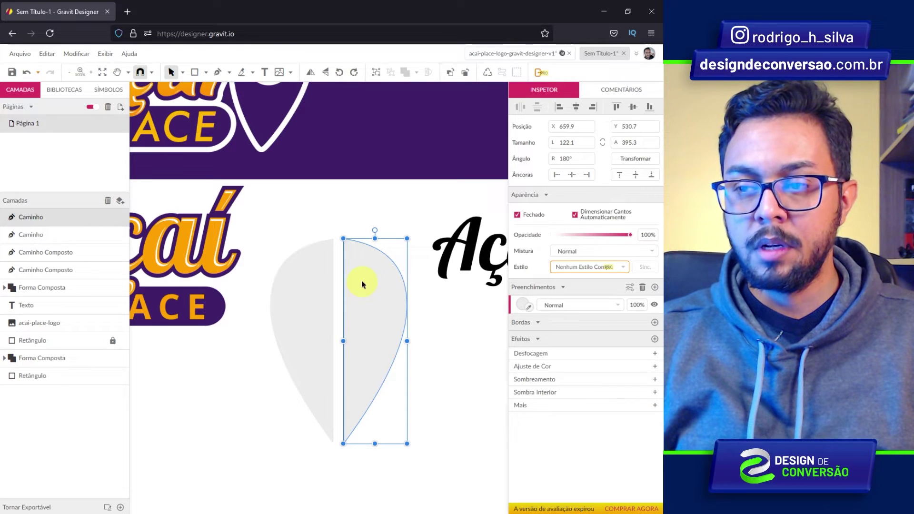
drag(361, 283, 353, 284)
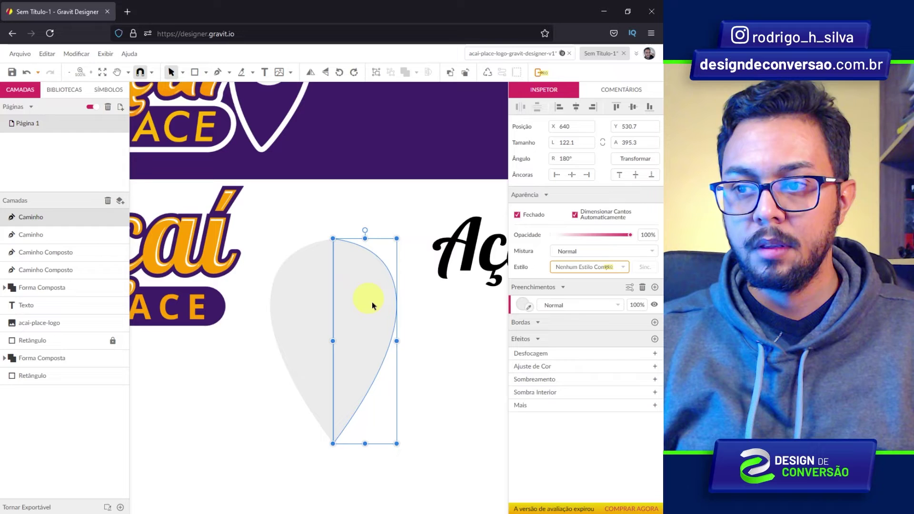
Merge both halves into one teardrop with the Union boolean operation
click(307, 220)
drag(302, 208, 364, 310)
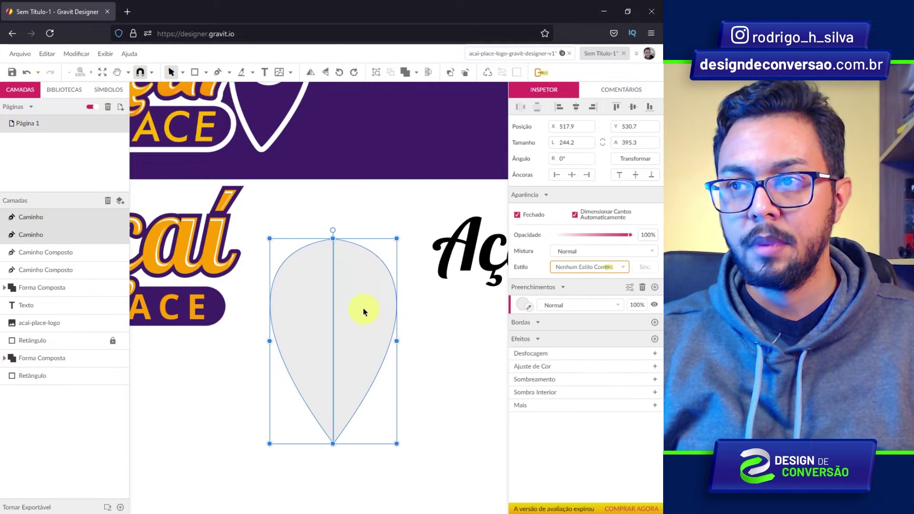
click(416, 74)
click(431, 89)
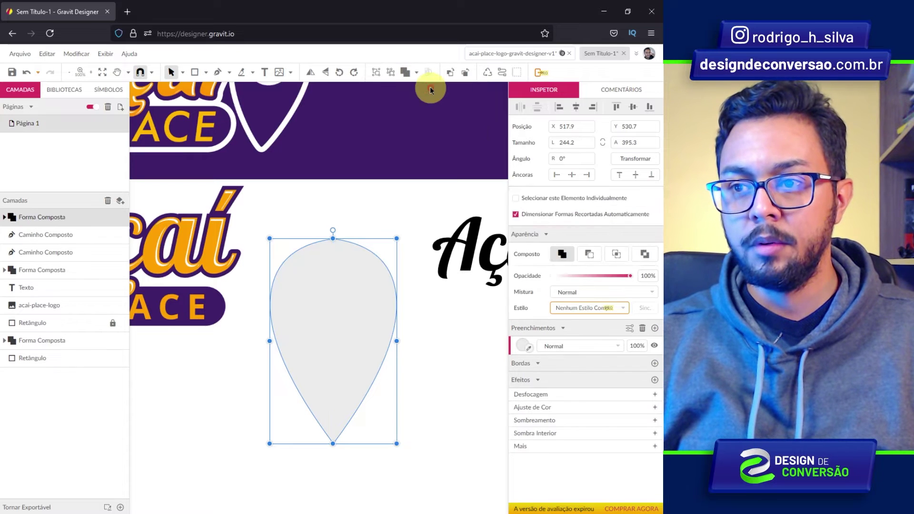
scroll(378, 224, up, 3)
scroll(378, 223, up, 1)
scroll(378, 224, down, 2)
Move the teardrop up, then shorten, scale down and narrow it to about 171 × 294
scroll(379, 224, up, 1)
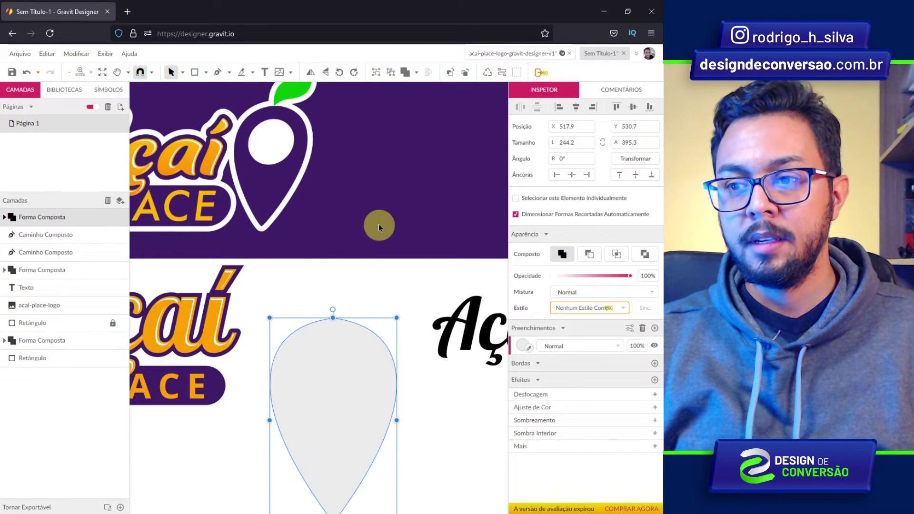
mouse_move(338, 330)
mouse_down()
mouse_move(336, 290)
mouse_move(334, 299)
mouse_up()
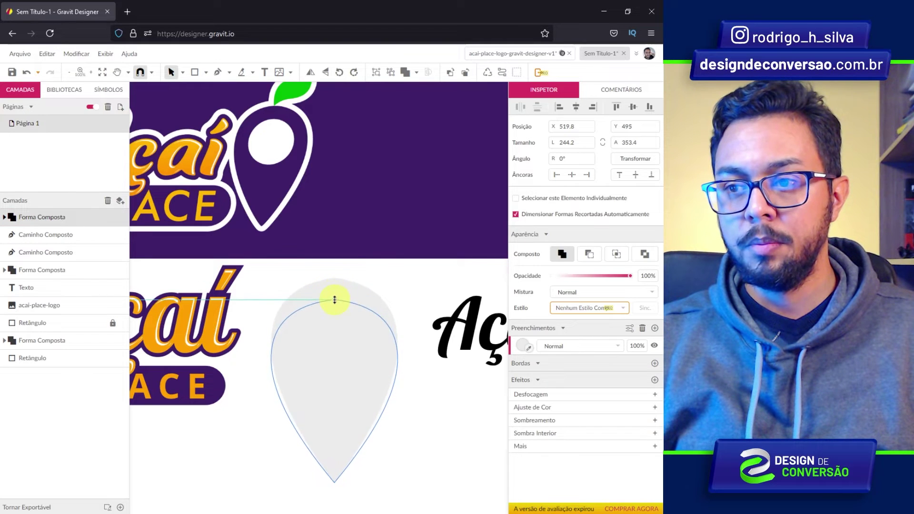
mouse_move(332, 341)
mouse_down()
mouse_move(399, 342)
mouse_move(416, 361)
mouse_move(393, 300)
mouse_up()
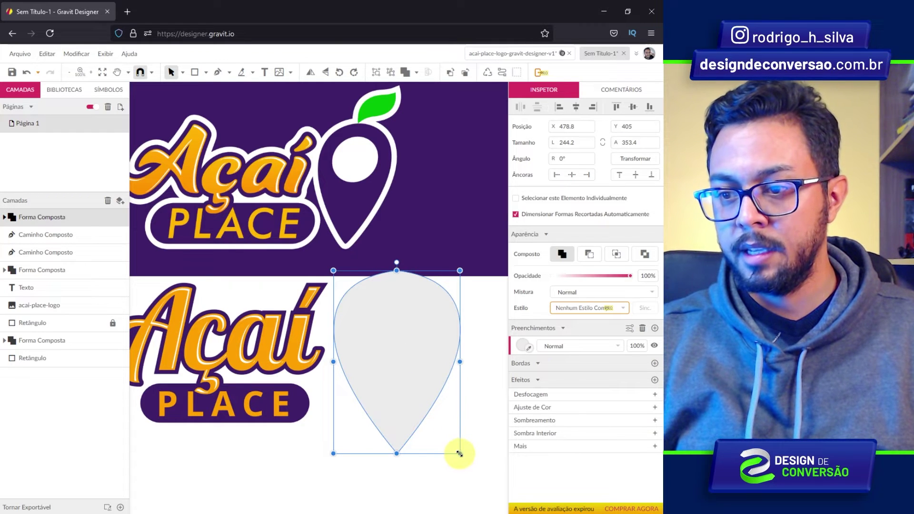
drag(459, 453, 438, 422)
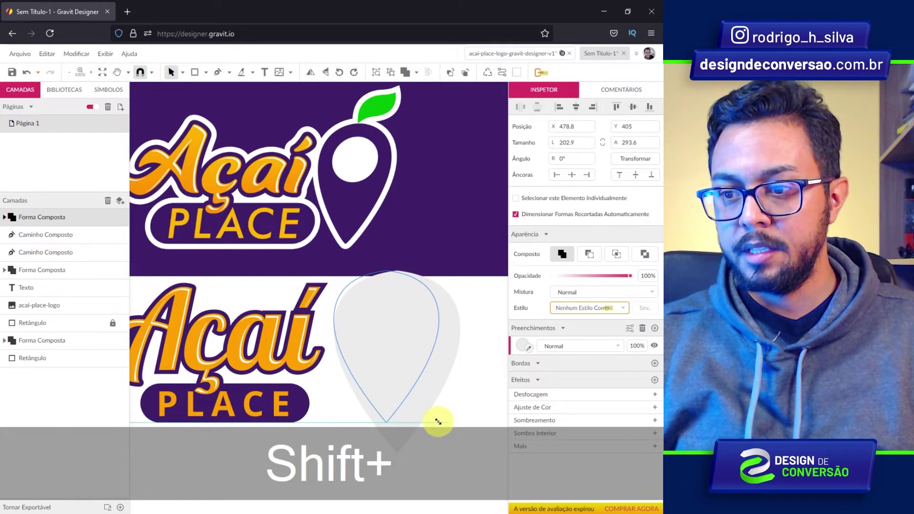
drag(438, 347, 427, 347)
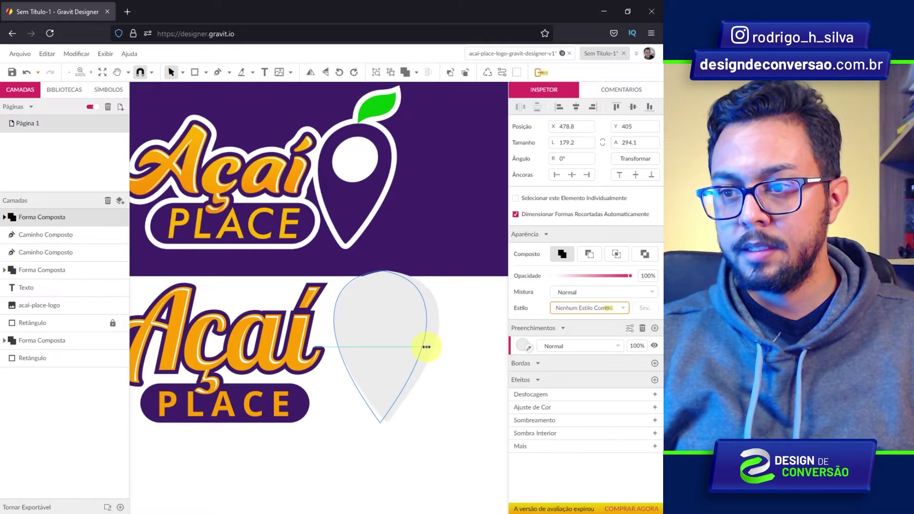
click(452, 351)
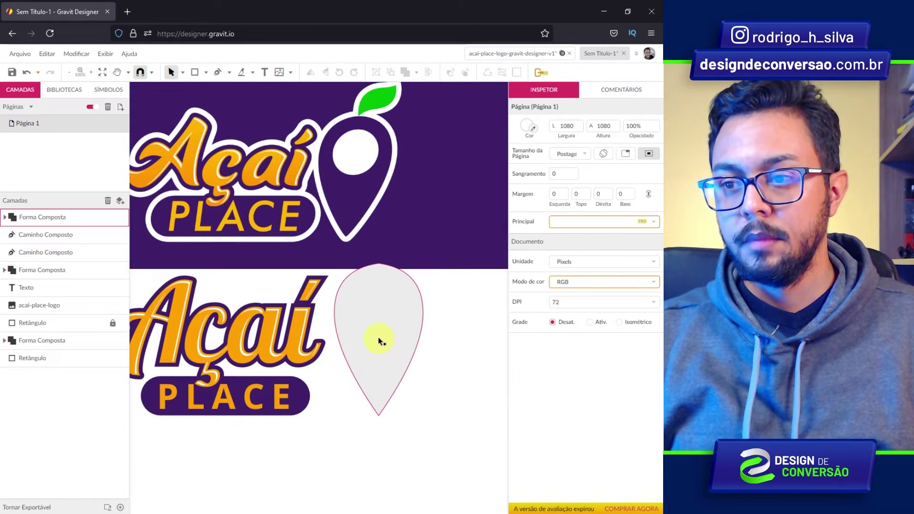
click(377, 337)
Move the lower lettering and teardrop down together
click(447, 447)
drag(447, 447, 135, 281)
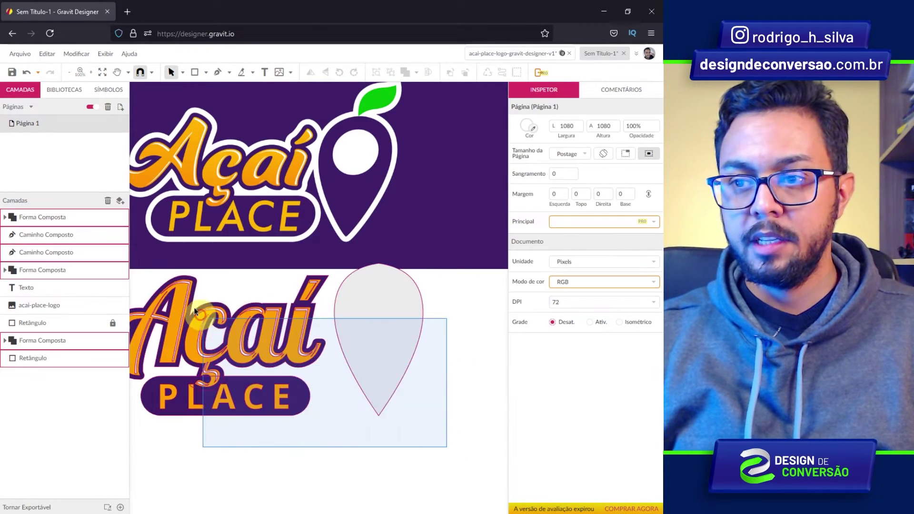
drag(379, 320, 380, 333)
Convert the teardrop to a single path and fill it with the logo's dark purple using the eyedropper
click(434, 335)
click(386, 361)
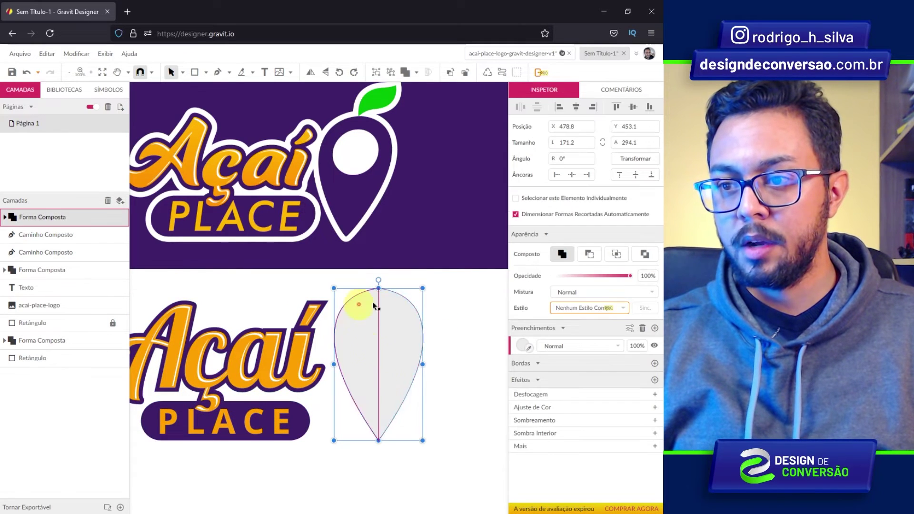
shift+click(384, 345)
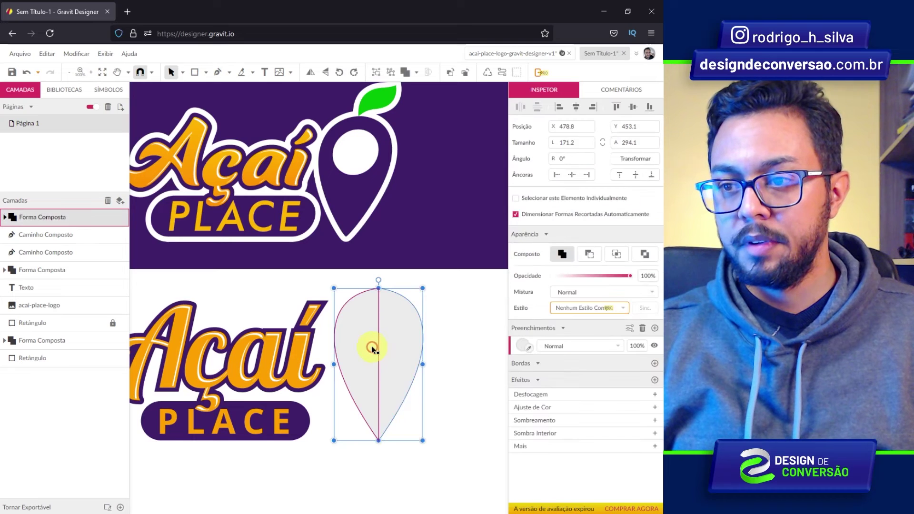
right_click(394, 333)
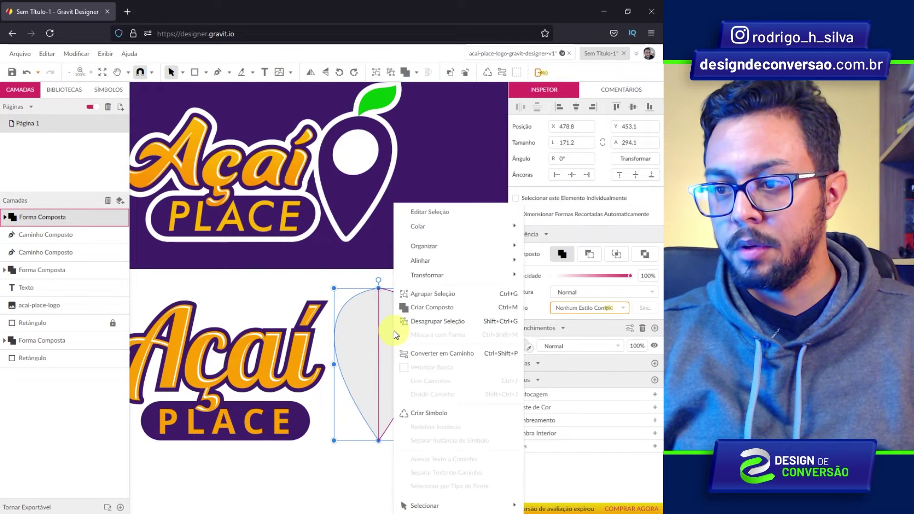
click(437, 352)
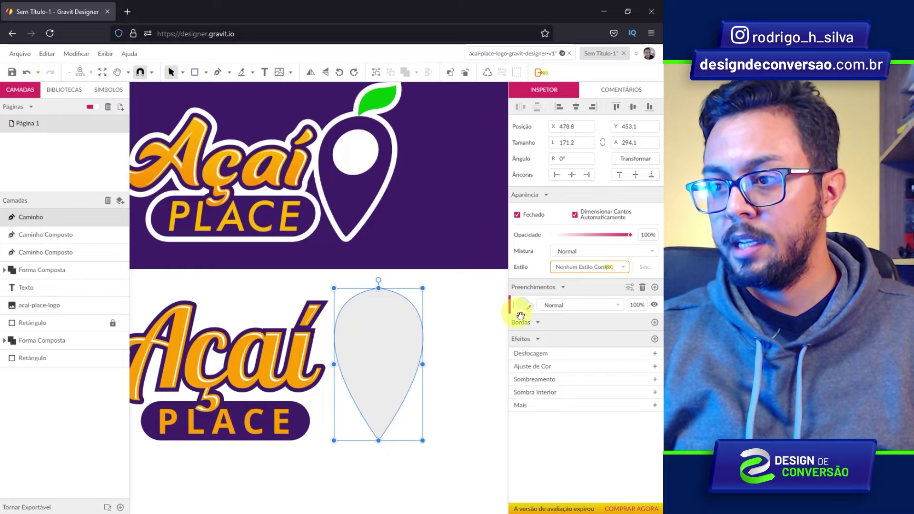
drag(524, 305, 347, 198)
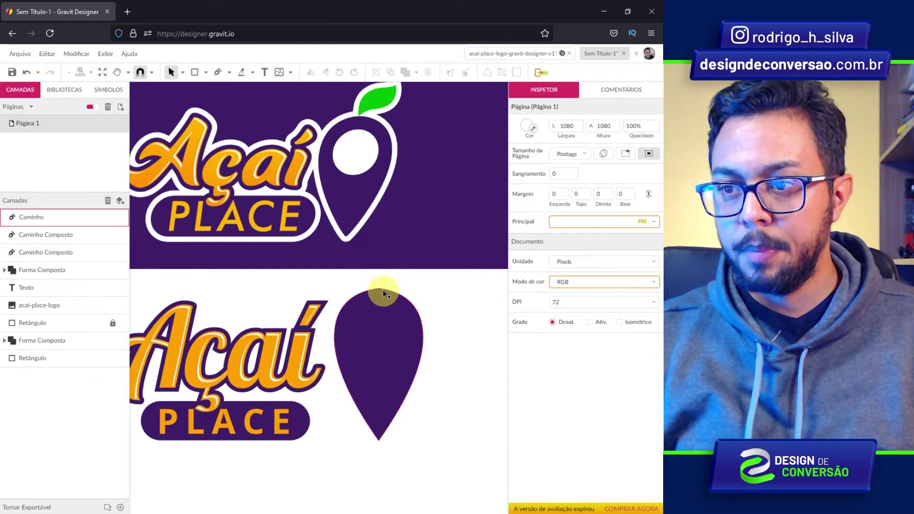
click(386, 317)
Round the teardrop's top anchor with mirrored Junção and adjusted Bezier handles
click(183, 72)
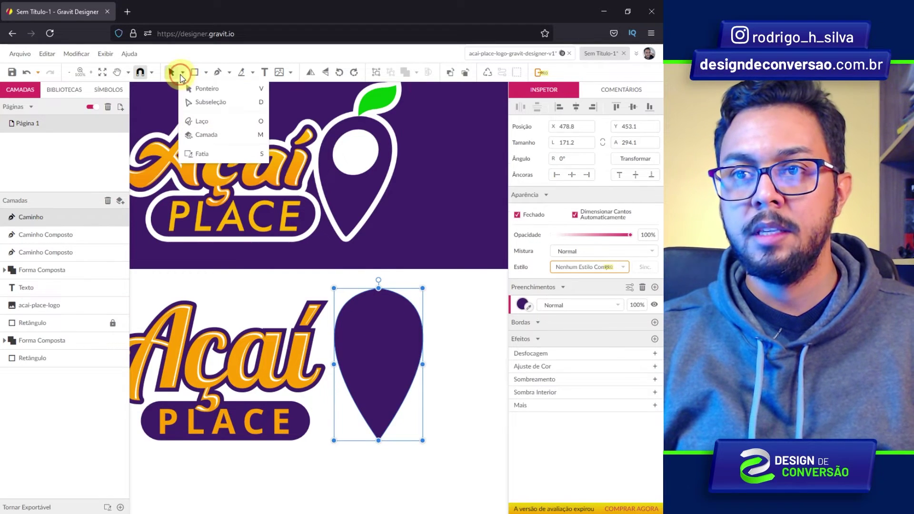
click(198, 103)
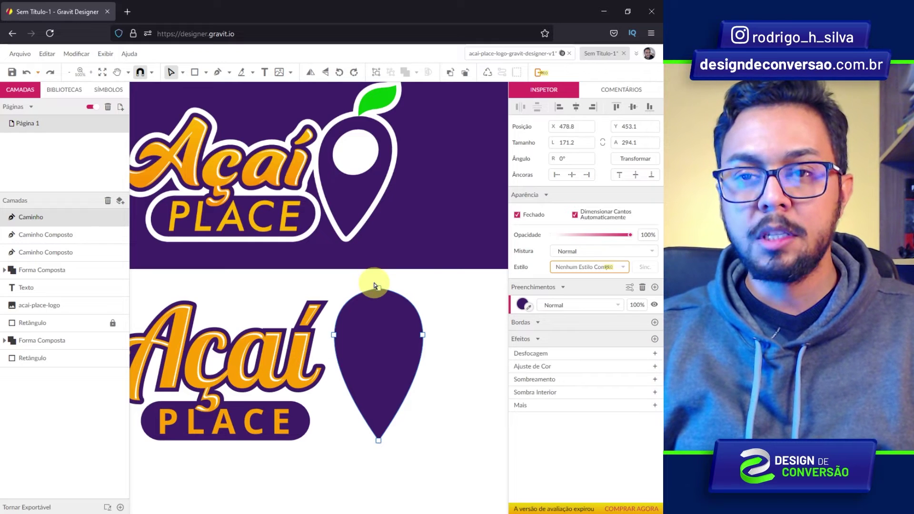
click(378, 289)
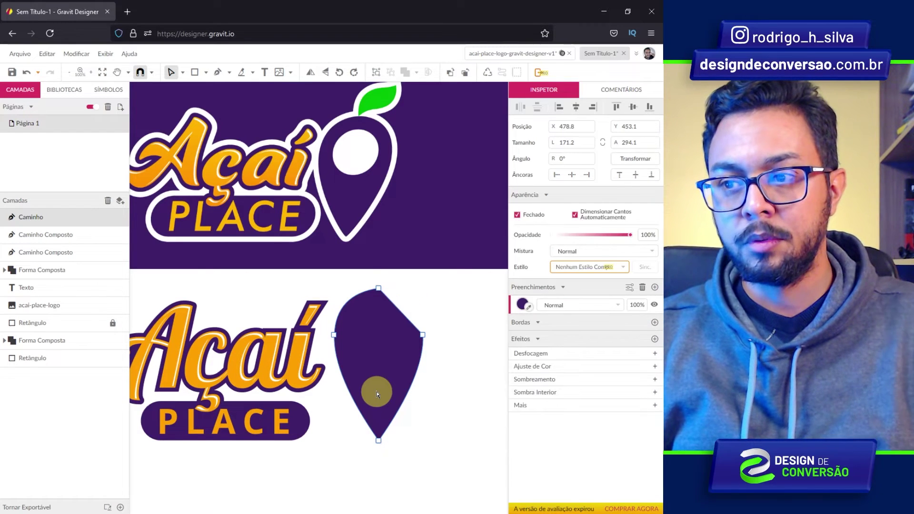
drag(421, 293, 385, 298)
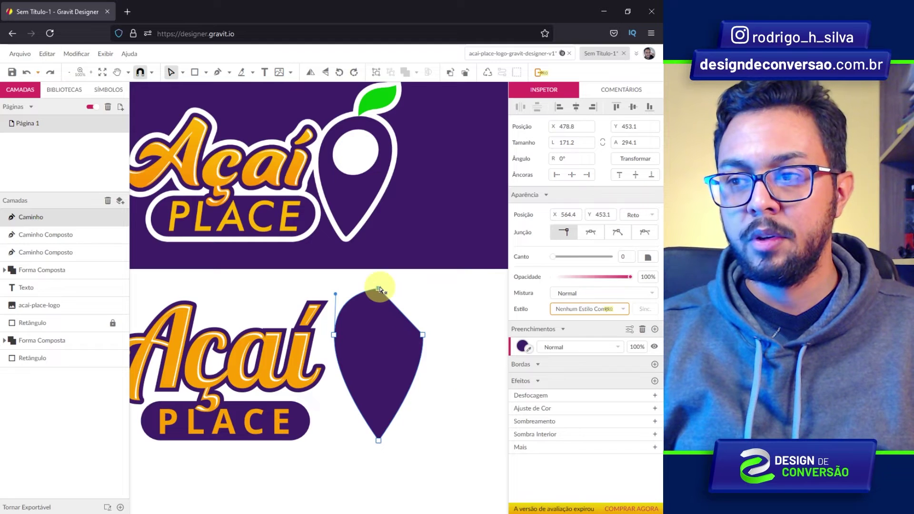
click(591, 234)
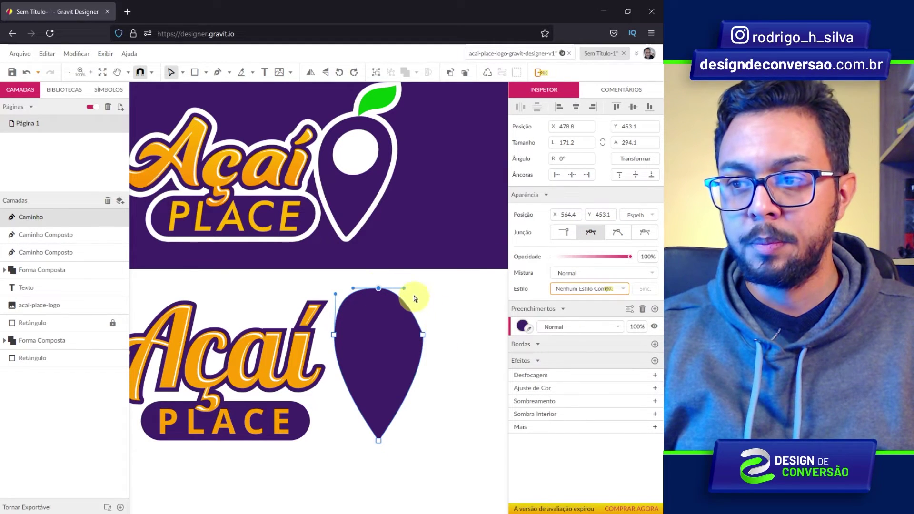
click(423, 335)
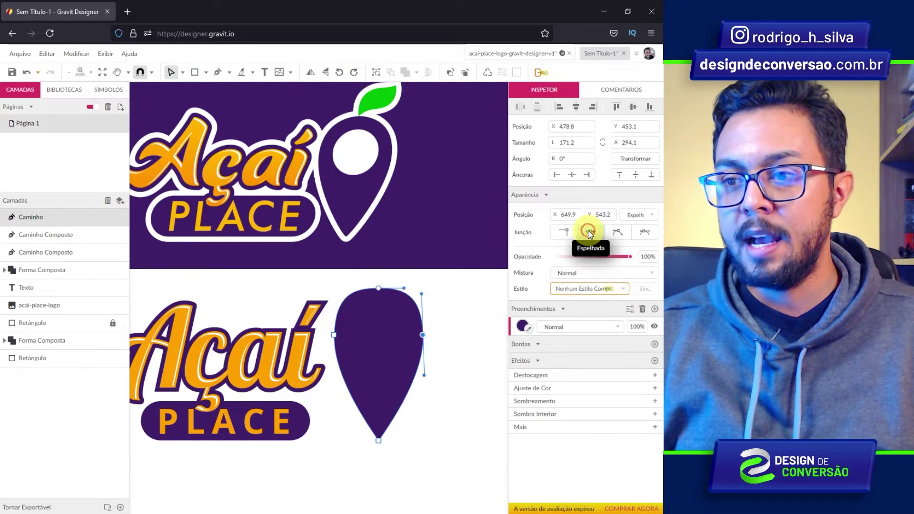
shift+click(405, 288)
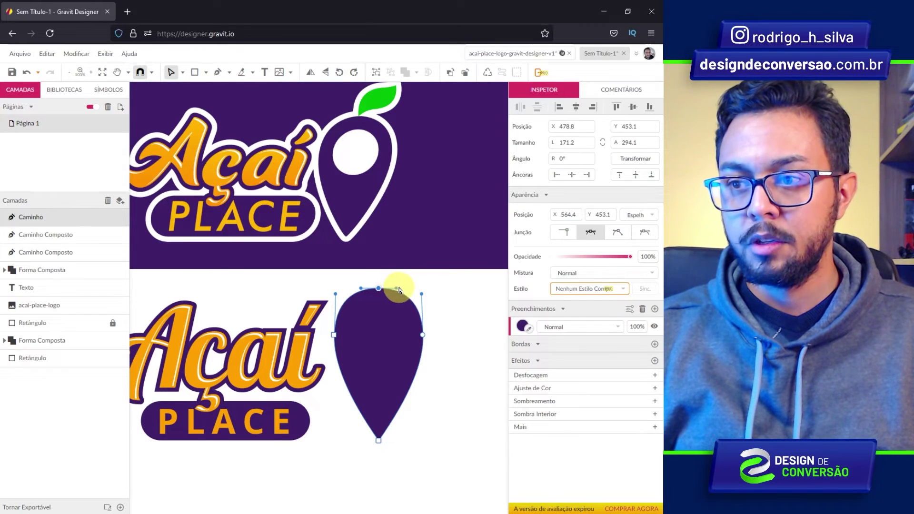
shift+click(457, 302)
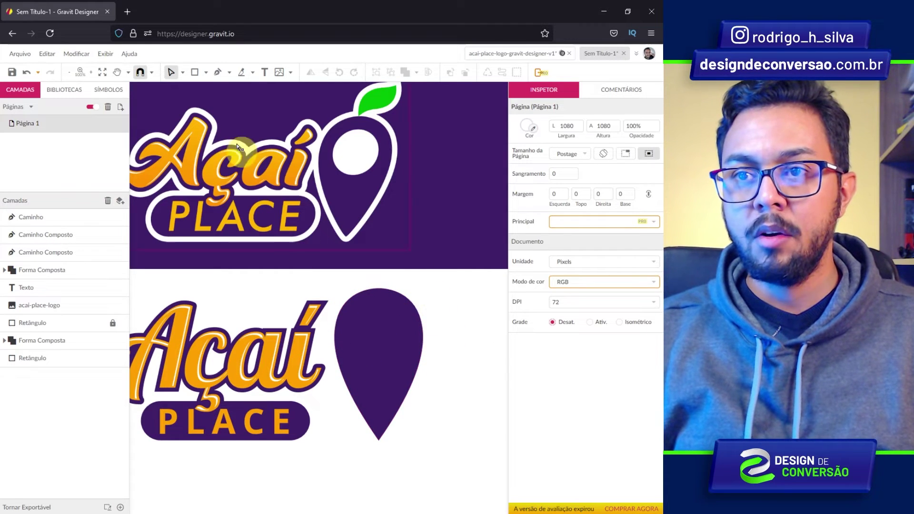
click(204, 72)
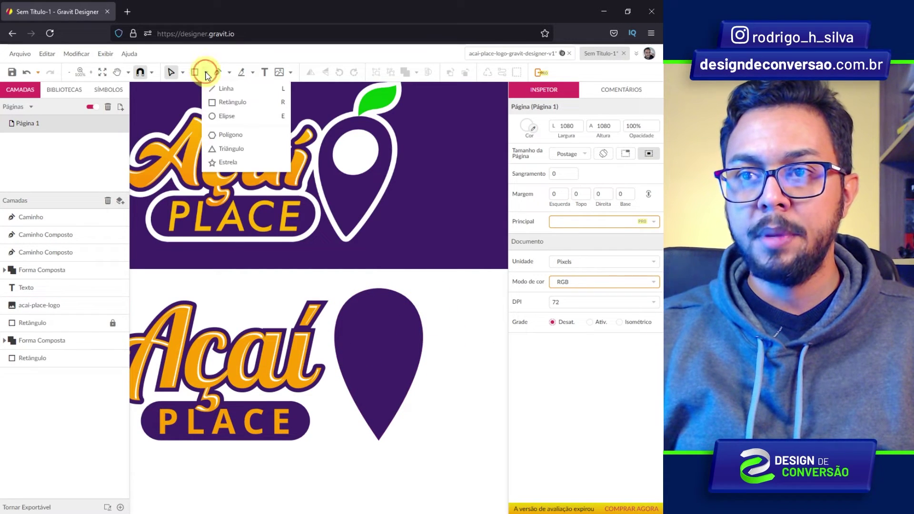
Draw a small light gray circle inside the purple pin's round head
click(225, 116)
mouse_move(355, 307)
mouse_down()
mouse_move(394, 363)
mouse_move(378, 319)
mouse_up()
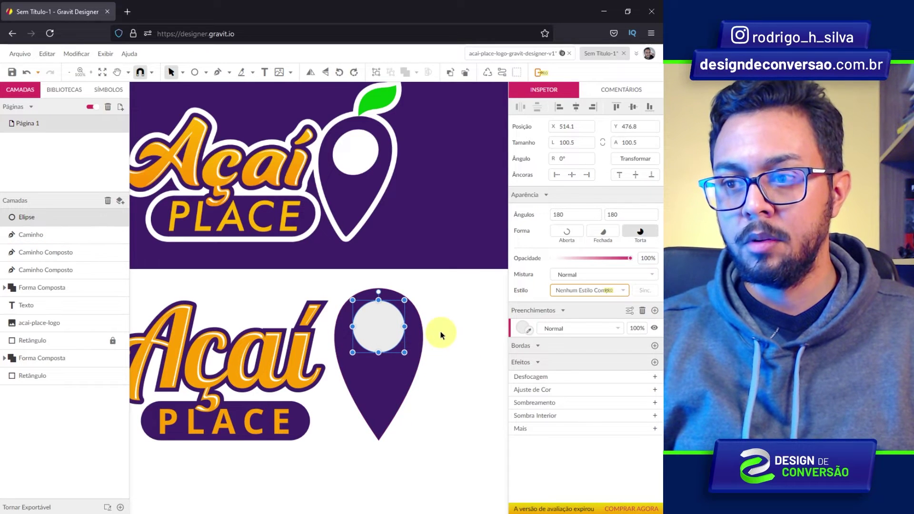
click(453, 334)
click(409, 328)
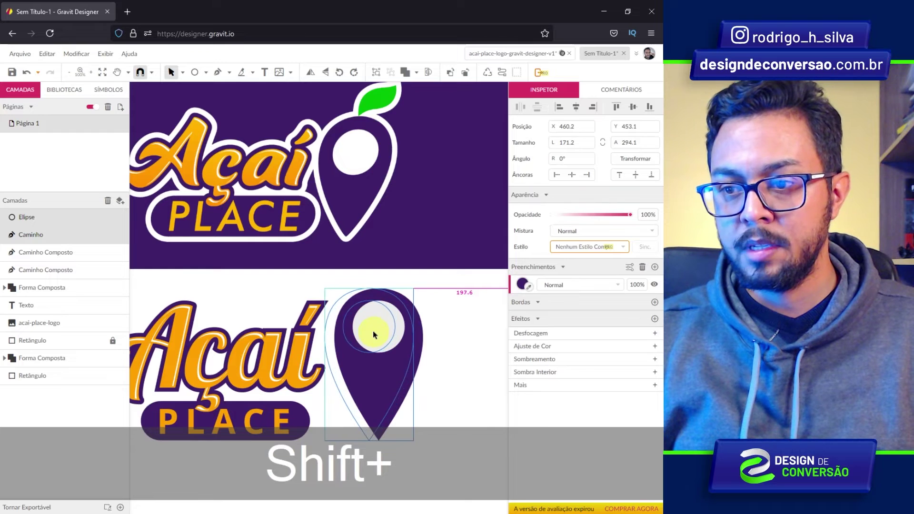
click(453, 361)
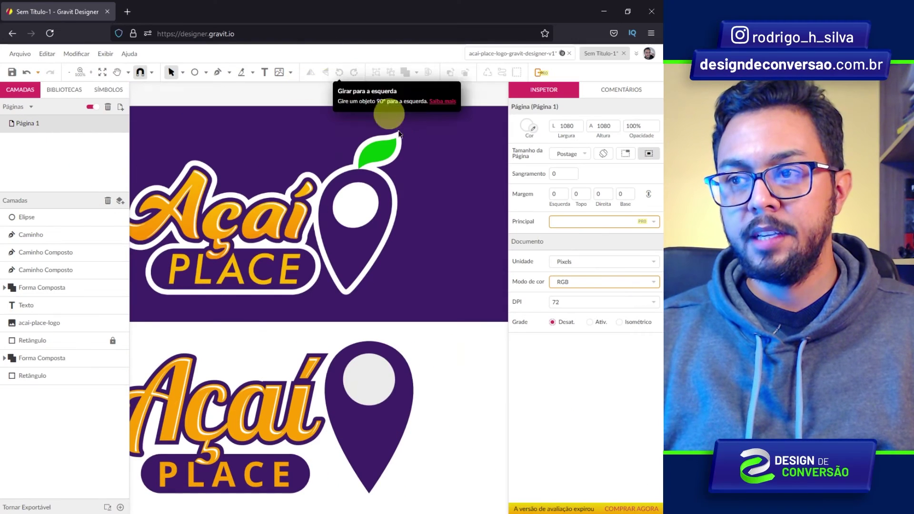
Lock the acai-place-logo reference image and zoom into the green leaf
click(375, 149)
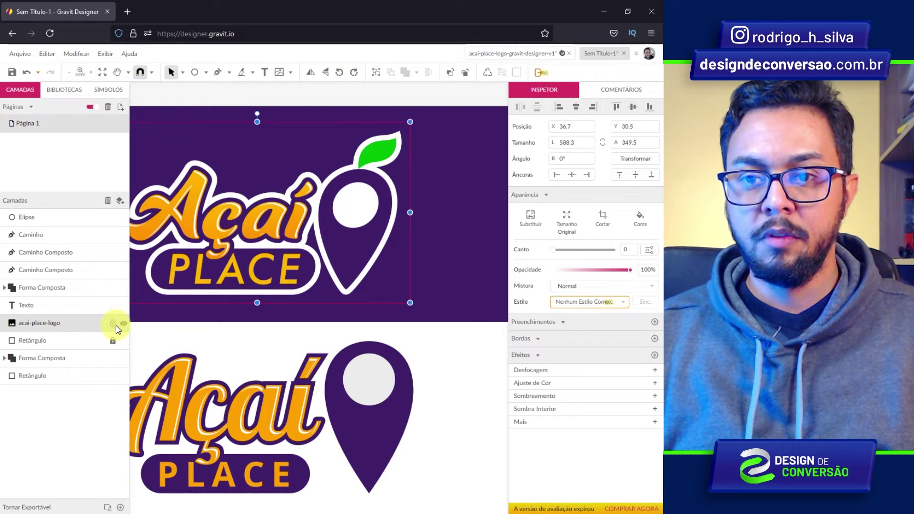
click(112, 324)
key(z)
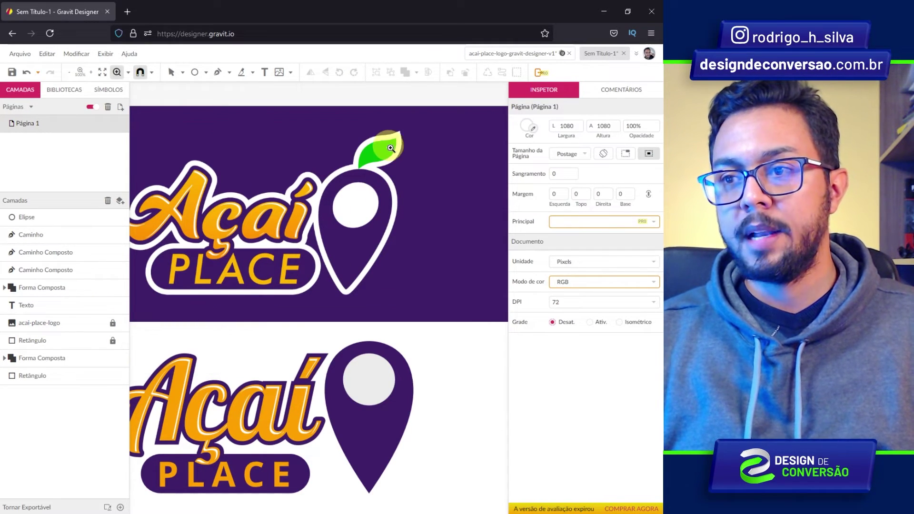
click(386, 152)
click(378, 160)
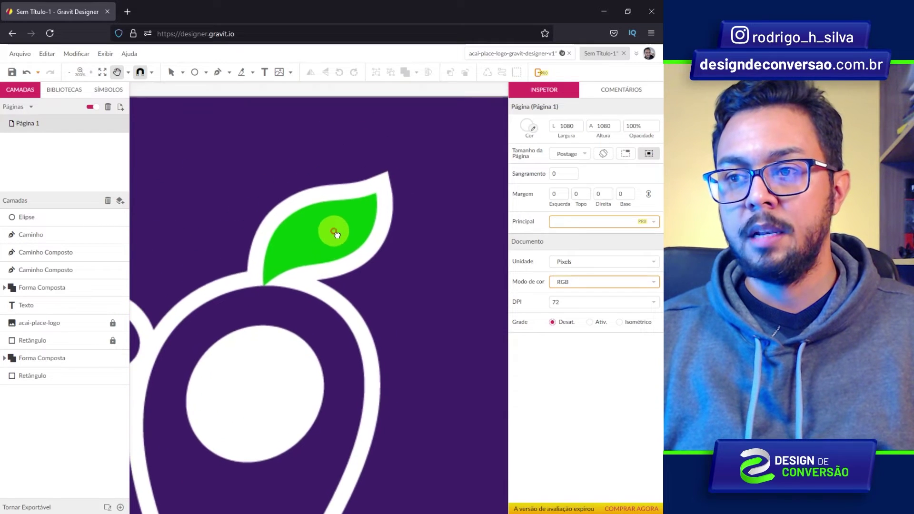
Trace the leaf with the Pen tool as a closed path and remove its fill
click(219, 72)
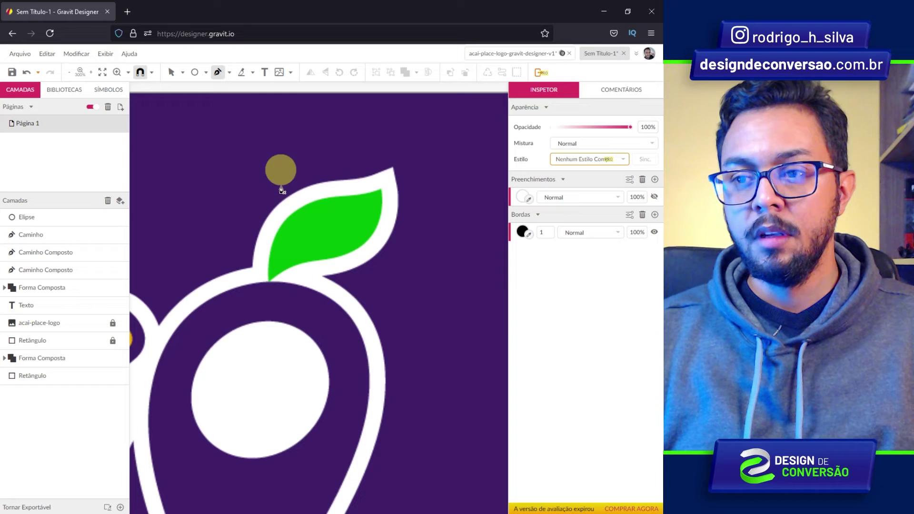
click(269, 282)
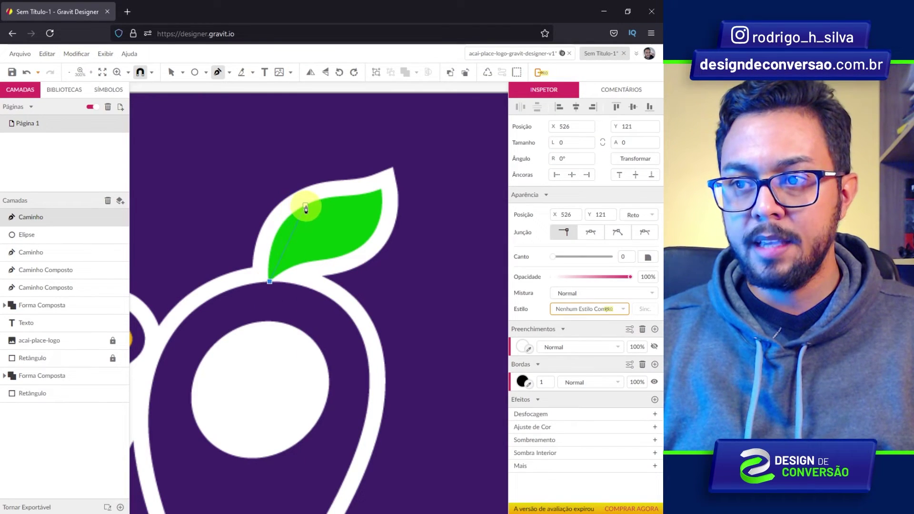
drag(305, 207, 346, 190)
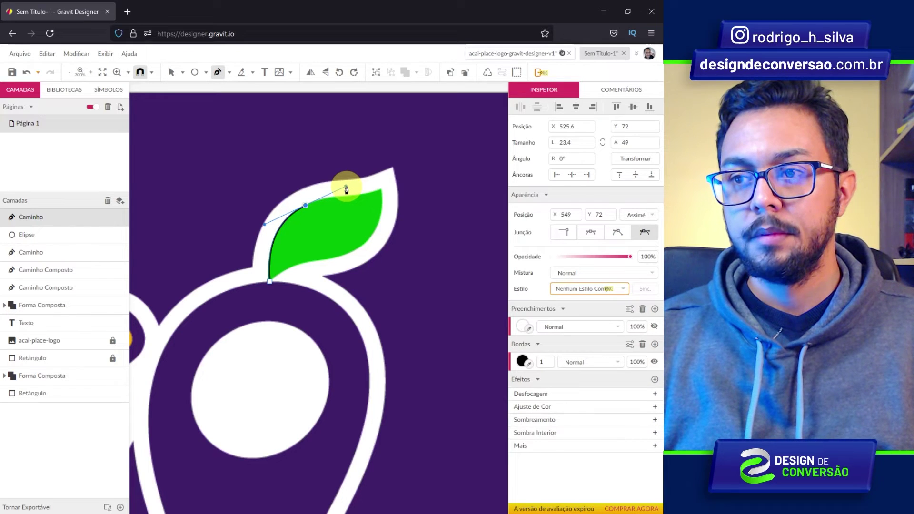
click(381, 191)
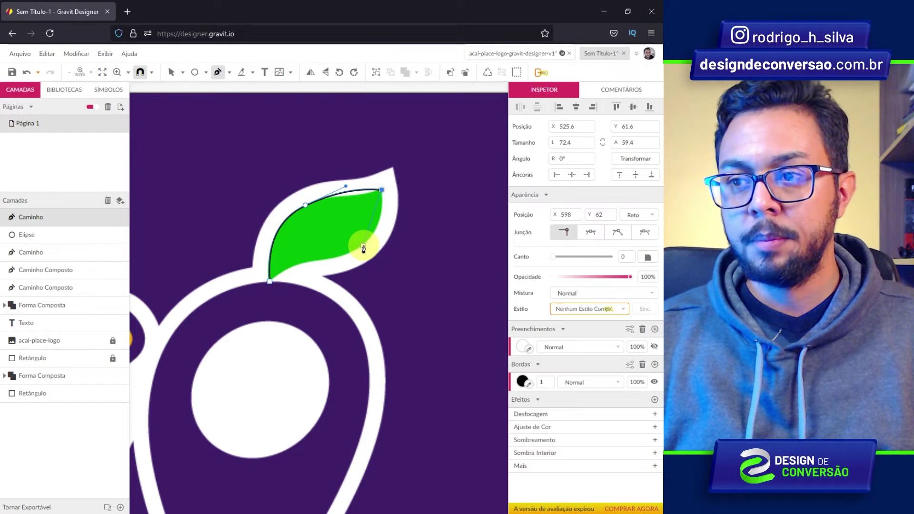
drag(361, 246, 343, 260)
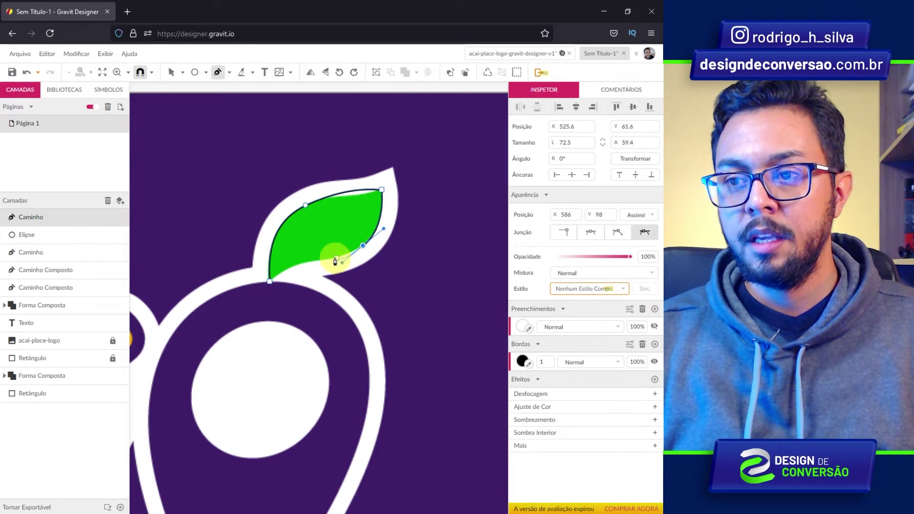
click(276, 281)
click(271, 285)
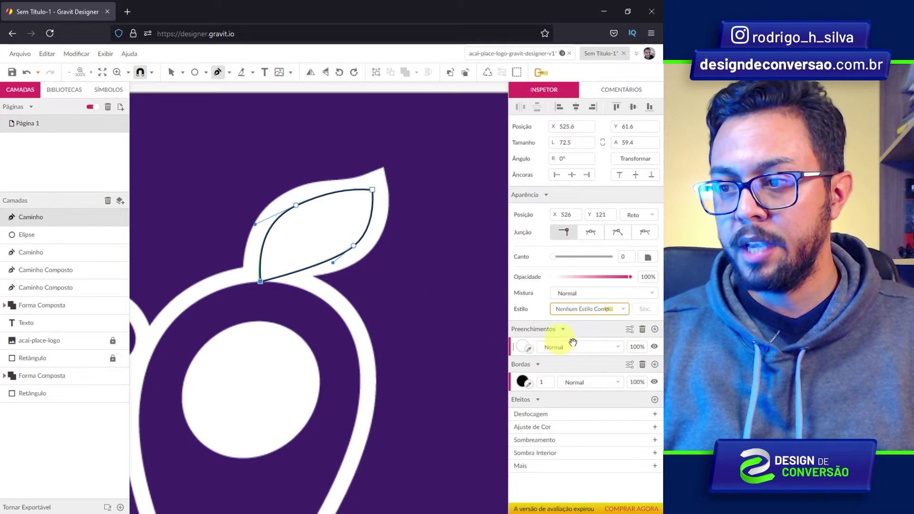
click(642, 329)
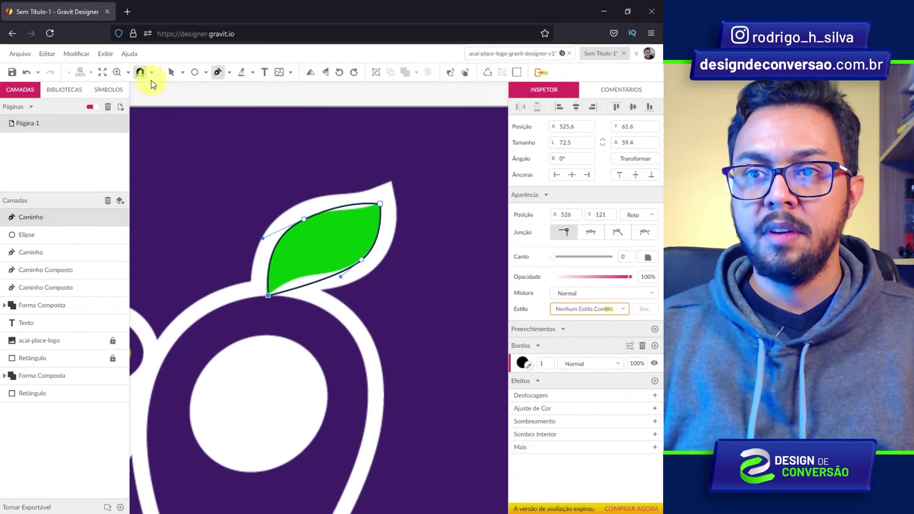
click(183, 72)
Set the leaf's top and bottom anchors to Disconnected and drag their handles to fit the leaf
click(211, 103)
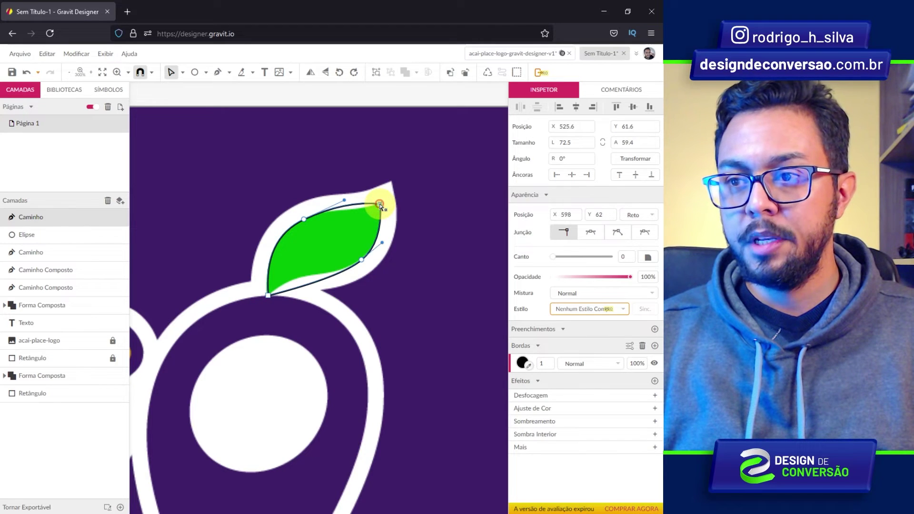
click(614, 233)
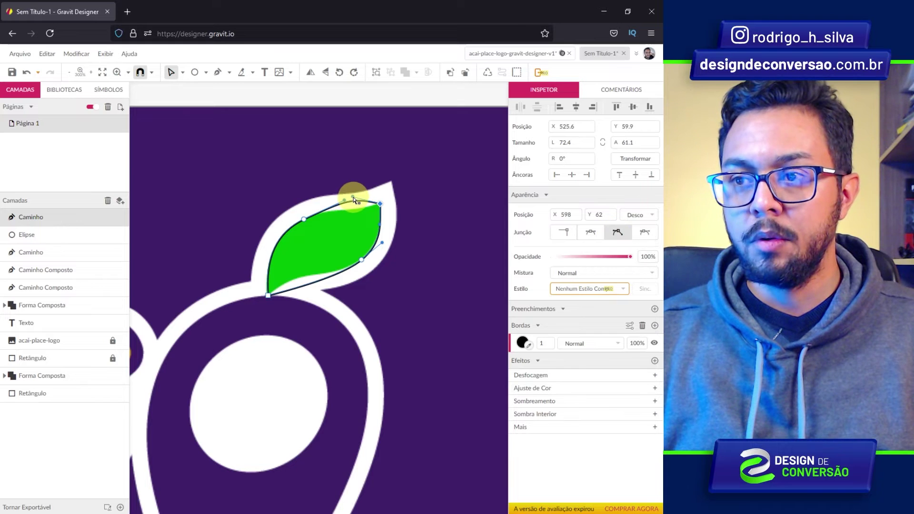
mouse_move(353, 200)
mouse_down()
mouse_move(358, 208)
mouse_move(342, 198)
mouse_move(332, 205)
mouse_up()
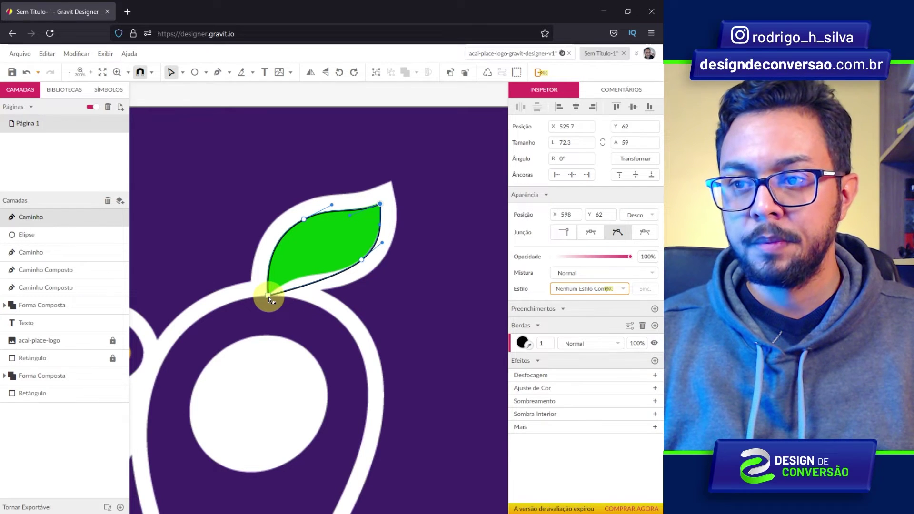
click(268, 297)
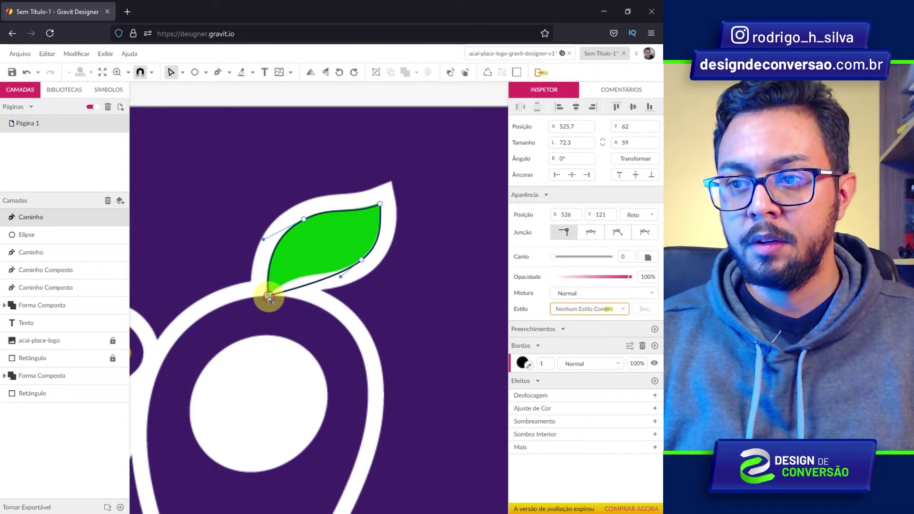
click(619, 233)
click(303, 305)
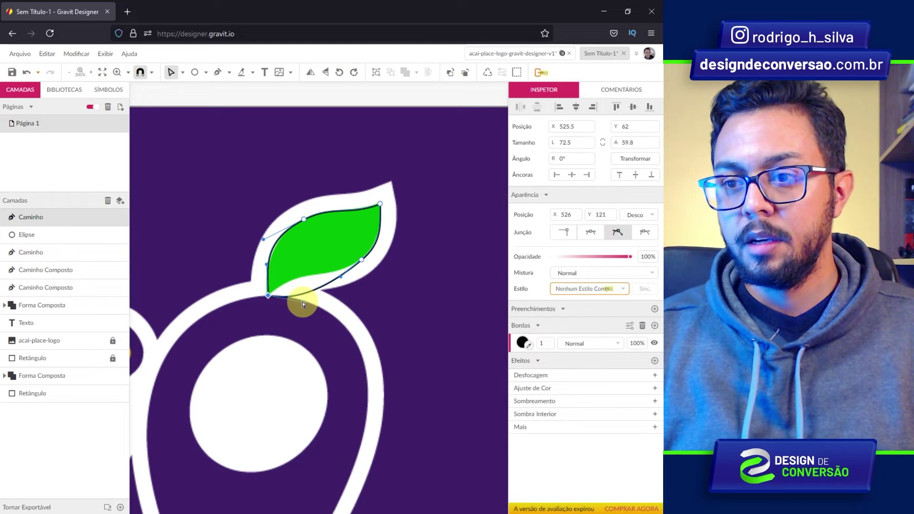
drag(305, 303, 293, 267)
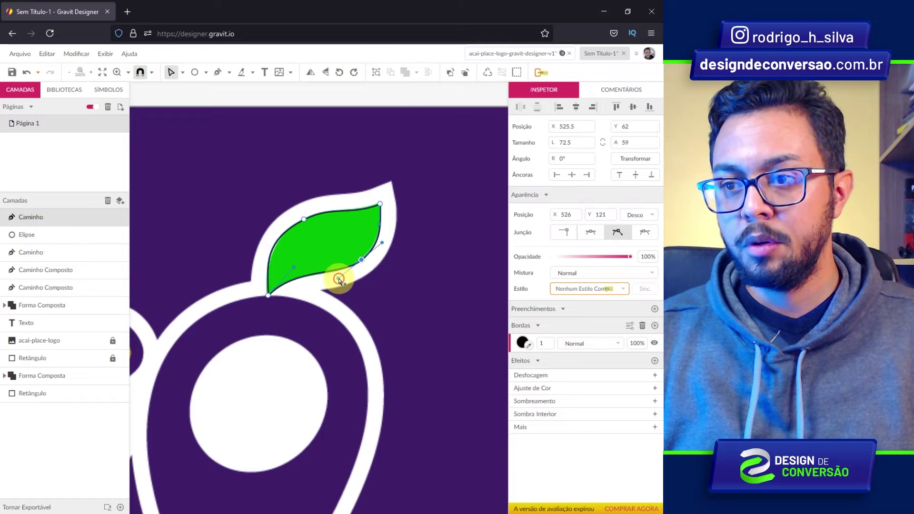
click(264, 240)
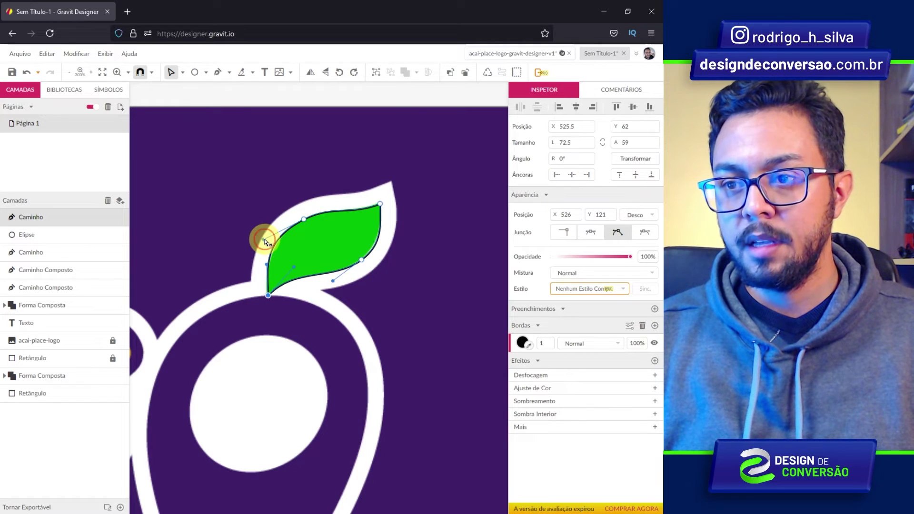
drag(265, 242, 272, 239)
click(361, 260)
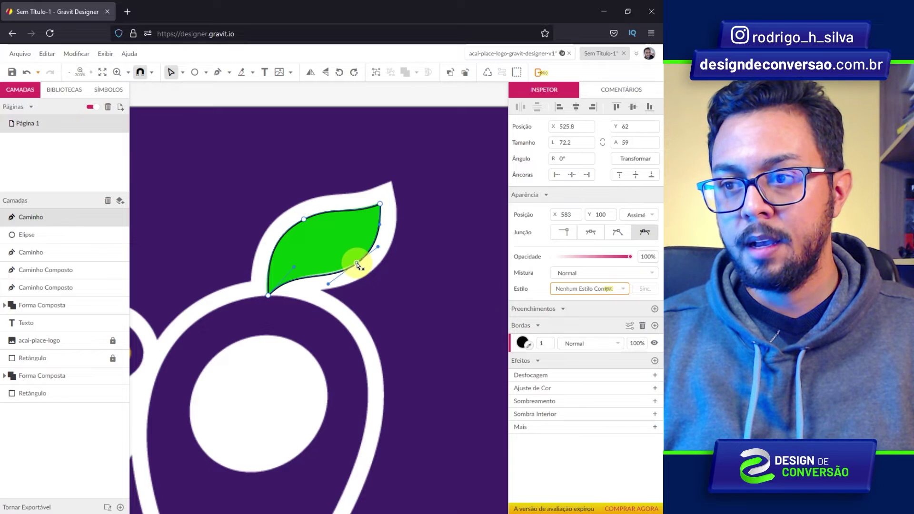
click(182, 72)
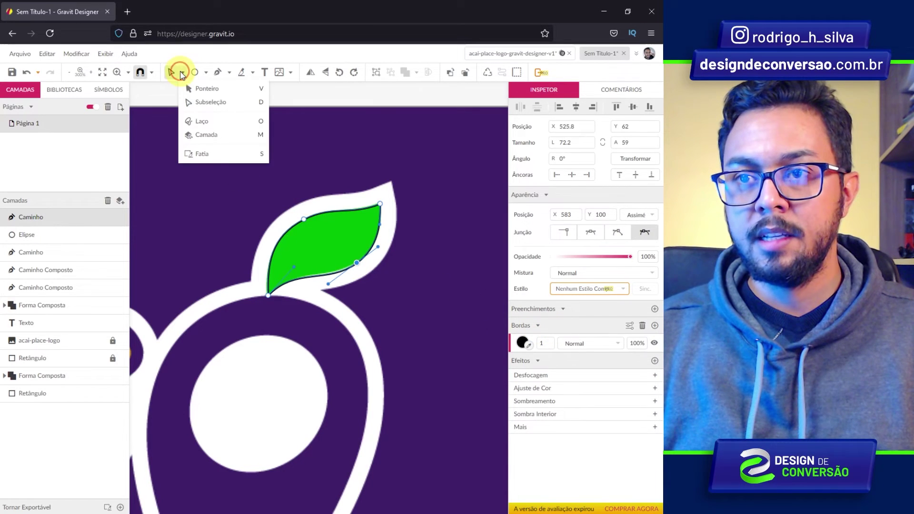
Move the traced leaf aside, fill it with the eyedropped leaf green, and remove its outline
click(198, 90)
drag(350, 209, 428, 284)
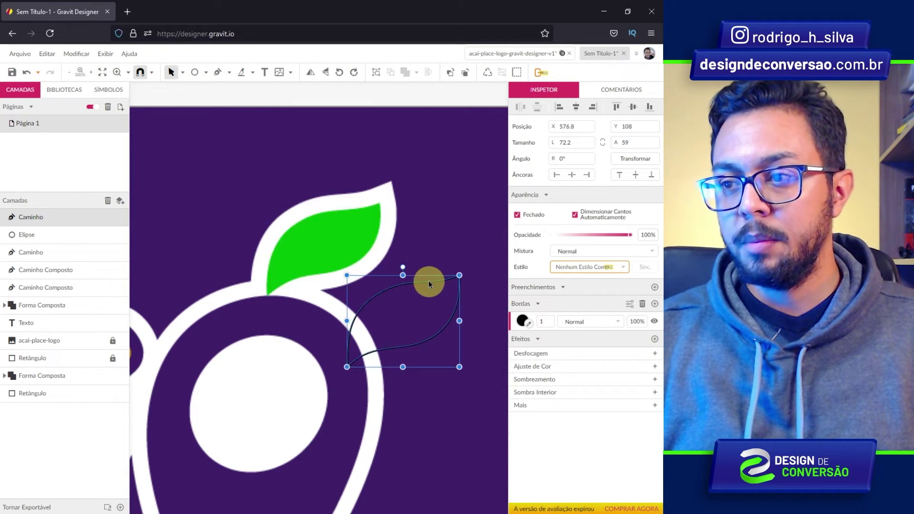
click(654, 288)
click(525, 305)
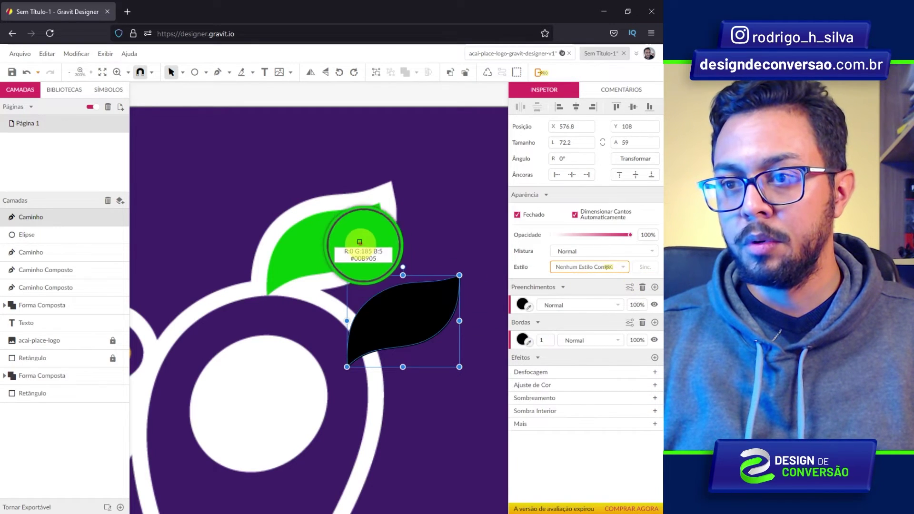
click(355, 243)
click(642, 322)
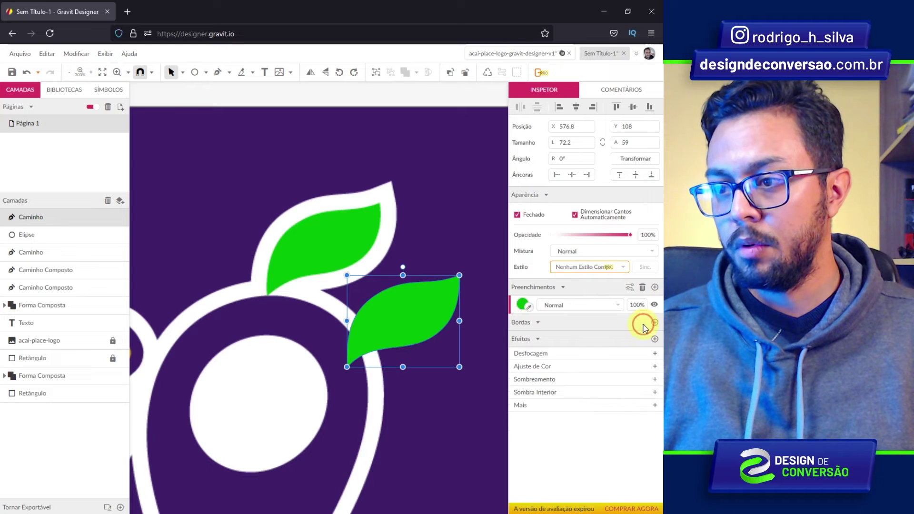
Place the green leaf atop the lower logo's purple pin and marquee-select the logo
key(z)
alt+click(323, 332)
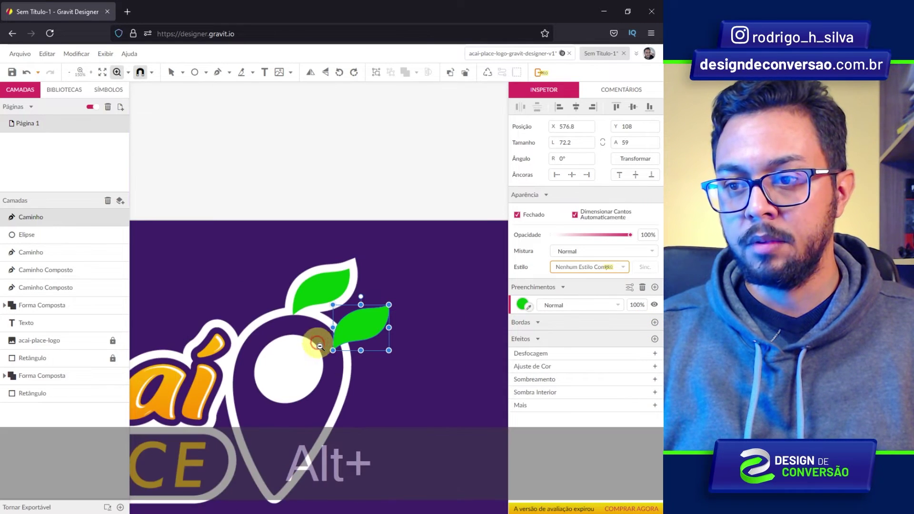
drag(316, 337, 361, 180)
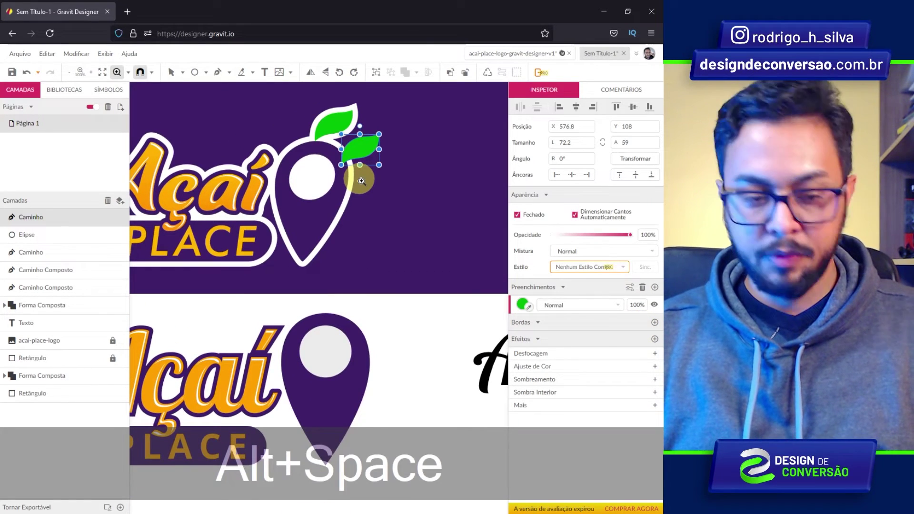
key(v)
mouse_move(359, 153)
mouse_down()
mouse_move(355, 261)
mouse_move(343, 299)
mouse_up()
click(406, 322)
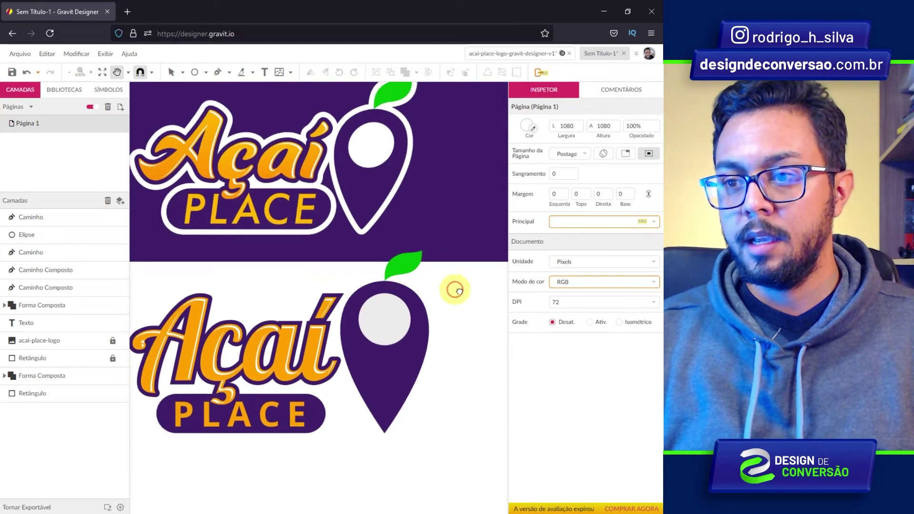
drag(406, 323, 454, 279)
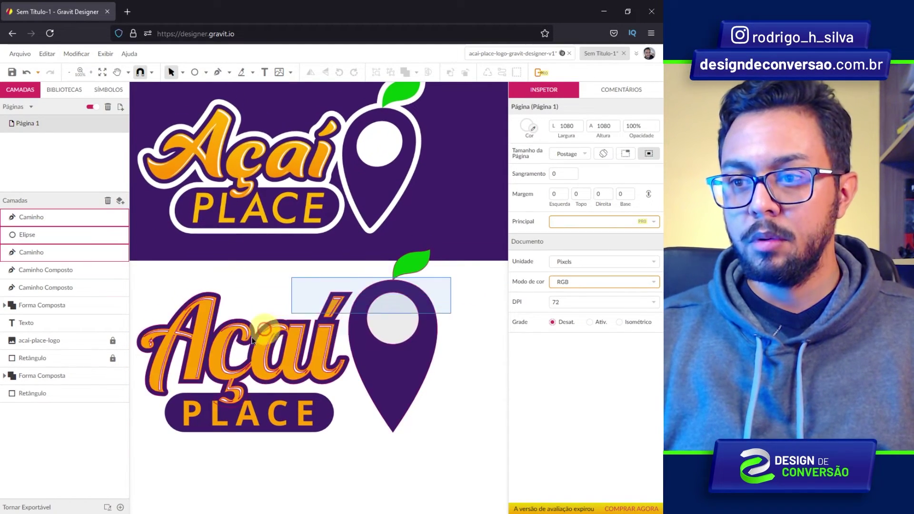
drag(453, 279, 191, 454)
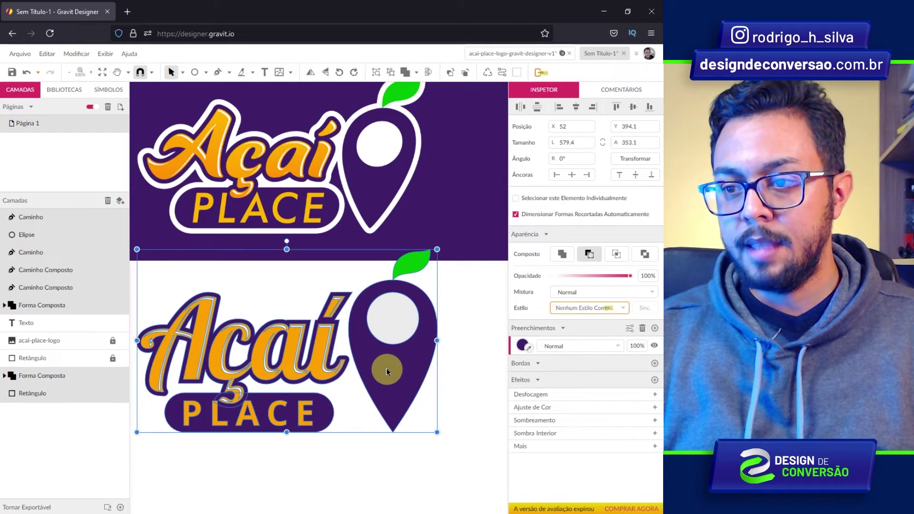
Move the lower logo down about 80 px and delete the leftover Açaí text
drag(387, 368, 385, 404)
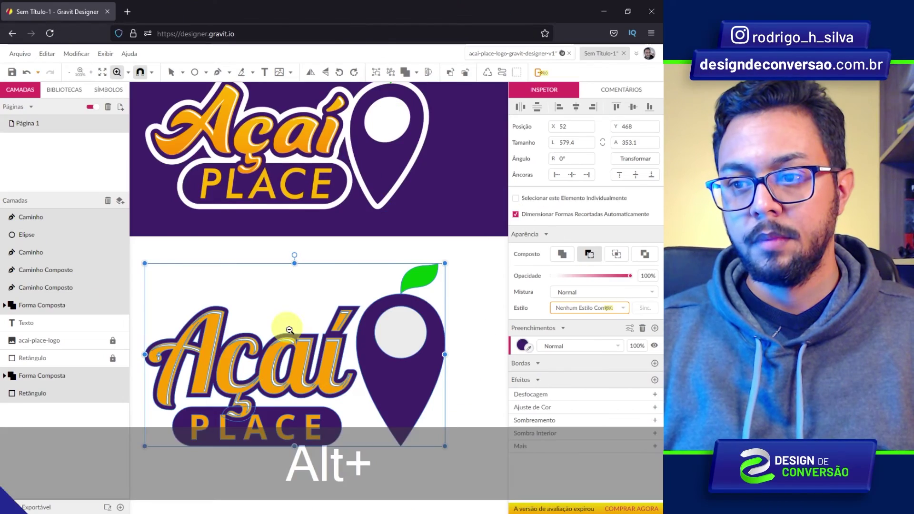
alt+click(309, 356)
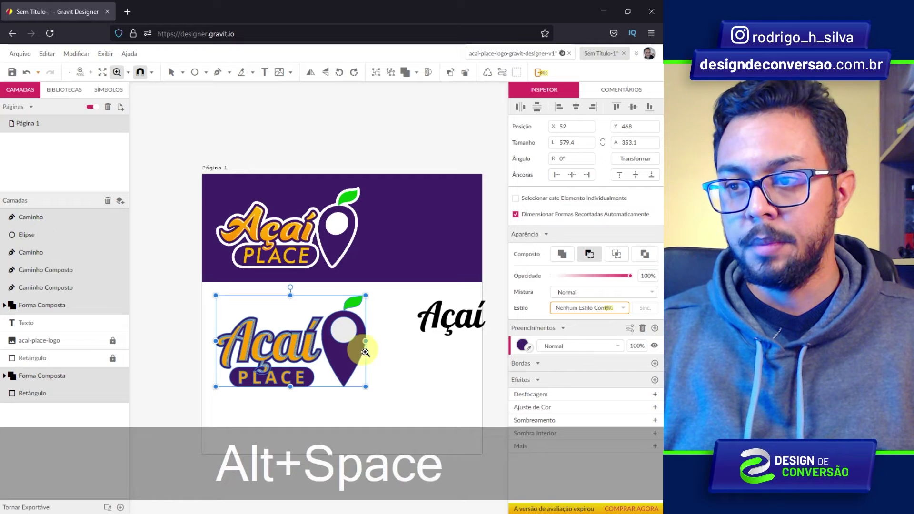
drag(363, 347, 301, 345)
click(385, 322)
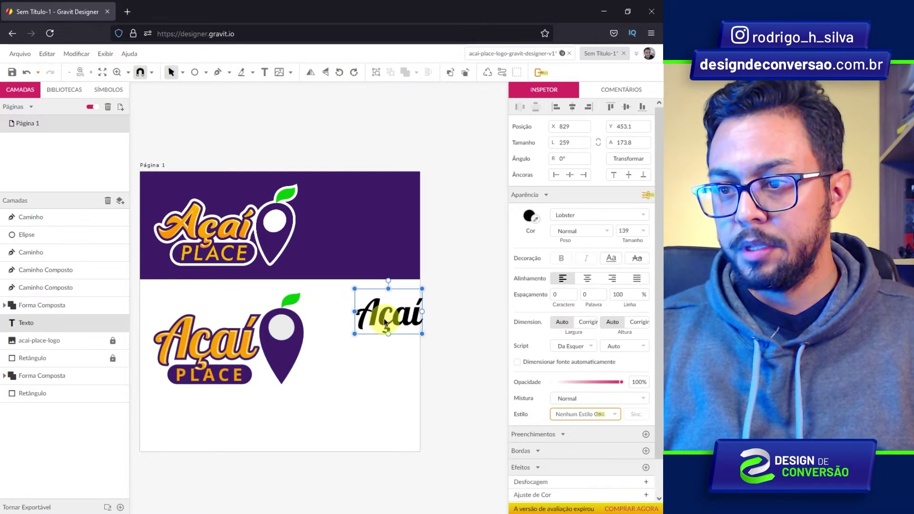
key(Delete)
click(307, 259)
Draw a rectangle over the page's lower half filled dark grey #424242
click(196, 74)
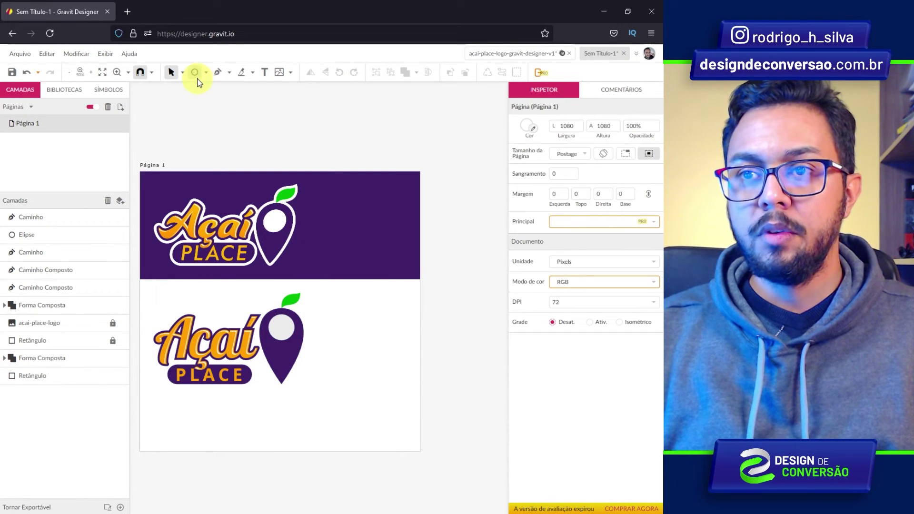
click(206, 73)
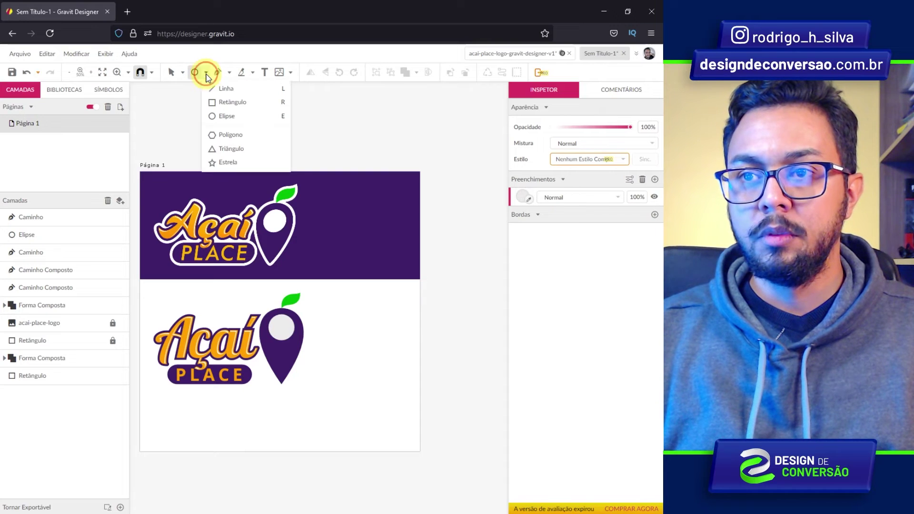
click(219, 100)
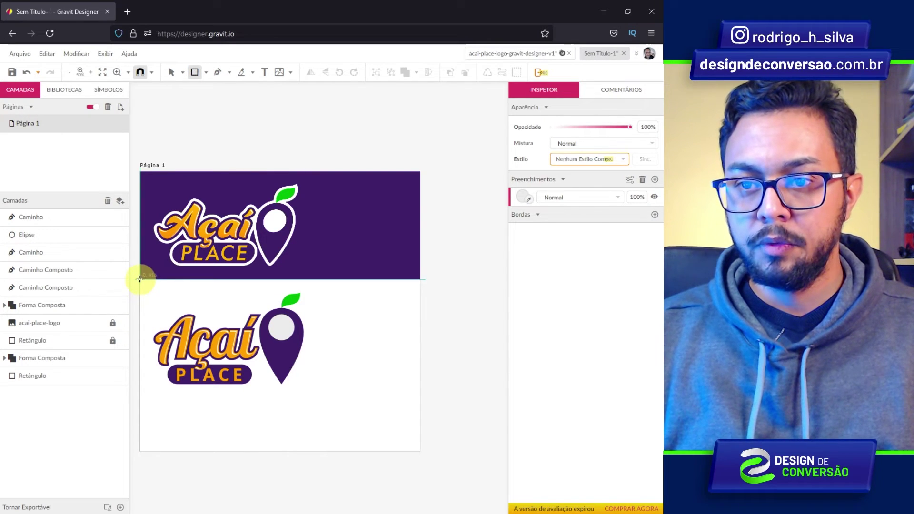
drag(140, 279, 420, 452)
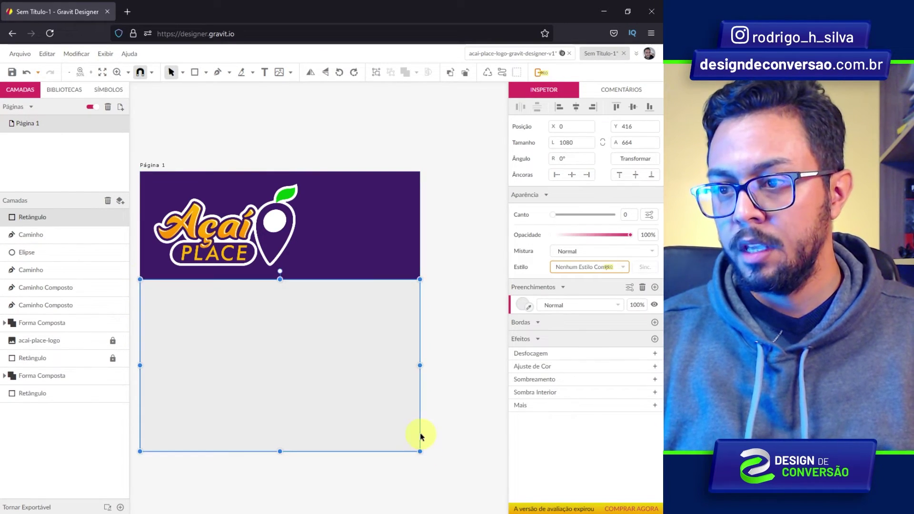
click(522, 303)
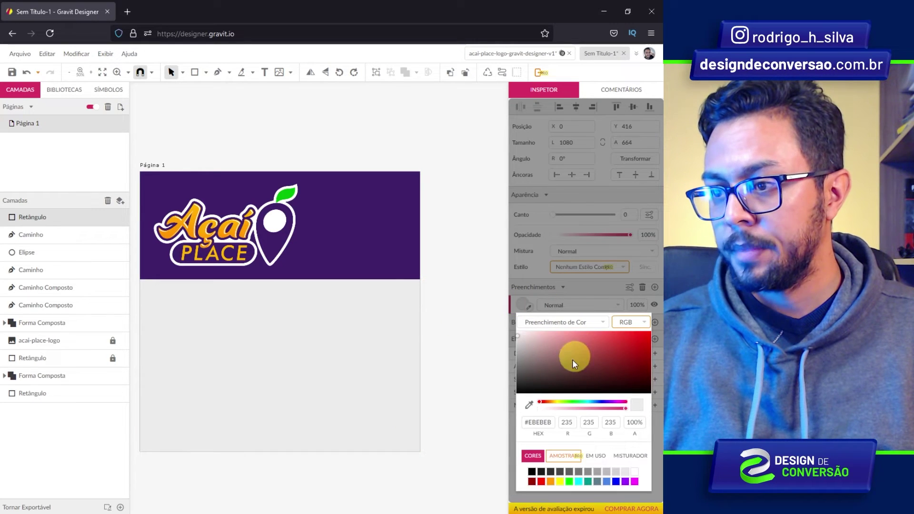
drag(567, 361, 510, 381)
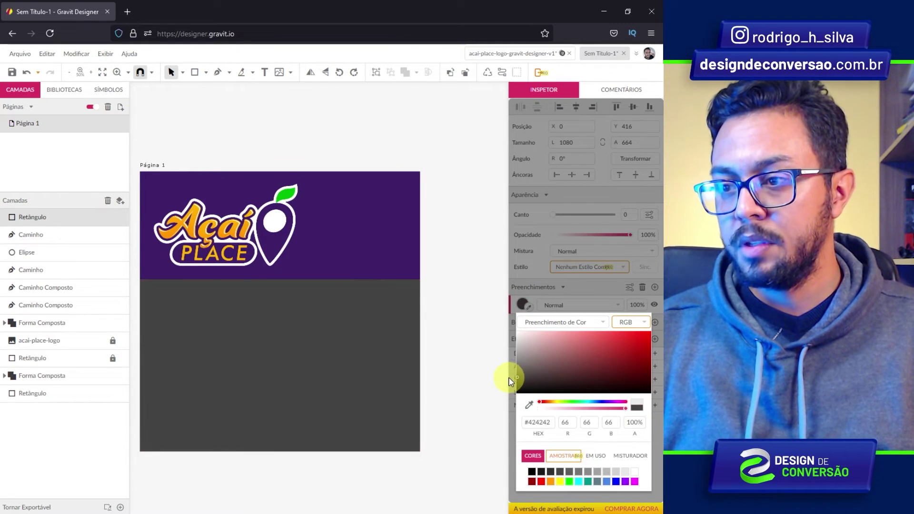
Send the grey rectangle behind the logo and lock its layer
right_click(379, 348)
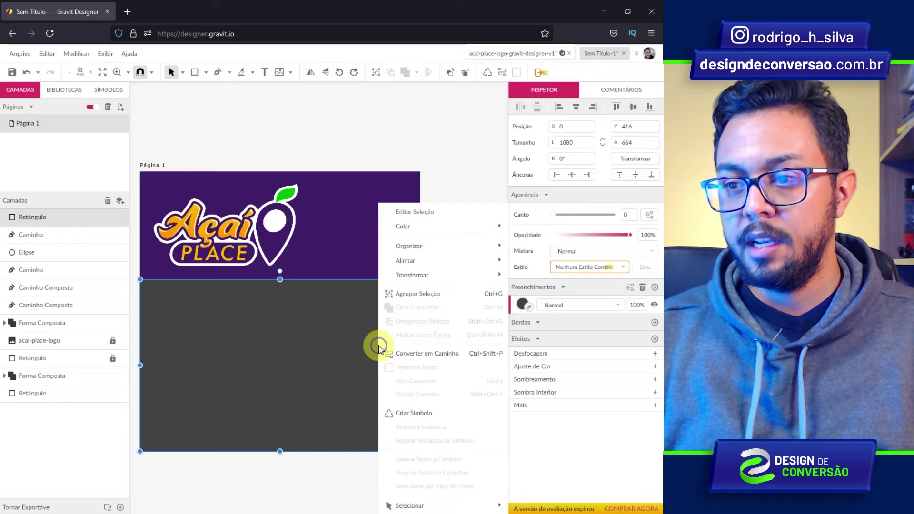
mouse_move(409, 245)
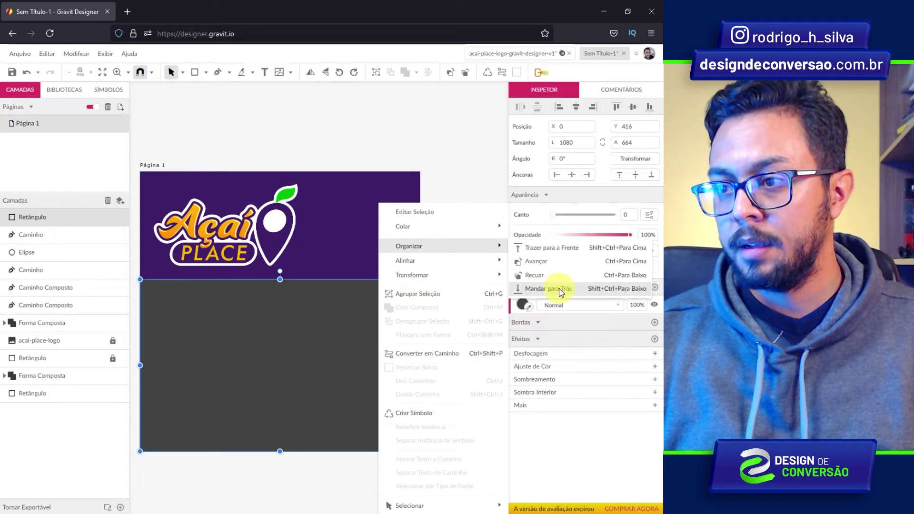
click(547, 288)
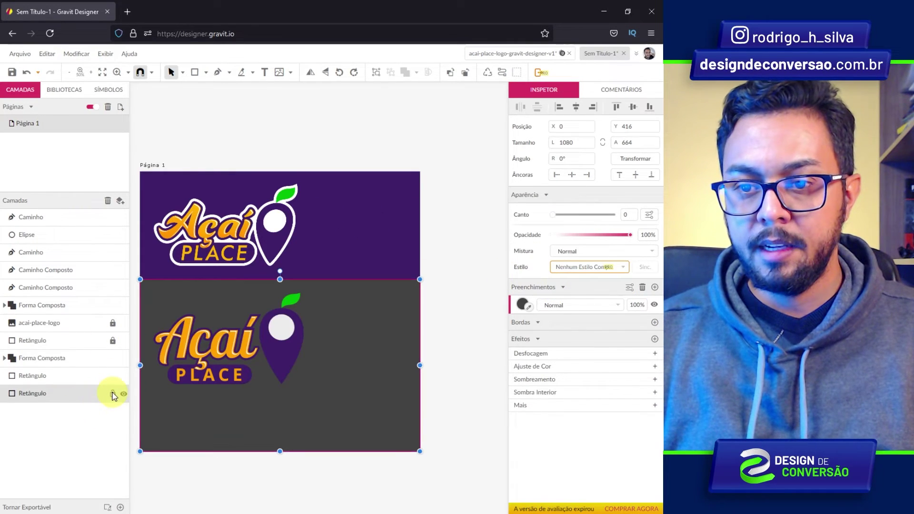
click(113, 393)
key(z)
click(272, 354)
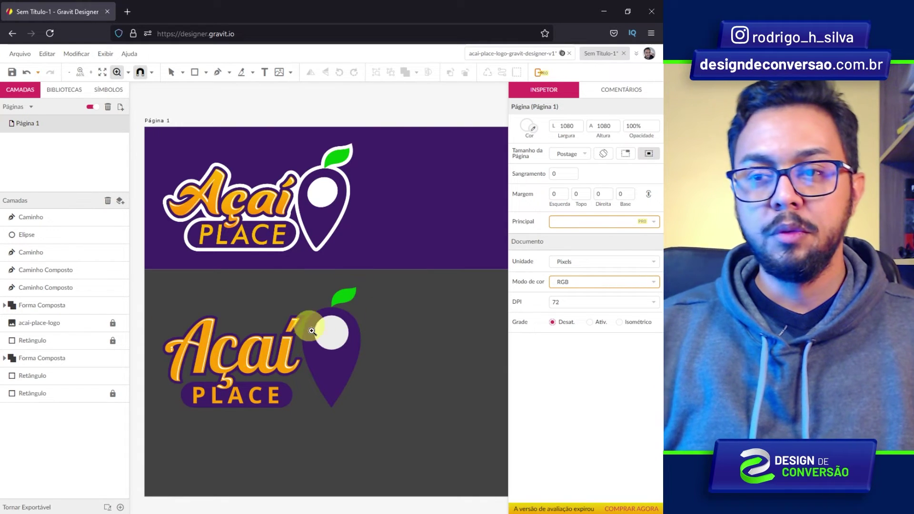
drag(351, 384, 364, 344)
key(ctrl+z)
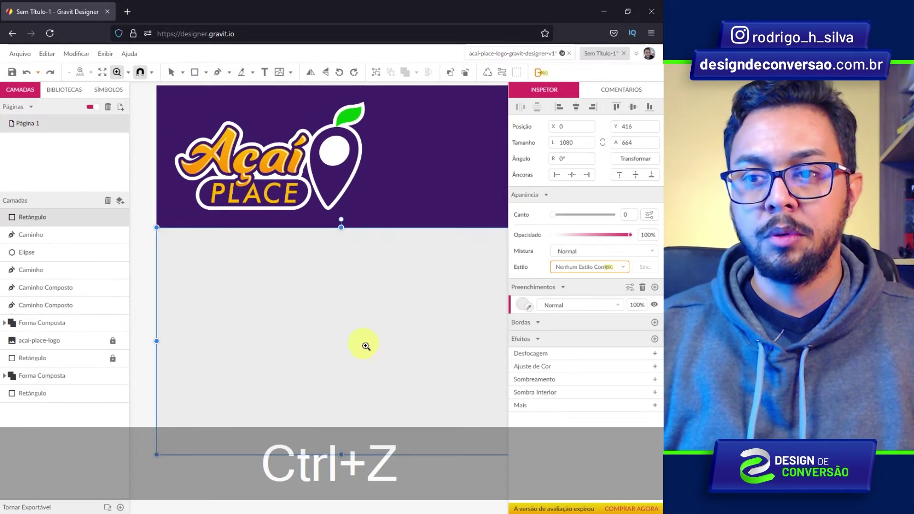
key(ctrl+z)
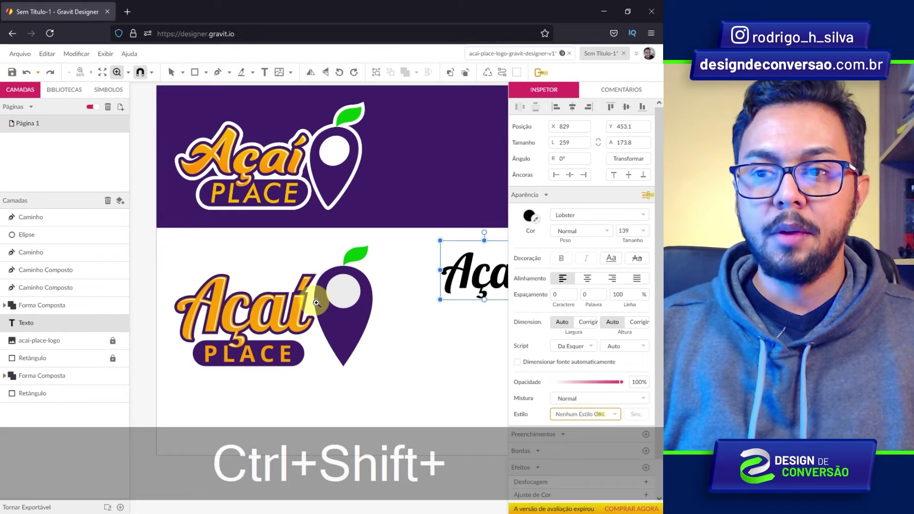
key(ctrl+shift+z)
key(ctrl+shift+z)
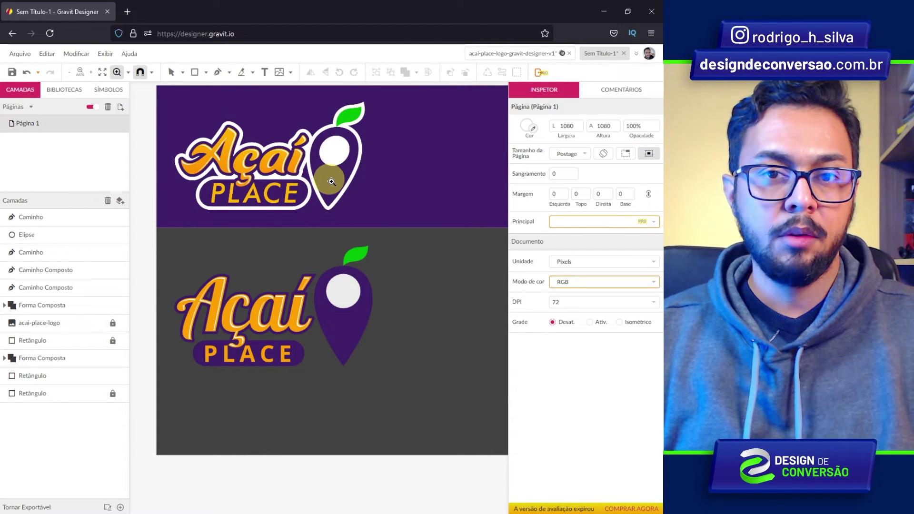
scroll(376, 258, down, 1)
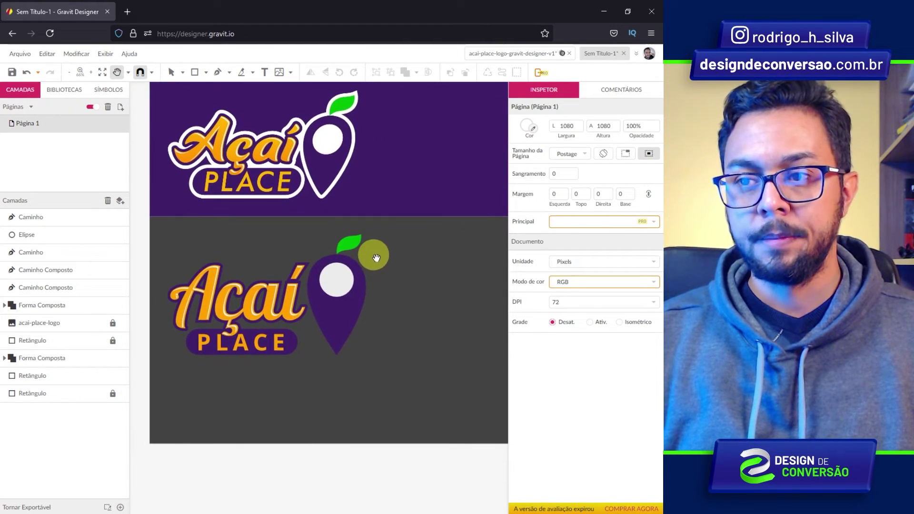
key(z)
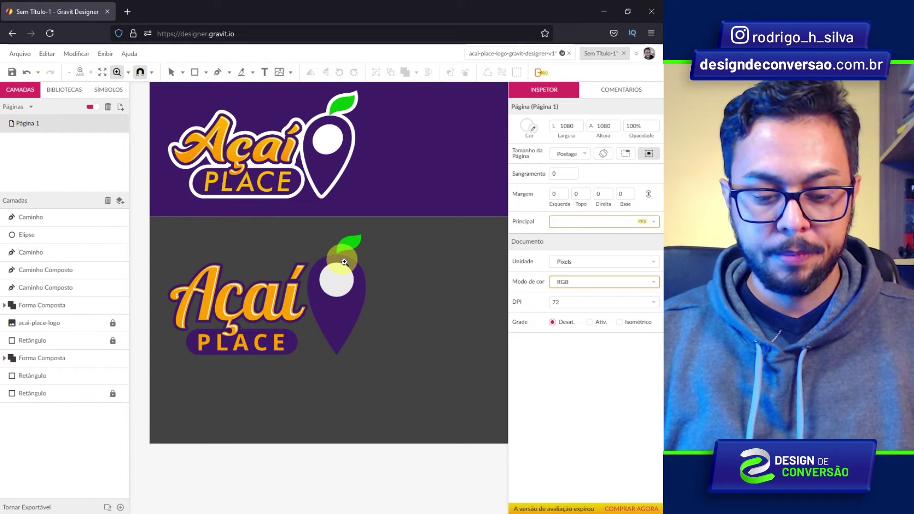
key(v)
Duplicate the lower logo down-right, unite it, and convert it to a path
mouse_move(169, 223)
mouse_down()
mouse_move(425, 385)
mouse_move(444, 333)
mouse_move(408, 331)
mouse_up()
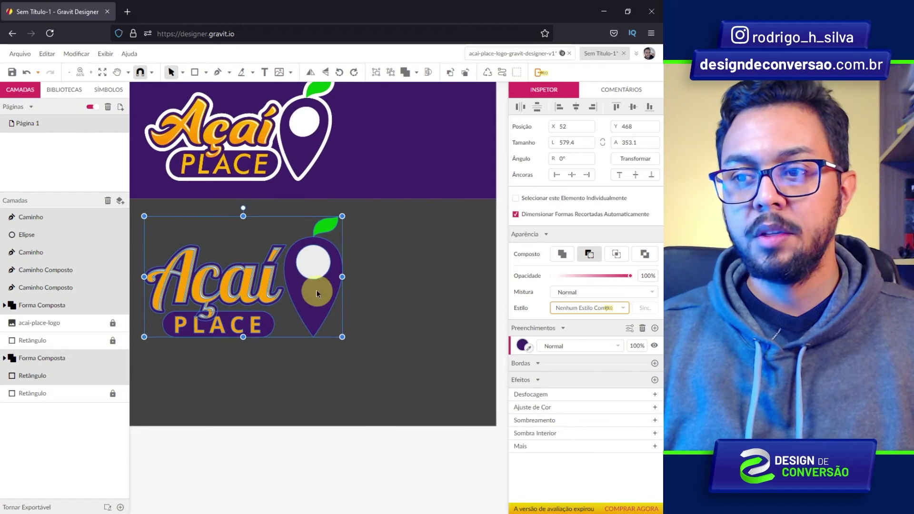
mouse_move(310, 285)
mouse_down()
mouse_move(459, 402)
mouse_move(410, 374)
mouse_up()
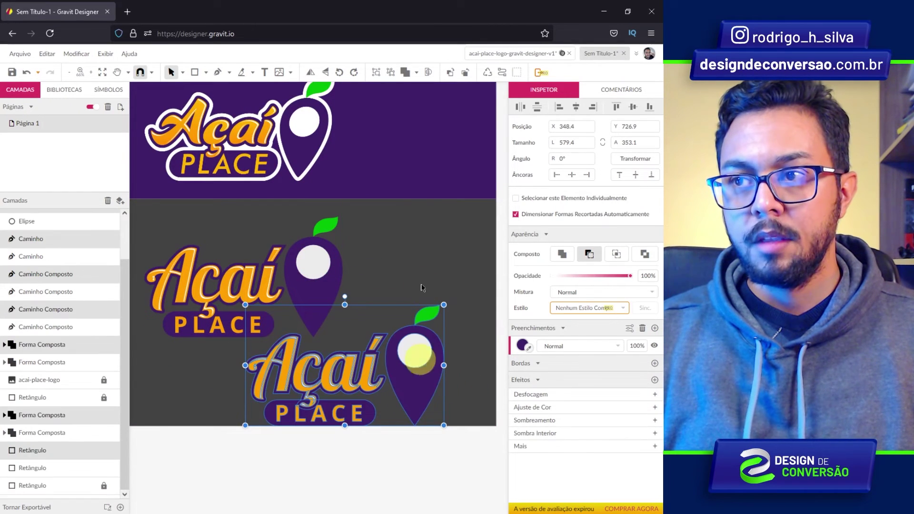
click(417, 75)
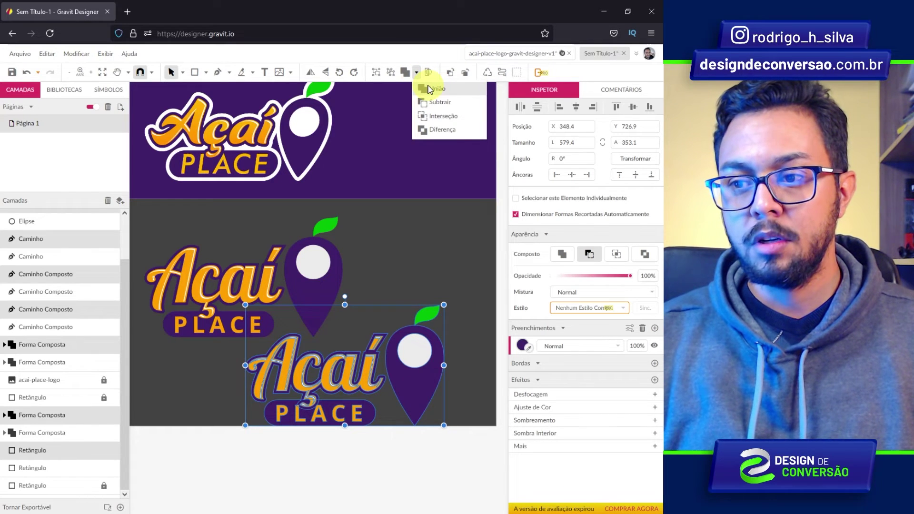
click(430, 90)
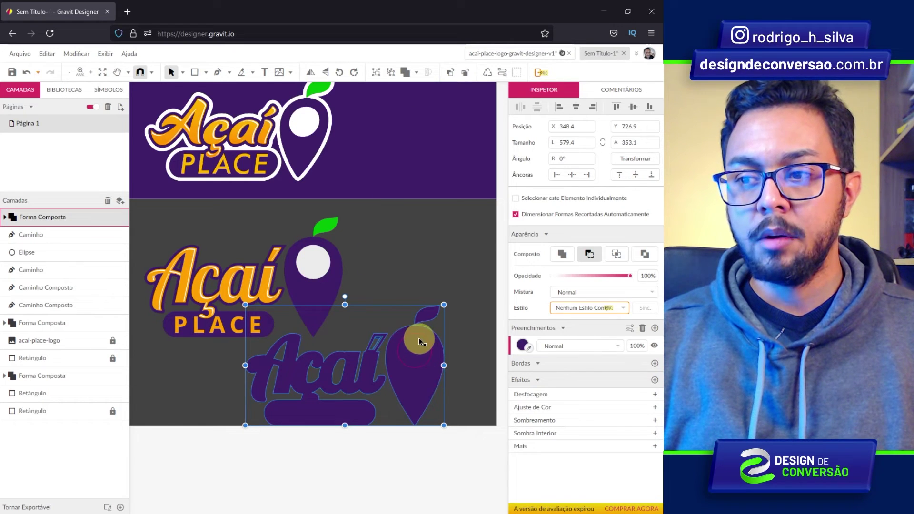
right_click(411, 368)
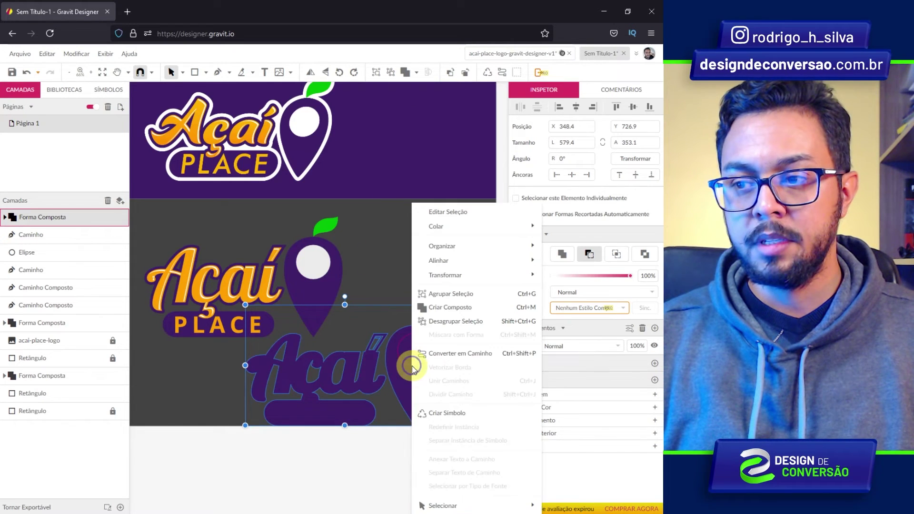
click(469, 356)
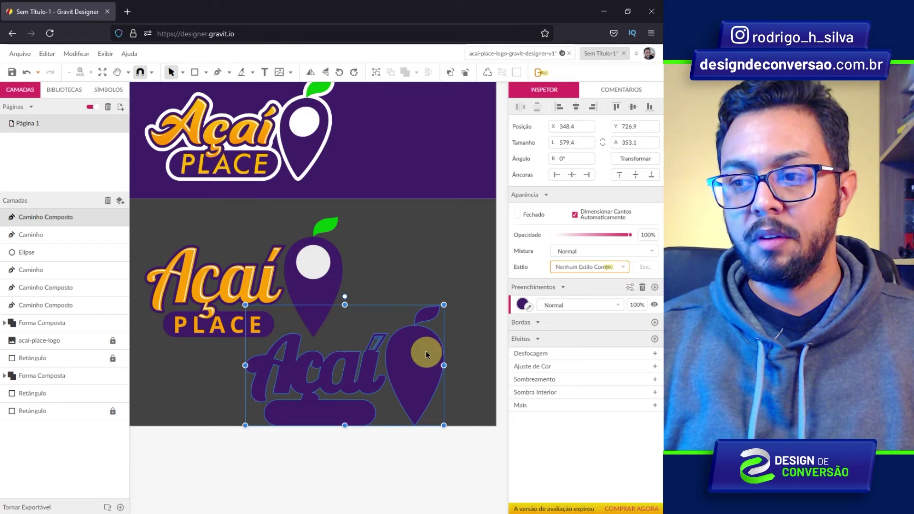
Split the compound path, unite the pieces again, and convert the result to a path
right_click(426, 353)
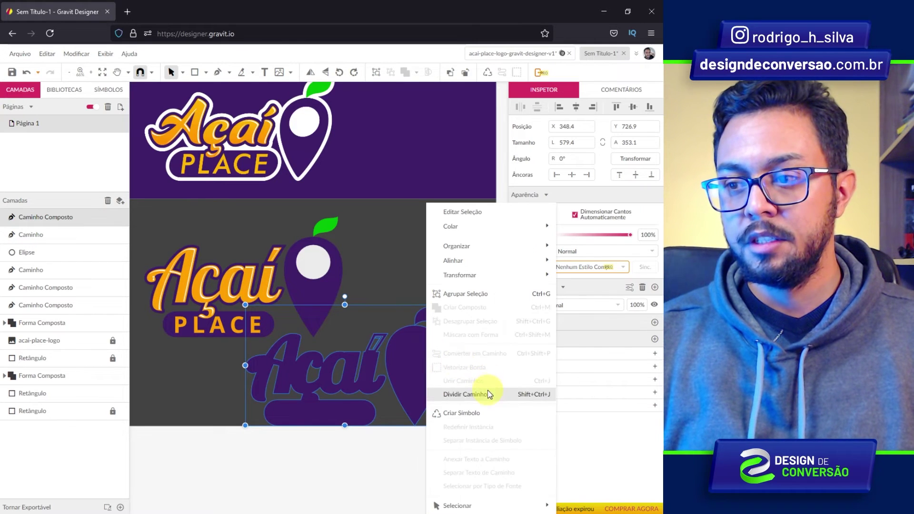
click(487, 395)
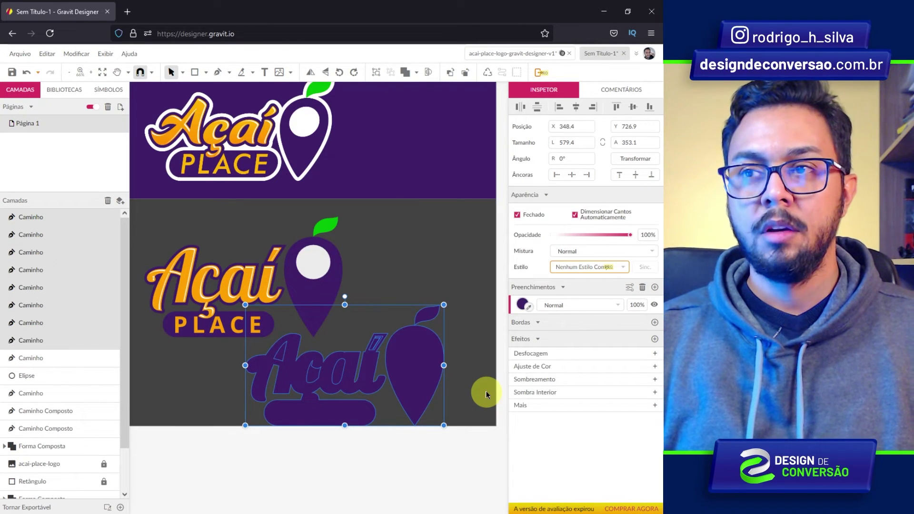
click(416, 73)
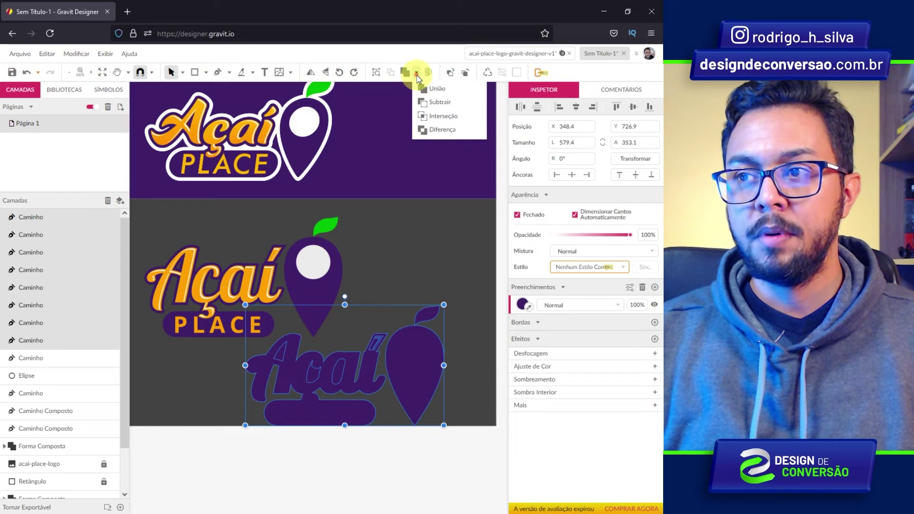
click(431, 89)
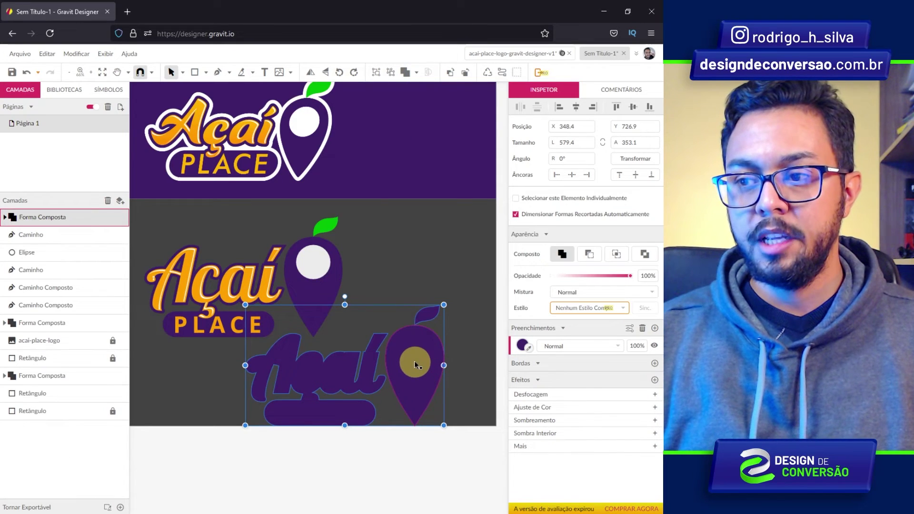
right_click(413, 361)
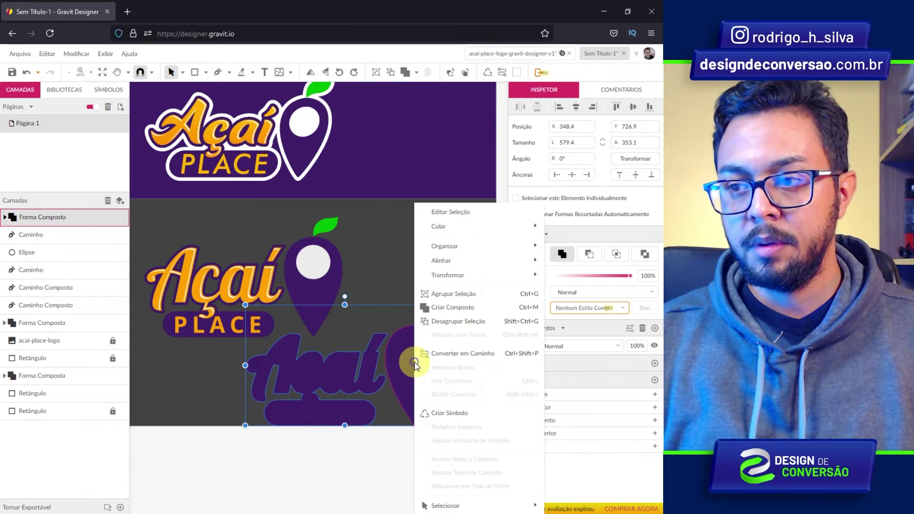
click(466, 358)
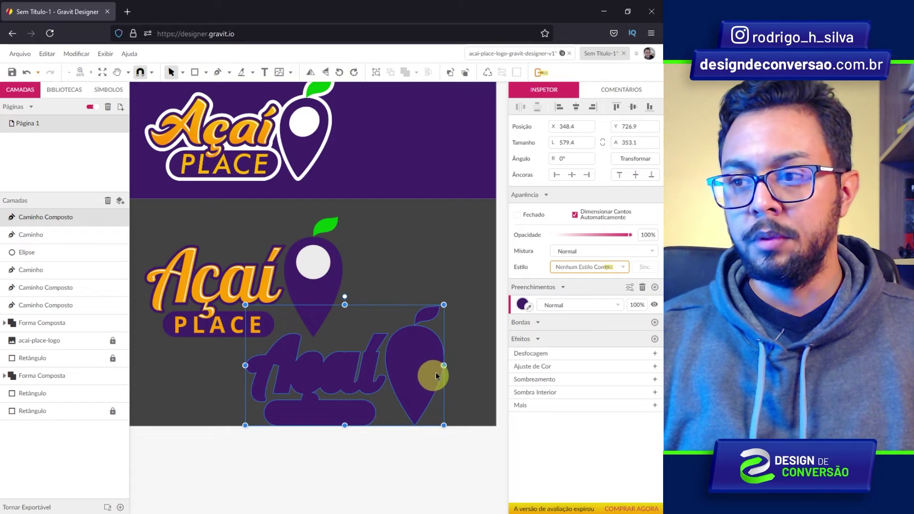
Give the purple copy a black border positioned outside, finally 12 px wide
click(654, 323)
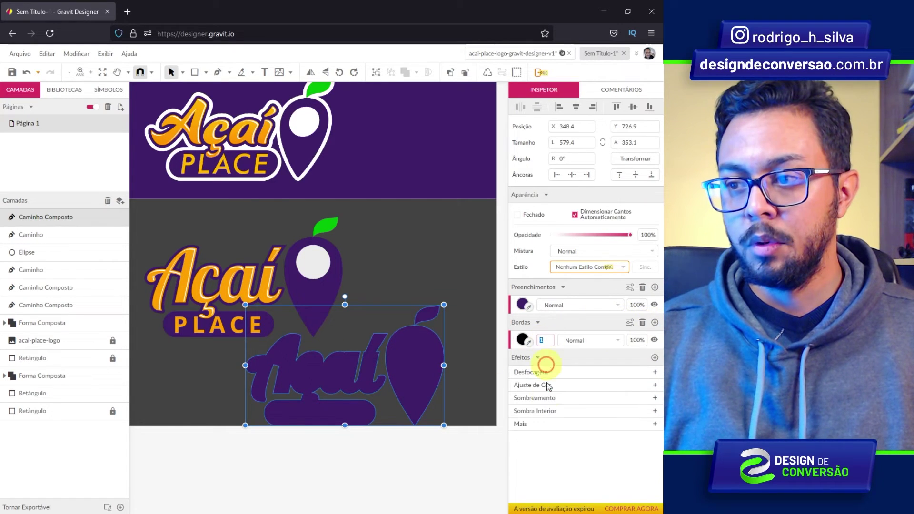
text(10)
key(Return)
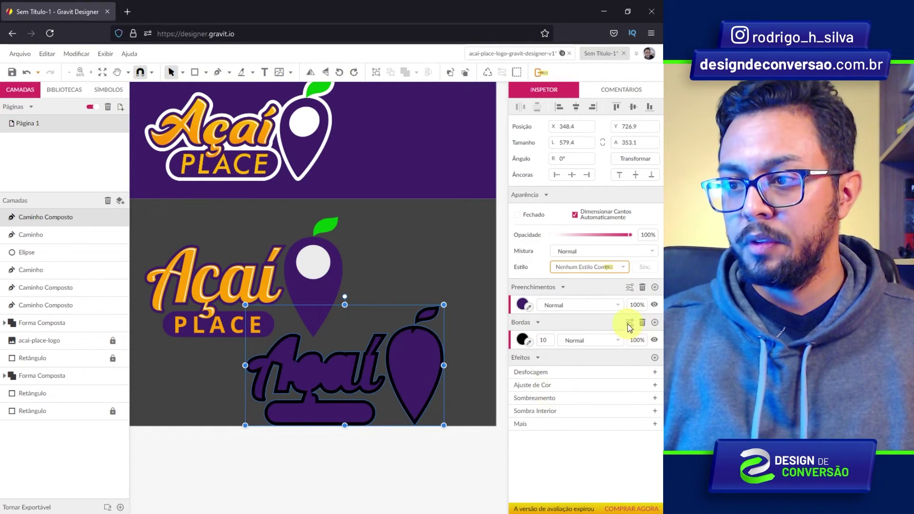
click(629, 323)
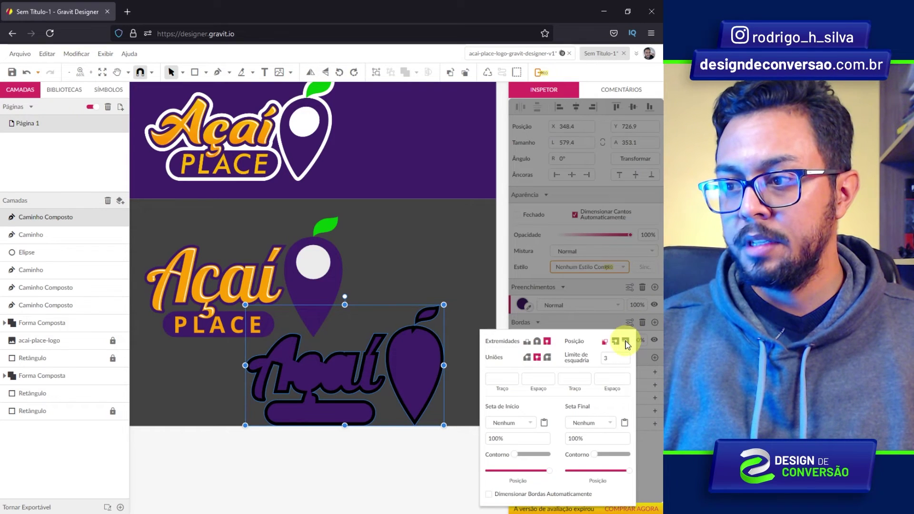
click(625, 341)
click(601, 329)
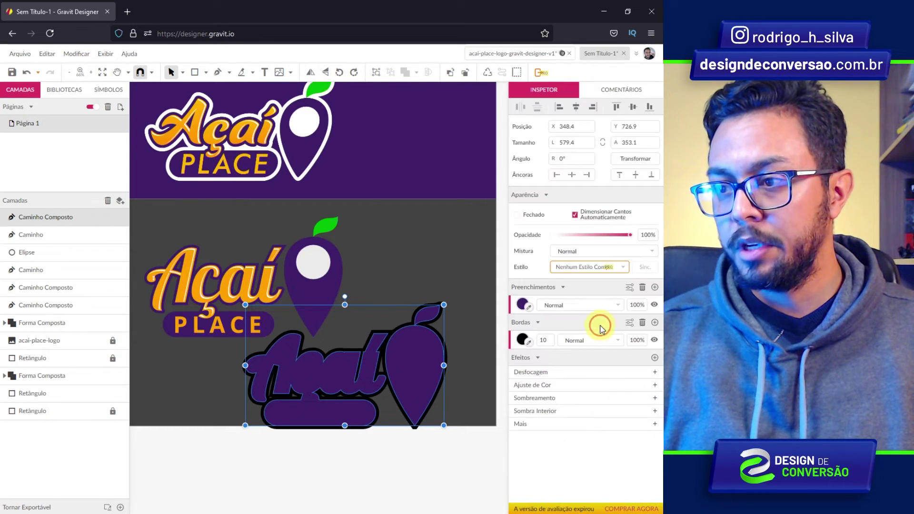
click(546, 341)
text(12)
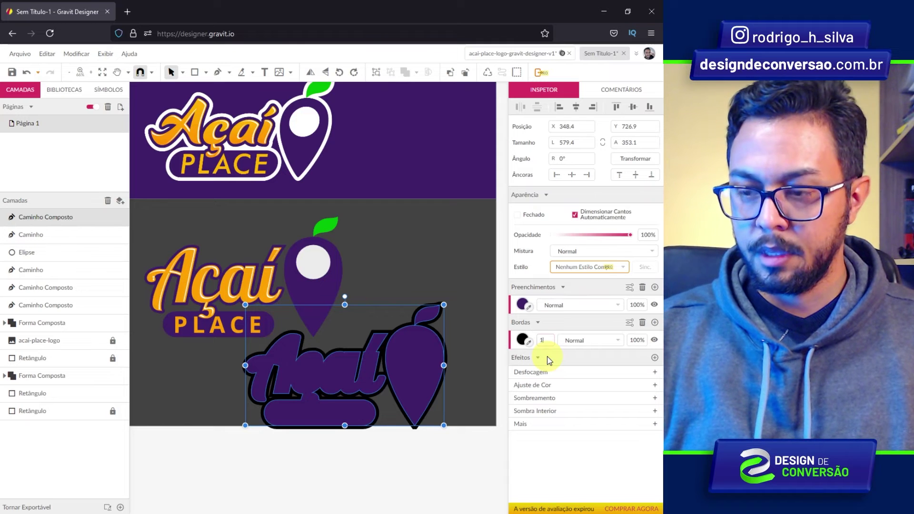
key(Return)
click(424, 367)
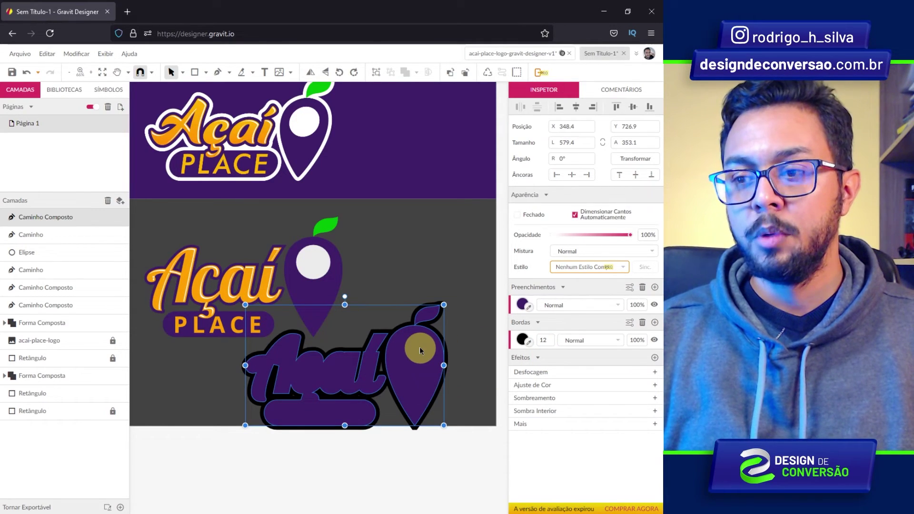
Vectorize the border, split the path, and unite everything into one 603.4 × 394.1 shape
right_click(420, 351)
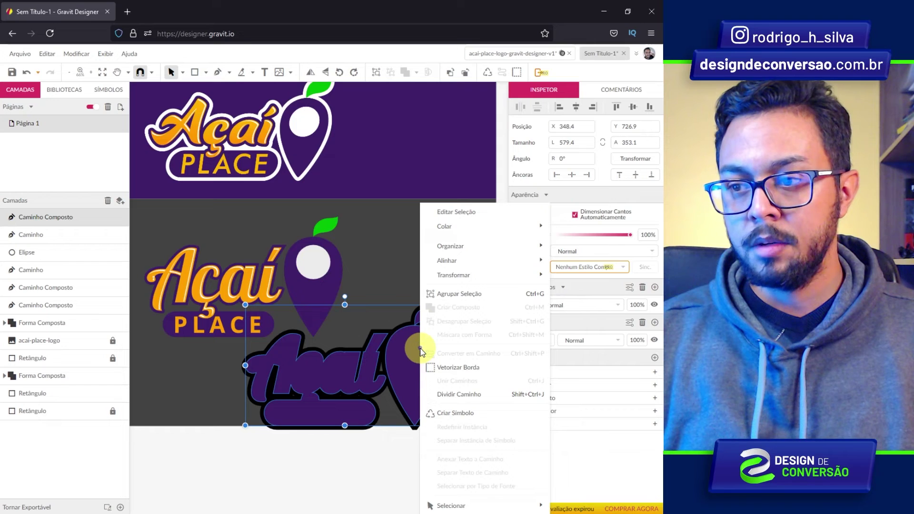
click(466, 370)
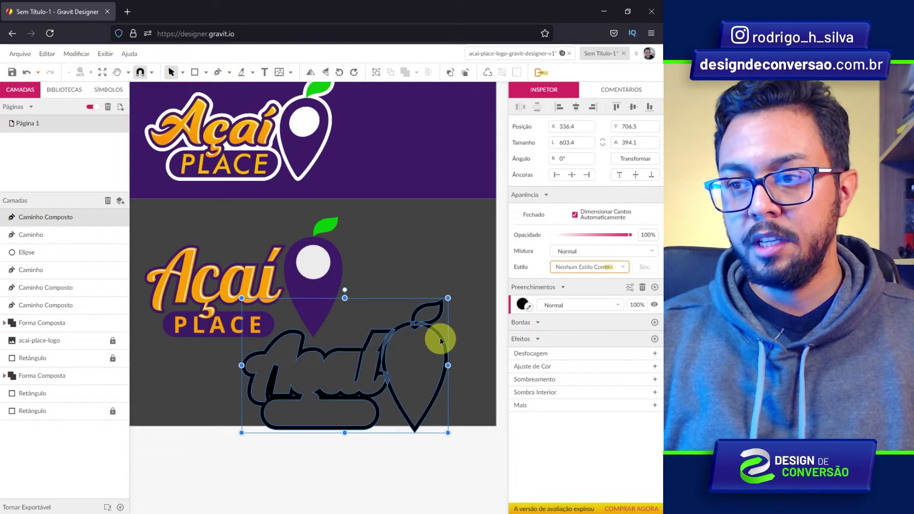
right_click(441, 338)
click(501, 393)
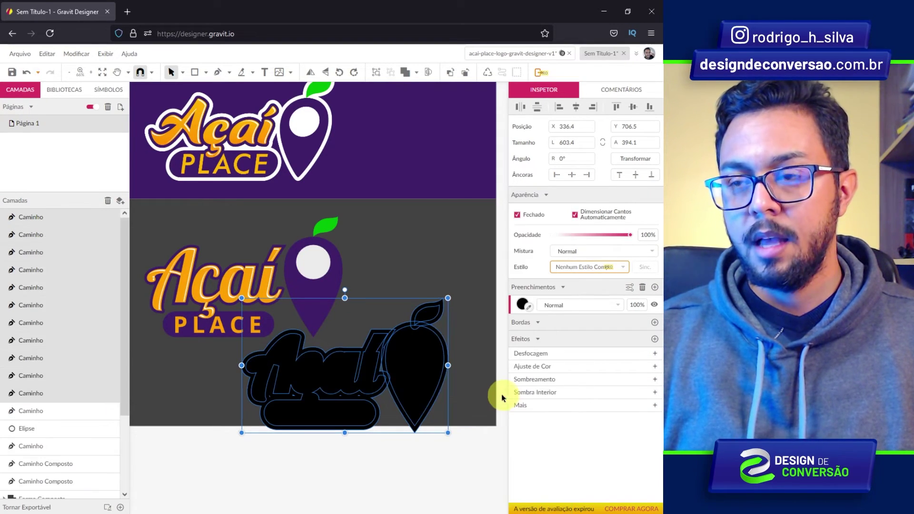
click(416, 74)
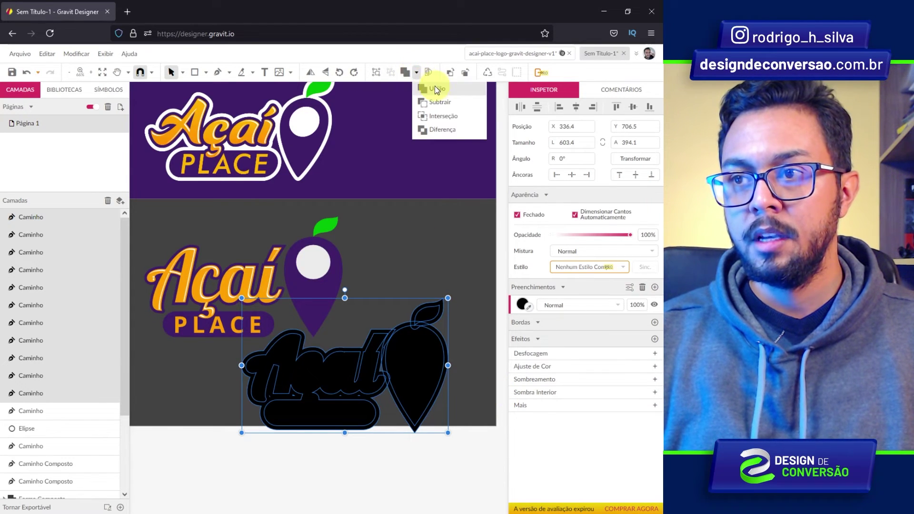
click(435, 85)
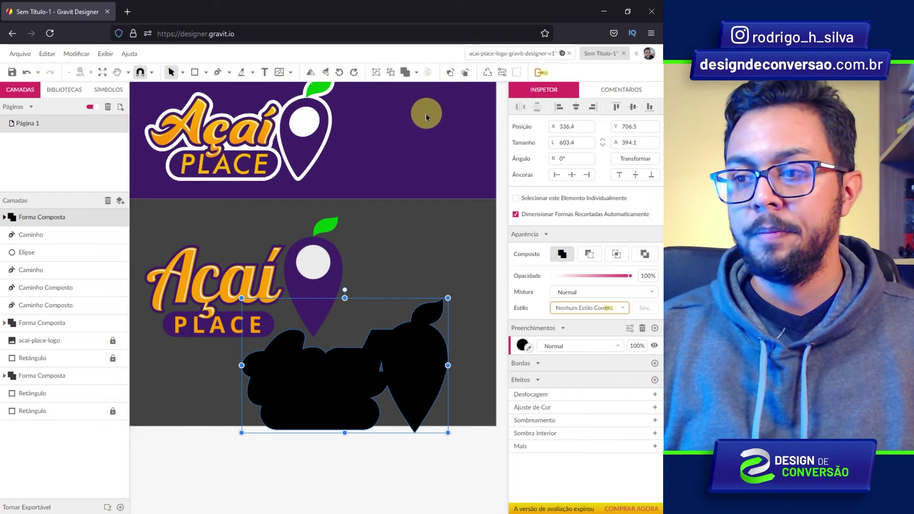
Fill the silhouette white, move it onto the logo, convert it to a path, and layer it beneath
click(522, 345)
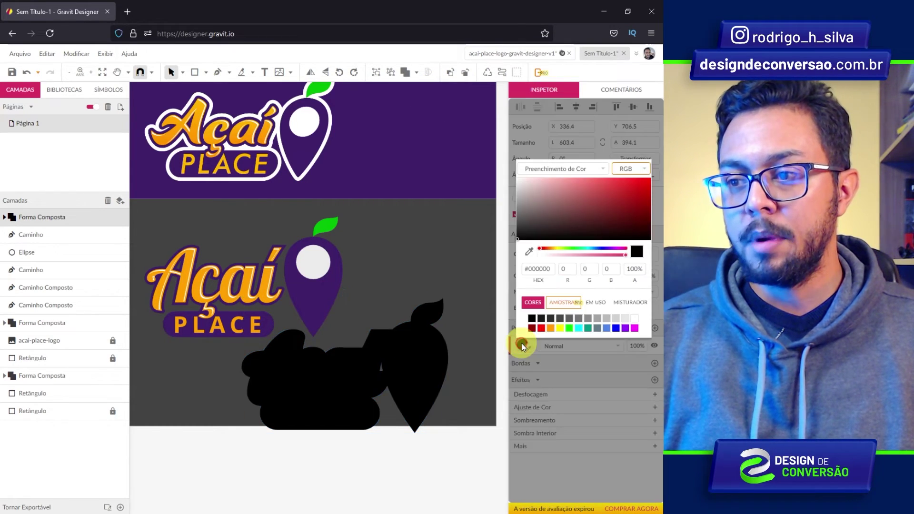
click(635, 320)
drag(414, 373, 317, 292)
right_click(317, 293)
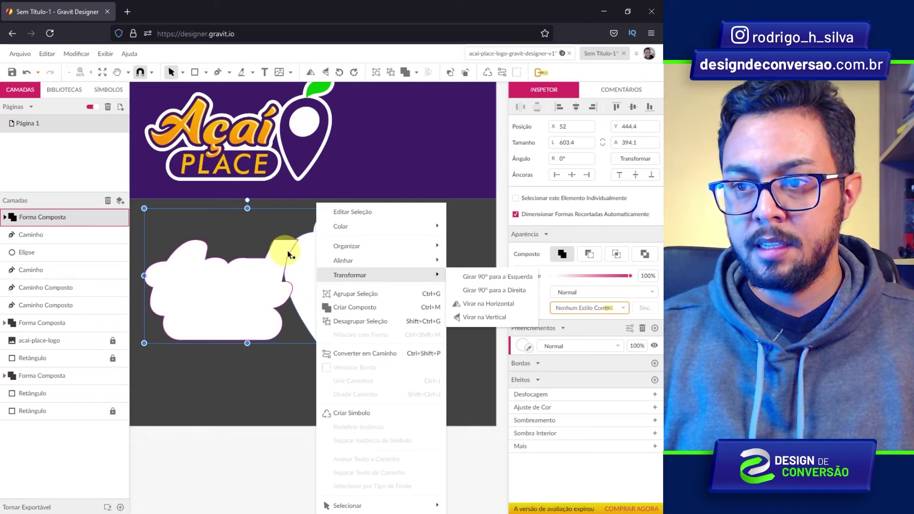
click(363, 355)
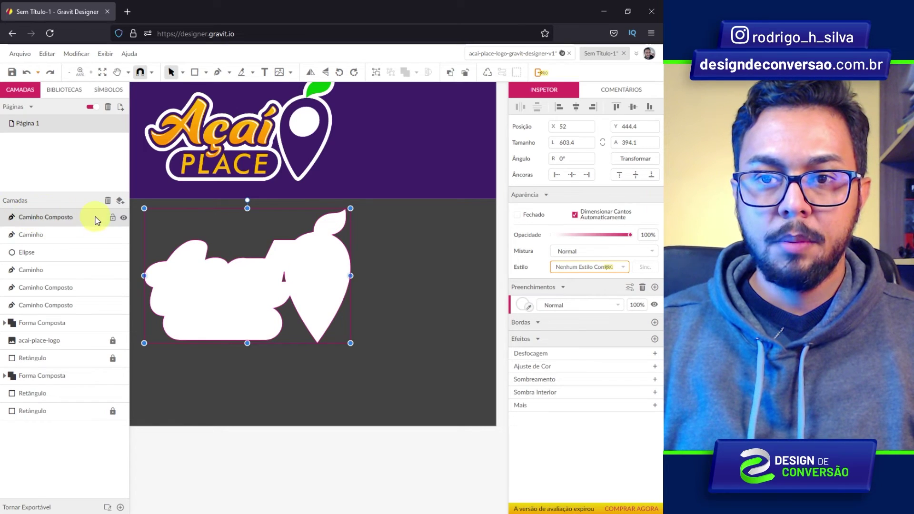
mouse_move(43, 410)
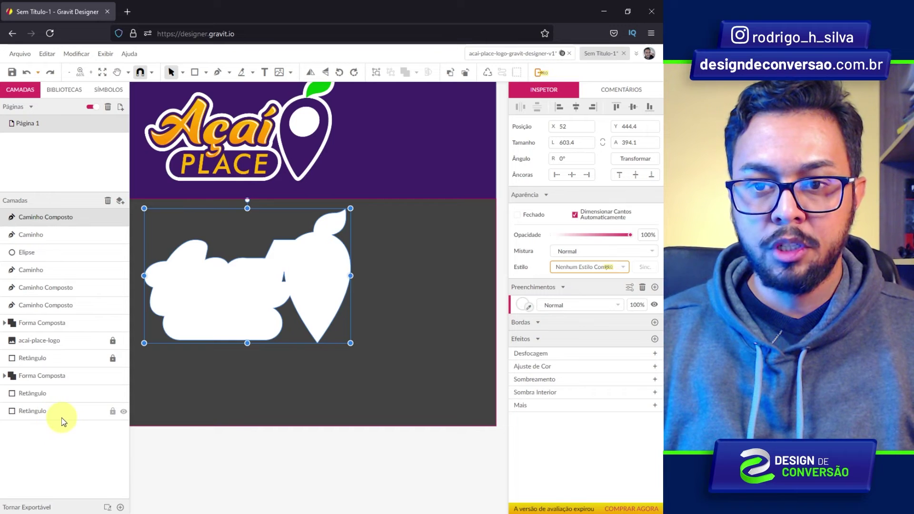
drag(71, 217, 64, 404)
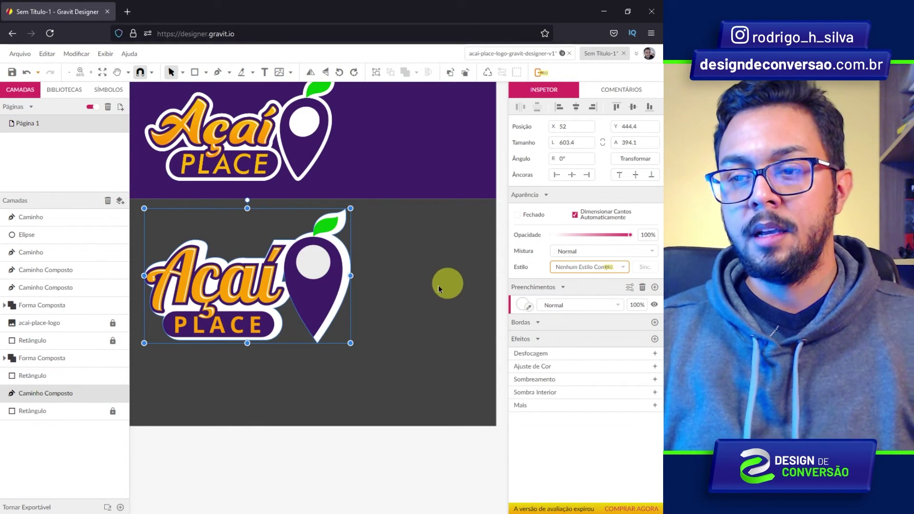
Nudge the white outline left and down to X 39, Y 448.4 around the logo
scroll(266, 310, up, 2)
scroll(281, 305, up, 2)
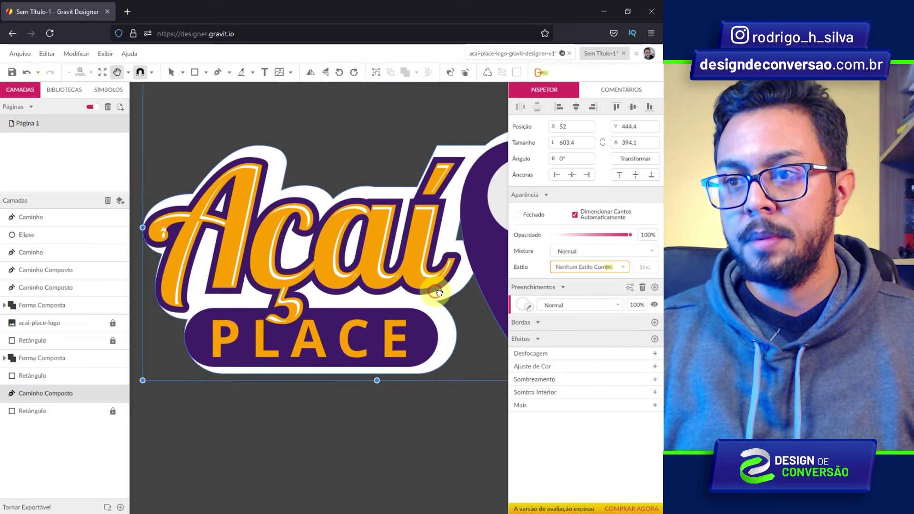
scroll(420, 419, up, 2)
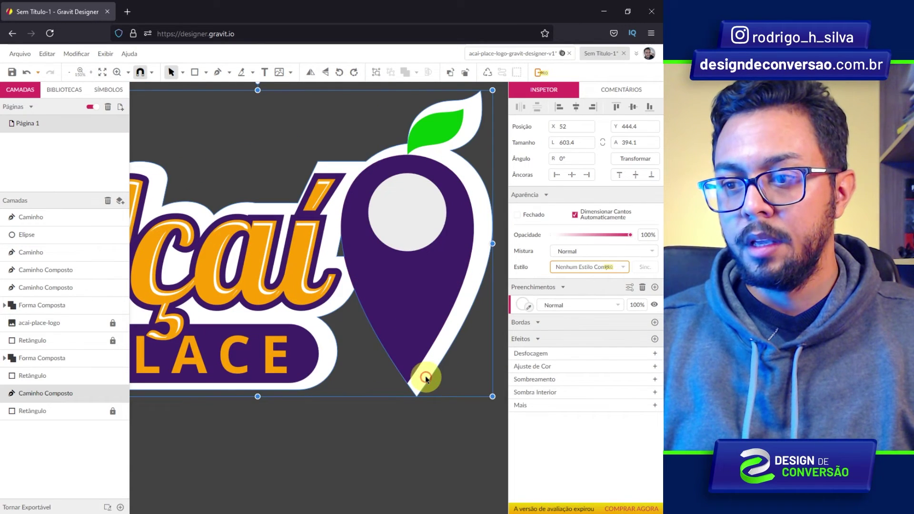
key(Left)
key(Left)
key(Left)
key(Left)
key(Left)
key(Left)
key(Left)
key(Left)
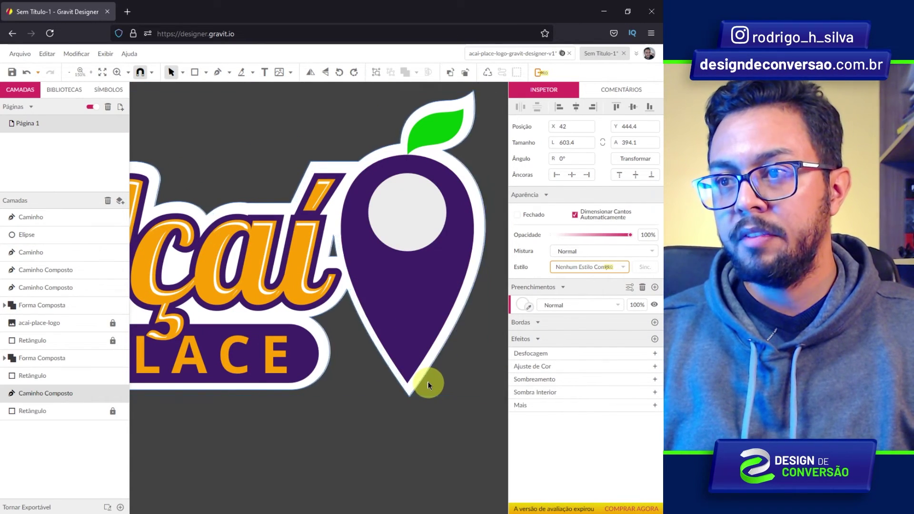
key(Left)
key(Left)
key(Left)
key(Left)
key(Left)
key(Down)
key(Down)
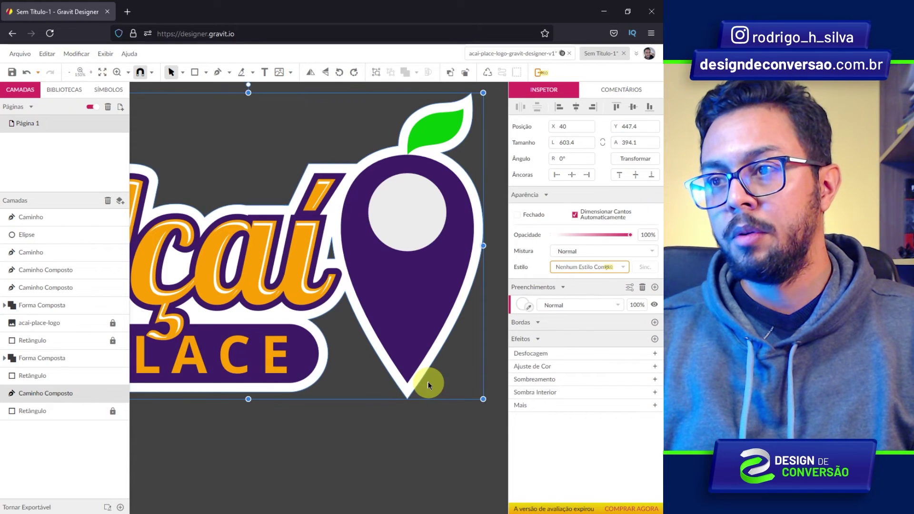
key(Down)
key(Down)
Zoom out to the whole page and marquee-select all parts of the new logo
key(z)
alt+click(330, 367)
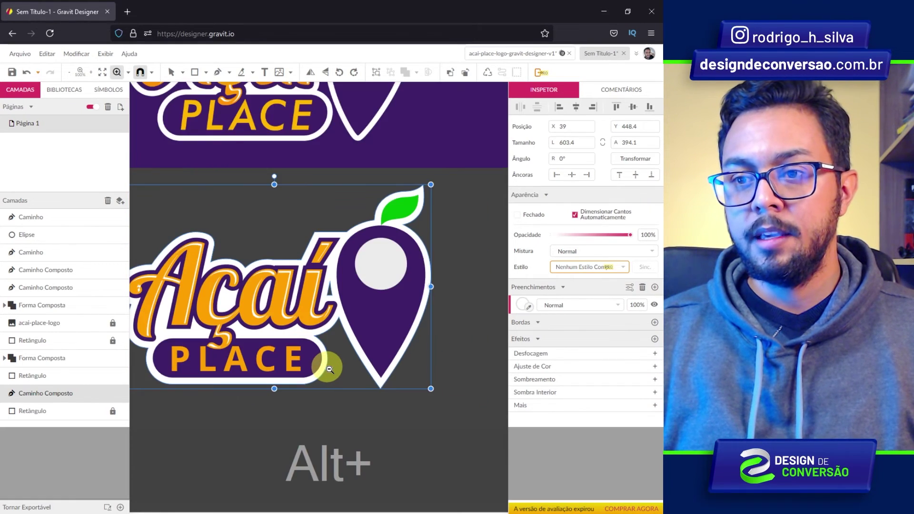
key(alt+space)
drag(363, 359, 359, 368)
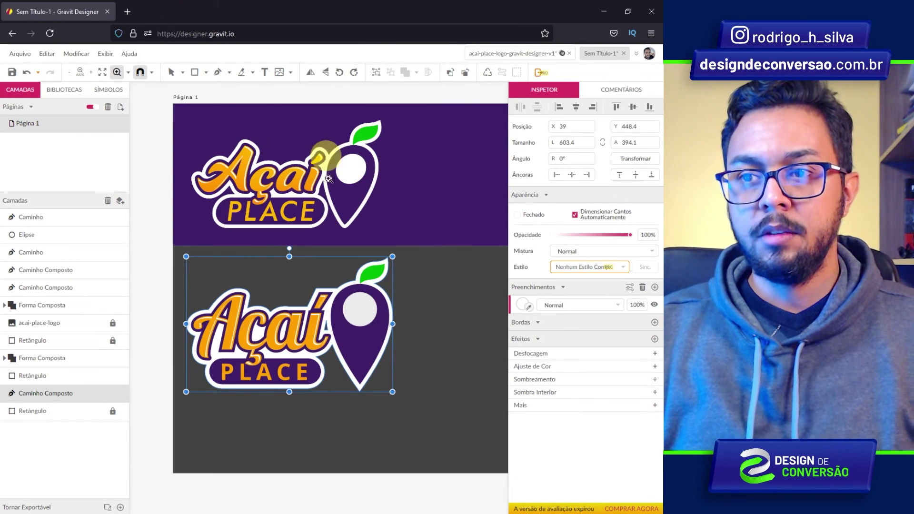
key(v)
drag(427, 258, 185, 405)
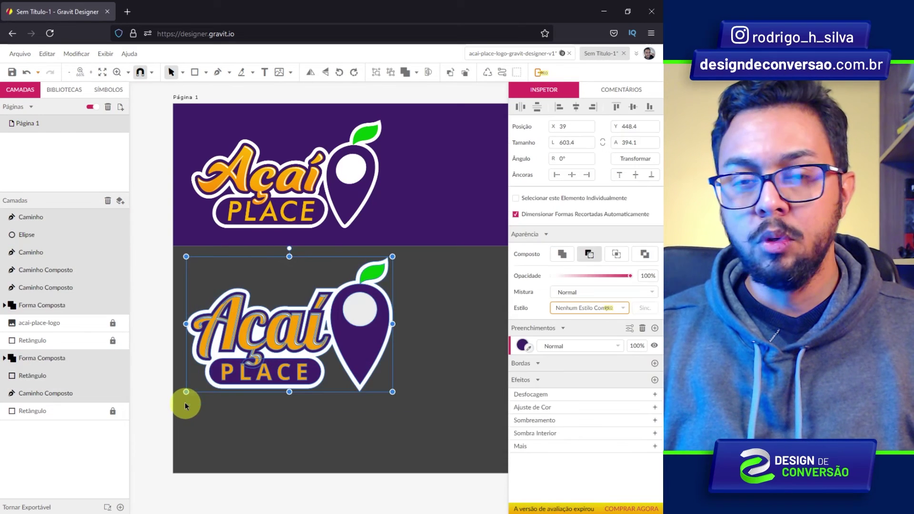
Group the logo parts and white outline, test-moving the group and undoing the move
right_click(312, 330)
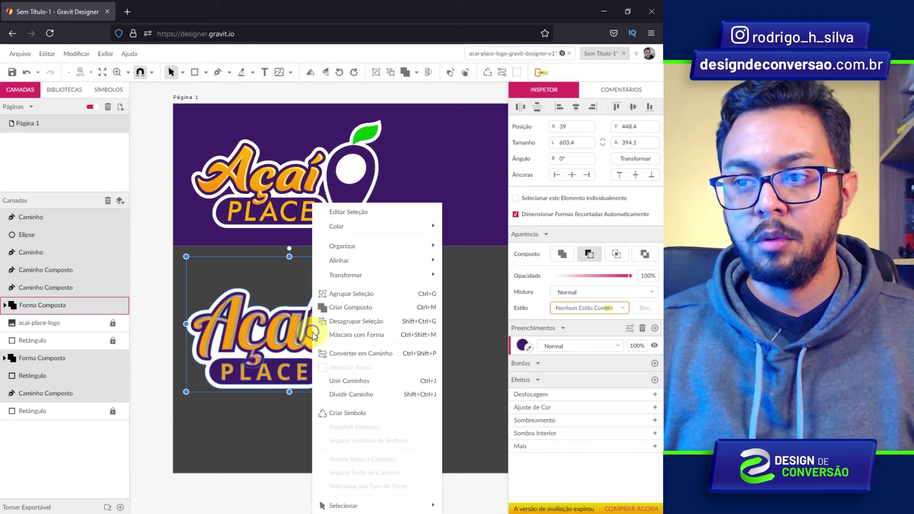
click(372, 296)
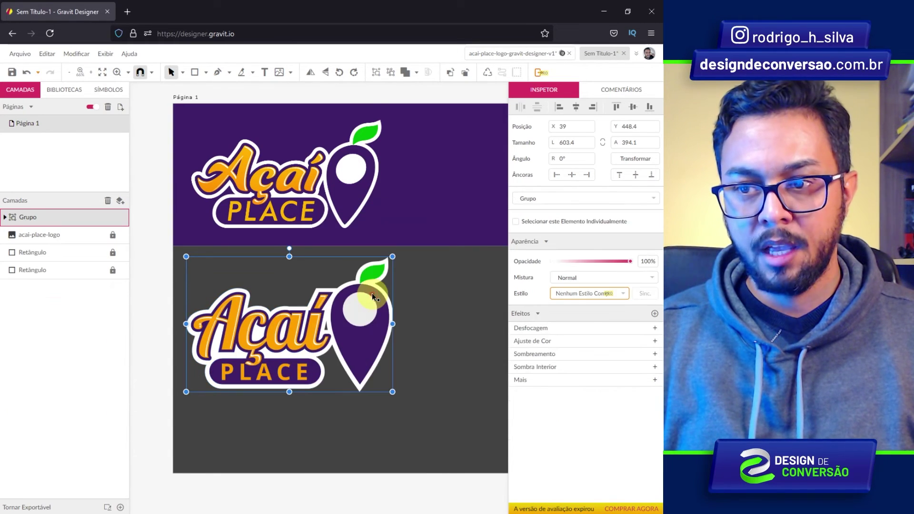
click(454, 357)
click(346, 366)
drag(346, 365, 428, 399)
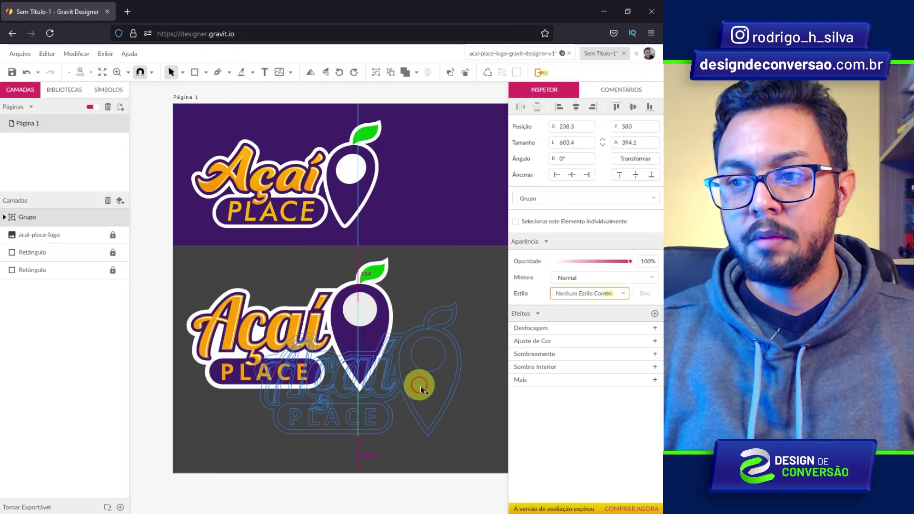
key(ctrl+z)
key(space)
drag(454, 321, 424, 323)
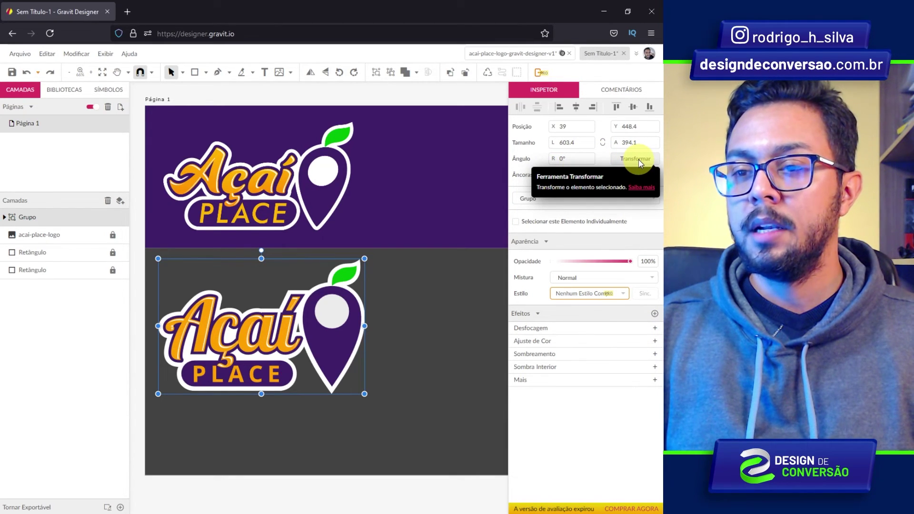
Skew the logo group −8 horizontally and move it right on the gray background
click(638, 159)
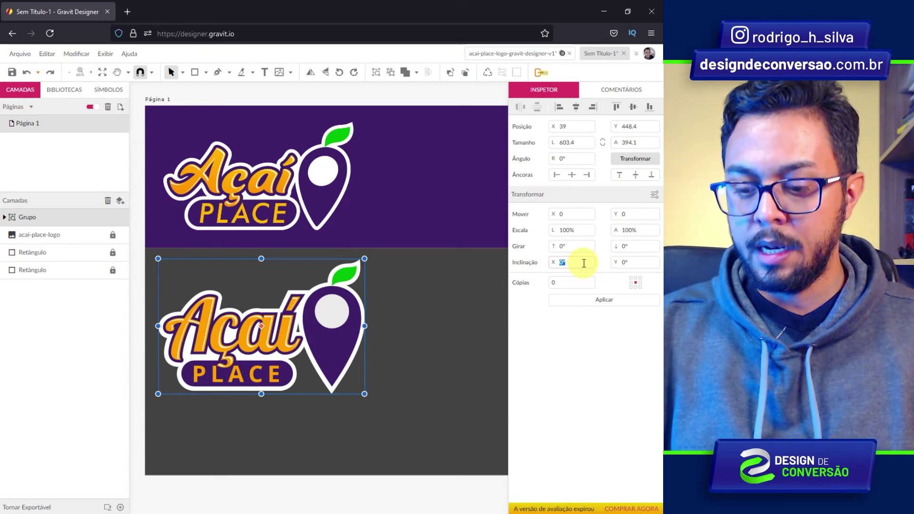
click(604, 300)
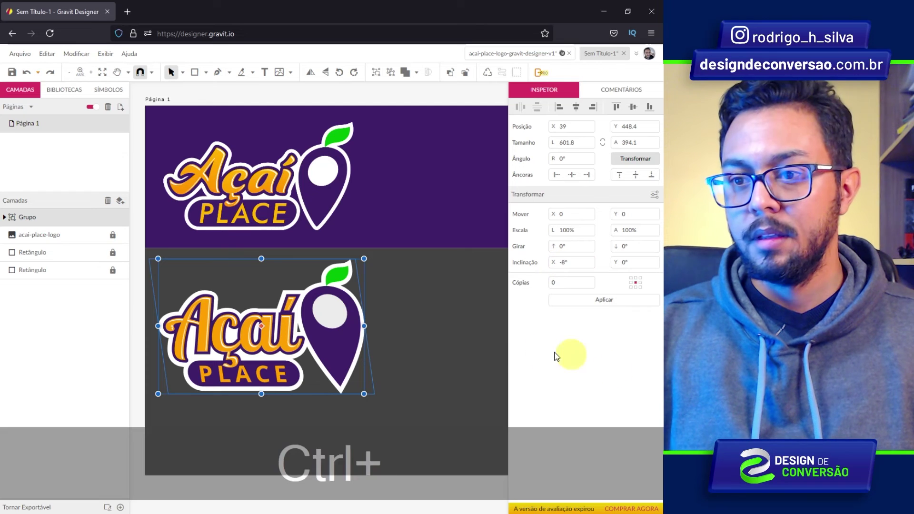
key(ctrl+z)
click(575, 261)
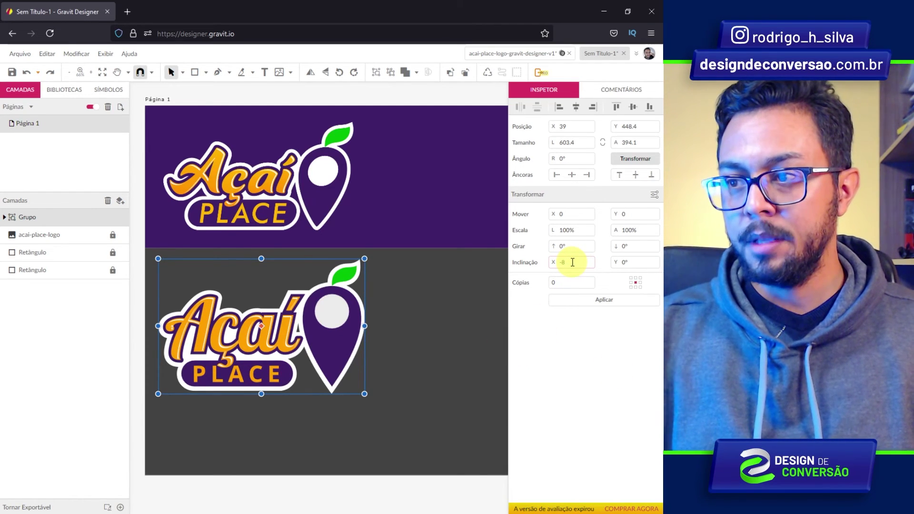
click(603, 305)
click(602, 304)
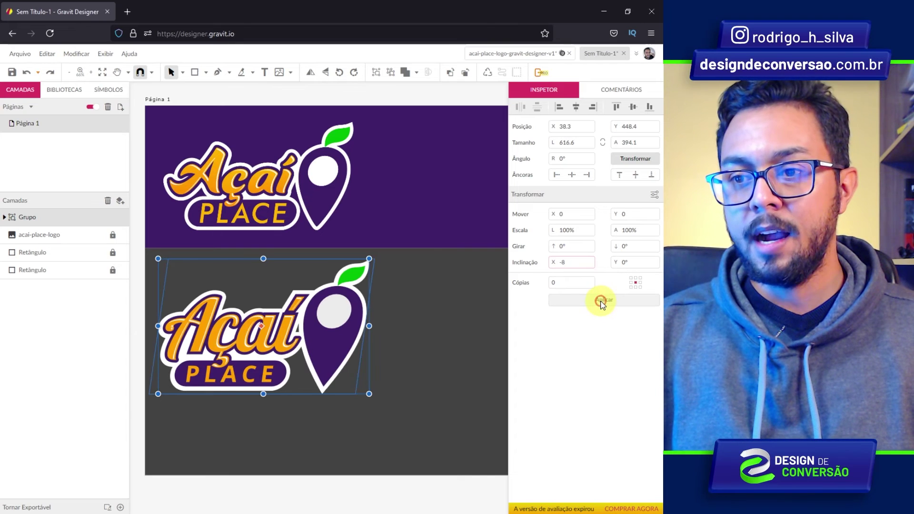
click(406, 397)
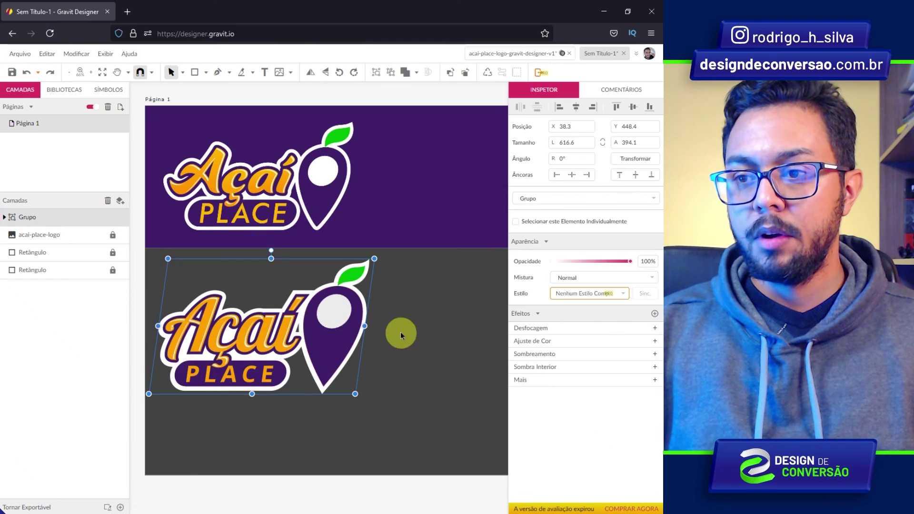
mouse_move(337, 332)
mouse_down()
mouse_move(434, 333)
mouse_move(393, 284)
mouse_move(400, 291)
mouse_up()
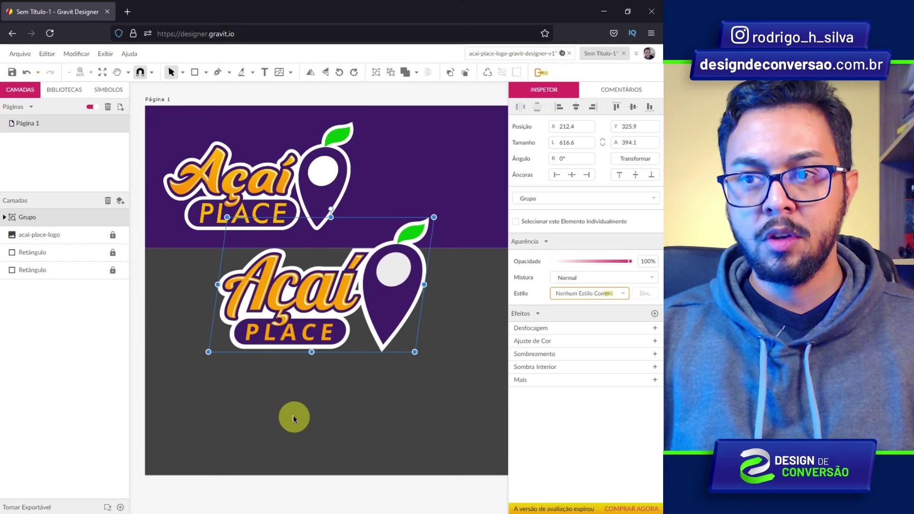
Move the skewed logo group over the top logo to compare them
click(257, 402)
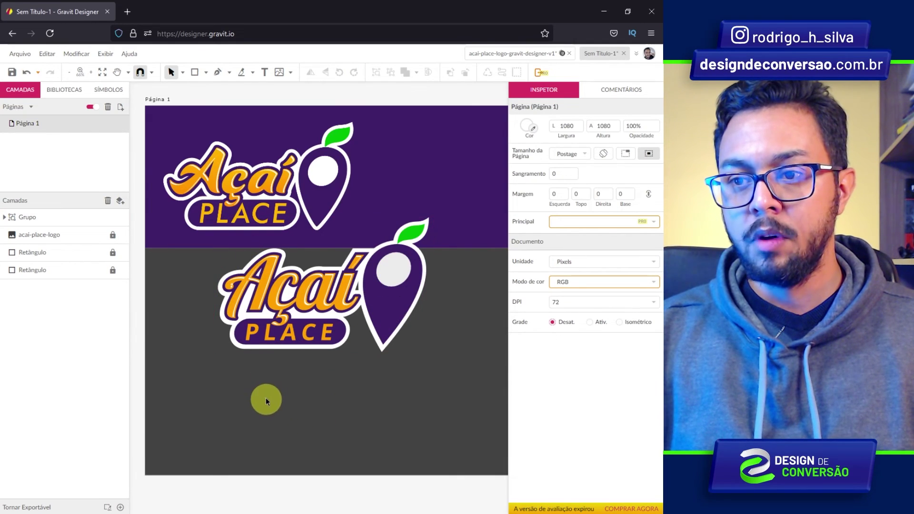
key(space)
drag(266, 400, 316, 453)
click(336, 372)
mouse_move(316, 358)
mouse_down()
mouse_move(278, 275)
mouse_move(278, 295)
mouse_up()
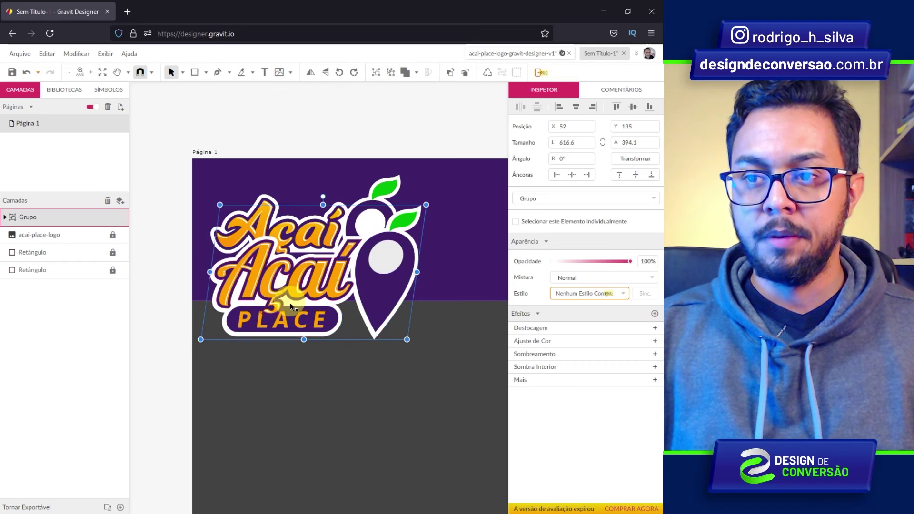
Zoom in on the overlapping logos to inspect the Açaí lettering and outline
key(z)
click(226, 248)
click(236, 252)
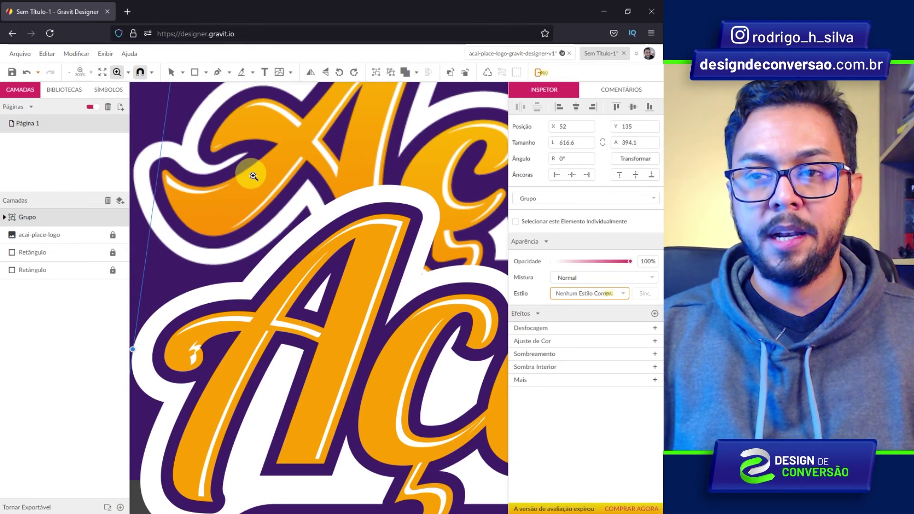
click(249, 272)
click(276, 297)
click(251, 210)
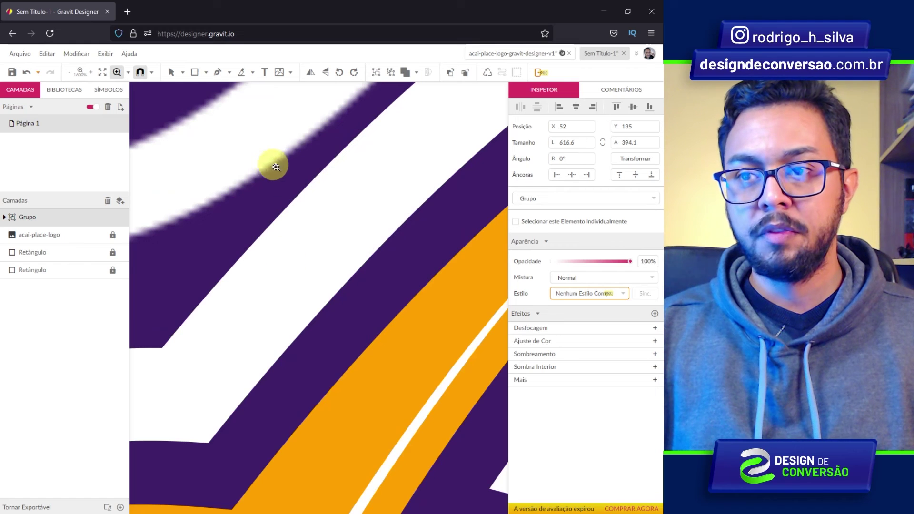
click(239, 167)
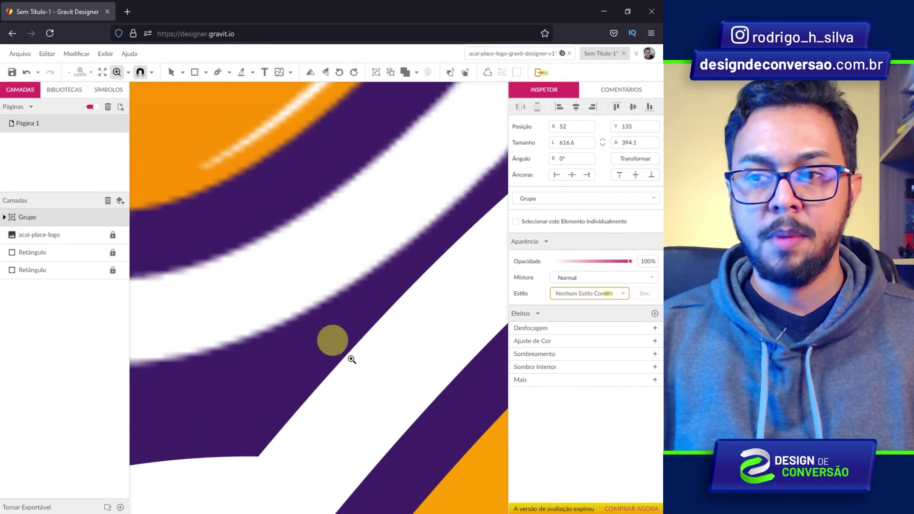
Inspect a purple stripe's diagonal edge at extreme magnification
drag(360, 347, 319, 232)
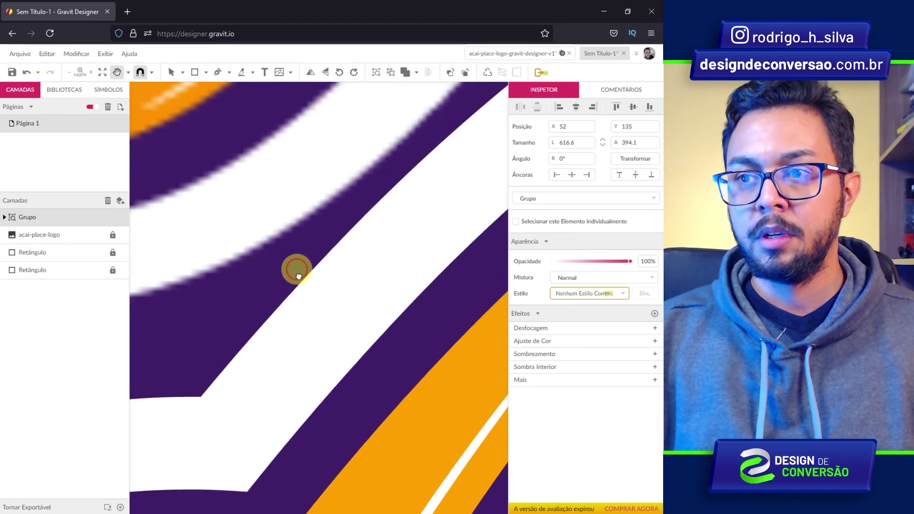
click(352, 228)
click(352, 175)
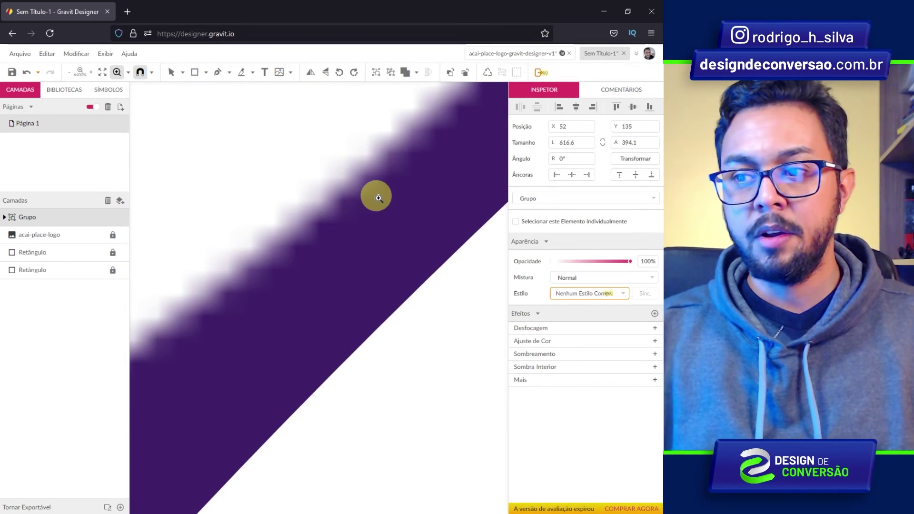
mouse_move(375, 195)
mouse_down()
mouse_move(327, 303)
mouse_move(354, 234)
mouse_up()
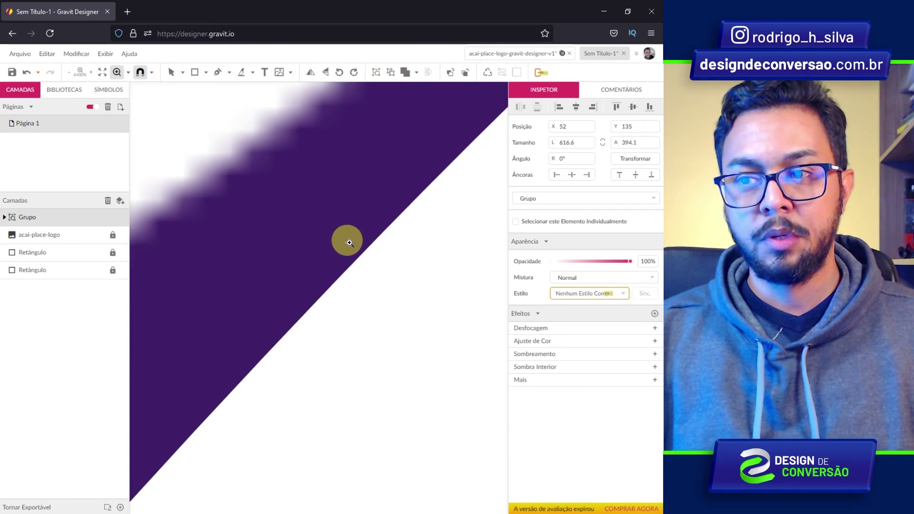
click(349, 243)
click(351, 262)
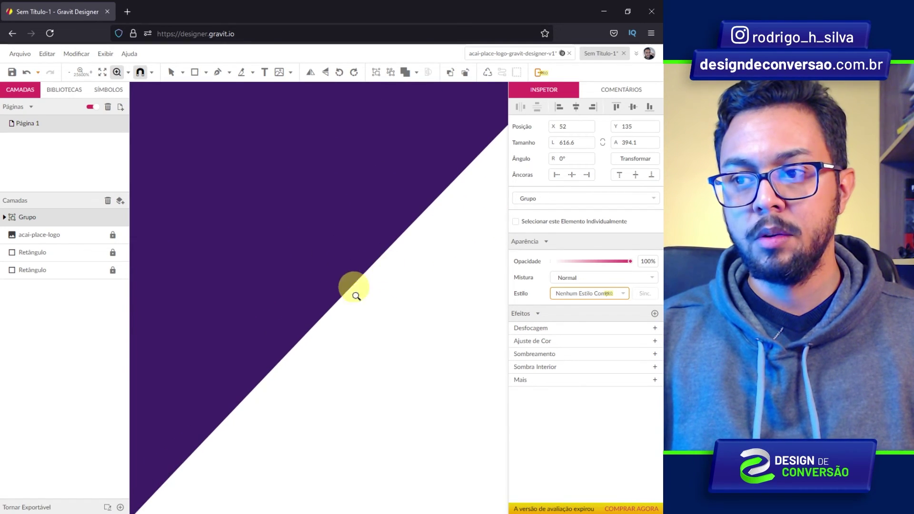
drag(428, 177, 318, 152)
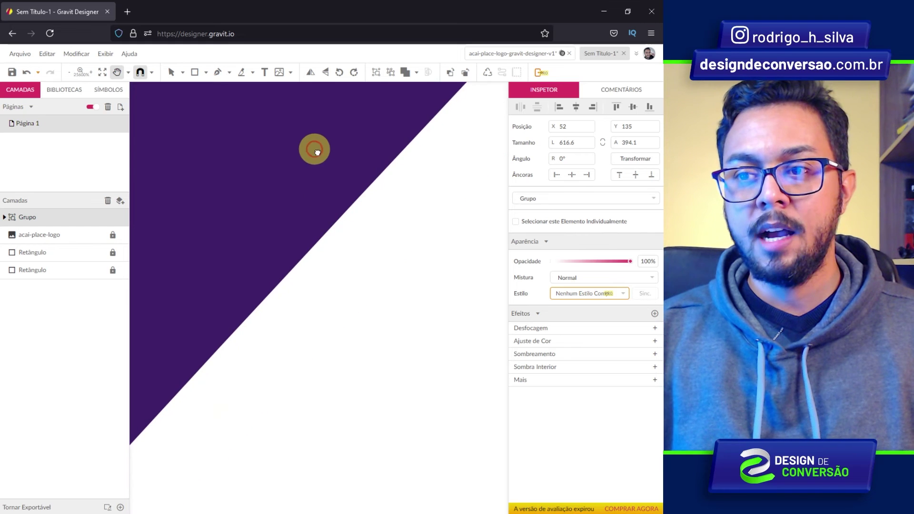
Fit the page in view and move the skewed logo back onto the gray area at 61, 516.9
key(ctrl+KP_0)
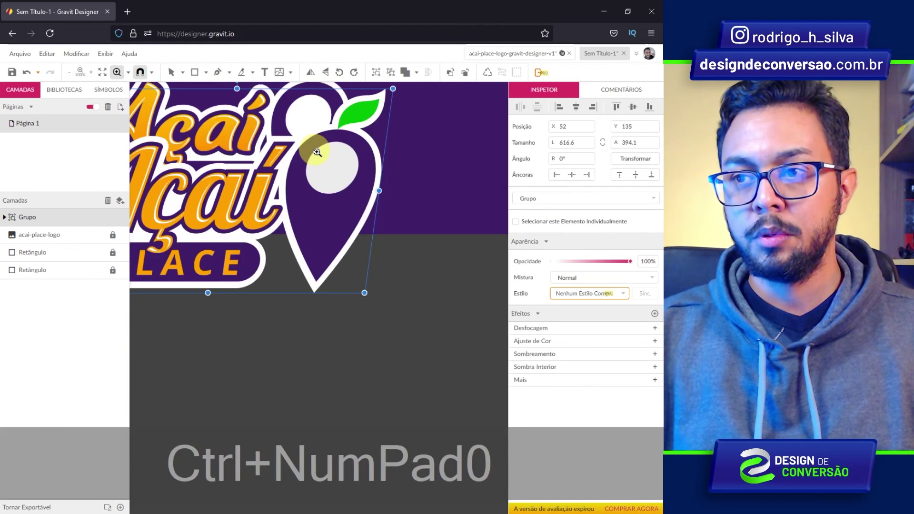
key(ctrl+0)
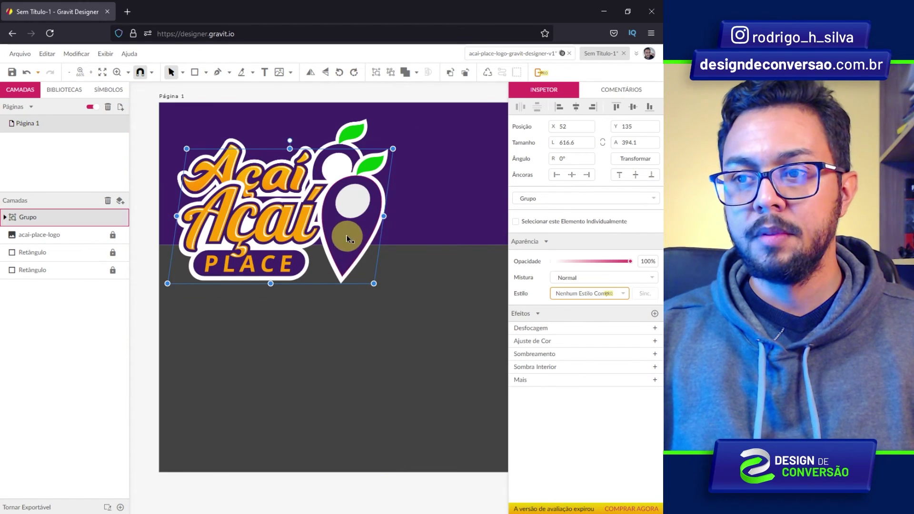
drag(346, 236, 349, 363)
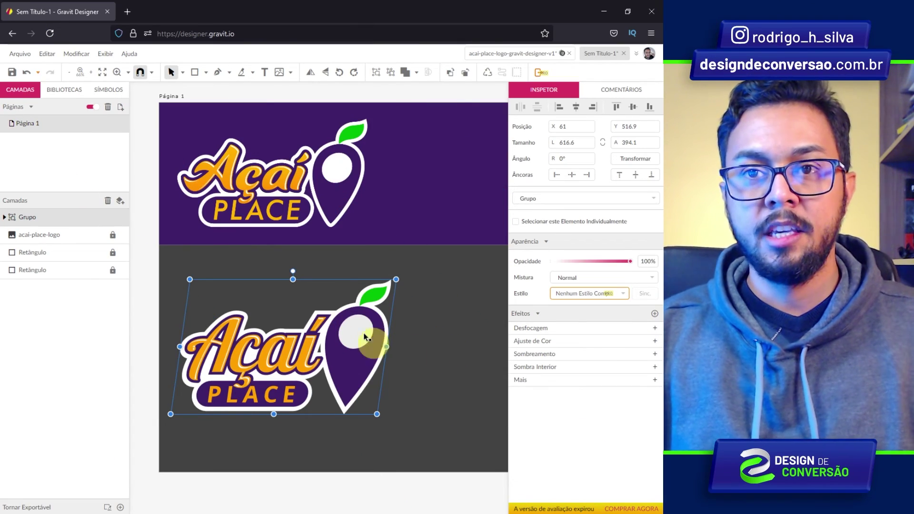
Download the design to the computer as logo-acai-place.gvdesign
click(20, 53)
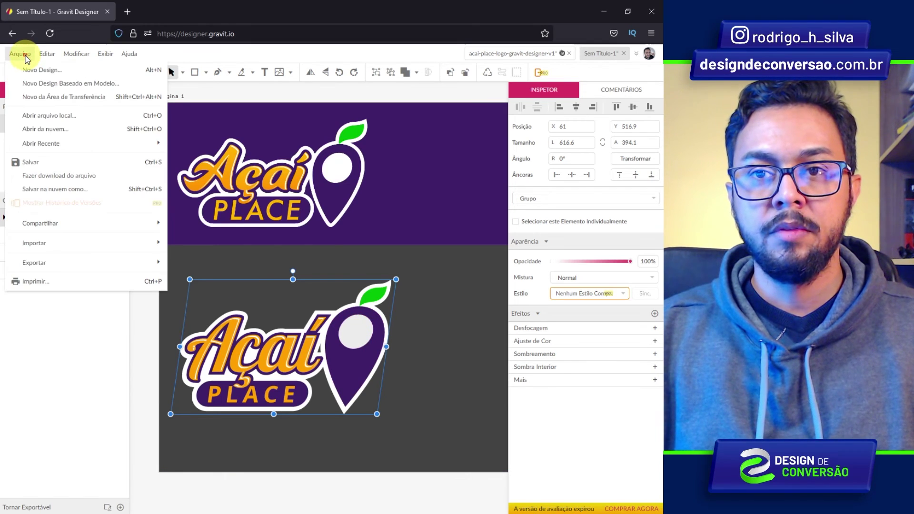
click(51, 177)
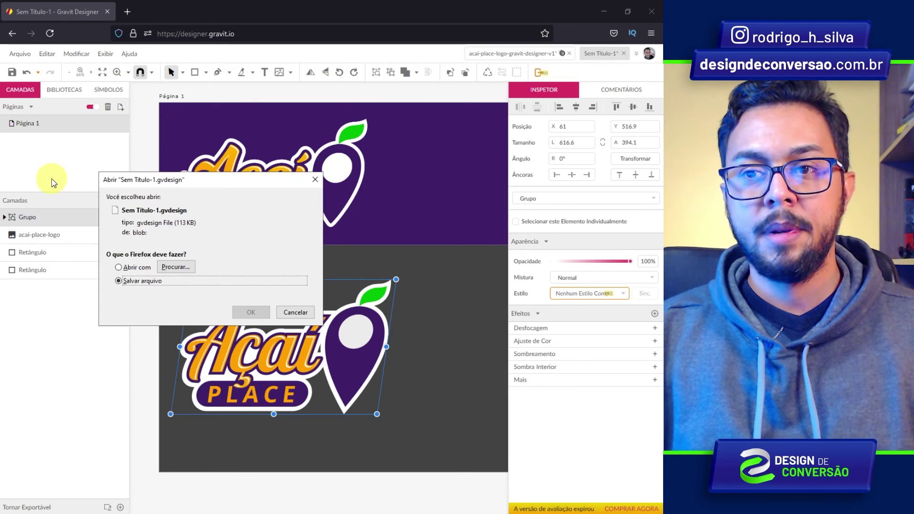
key(Return)
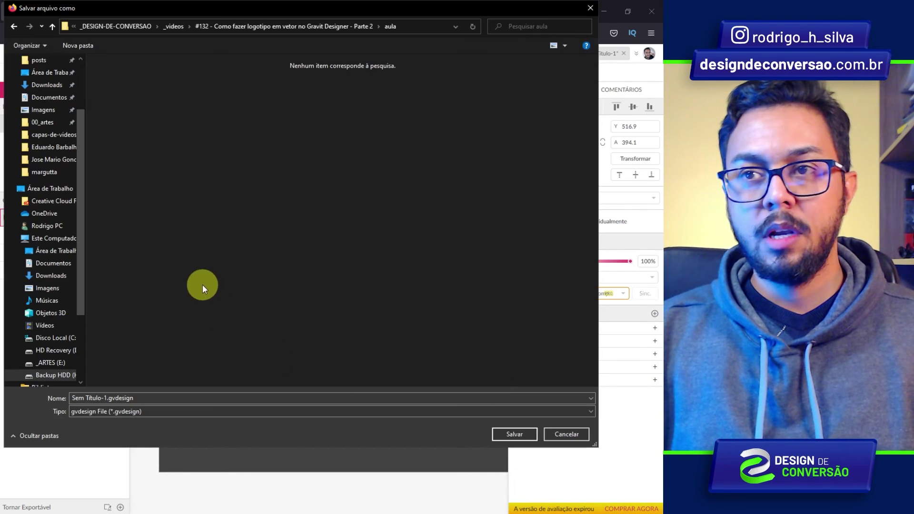
click(81, 398)
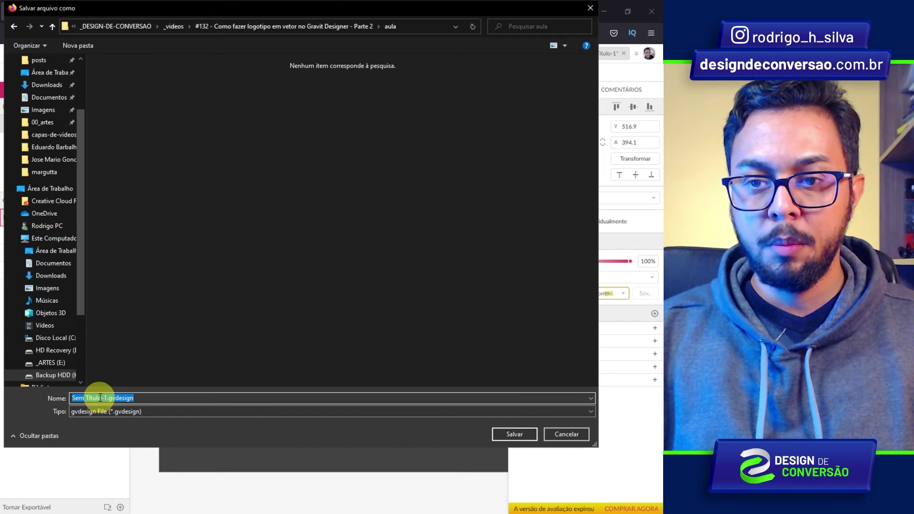
text(logo-acai-place)
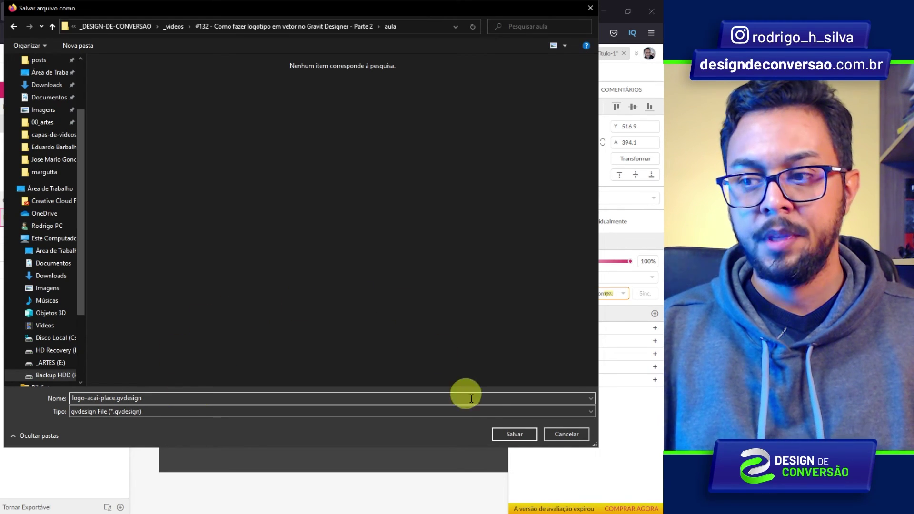
click(520, 433)
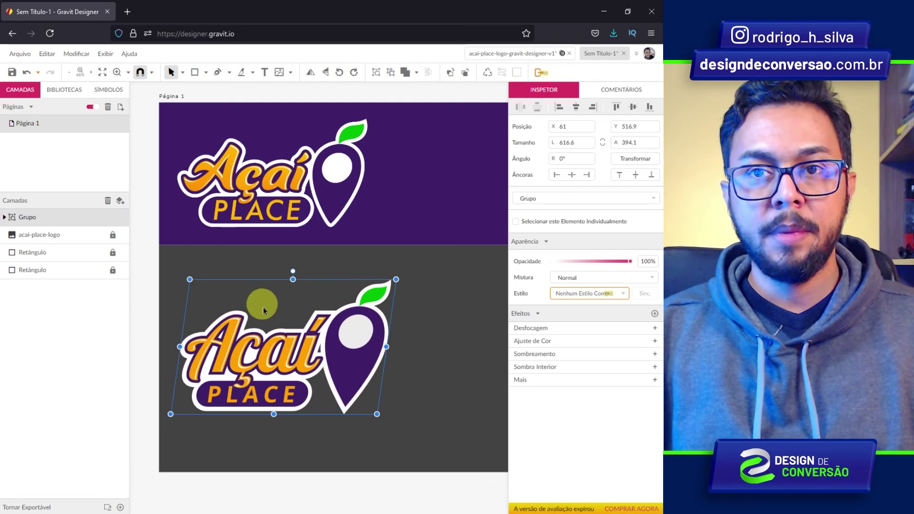
Save a cloud copy named acai-place-lovo-v2
click(18, 56)
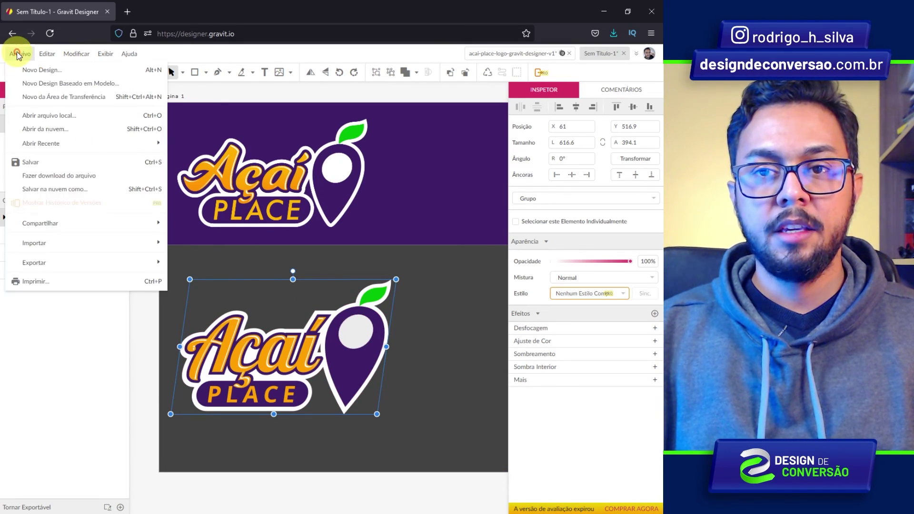
click(67, 190)
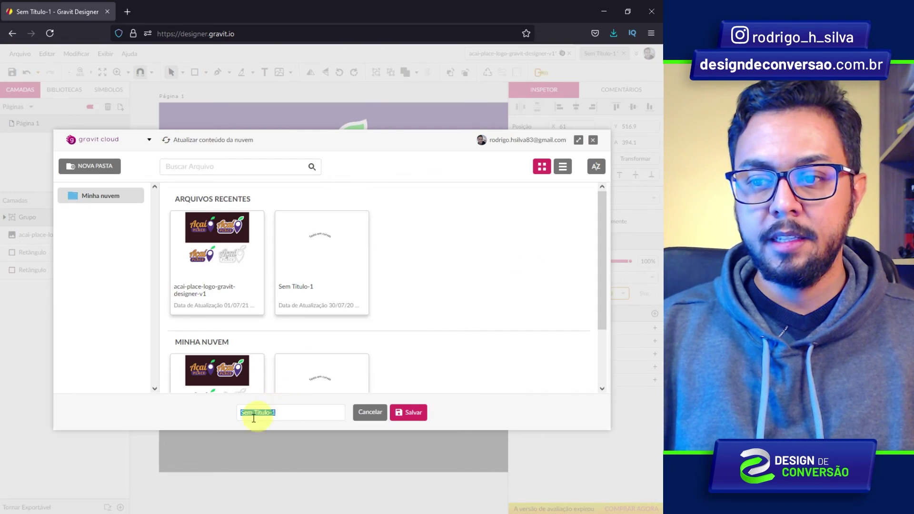
text(acai-place-lovo-v2)
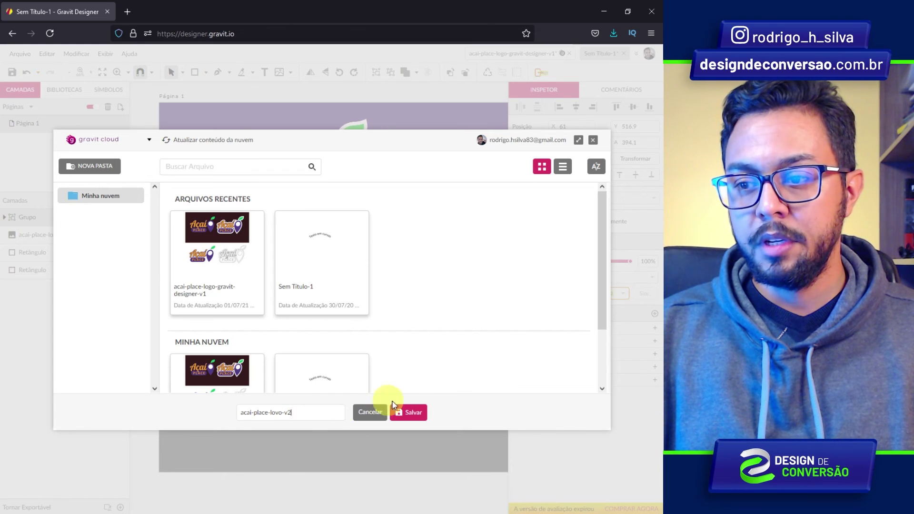
click(416, 413)
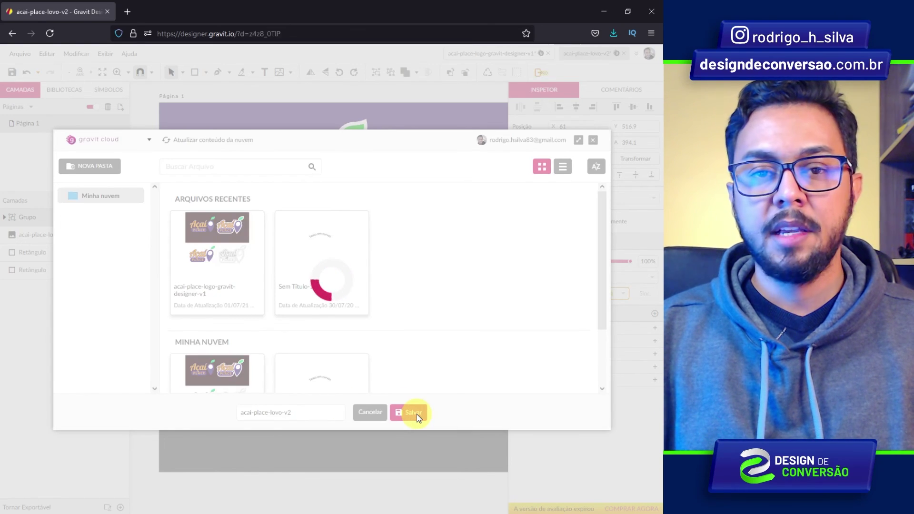